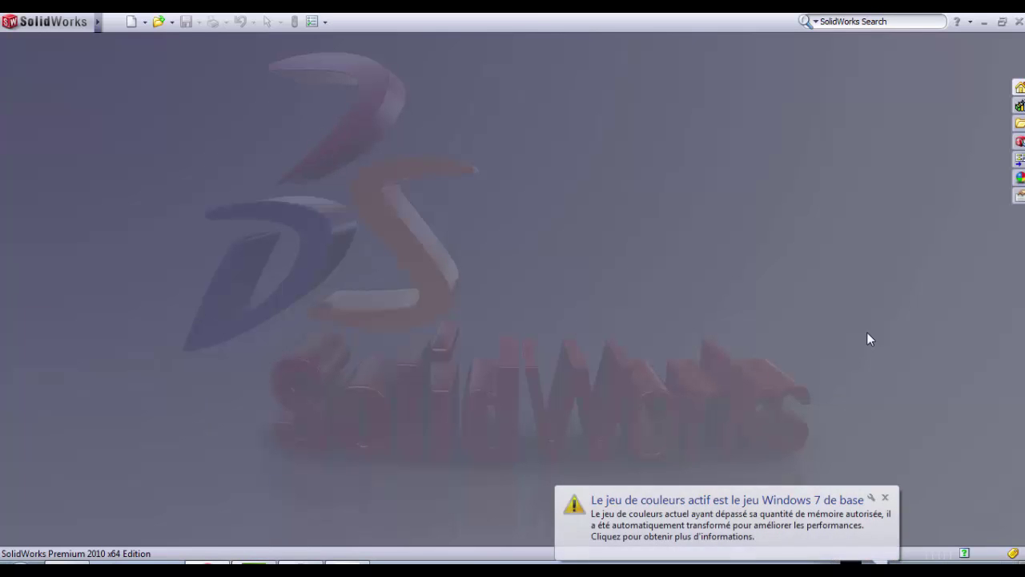
Step: Create a new part document and start a sketch on the front plane, Plan de face
click(885, 497)
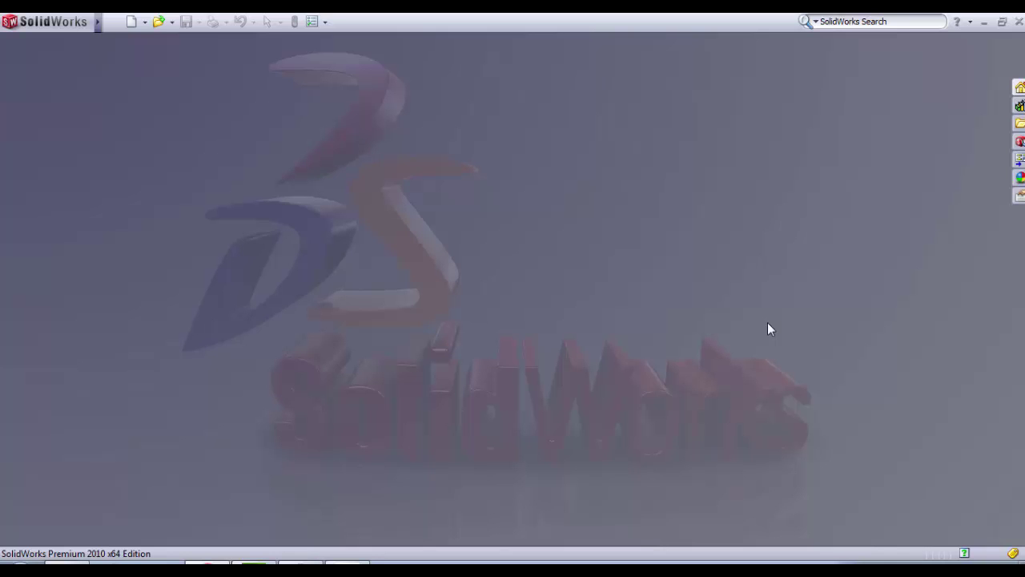
click(131, 22)
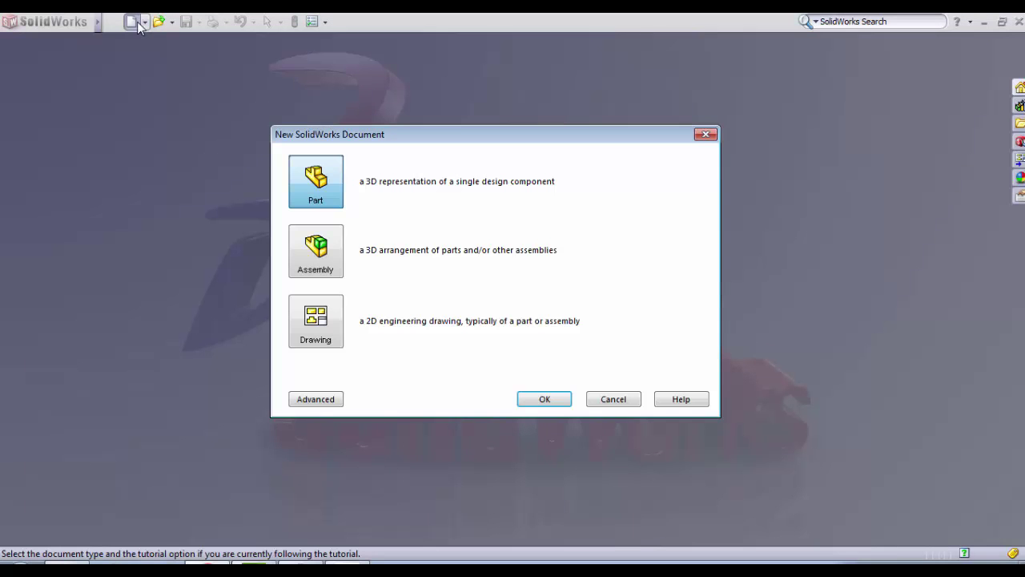
click(536, 397)
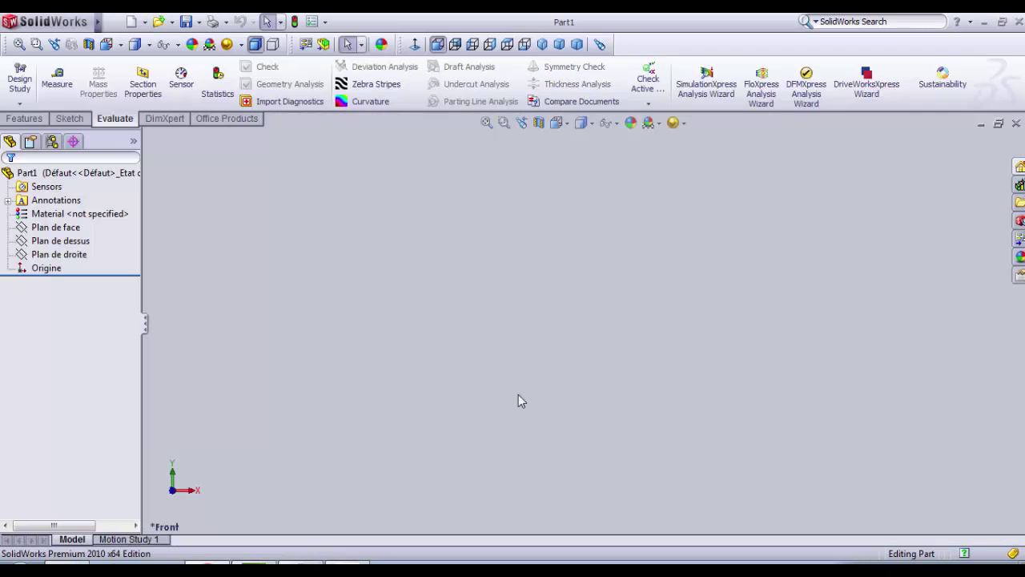
click(70, 118)
click(29, 82)
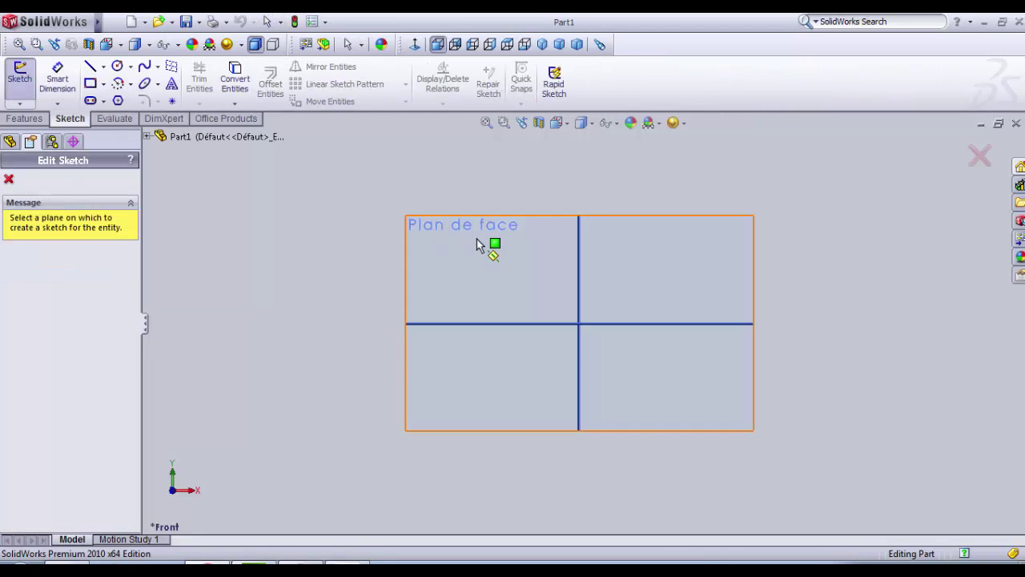
click(489, 248)
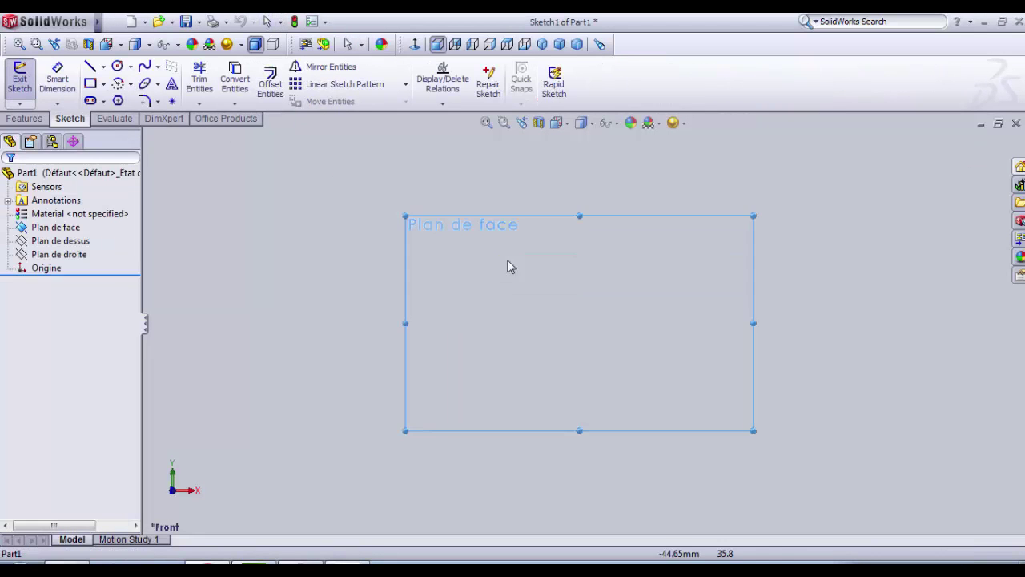
Step: Draw a vertical construction centerline upward from the origin
click(102, 67)
click(120, 97)
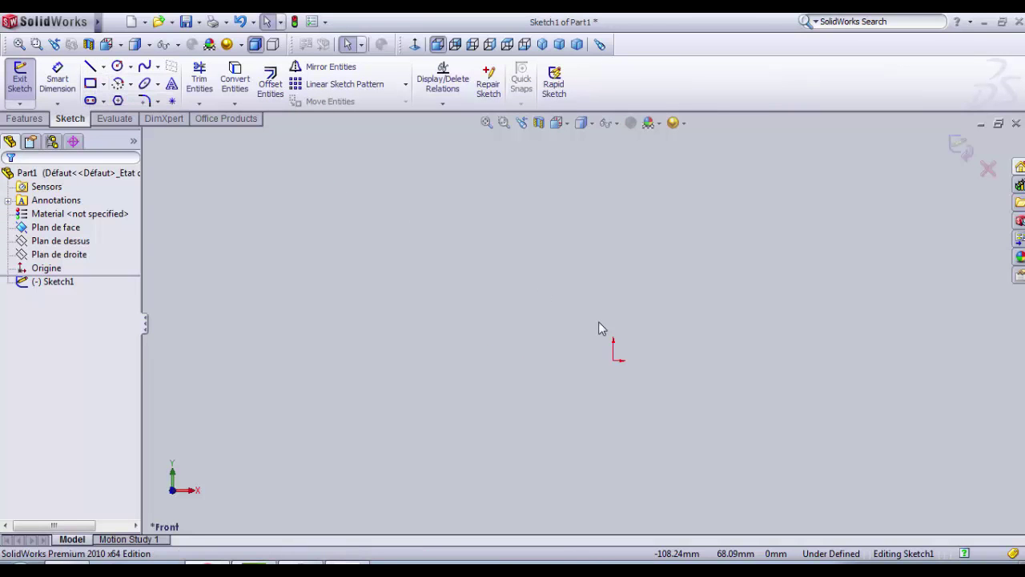
click(613, 360)
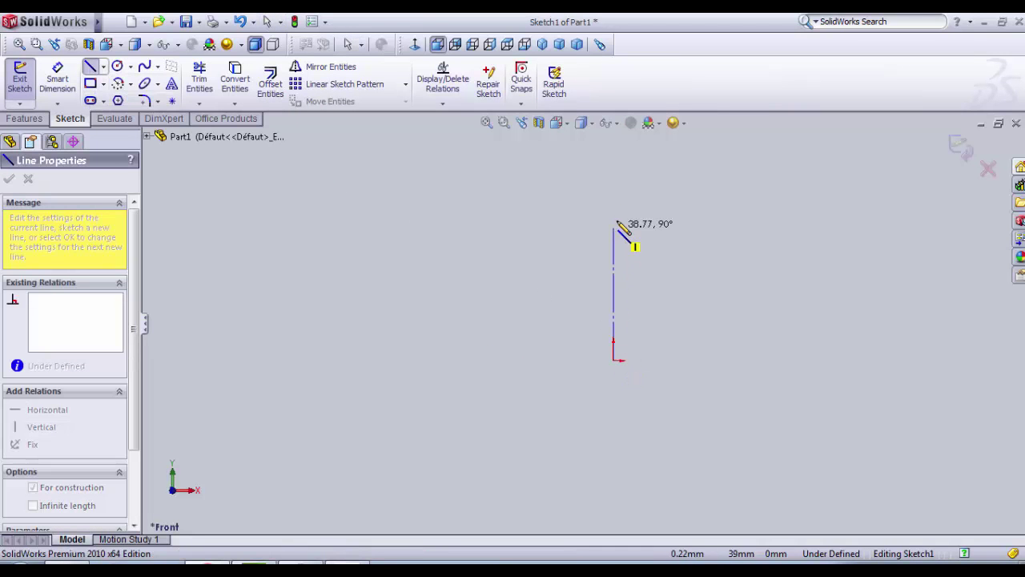
click(613, 179)
key(Escape)
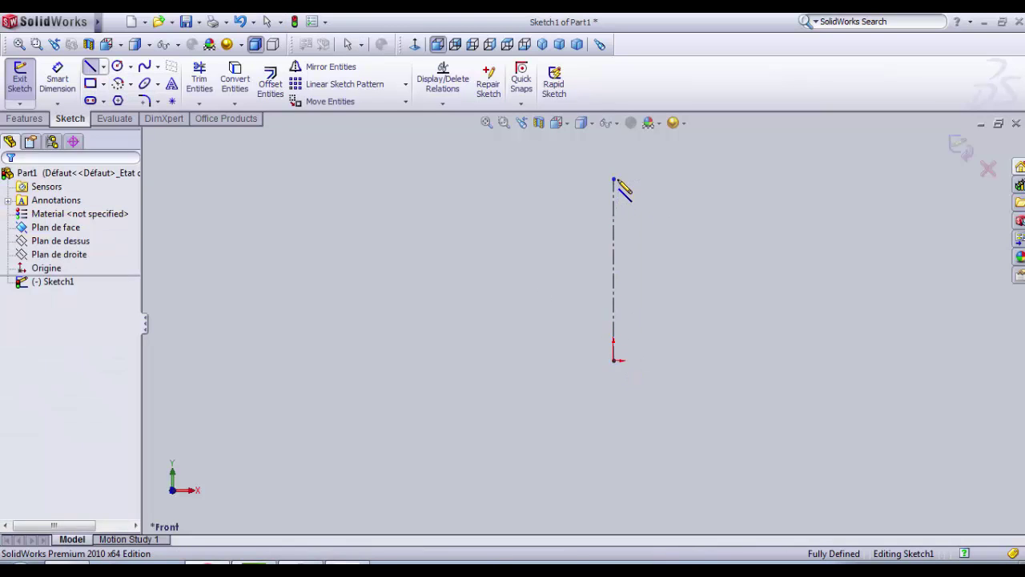
Step: Sketch a corner rectangle about 26 mm wide and 40 mm high from the centerline, with its base level with the origin
click(91, 83)
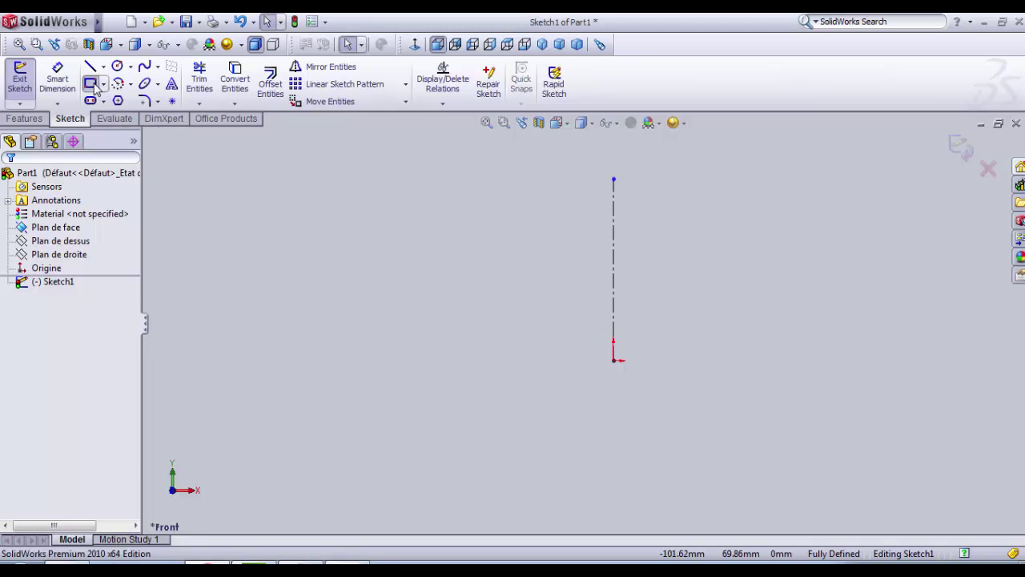
click(614, 223)
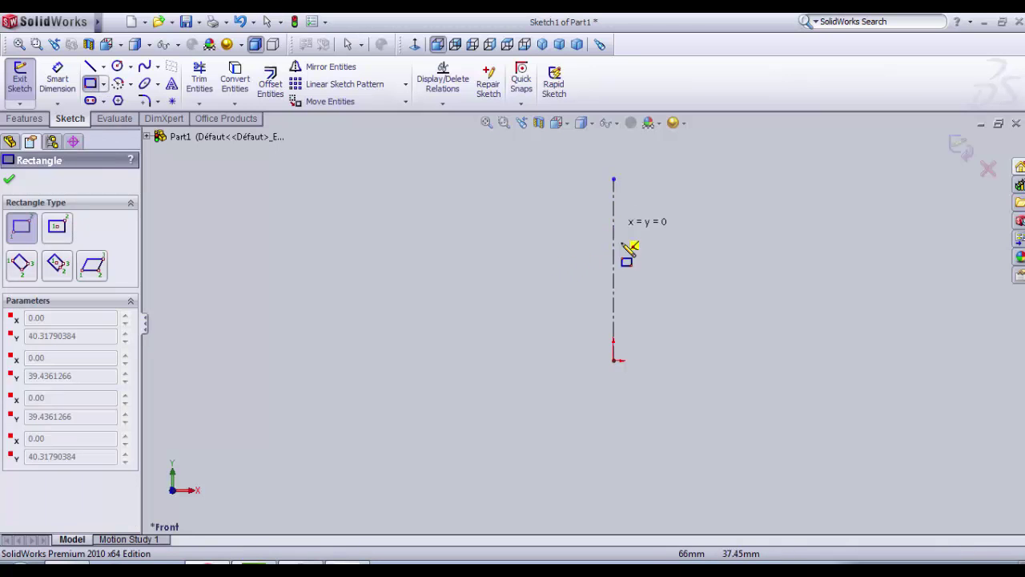
click(701, 359)
Step: Dimension the rectangle with a width of 27 mm and a height of 40 mm
click(57, 79)
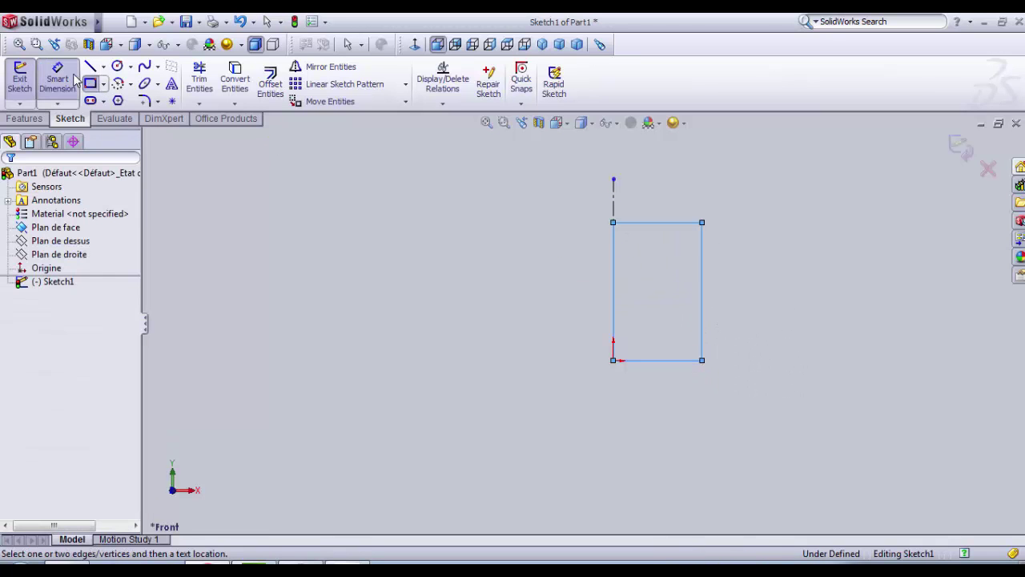
click(681, 223)
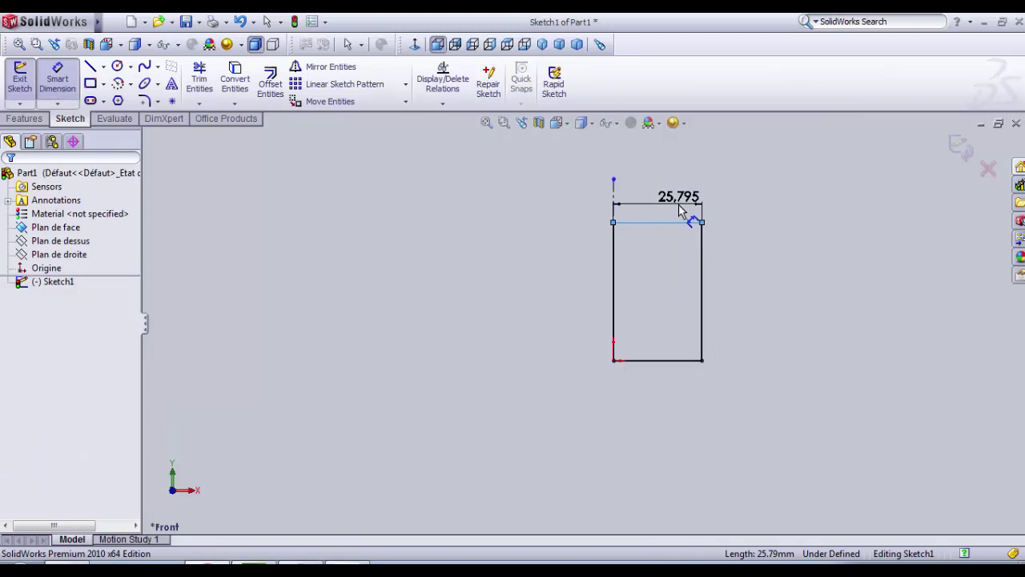
click(679, 209)
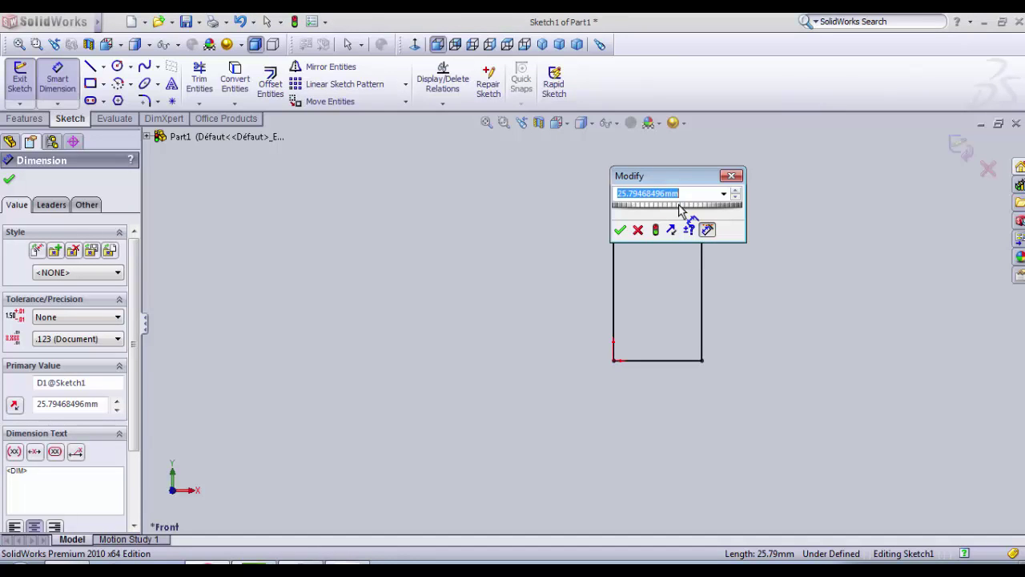
text(27)
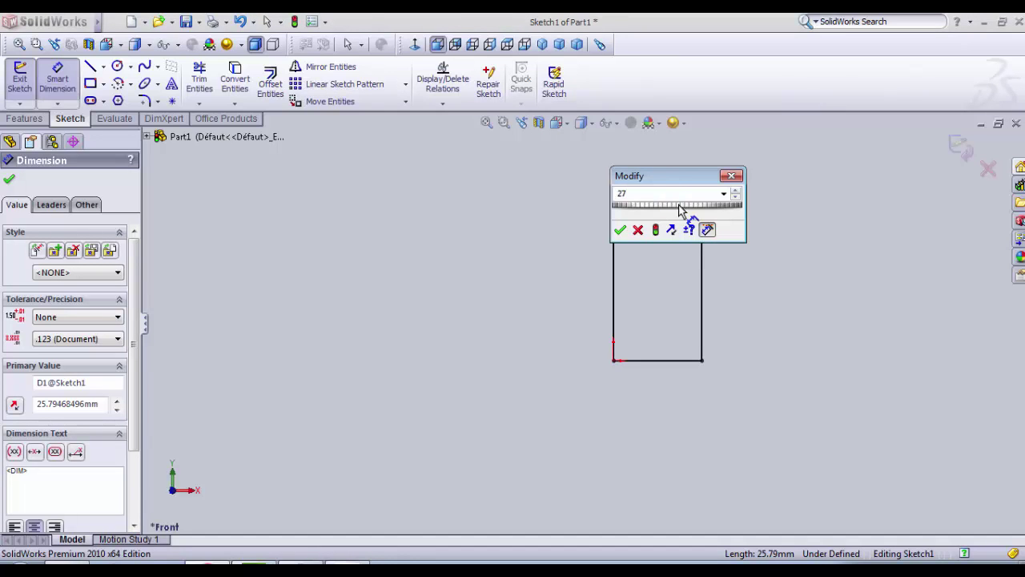
key(Return)
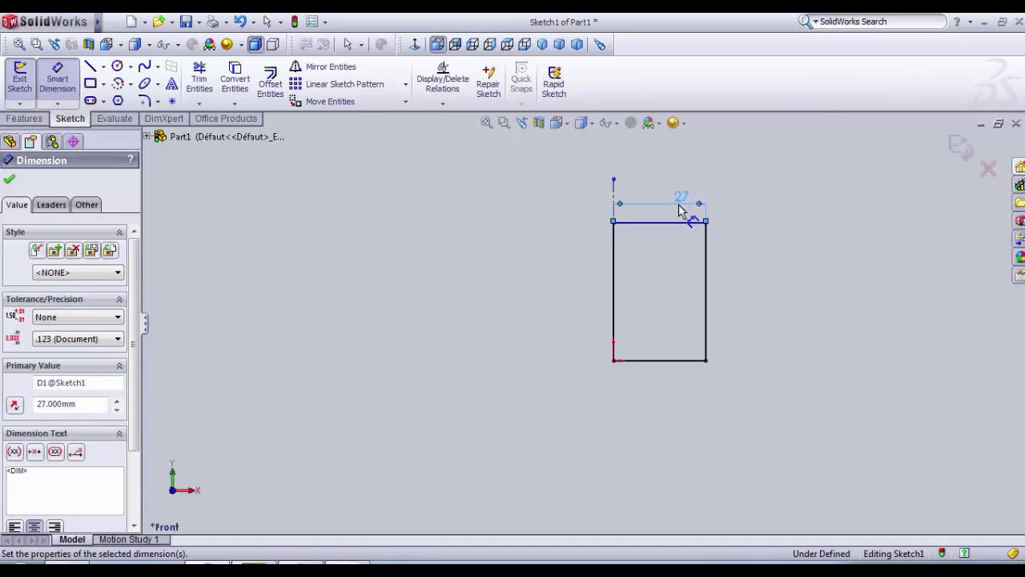
click(706, 321)
click(762, 322)
text(40)
key(Return)
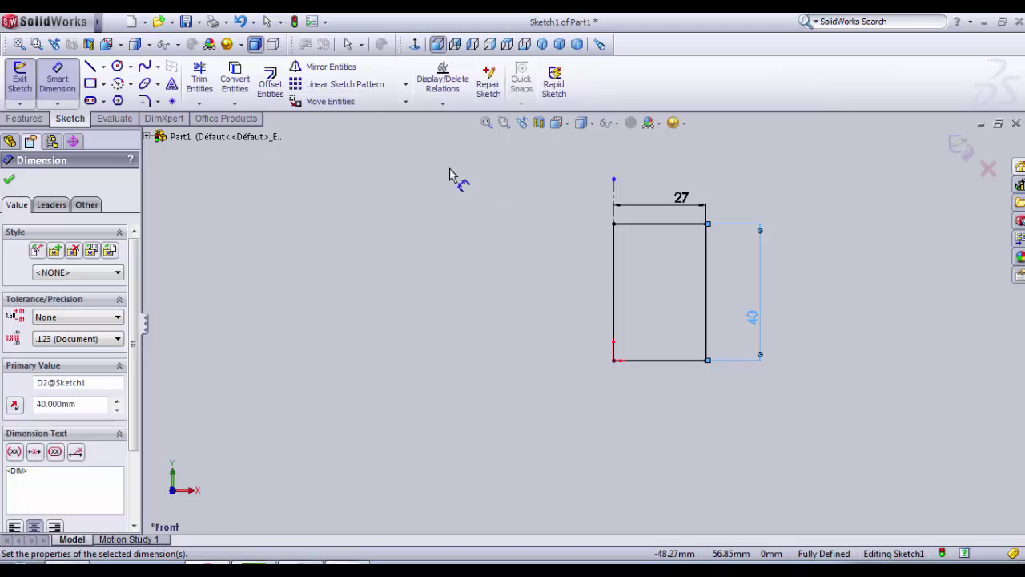
Step: Mirror the rectangle's top, right and bottom edges about the centerline, and trim away the solid line lying on the centerline
scroll(695, 336, down, 1)
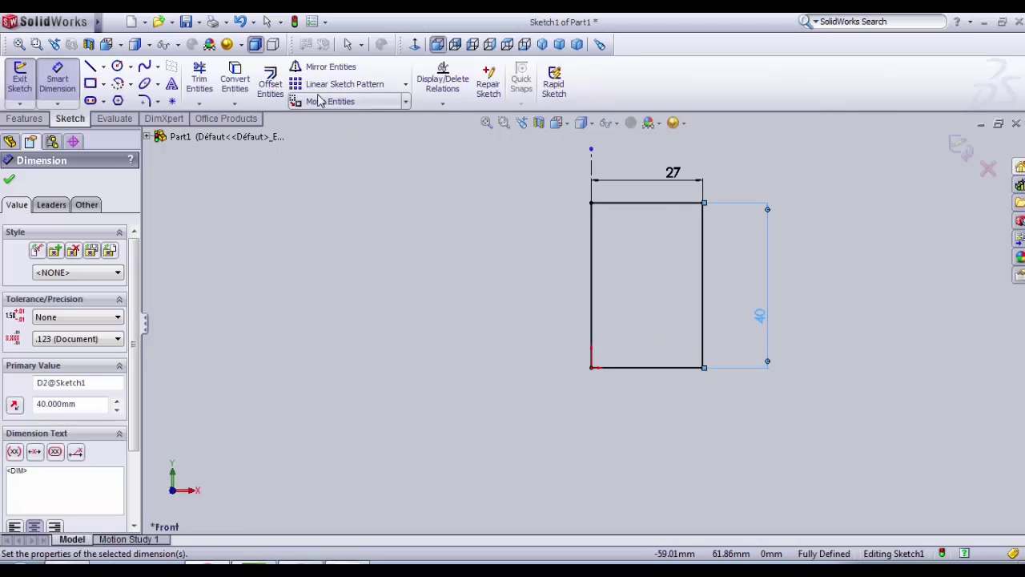
click(324, 66)
click(83, 380)
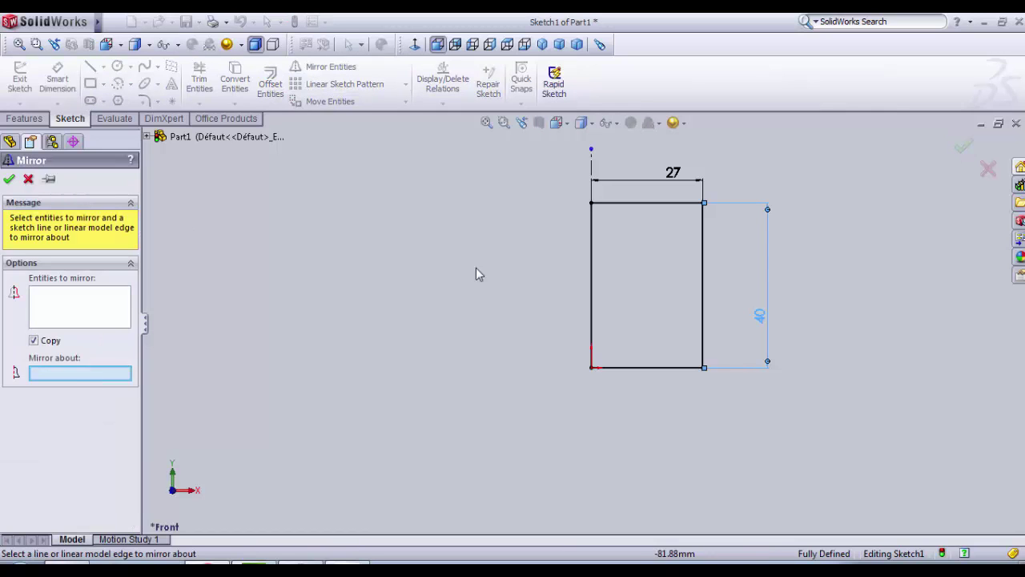
click(593, 179)
click(106, 310)
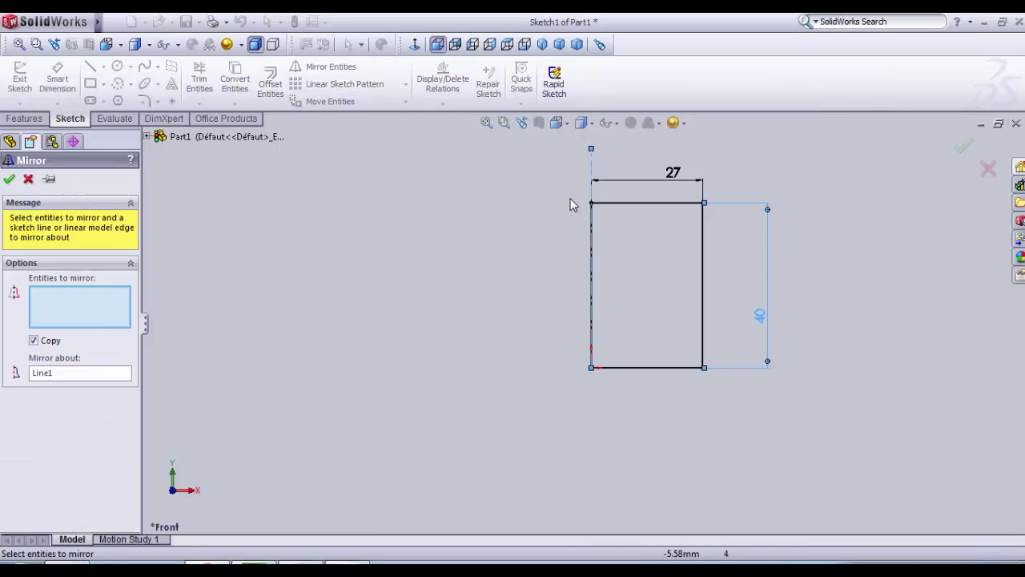
click(695, 203)
click(703, 248)
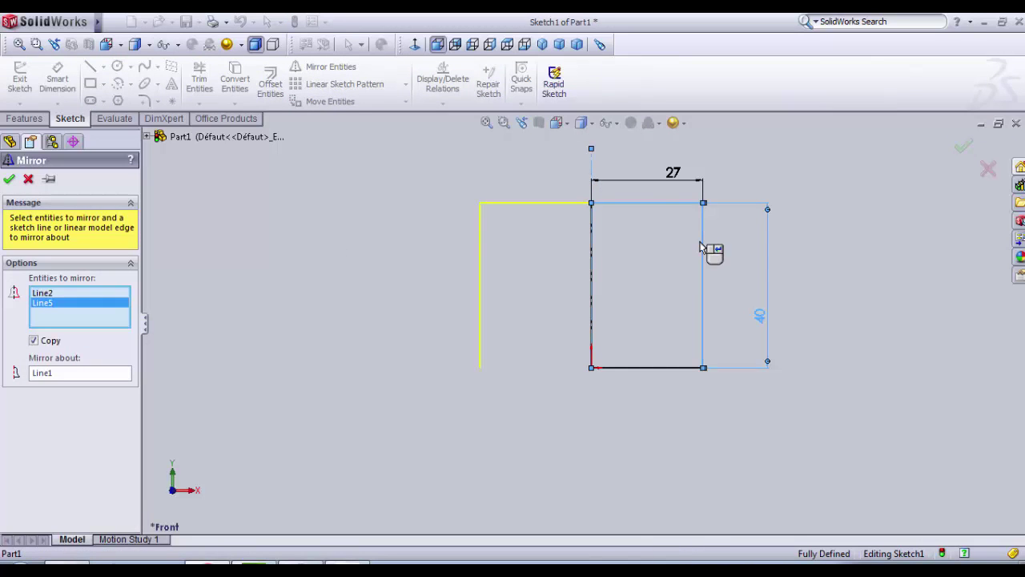
click(658, 369)
click(10, 179)
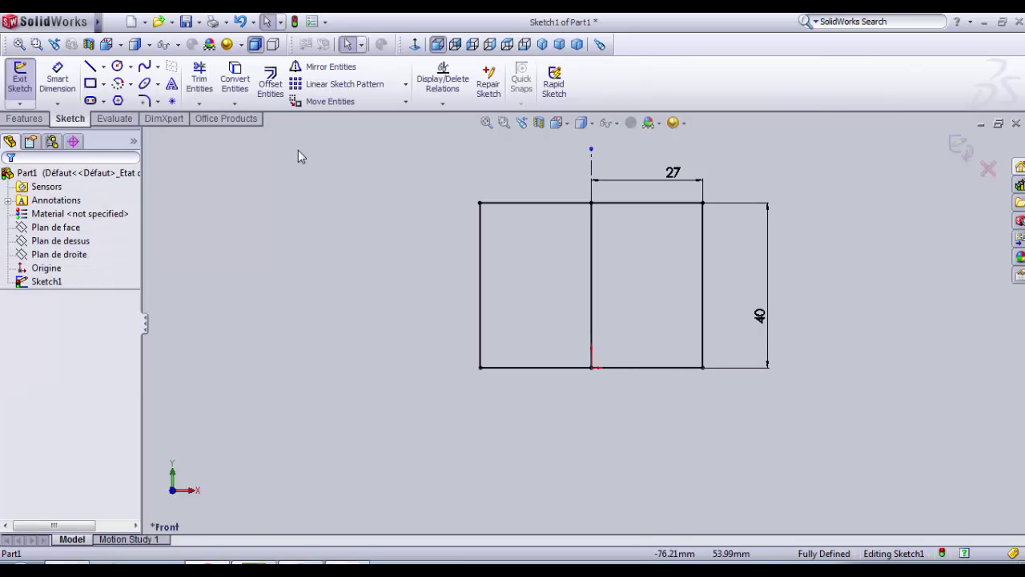
click(199, 79)
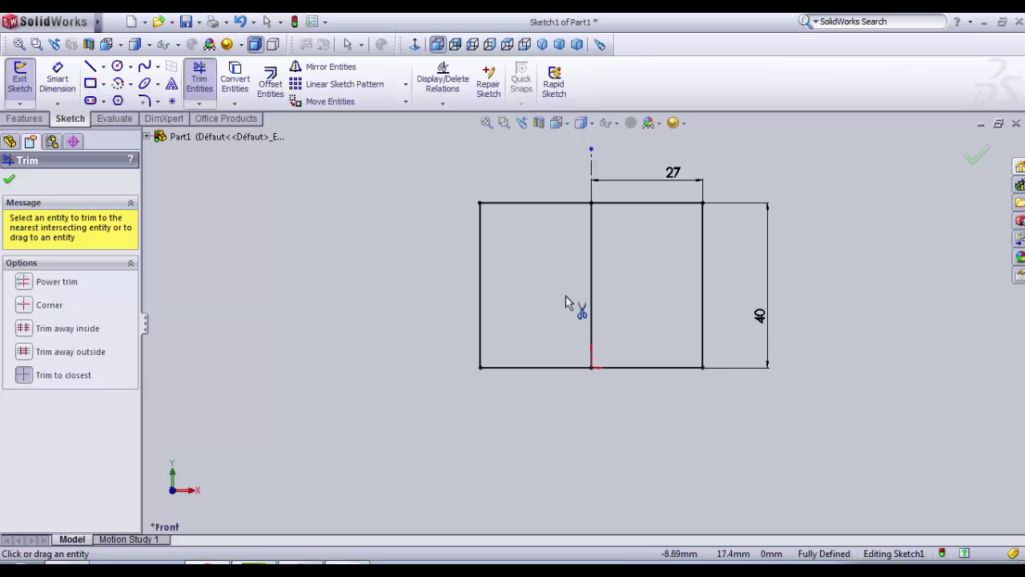
click(591, 300)
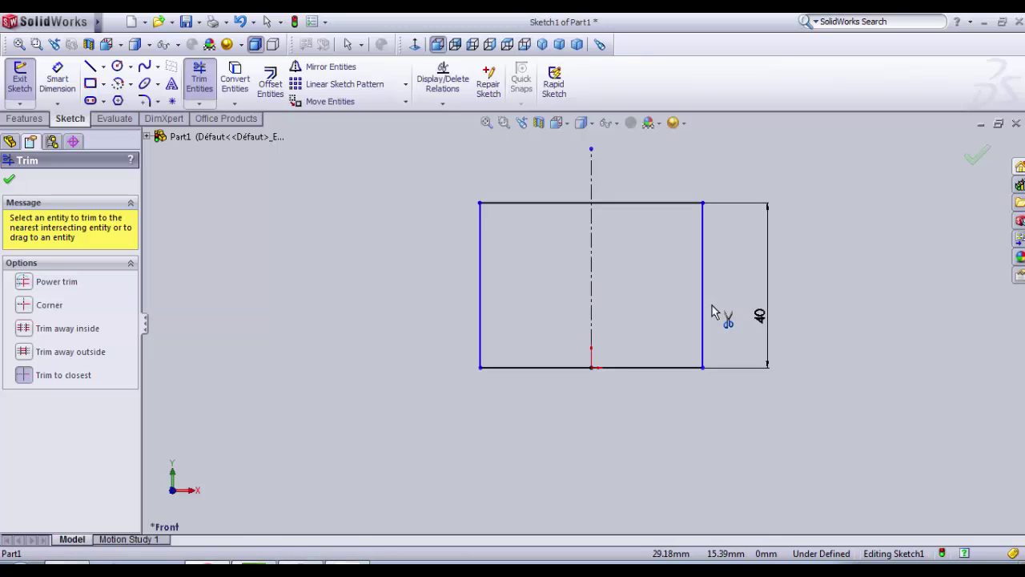
Step: Draw a circle centred on the centerline inside the rectangle and set its diameter to 8 mm
click(117, 67)
click(591, 312)
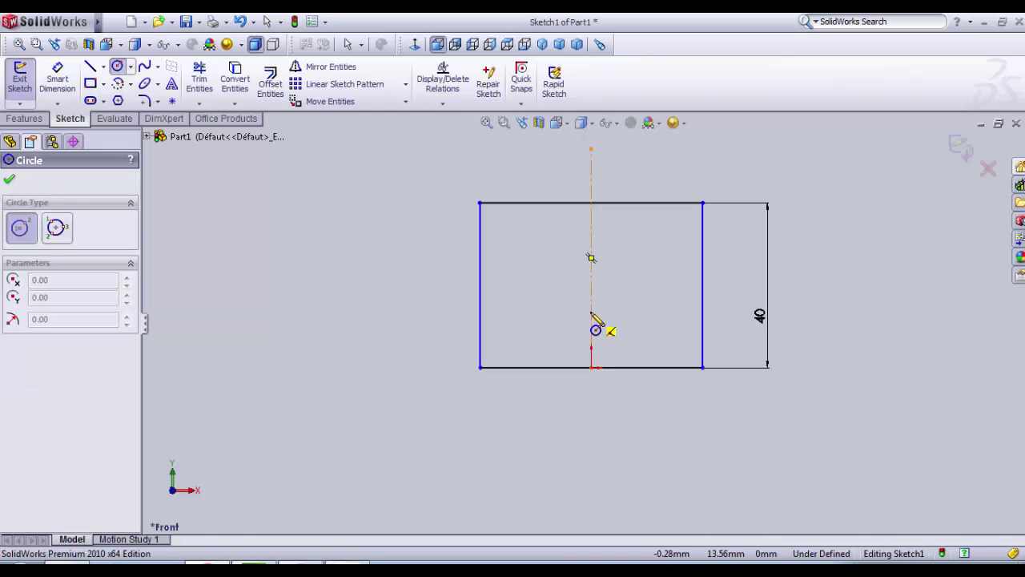
click(612, 333)
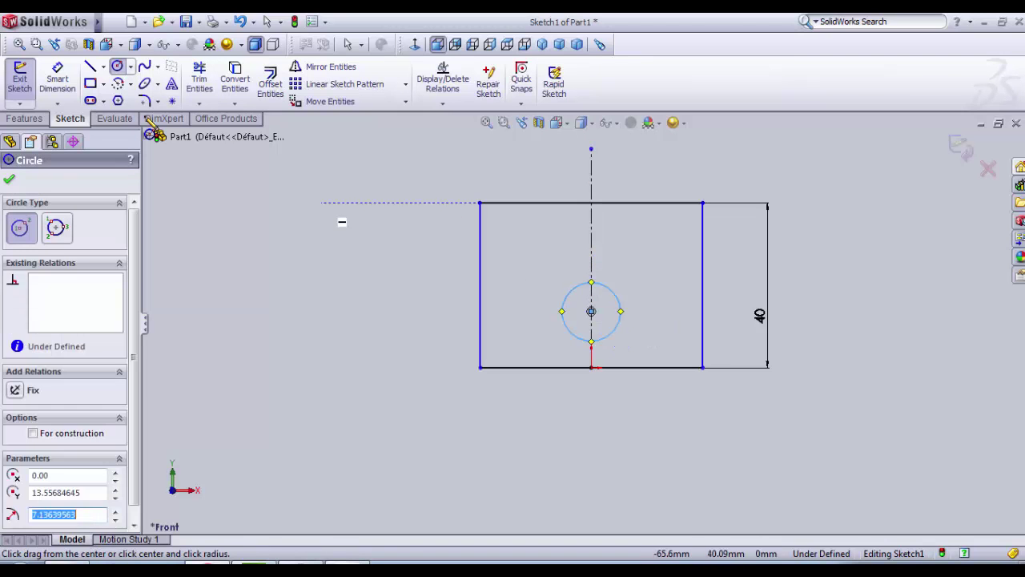
click(57, 79)
click(614, 297)
click(702, 315)
text(8)
key(Return)
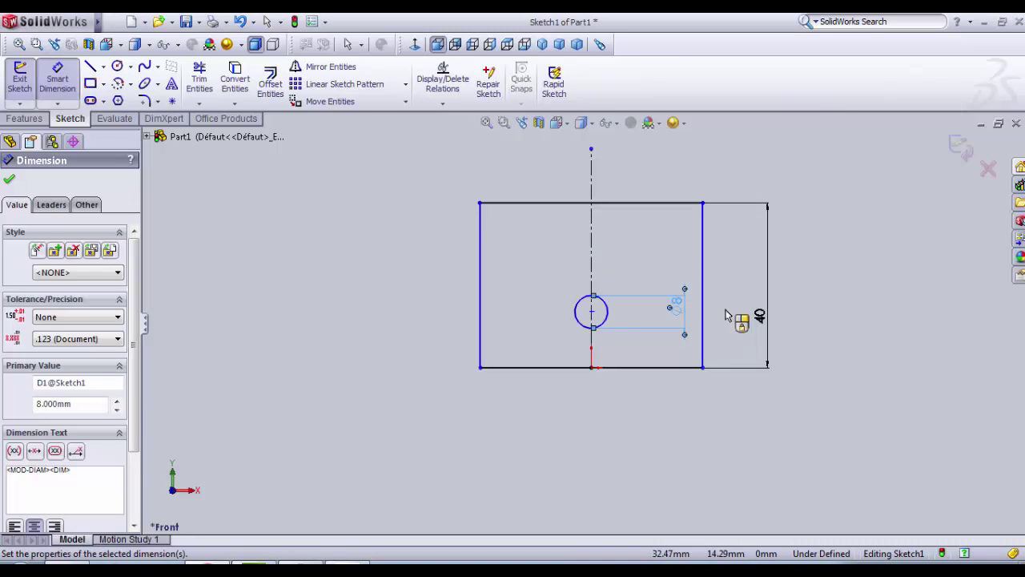
Step: Dimension the circle's centre at 18 mm below the rectangle's top edge
click(607, 314)
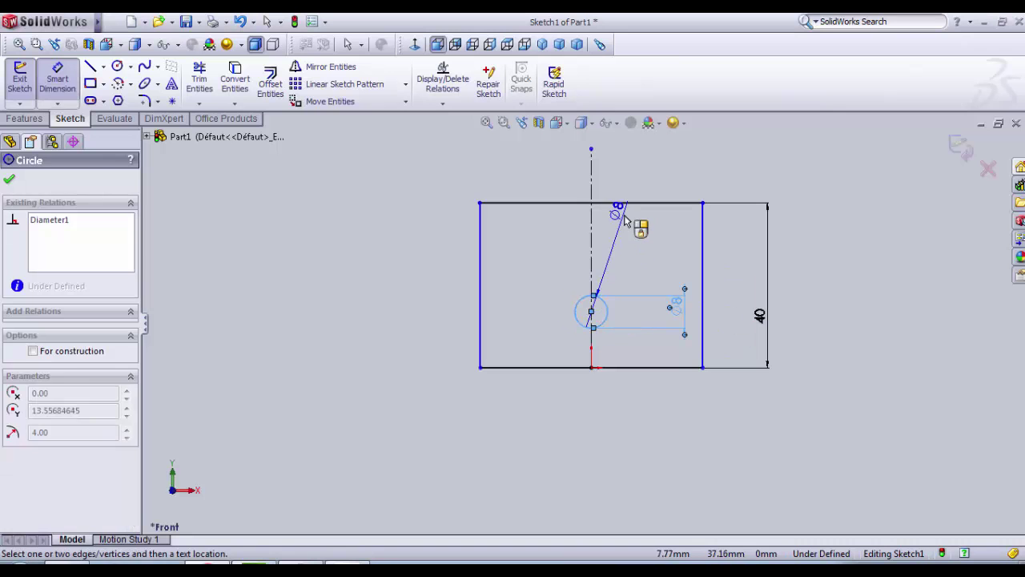
click(629, 206)
click(639, 240)
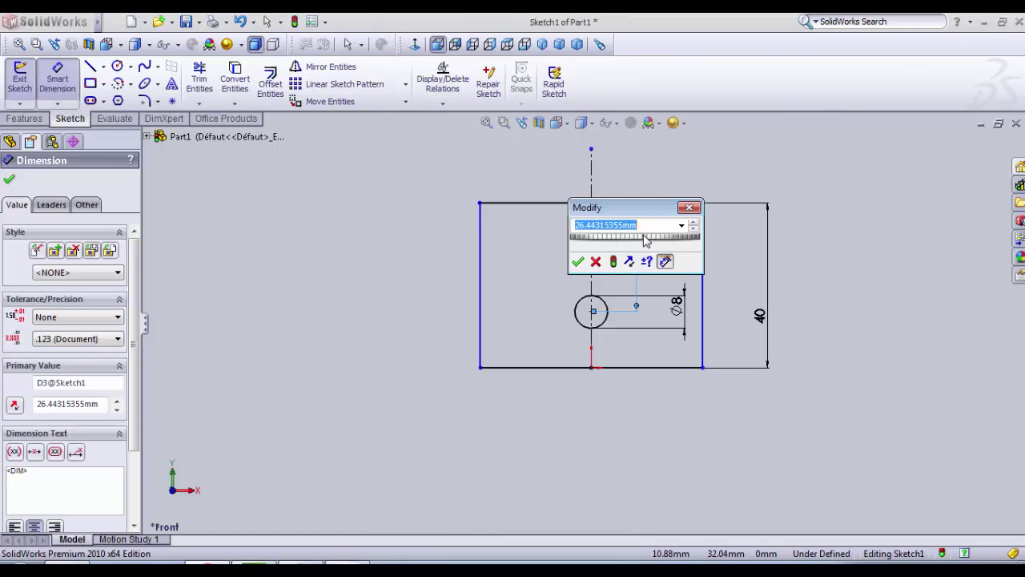
text(18)
key(Return)
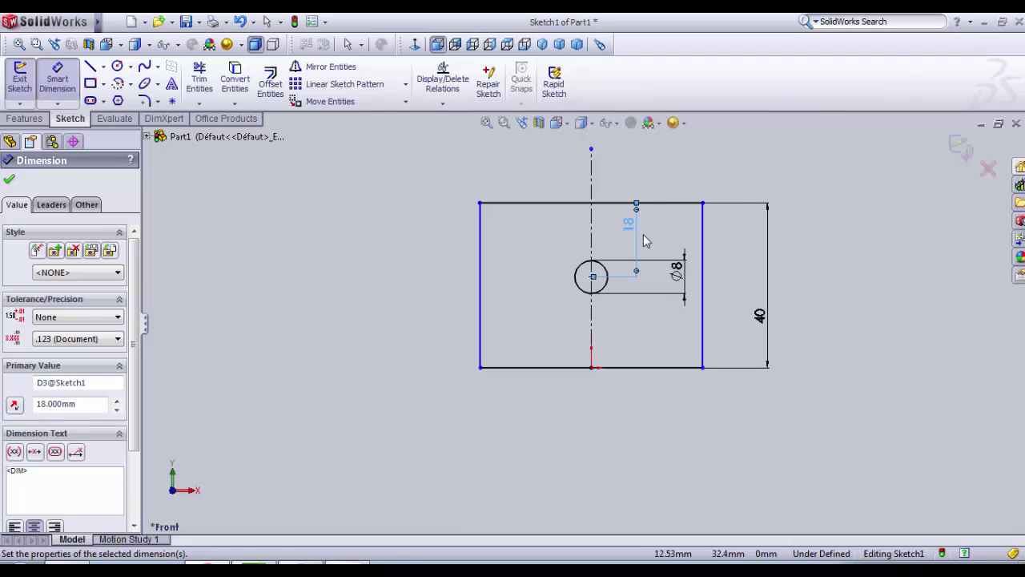
click(861, 306)
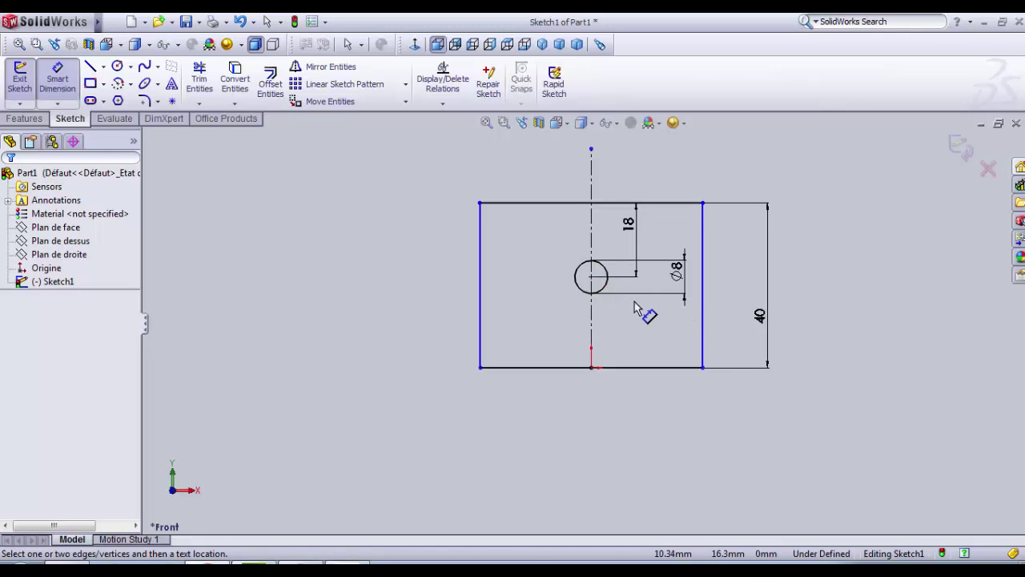
Step: Sketch a small circle about 2.7 mm in diameter above and to the right of the 8 mm circle
scroll(584, 284, down, 3)
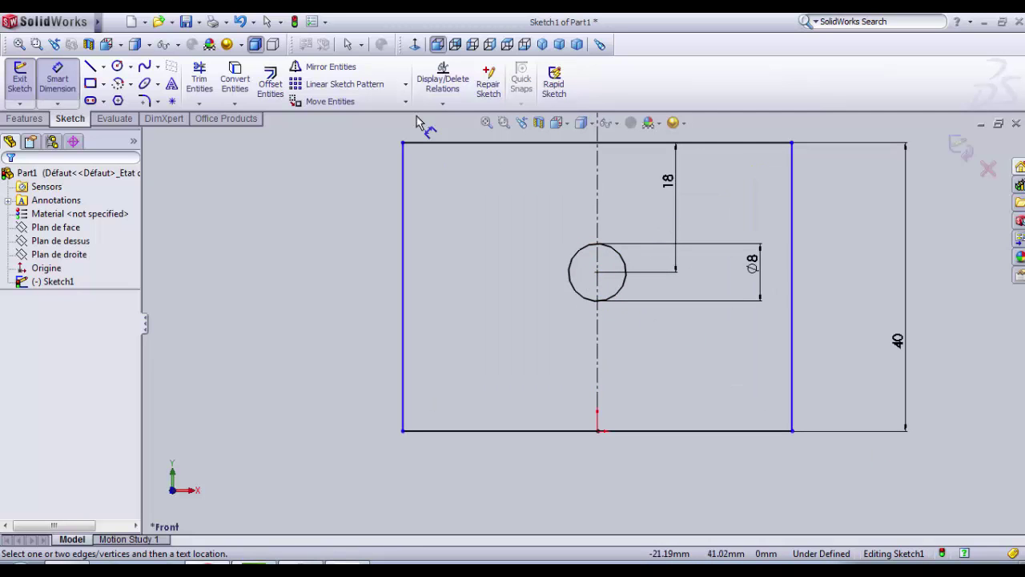
click(117, 67)
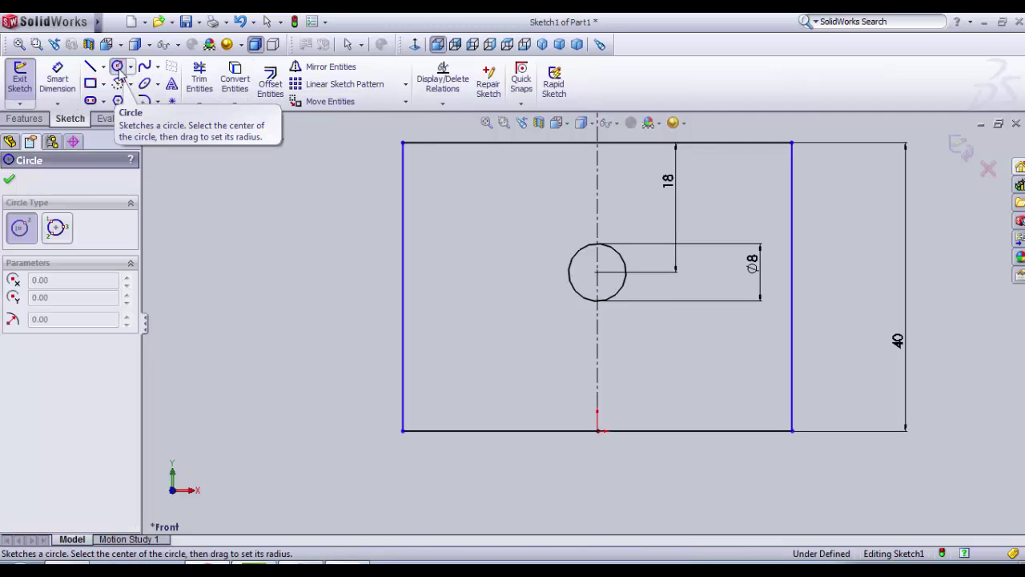
click(687, 187)
click(688, 196)
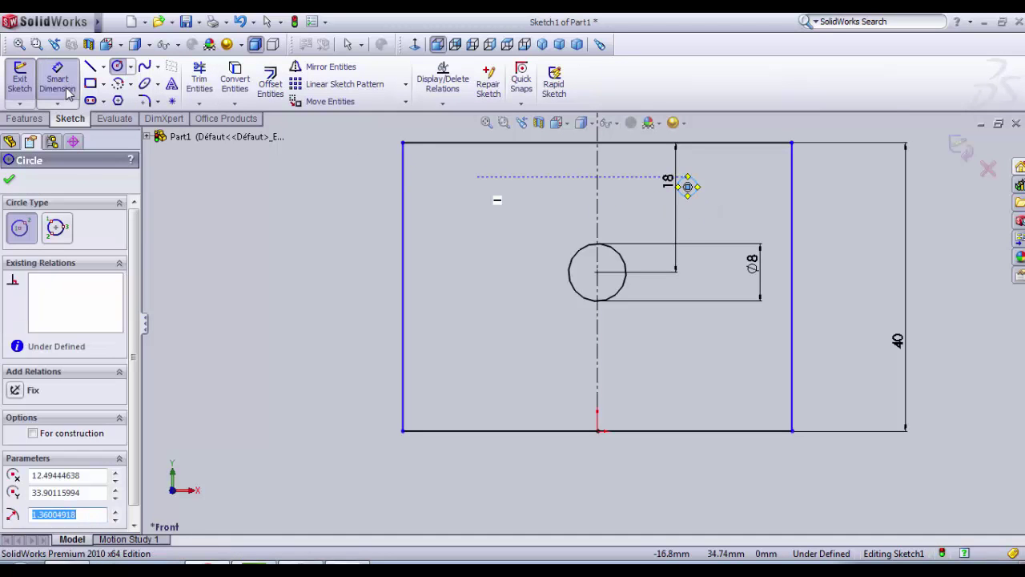
Step: Set the diameter of the small circle near the rectangle's upper-right corner to 2.4 mm
click(67, 92)
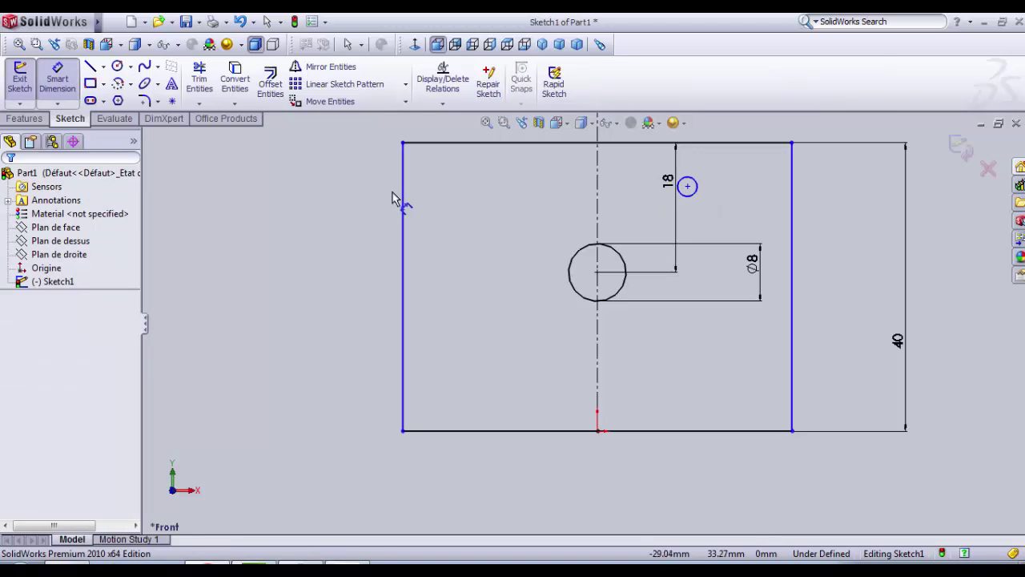
click(693, 188)
click(828, 199)
text(2)
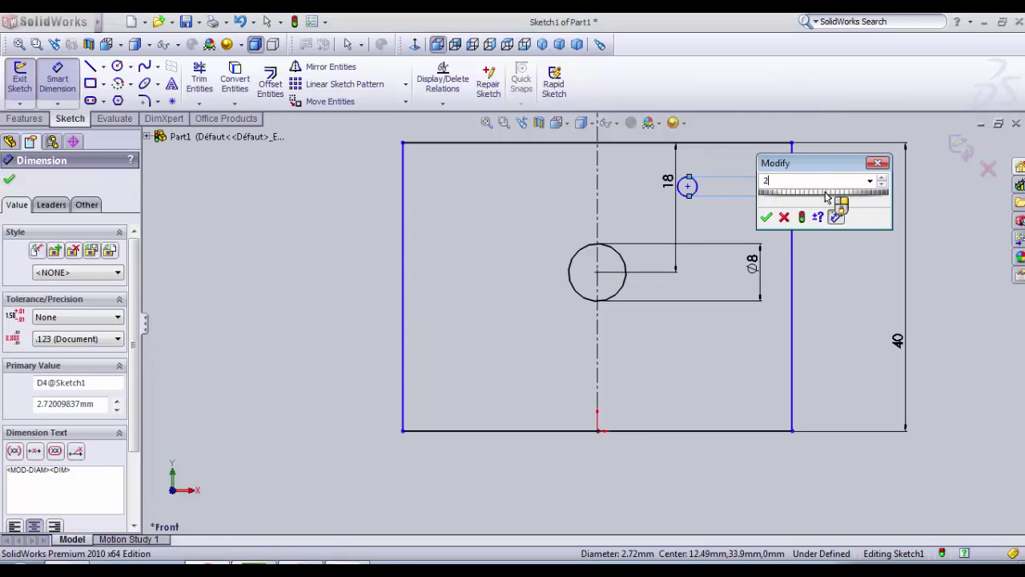
text(.4)
key(Return)
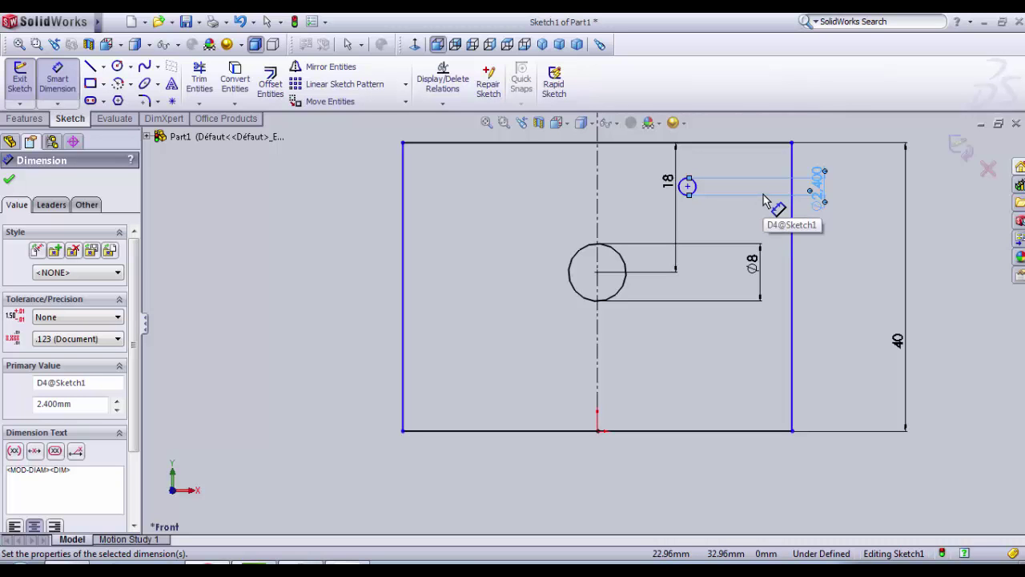
Step: Dimension the horizontal distance from the centerline to the small circle's centre as 14 mm
click(681, 190)
click(597, 181)
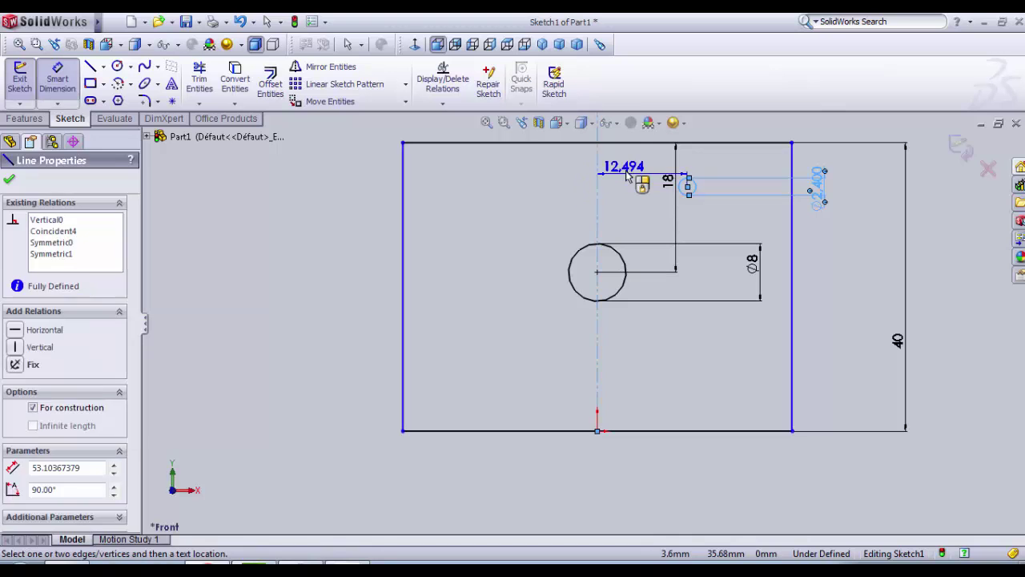
click(629, 168)
text(14)
key(Return)
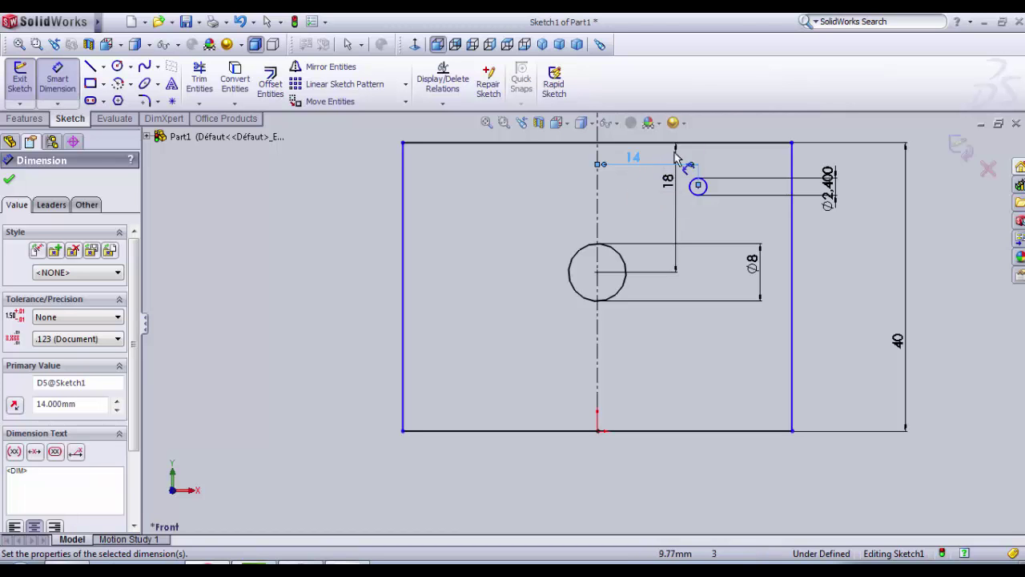
Step: Dimension the small circle's centre 4 mm below the rectangle's top edge and move the 14 mm dimension below the small circle
click(709, 190)
click(709, 142)
click(729, 151)
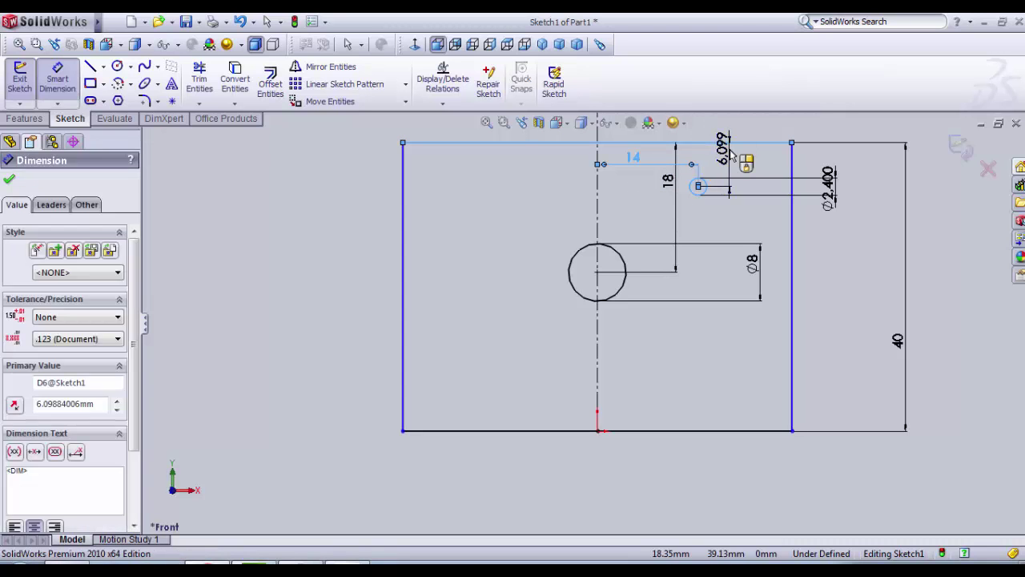
text(4)
key(Return)
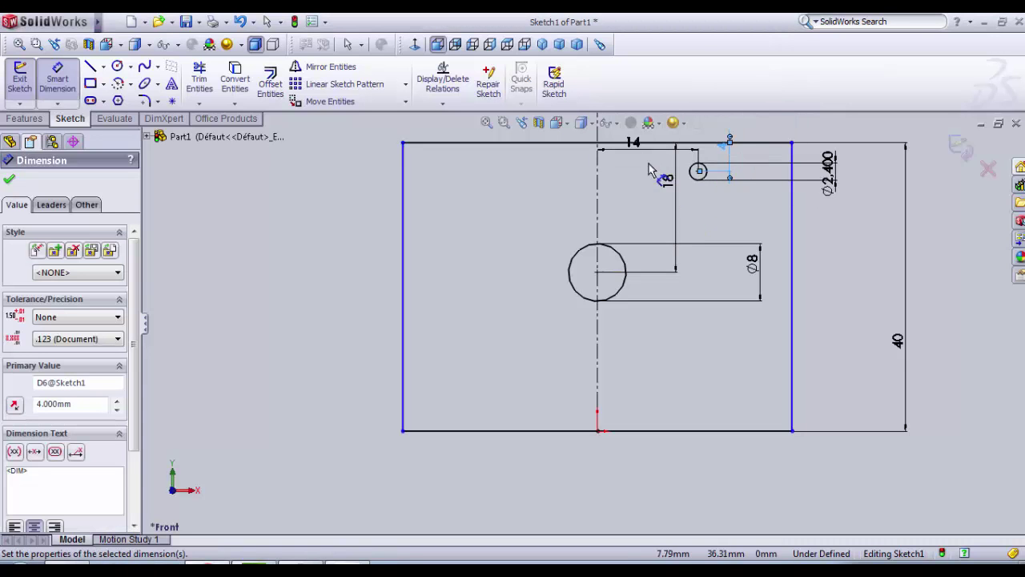
drag(646, 156, 626, 204)
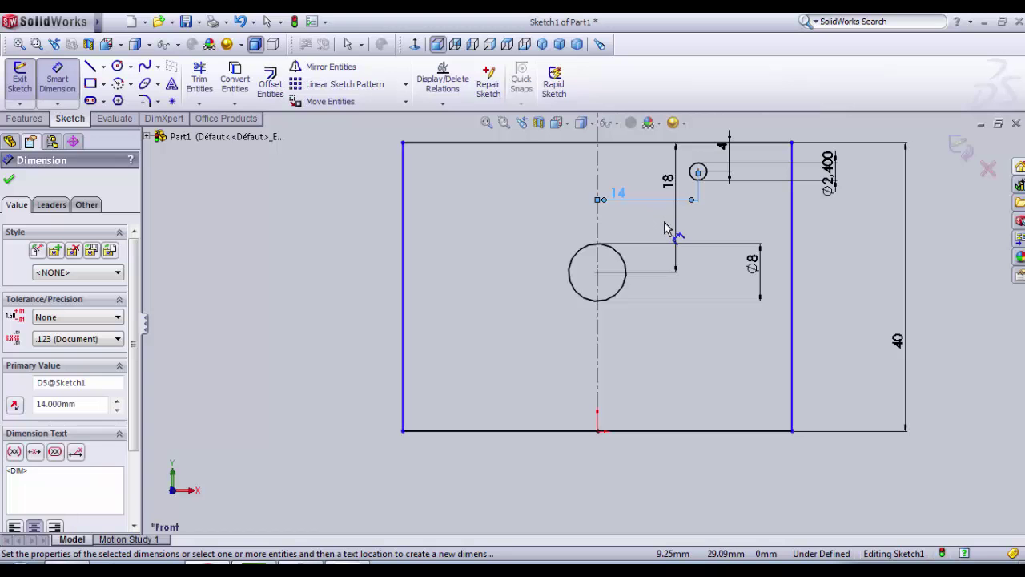
Step: Sketch a circle about 3.7 mm in diameter in the rectangle's lower right area, vertically aligned with the upper small circle
scroll(680, 229, up, 2)
scroll(671, 281, down, 2)
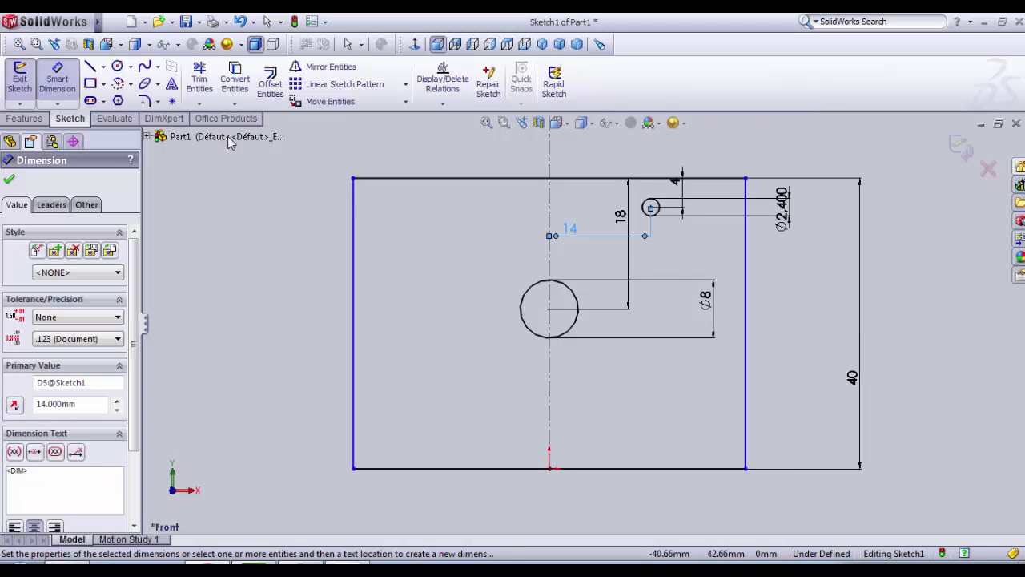
click(117, 66)
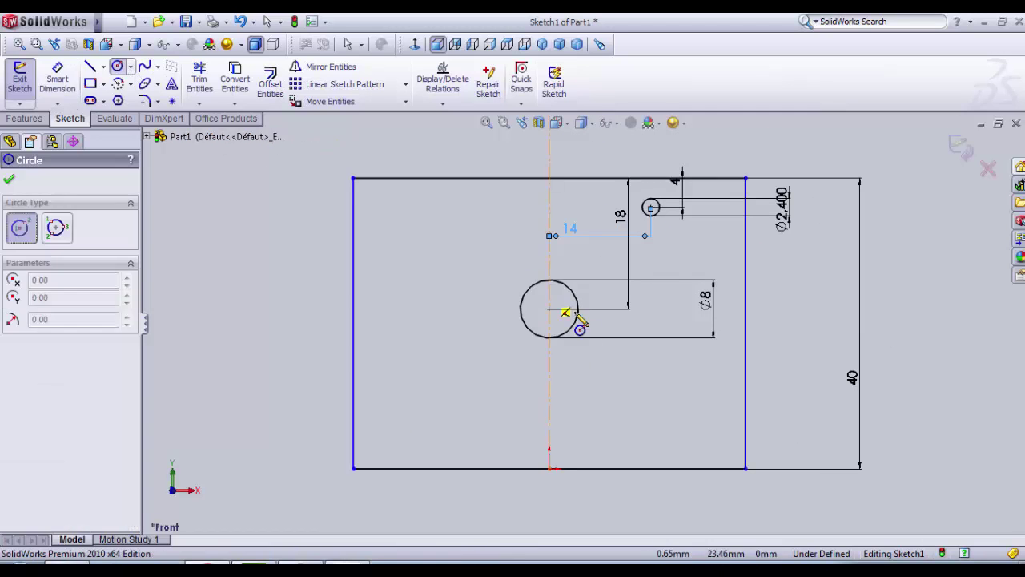
click(650, 390)
click(651, 405)
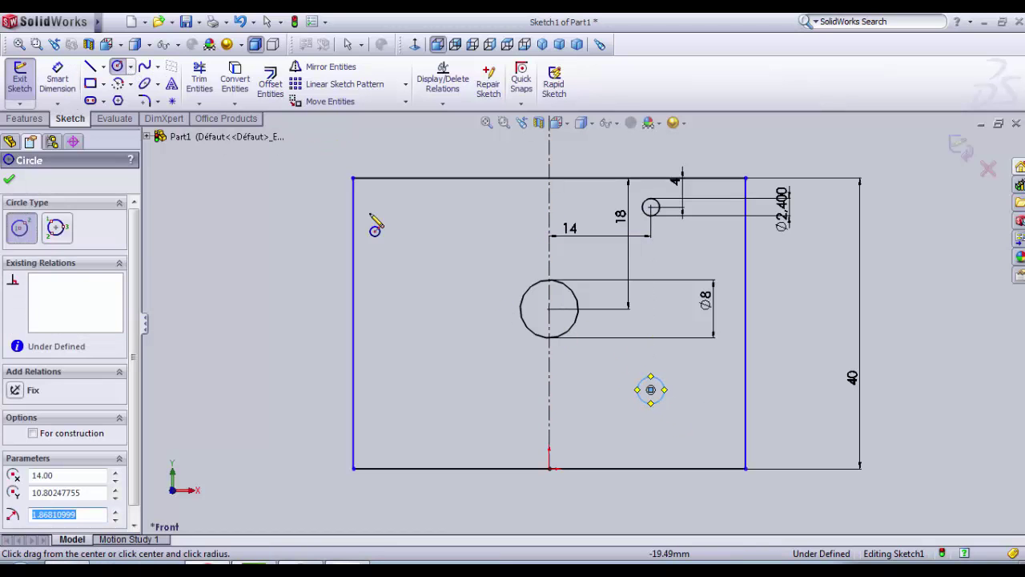
Step: Set the lower small circle's diameter to 2.4 mm
click(56, 79)
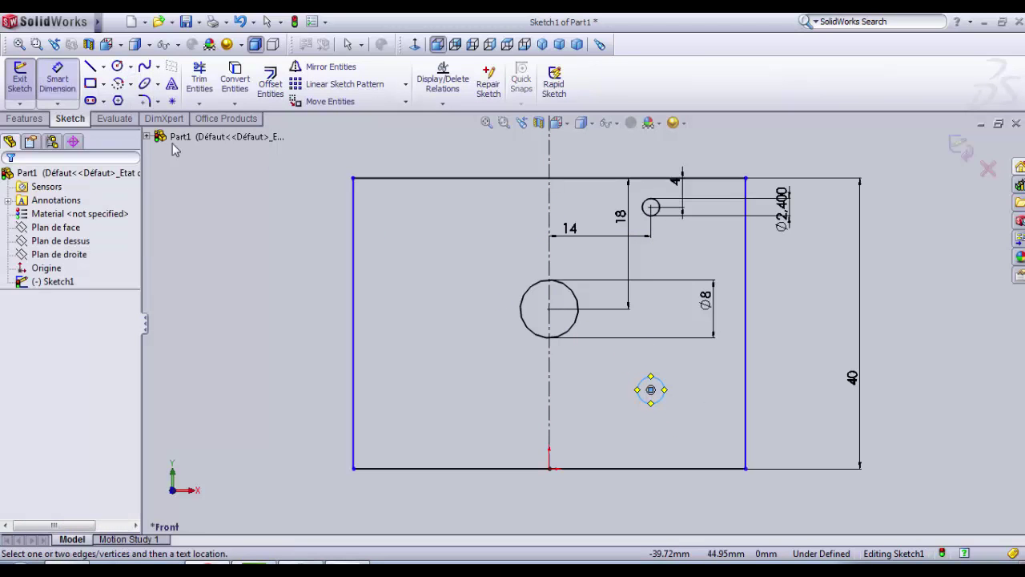
click(671, 396)
click(699, 407)
text(2)
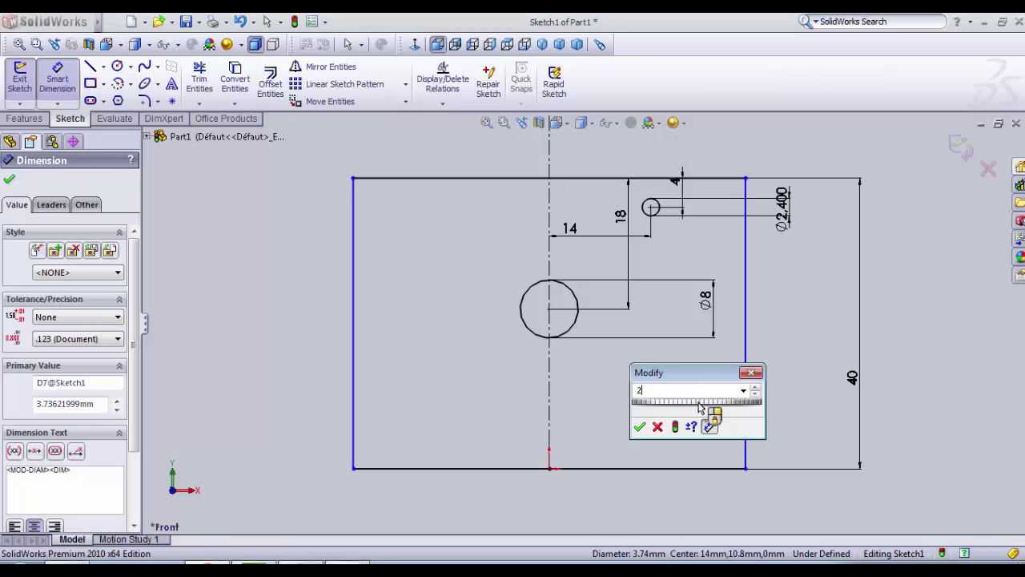
text(.4)
key(Return)
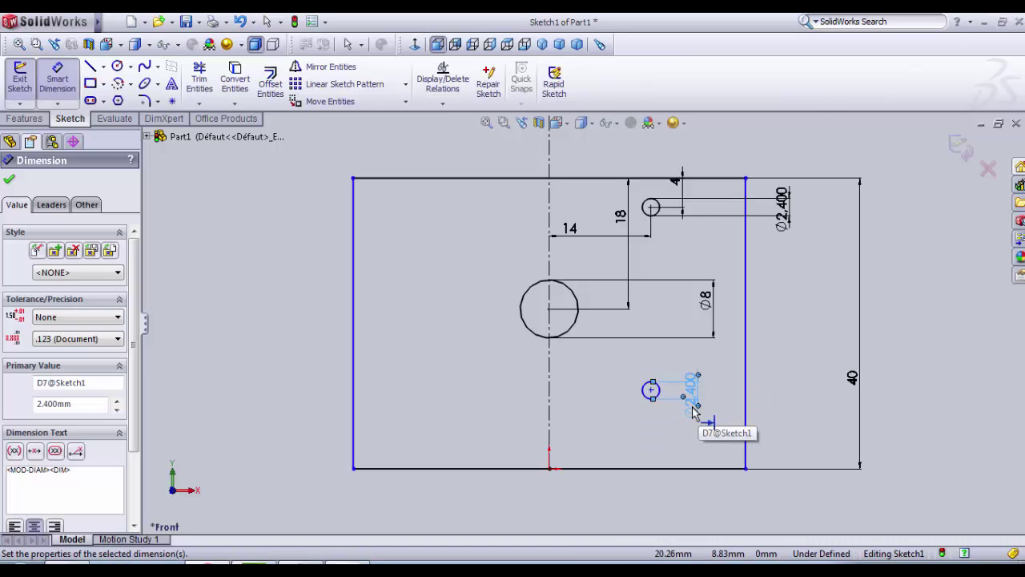
Step: Dimension the vertical distance between the two small circles' centres as 28 mm
drag(659, 398, 650, 240)
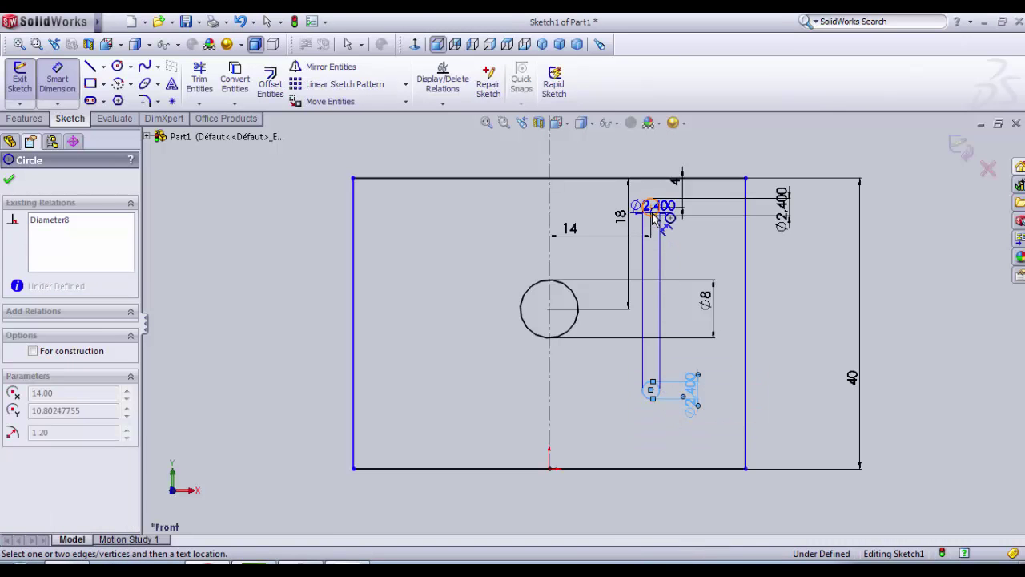
click(654, 218)
click(769, 280)
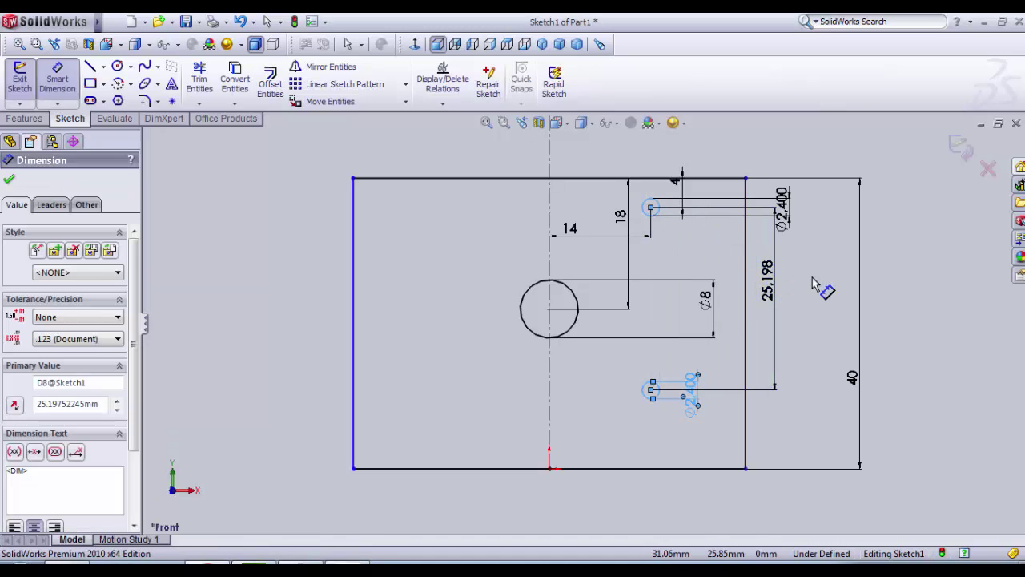
text(28)
key(Return)
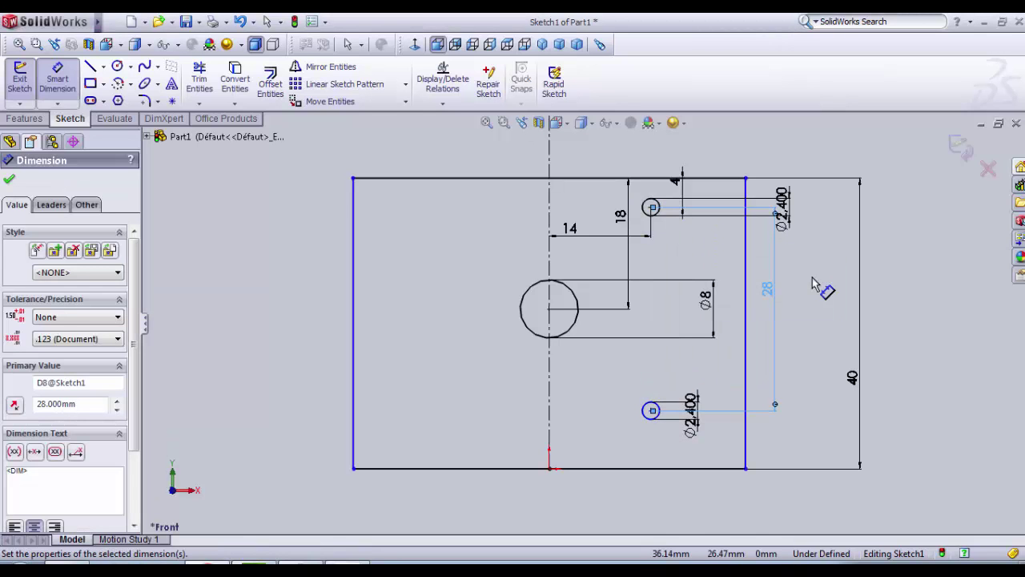
click(616, 500)
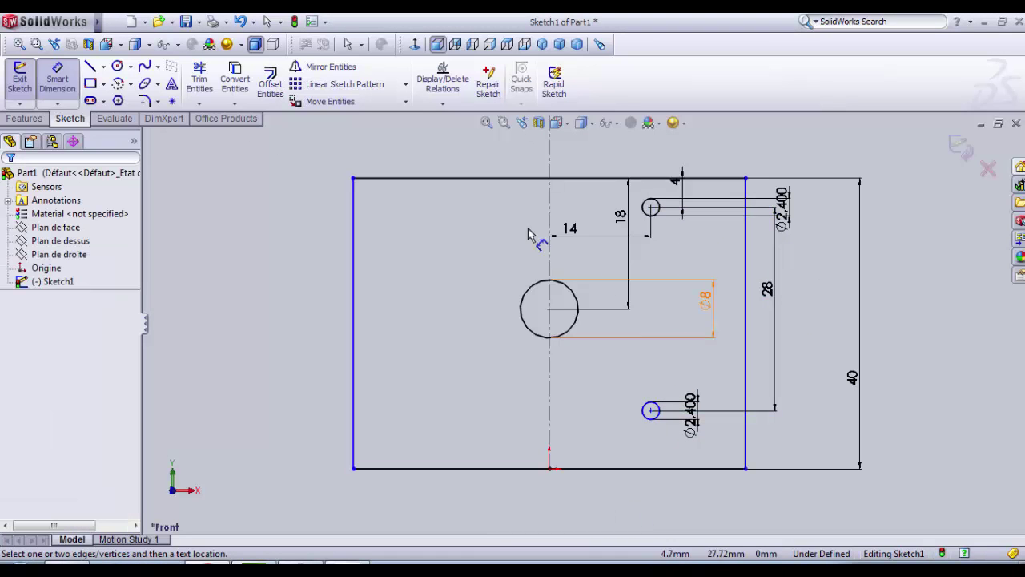
Step: Mirror the two small circles about the vertical centerline, keeping the originals
click(324, 67)
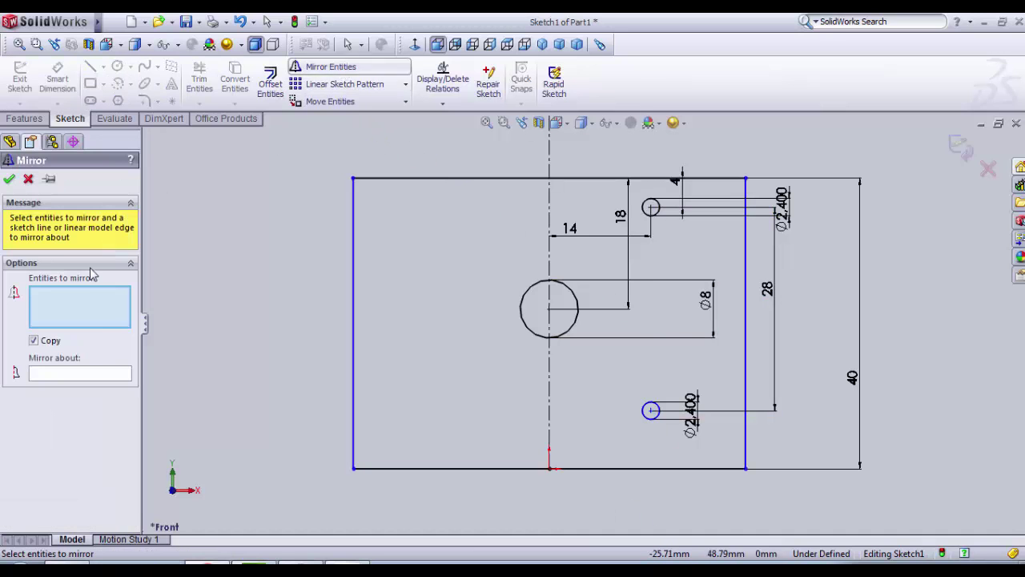
click(100, 381)
click(549, 209)
click(104, 312)
click(643, 213)
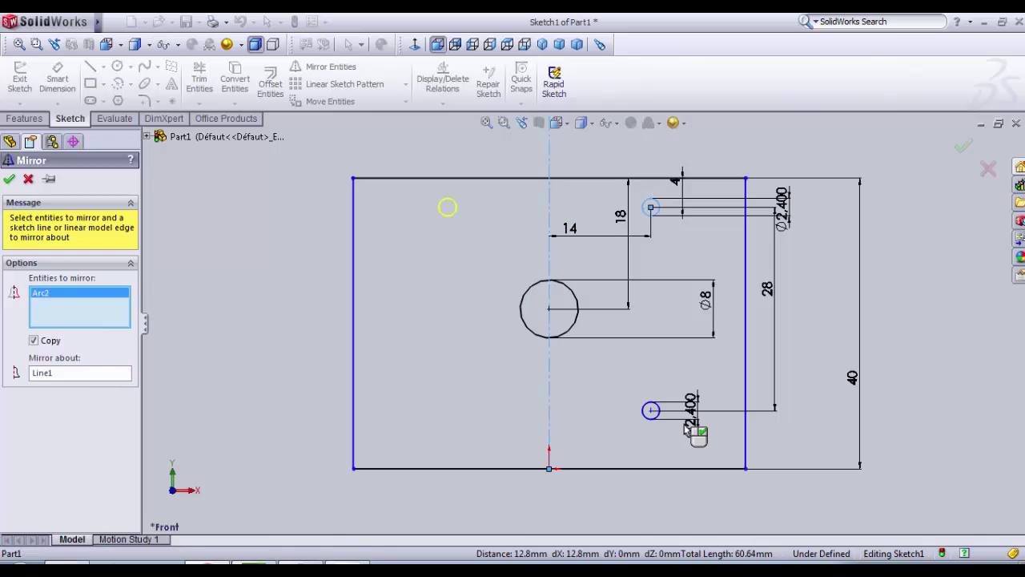
click(652, 410)
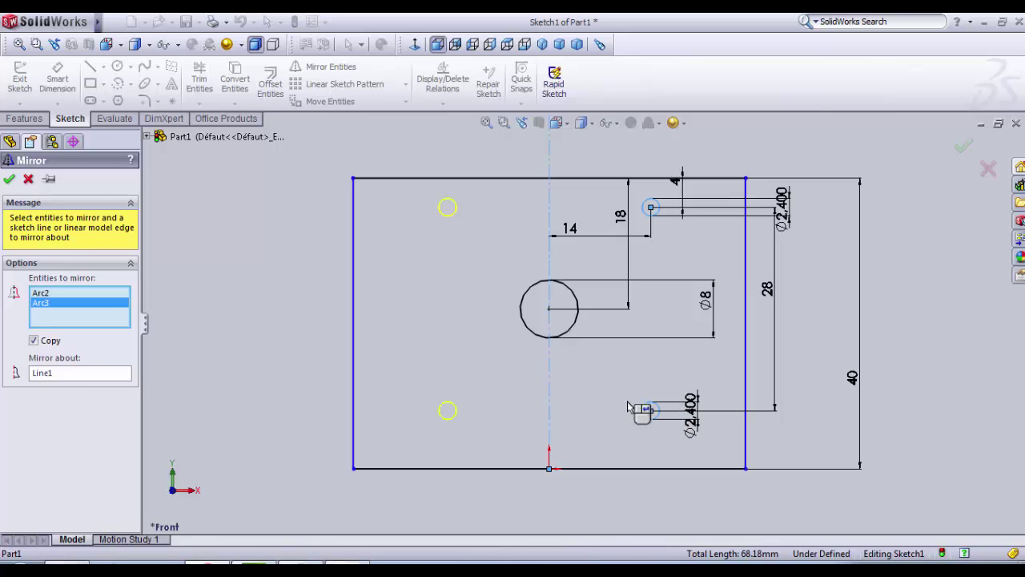
click(8, 180)
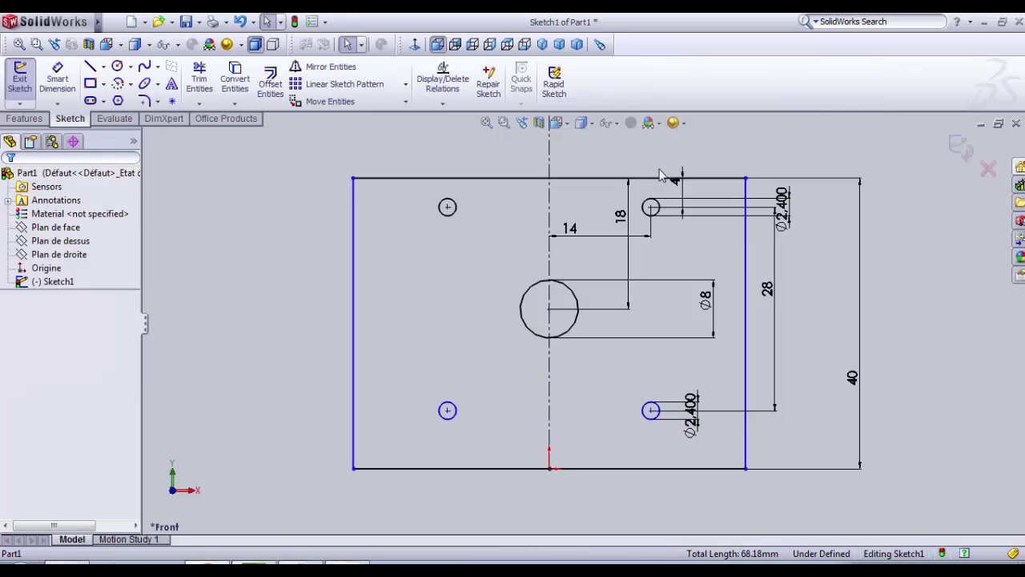
Step: Move the 4 mm dimension and both 2.4 mm diameter dimensions to clear positions so they no longer crowd the geometry
drag(677, 181, 724, 146)
mouse_move(781, 210)
mouse_down()
mouse_move(773, 218)
mouse_move(826, 218)
mouse_up()
click(986, 371)
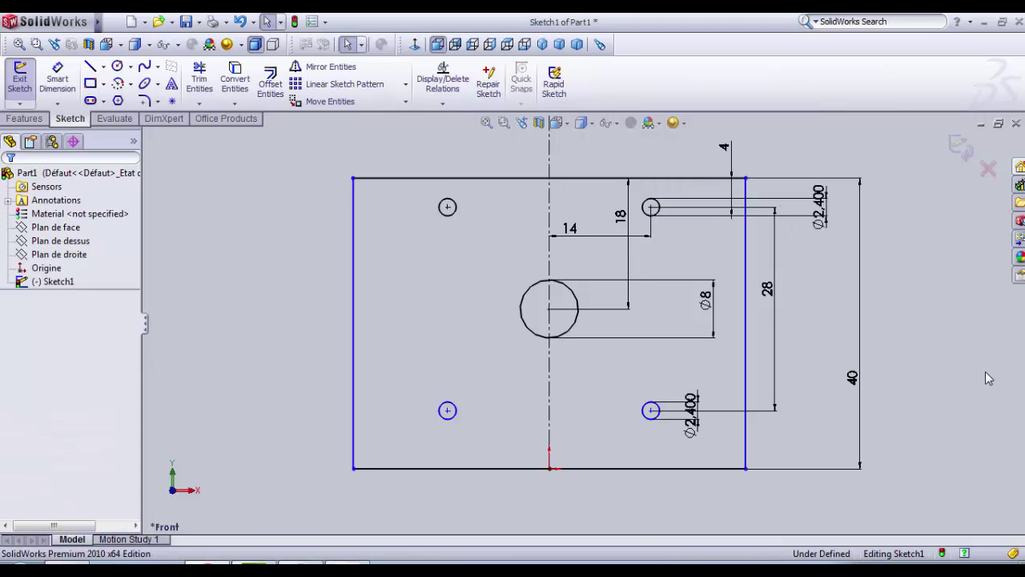
drag(693, 422, 717, 453)
click(993, 353)
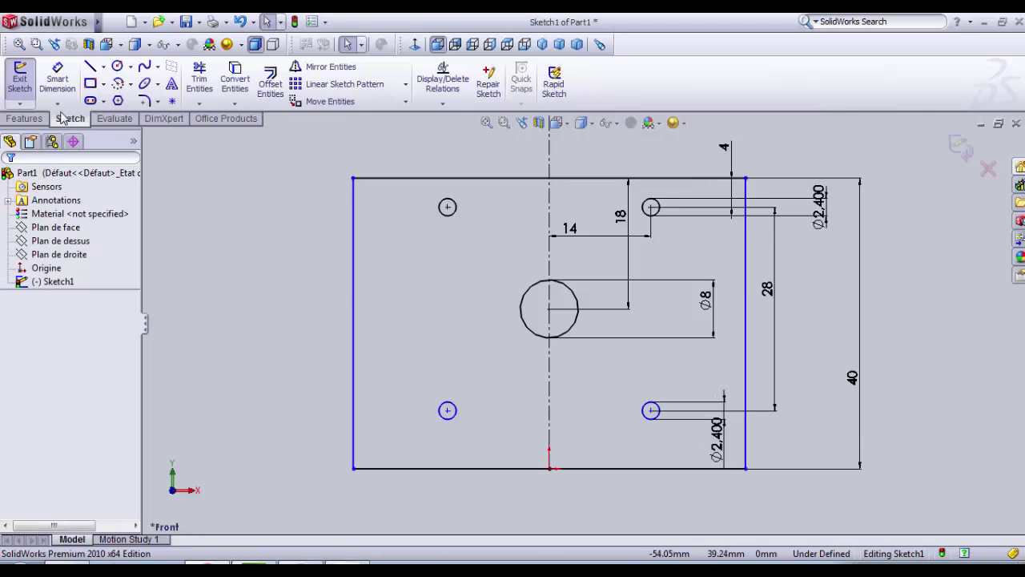
Step: Extrude the finished plate sketch as a blind boss 2 mm deep
click(32, 101)
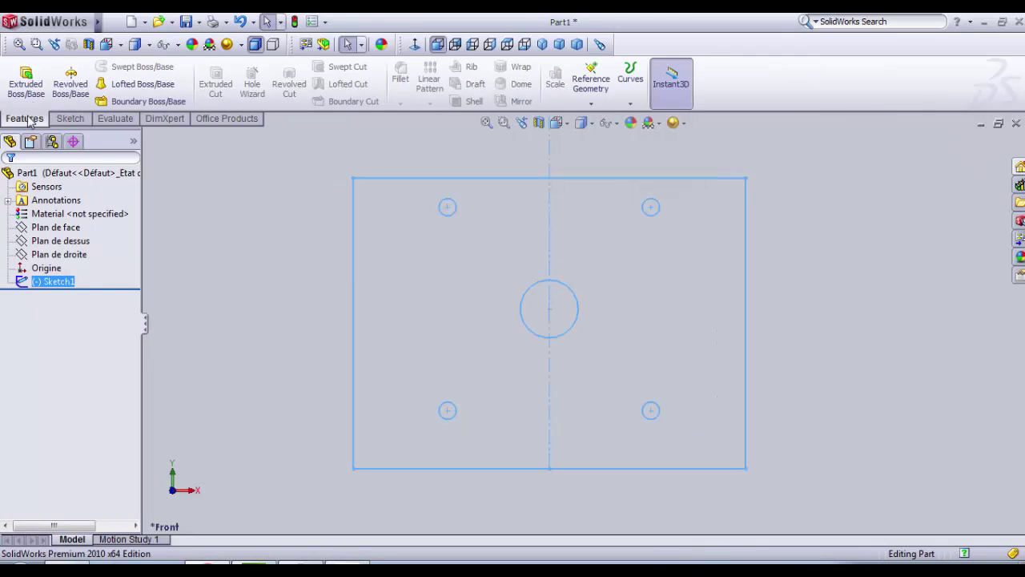
click(28, 88)
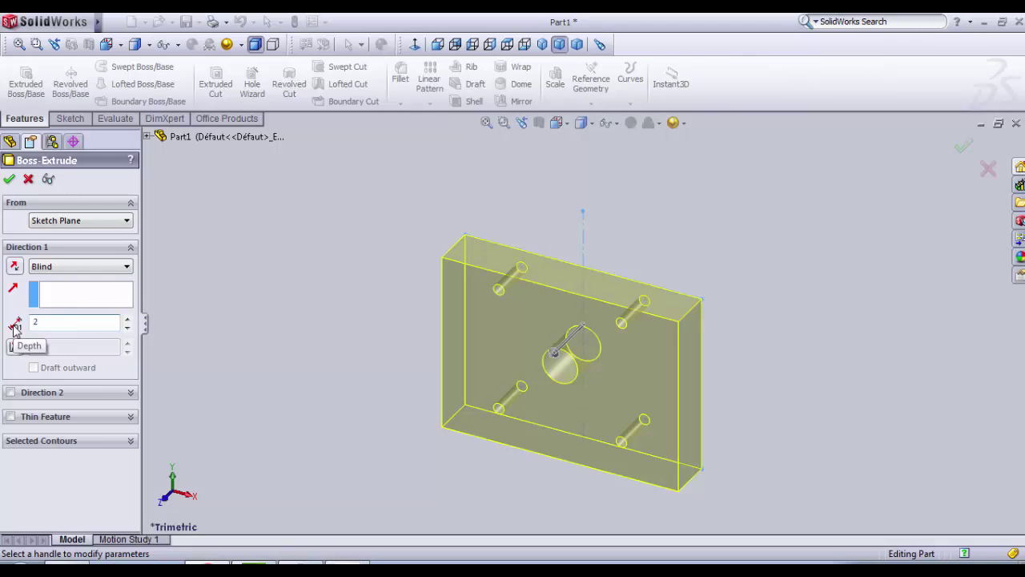
key(Return)
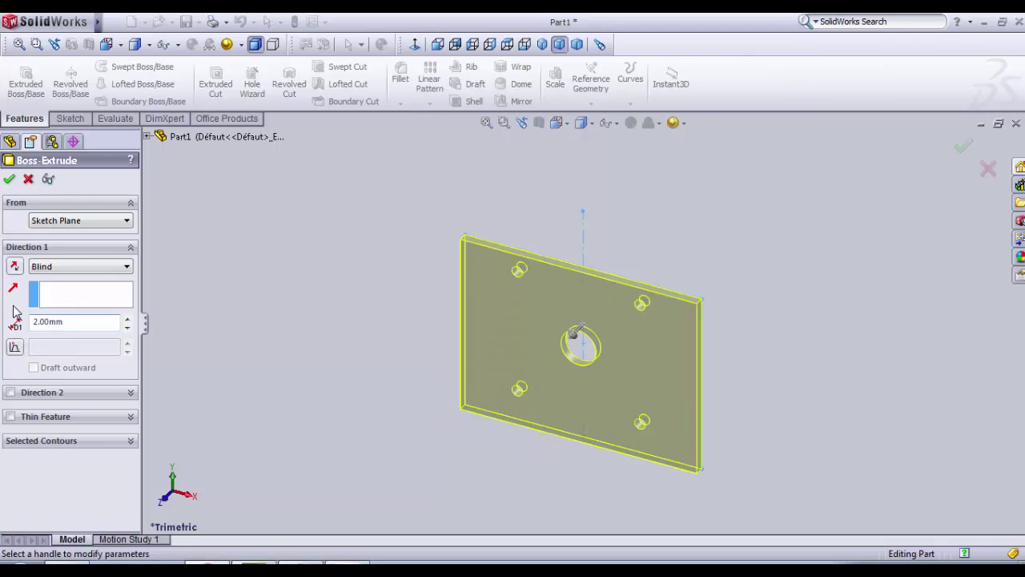
click(9, 179)
Step: Start a new sketch on the plate's narrow right side face and orient the view normal to it
middle_drag(373, 404, 354, 360)
scroll(379, 361, up, 3)
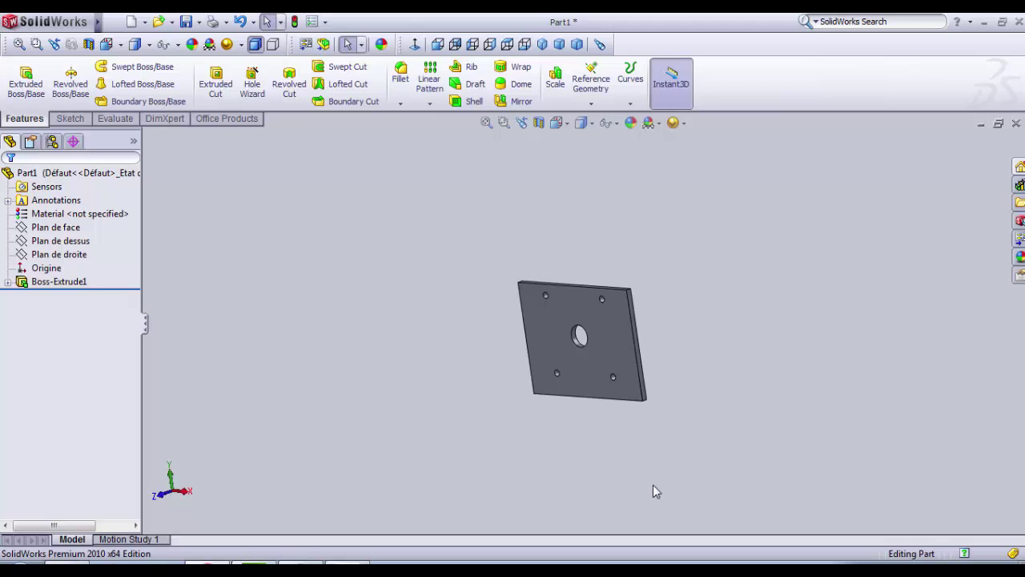
middle_drag(662, 492, 617, 524)
key(f)
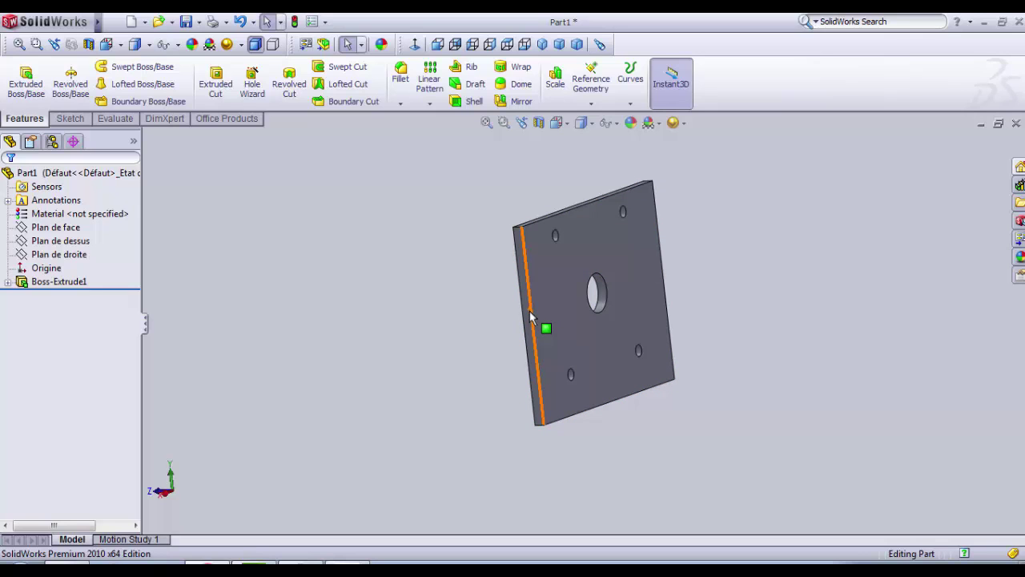
click(530, 310)
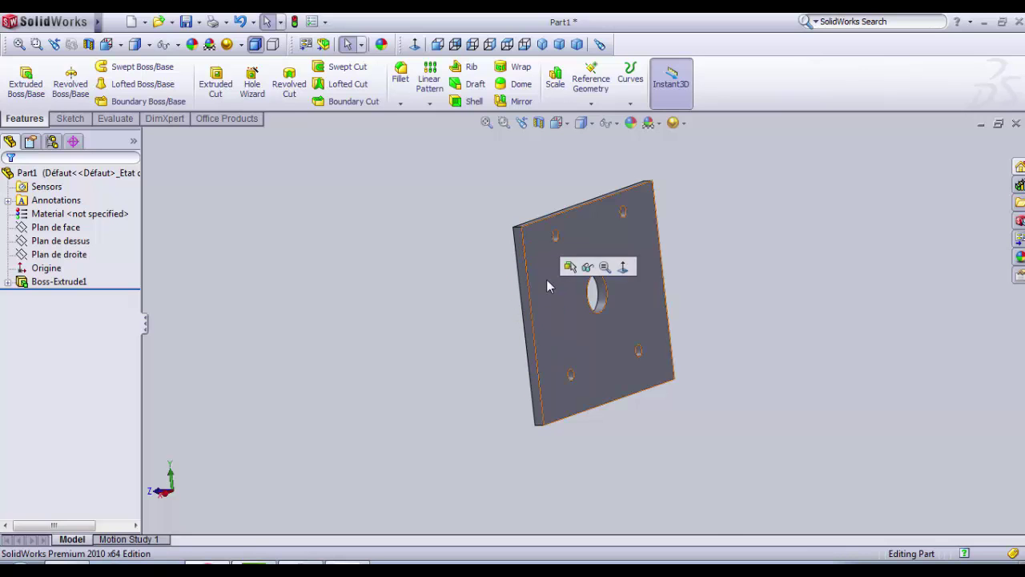
scroll(546, 287, down, 5)
click(580, 314)
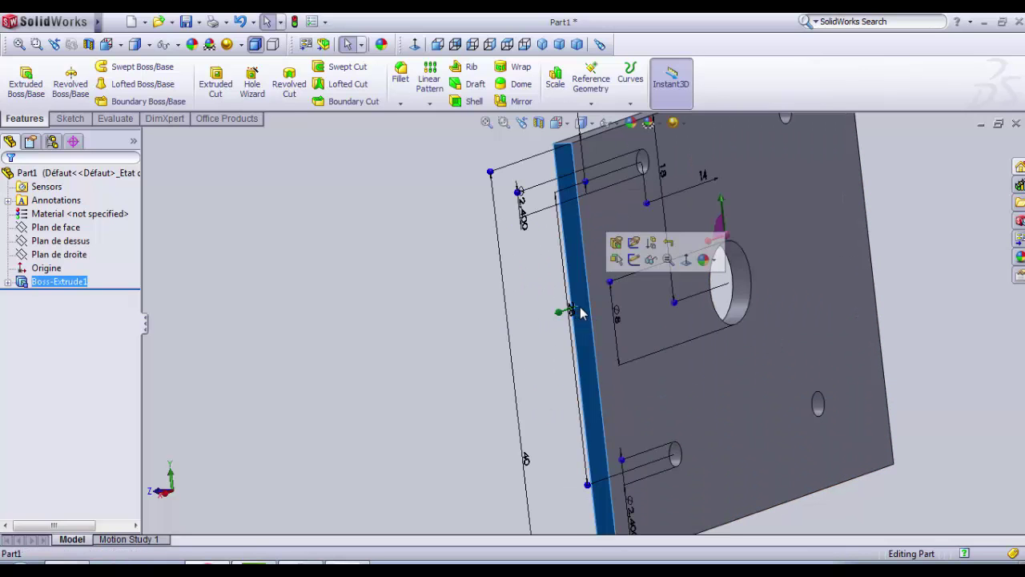
click(634, 261)
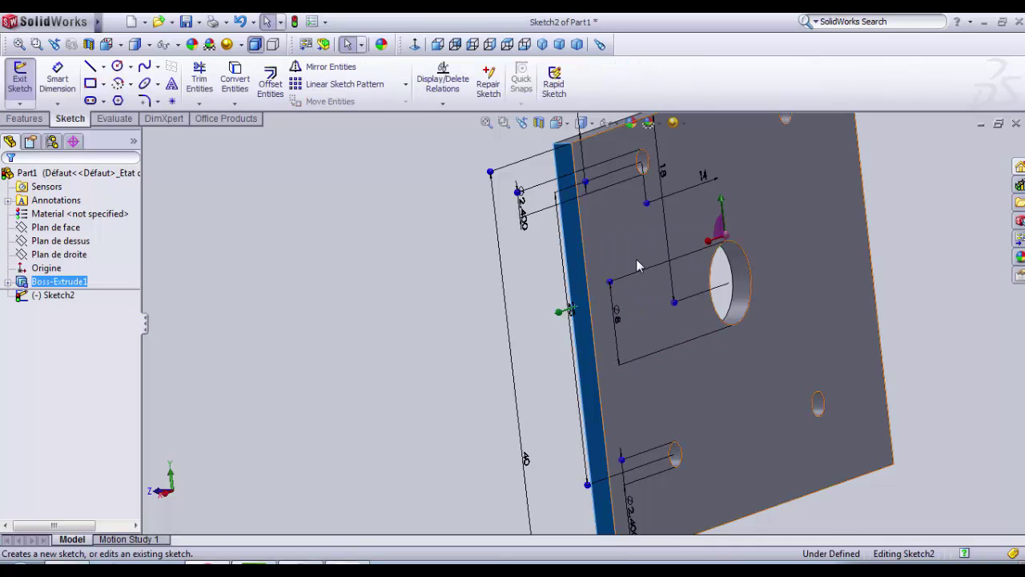
click(422, 47)
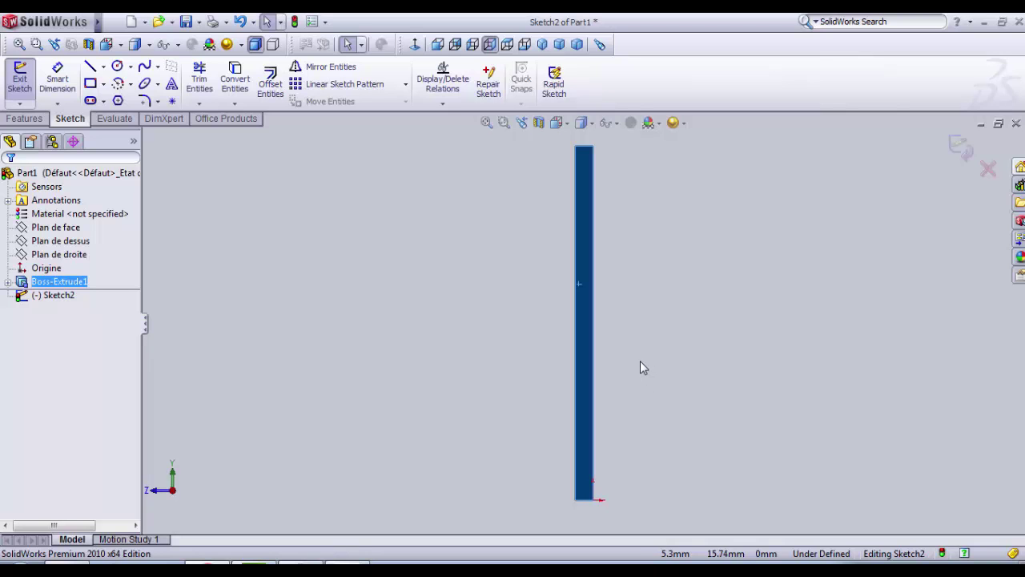
scroll(636, 313, up, 3)
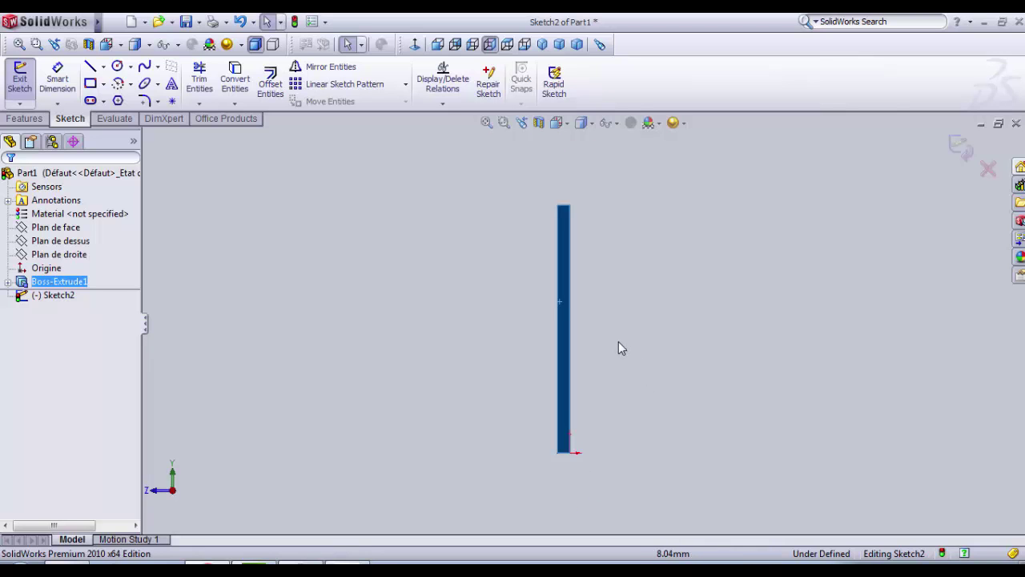
scroll(617, 350, up, 2)
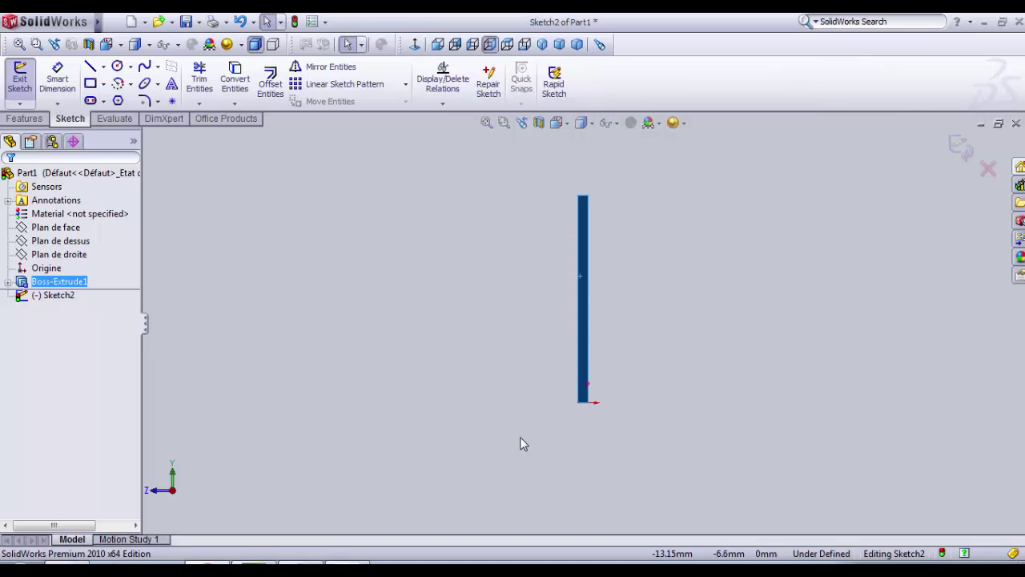
Step: Sketch a corner rectangle from the plate's upper outer corner, about 24 mm wide and reaching about 18 mm below the plate's lower edge
click(90, 84)
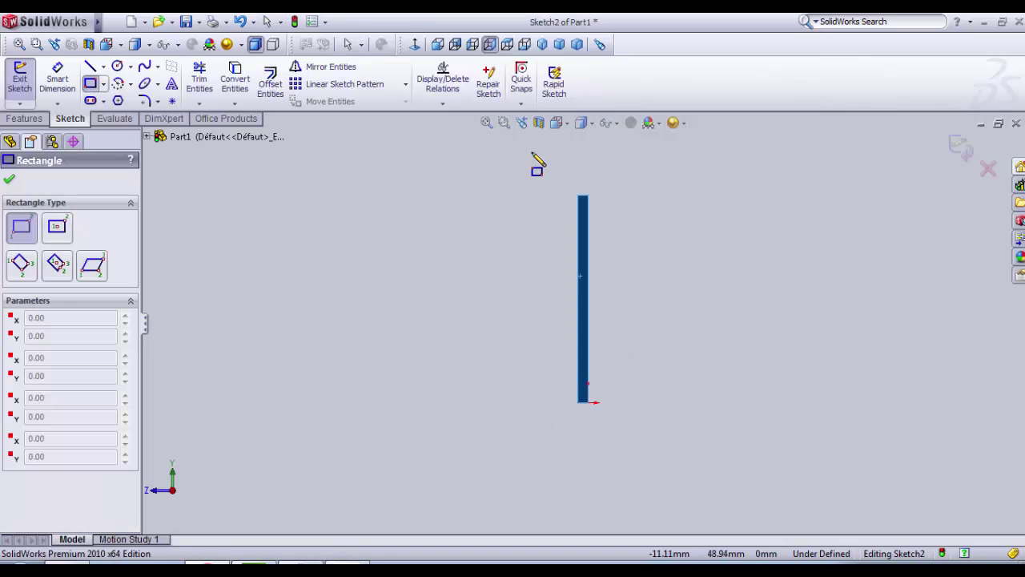
click(579, 196)
click(650, 313)
click(703, 493)
scroll(709, 499, up, 3)
scroll(641, 453, down, 3)
scroll(590, 240, up, 2)
scroll(526, 270, down, 5)
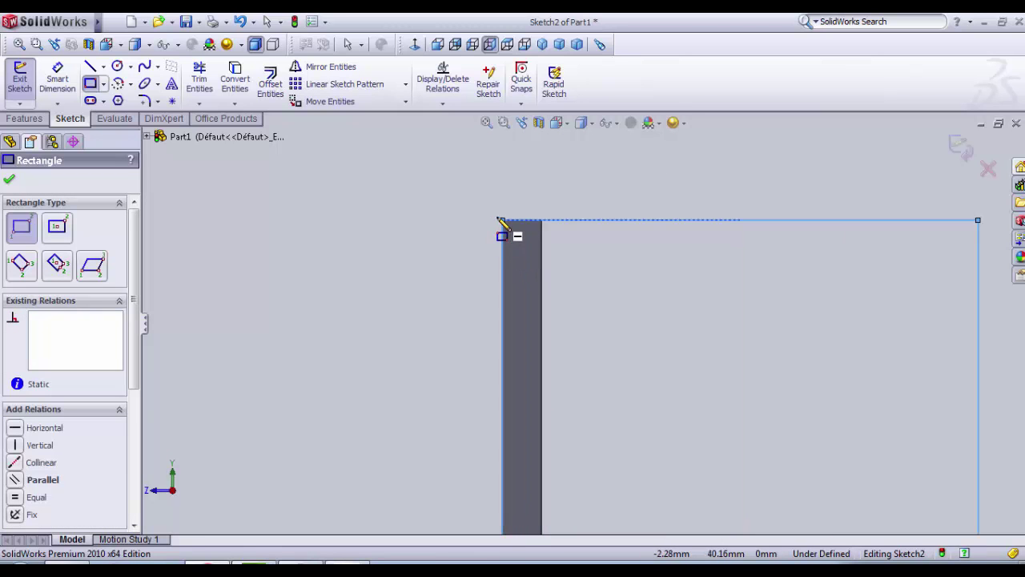
scroll(588, 328, up, 5)
scroll(617, 469, down, 2)
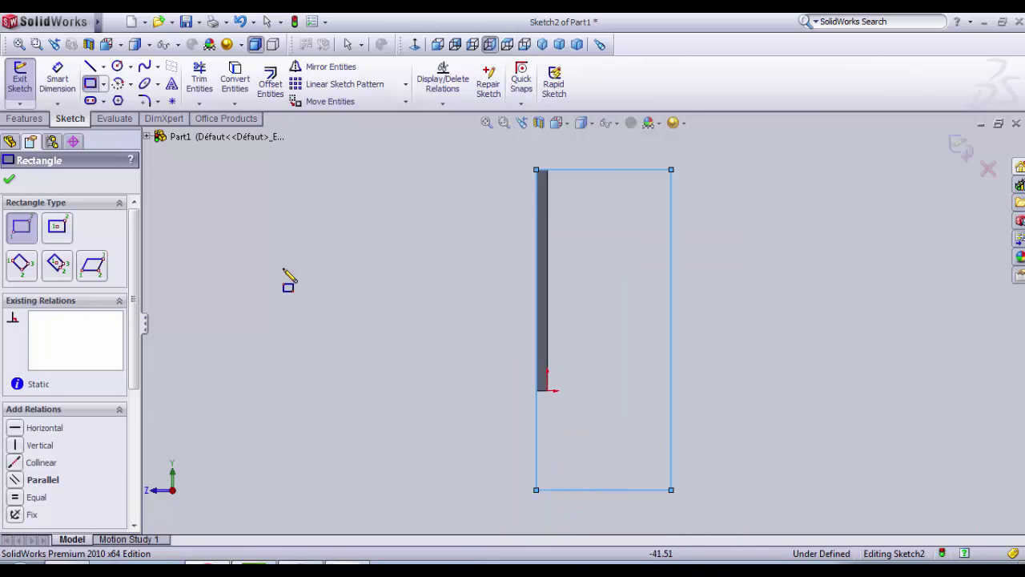
Step: Dimension the distance from the plate's lower edge to the rectangle's bottom line as 15 mm
click(53, 85)
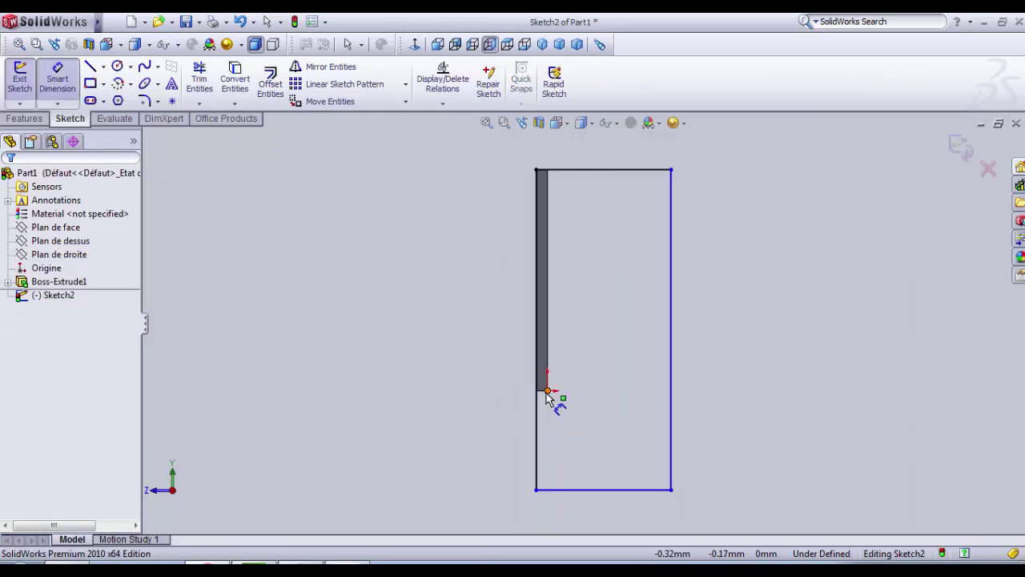
scroll(542, 401, down, 3)
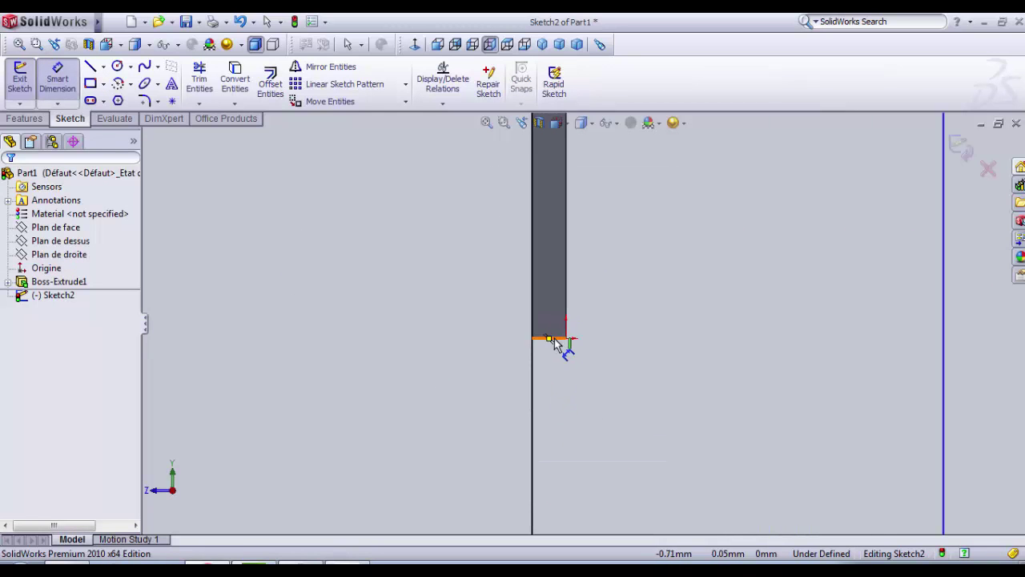
scroll(594, 460, up, 2)
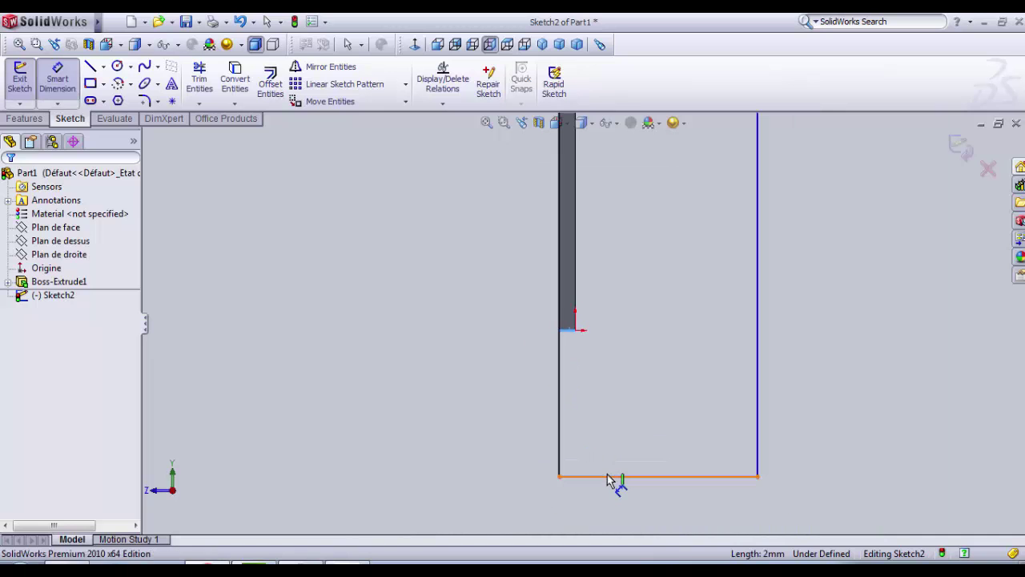
click(613, 476)
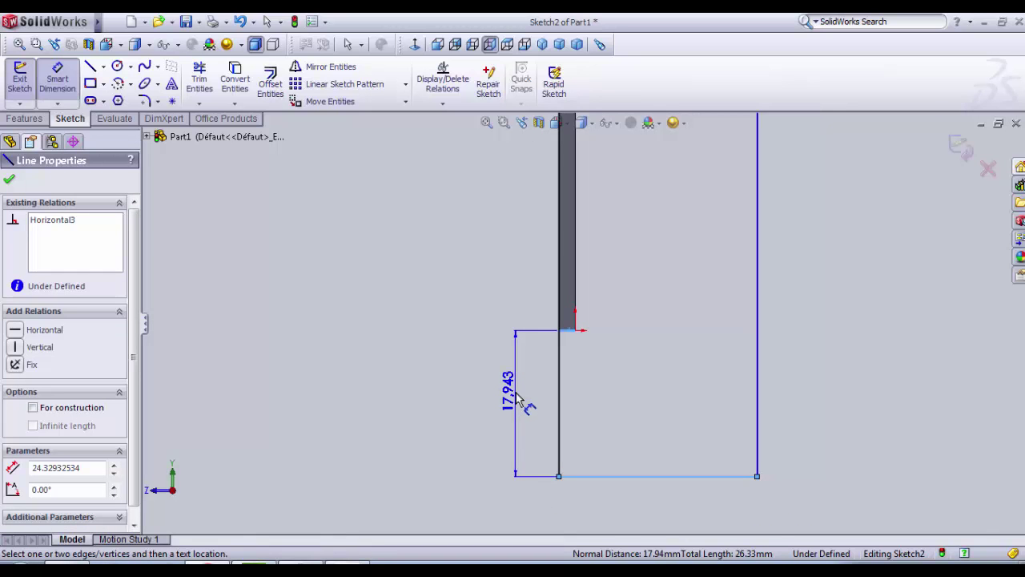
click(516, 397)
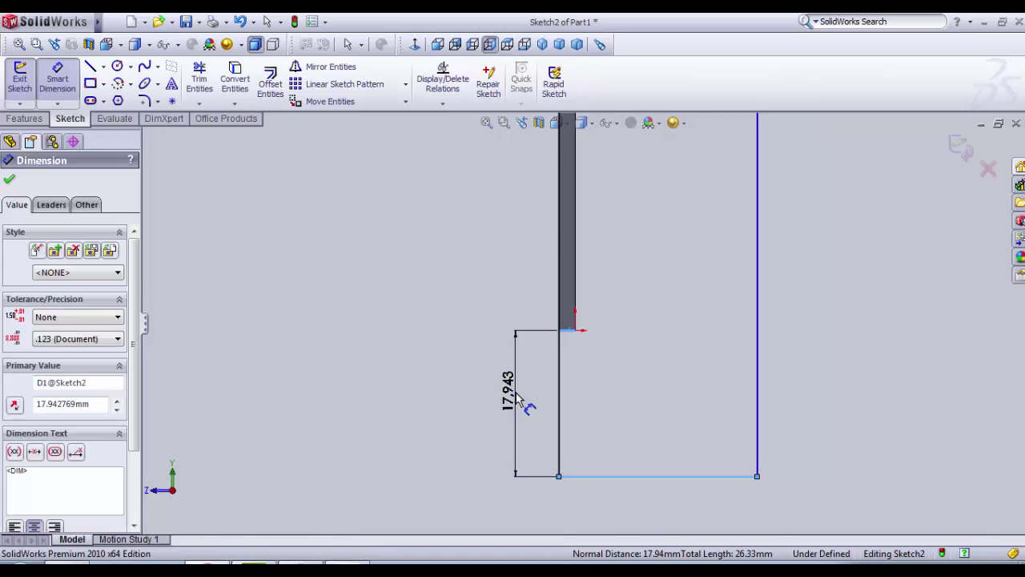
text(15)
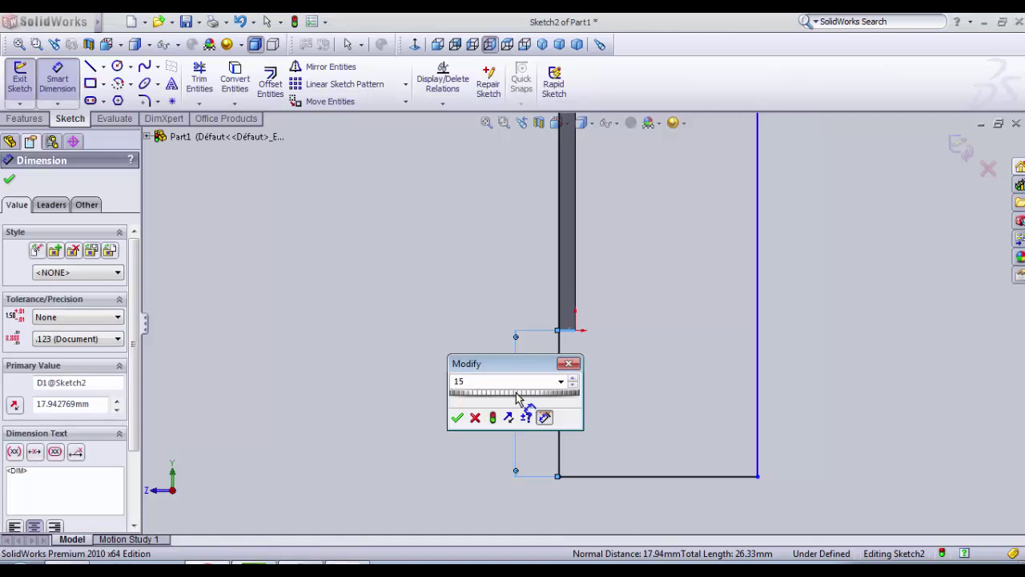
key(Return)
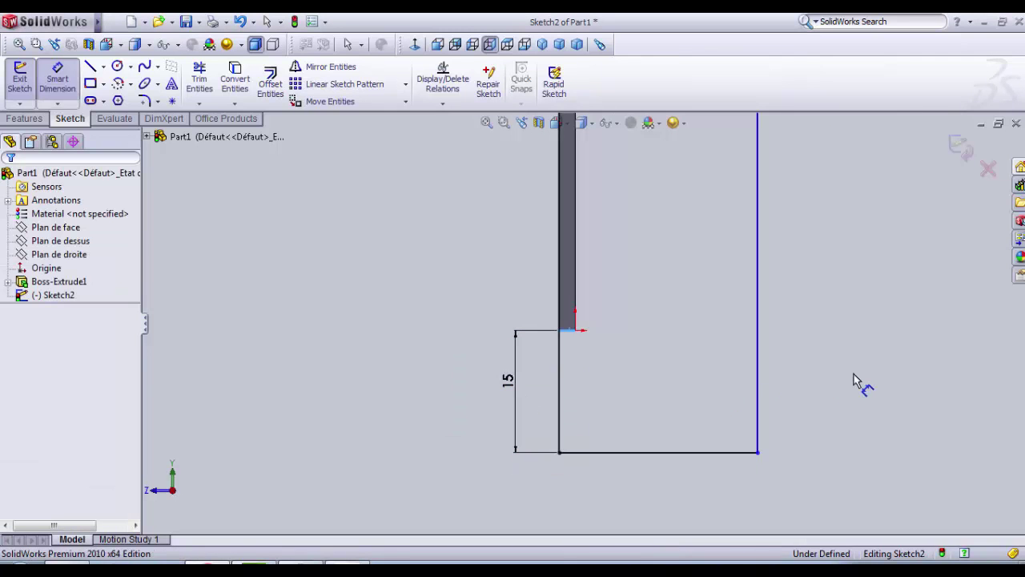
Step: Dimension the rectangle's bottom line to a width of 35 mm
key(f)
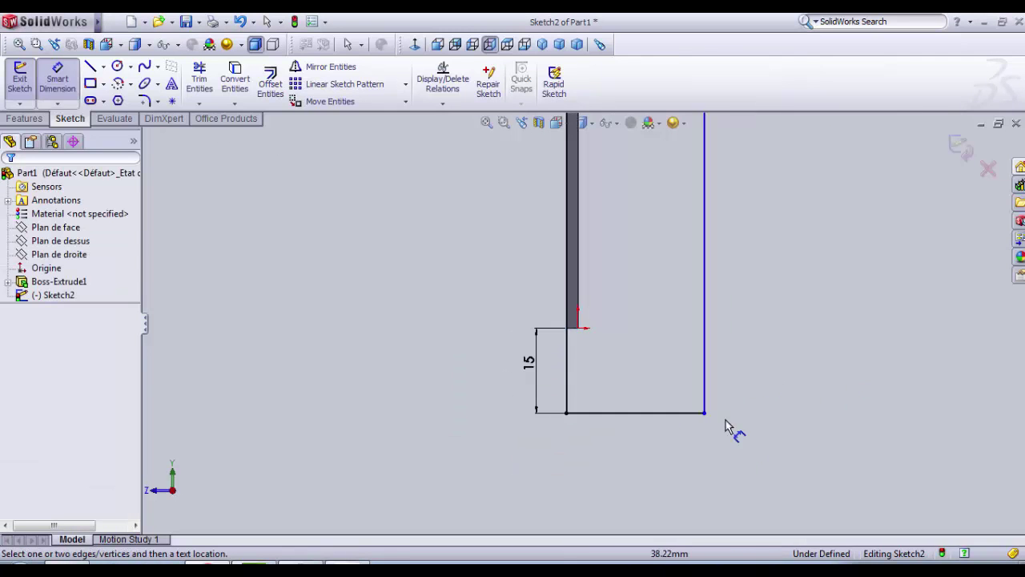
click(634, 413)
key(f)
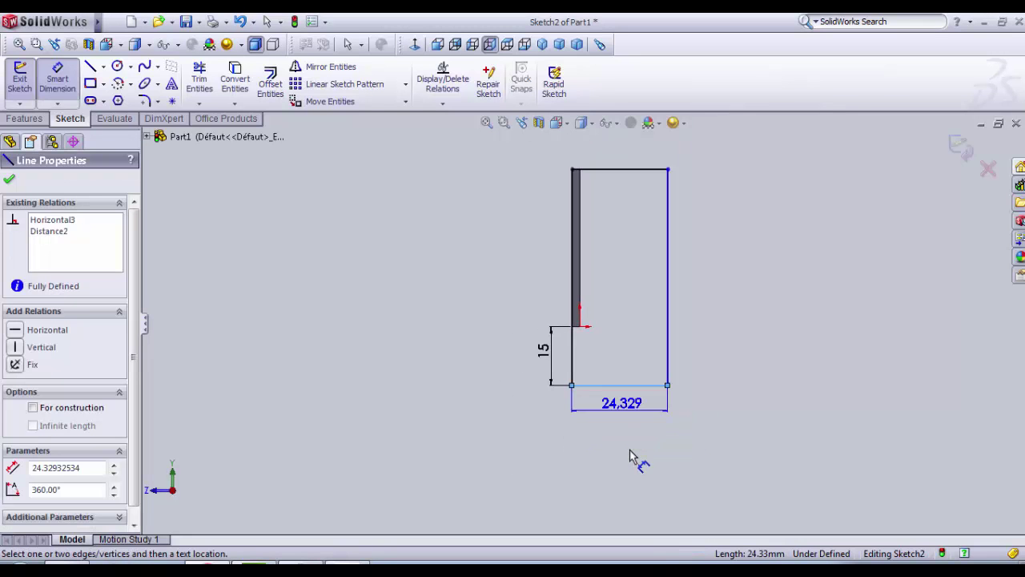
scroll(628, 416, down, 2)
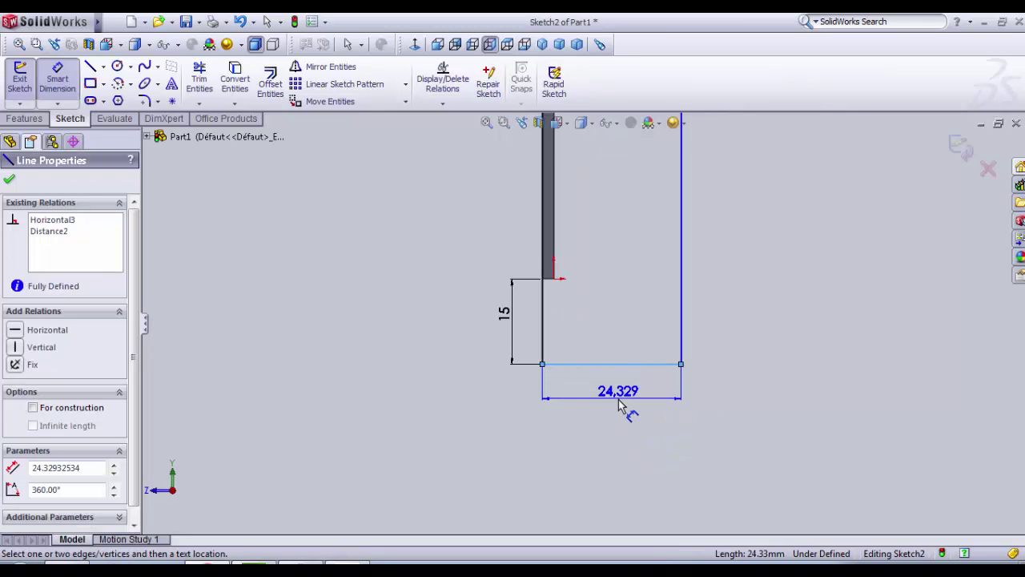
click(618, 406)
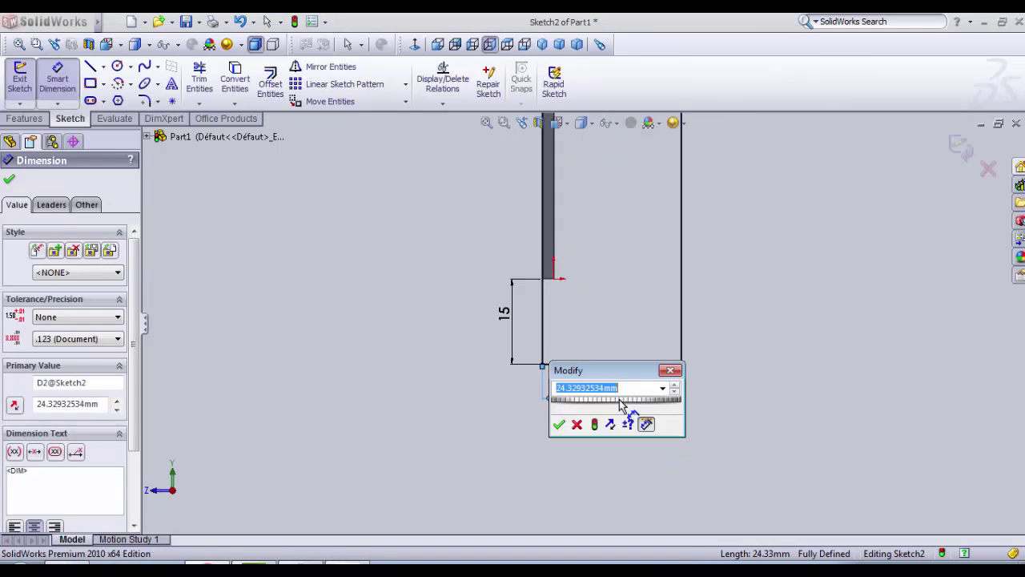
text(35)
key(Return)
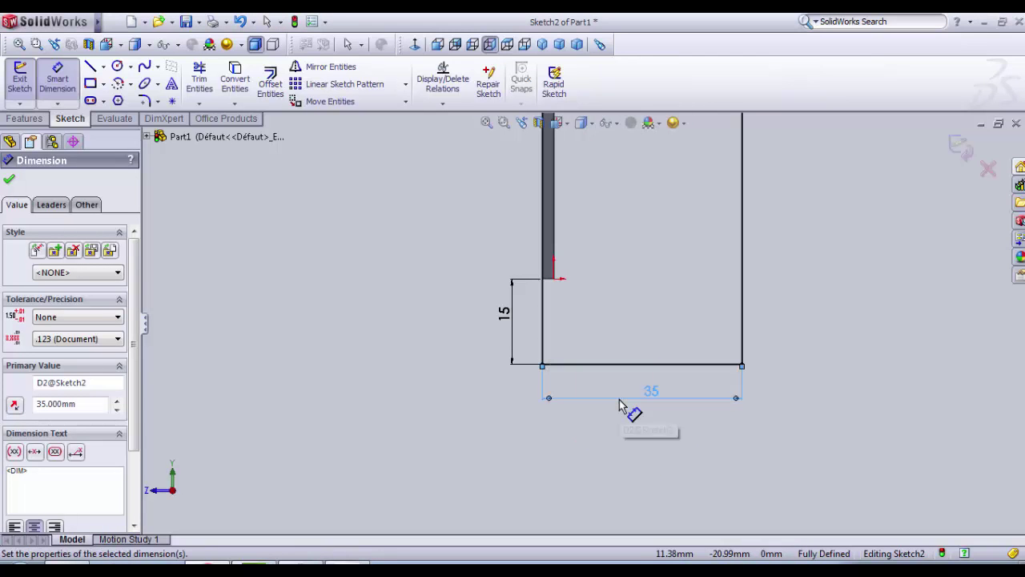
key(f)
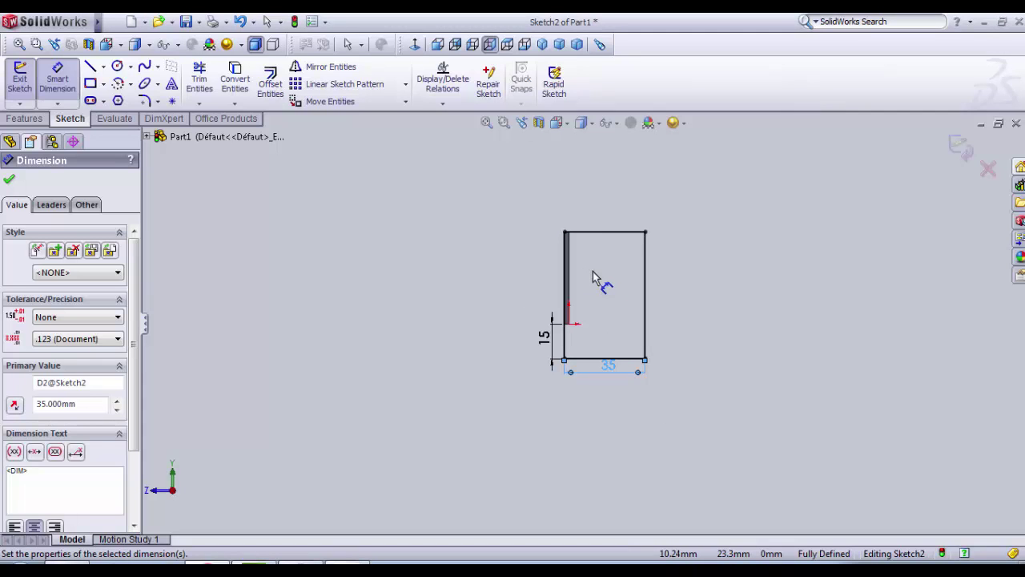
Step: Sketch a line sloping down at about 60° into the rectangle, starting on its top line about 13.6 mm from the plate-side corner
scroll(685, 164, down, 5)
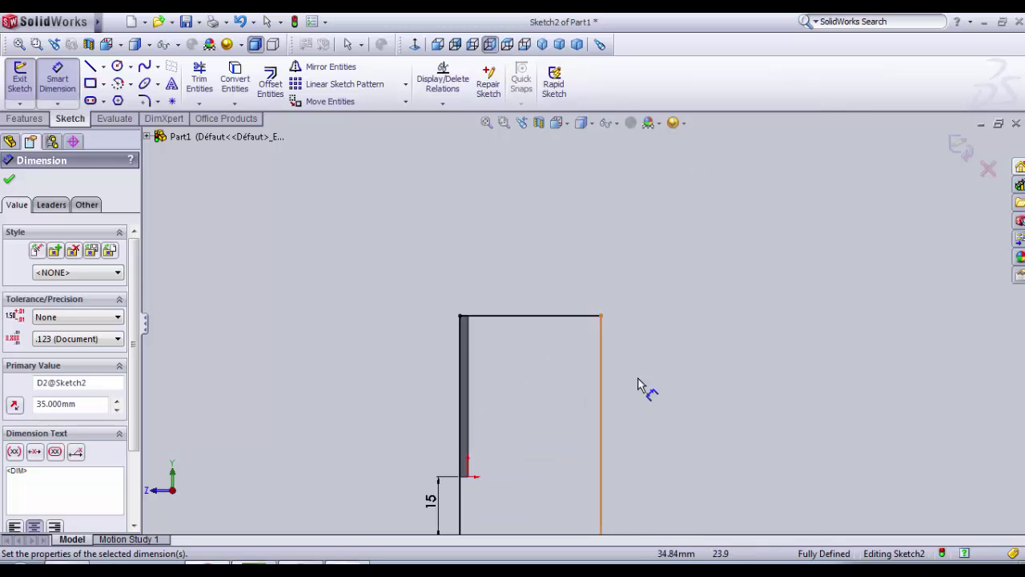
click(91, 68)
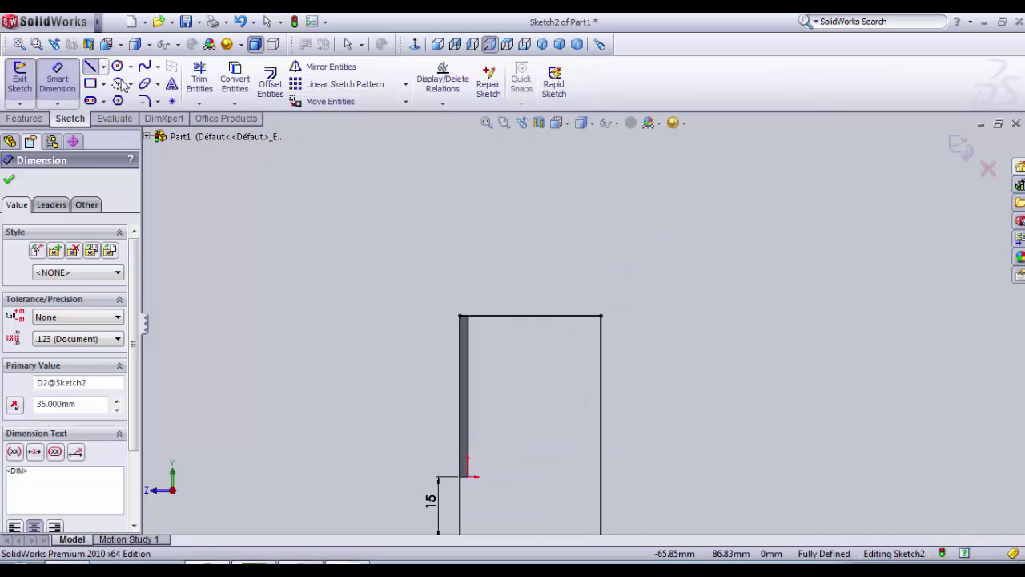
click(516, 316)
click(560, 392)
key(Escape)
scroll(513, 353, down, 3)
Step: Dimension the distance from the rectangle's plate-side top corner to the start of the slanted line as 12 mm
click(57, 78)
click(528, 282)
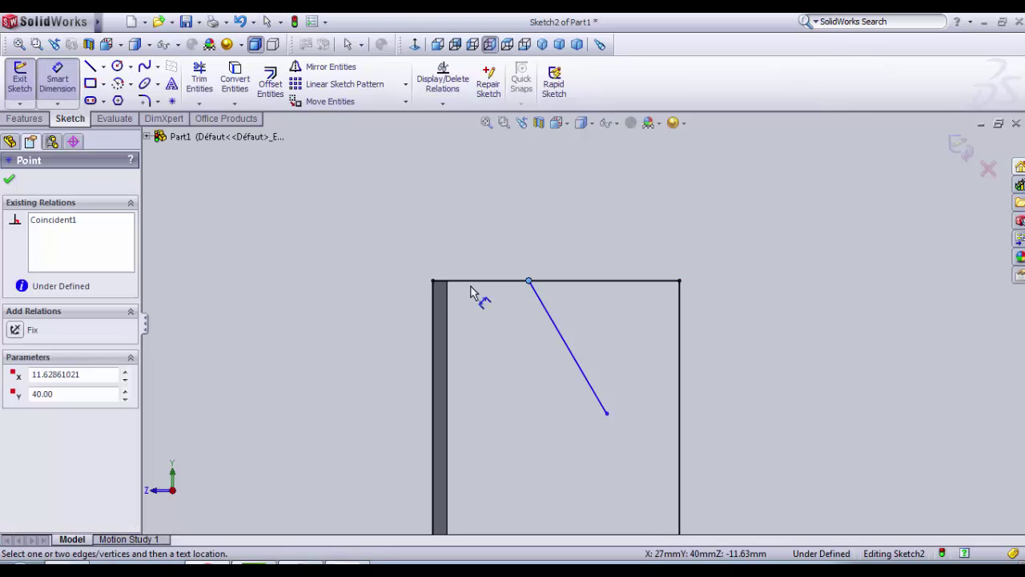
click(432, 281)
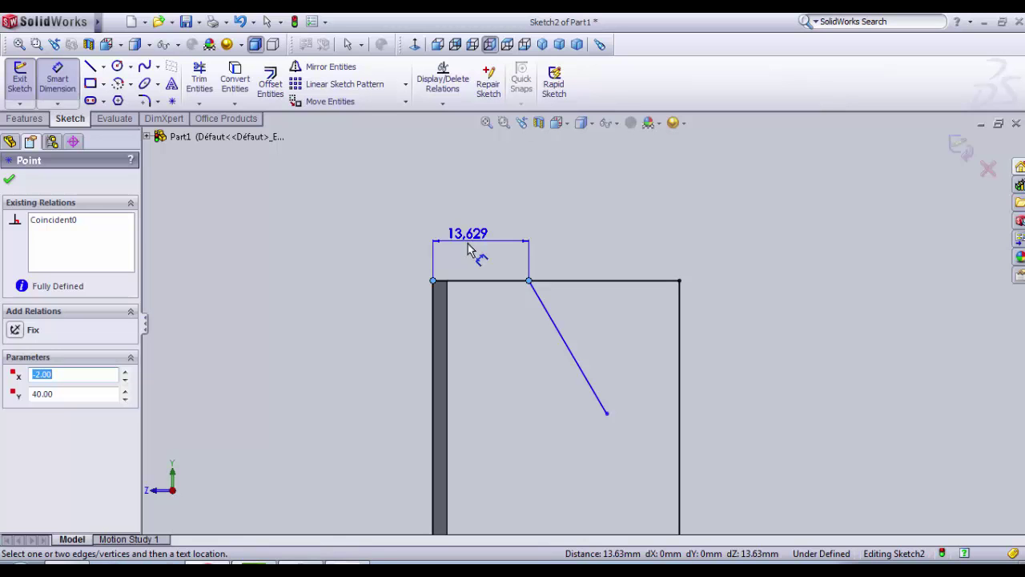
click(469, 250)
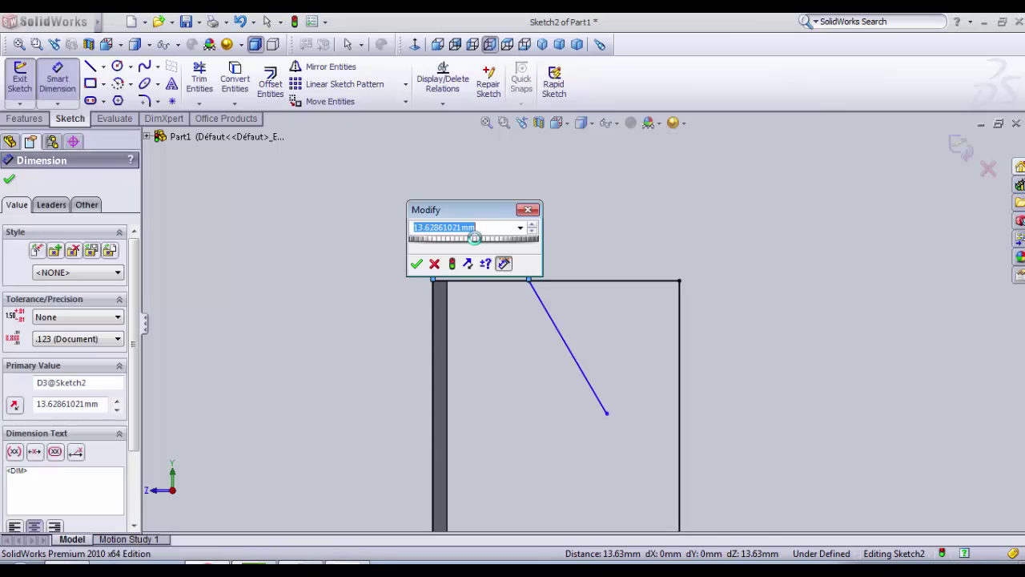
text(12)
key(Return)
Step: Dimension the angle between the slanted line and the rectangle's top line as 60°
scroll(610, 188, up, 3)
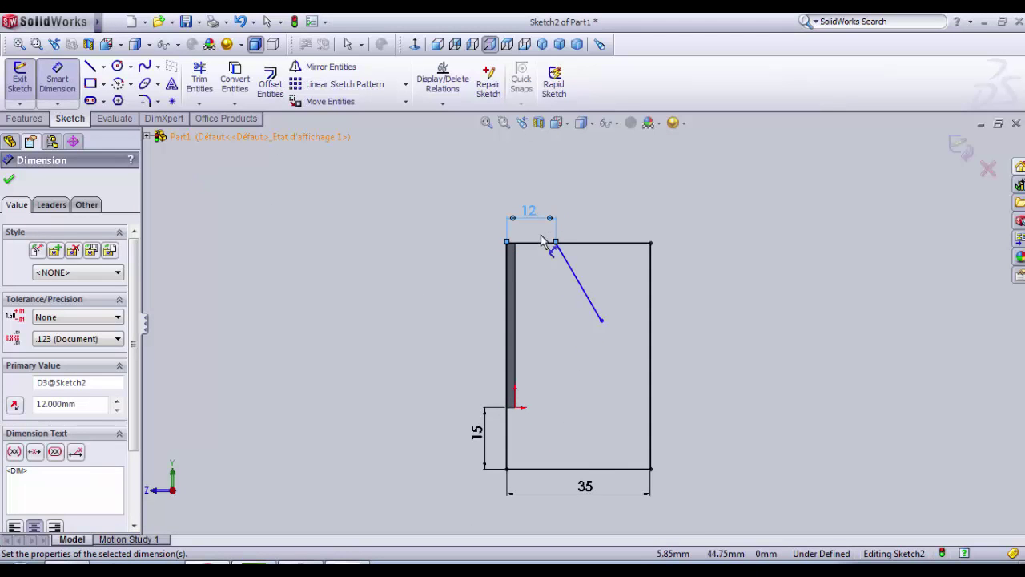
click(580, 279)
click(600, 247)
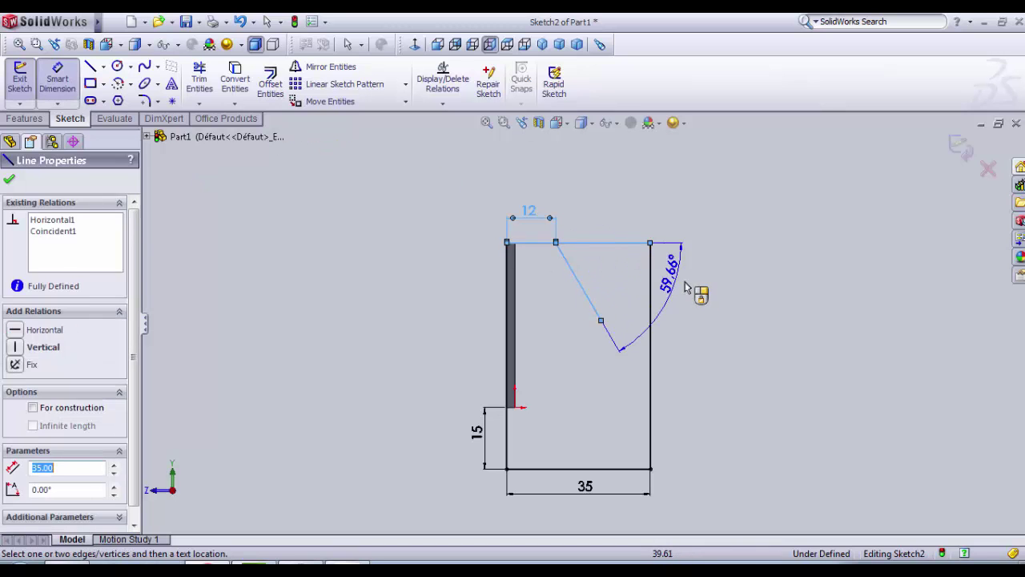
click(713, 301)
text(60)
key(Return)
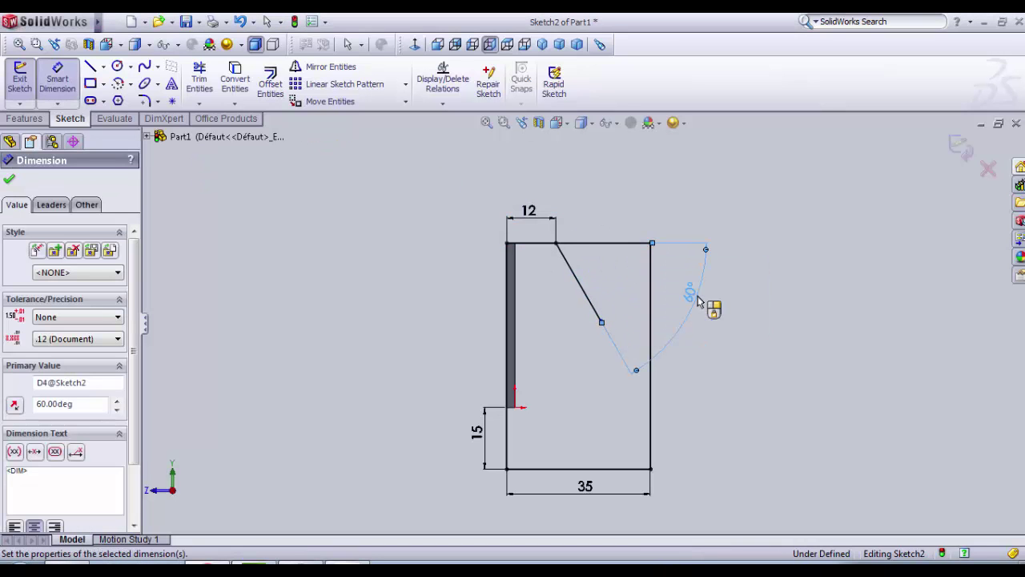
click(727, 422)
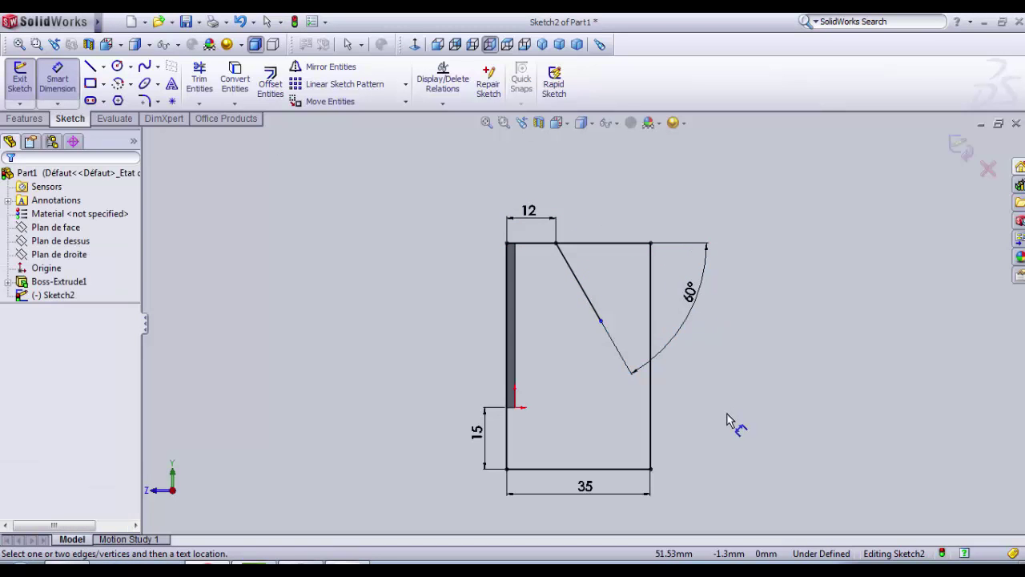
Step: Extend the slanted line's free endpoint until it meets the rectangle's outer vertical line
click(90, 67)
click(91, 67)
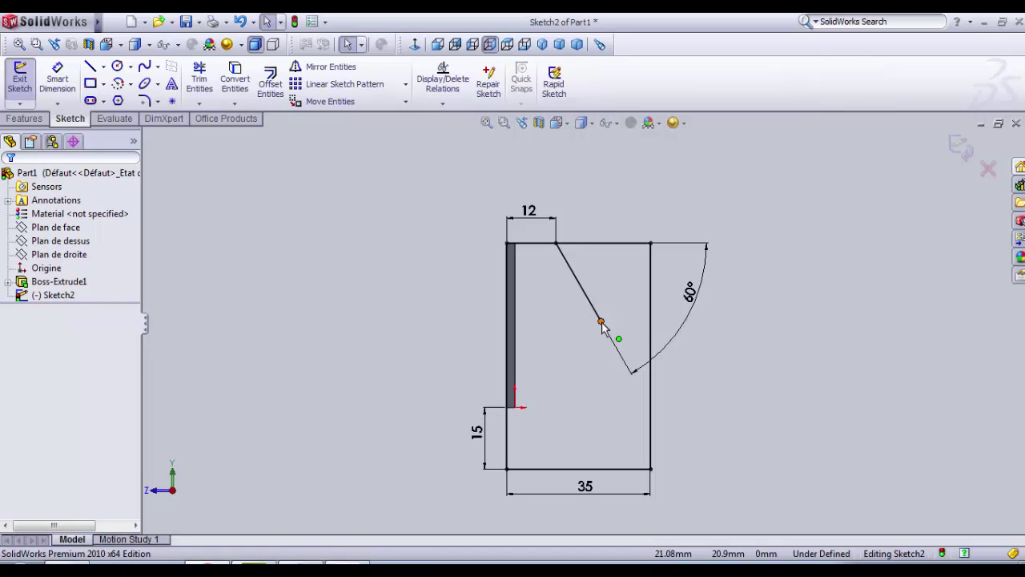
mouse_move(602, 322)
mouse_down()
mouse_move(649, 403)
mouse_move(633, 359)
mouse_move(620, 361)
mouse_move(653, 410)
mouse_move(653, 384)
mouse_move(651, 407)
mouse_up()
click(727, 420)
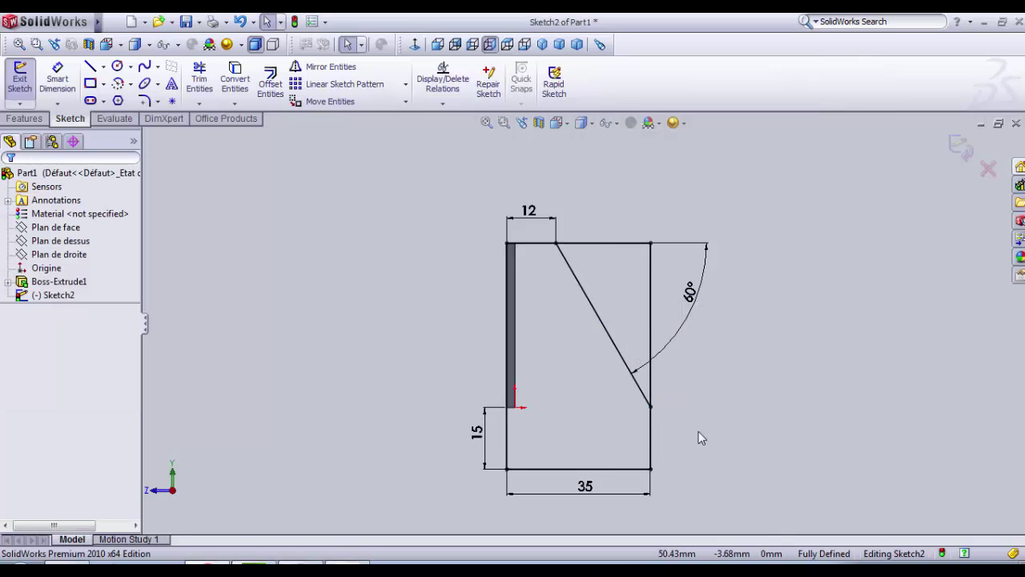
Step: Delete the coincident relation at the slanted line's lower endpoint and reattach that endpoint to the outer vertical line
scroll(657, 370, down, 3)
click(655, 370)
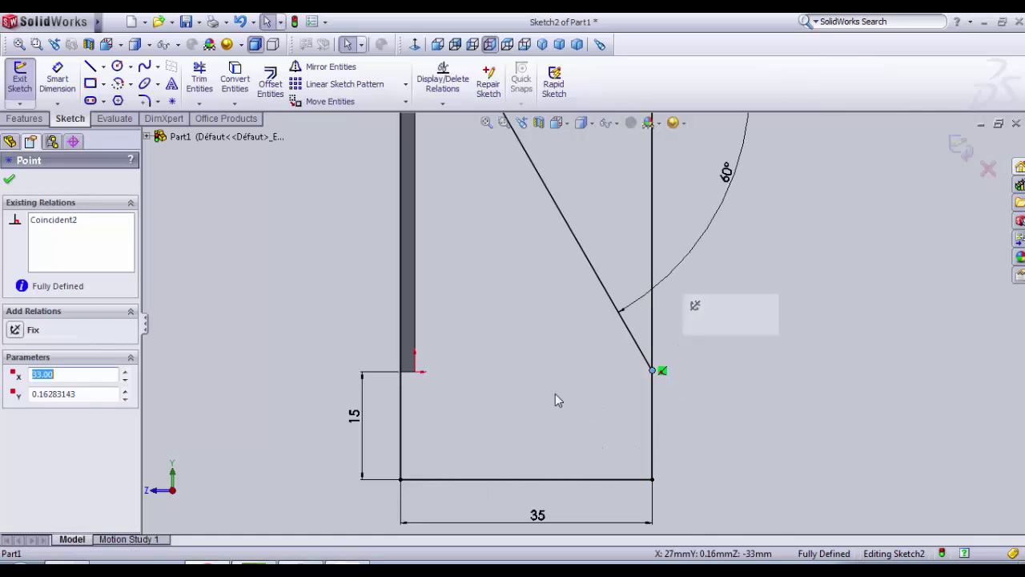
click(55, 221)
right_click(64, 221)
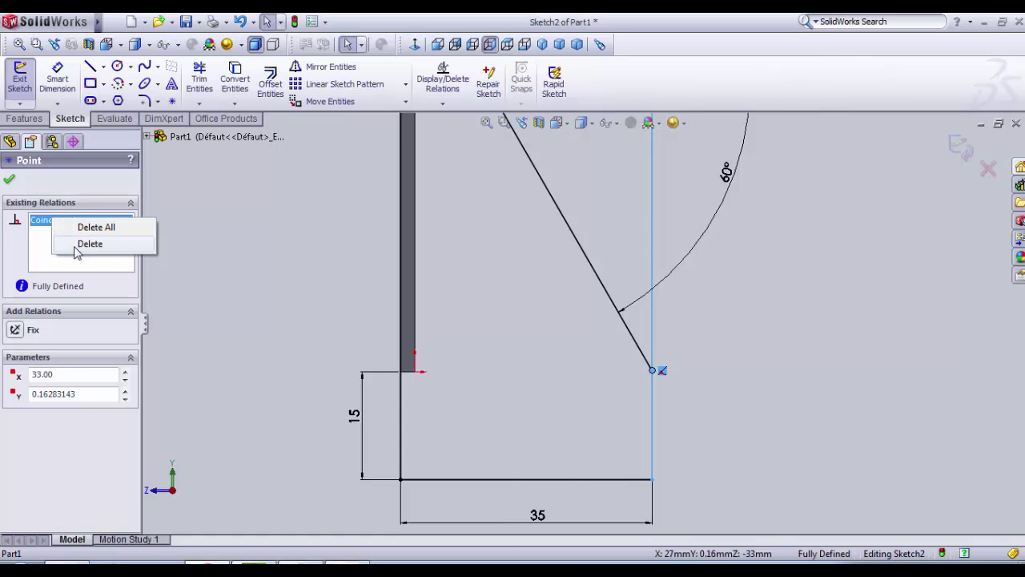
click(80, 244)
drag(652, 370, 655, 313)
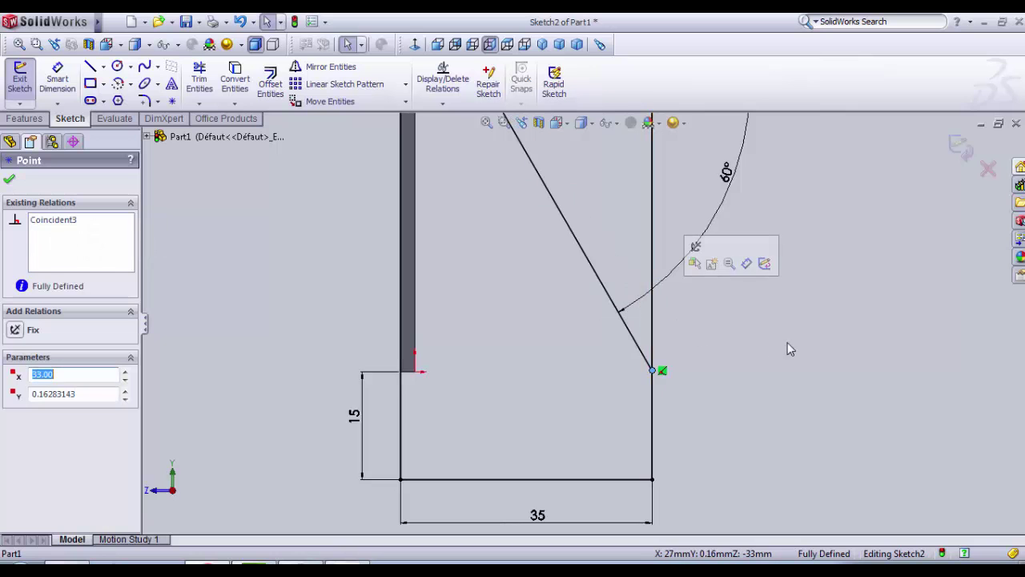
click(686, 365)
Step: Move the 60° angle dimension farther outside the profile, clear of the rectangle
key(f)
scroll(561, 284, down, 3)
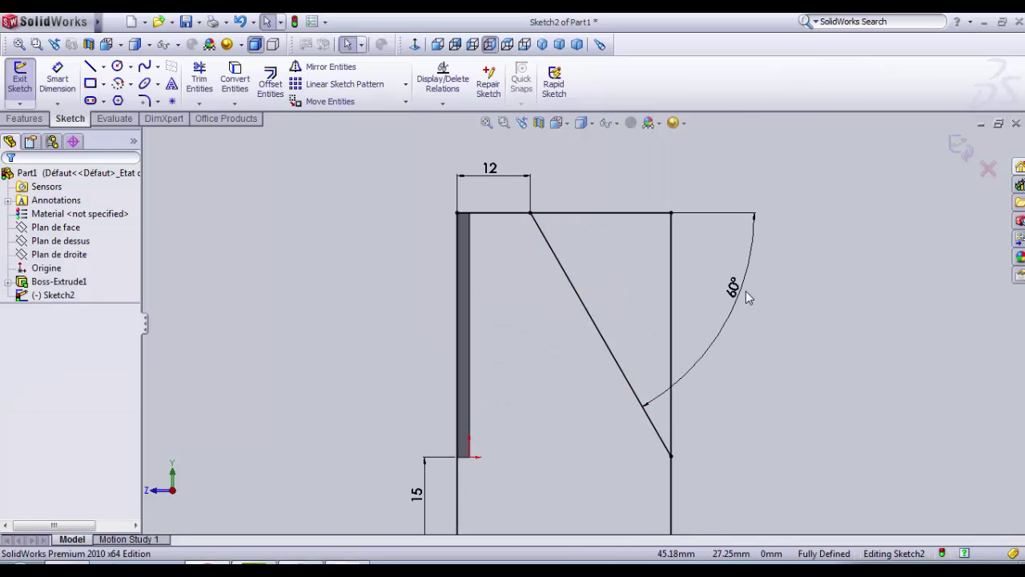
drag(743, 297, 829, 373)
scroll(586, 307, up, 3)
key(Escape)
Step: Trim away the top and vertical line segments of the rectangle's corner beyond the slanted line, using Trim to closest
scroll(590, 406, down, 3)
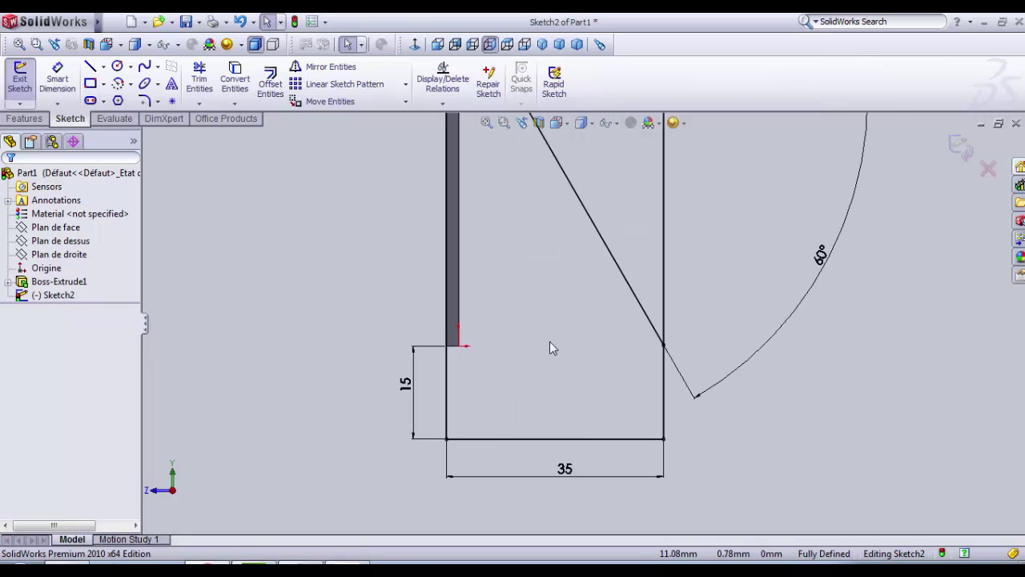
key(z)
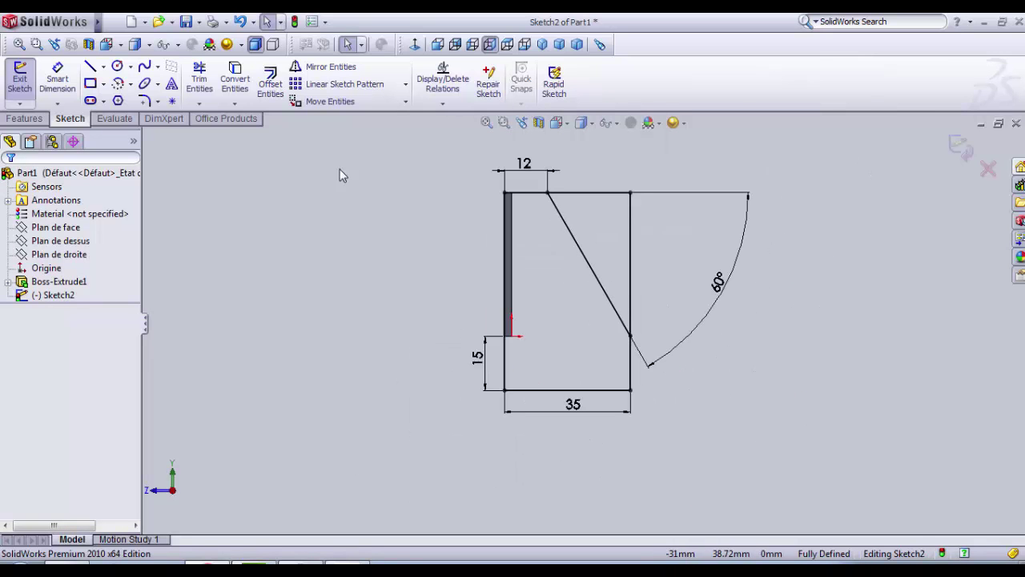
click(202, 76)
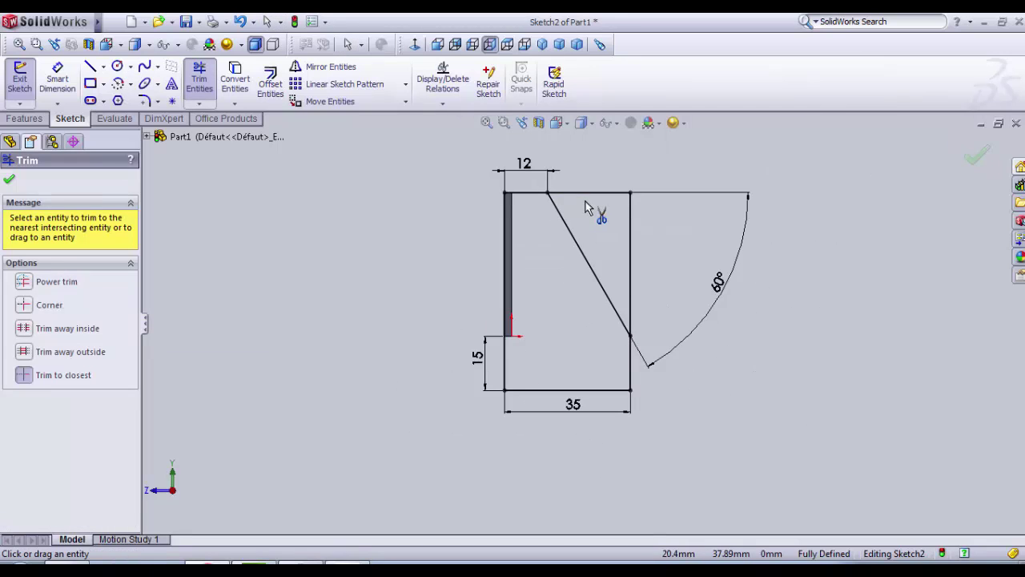
click(631, 240)
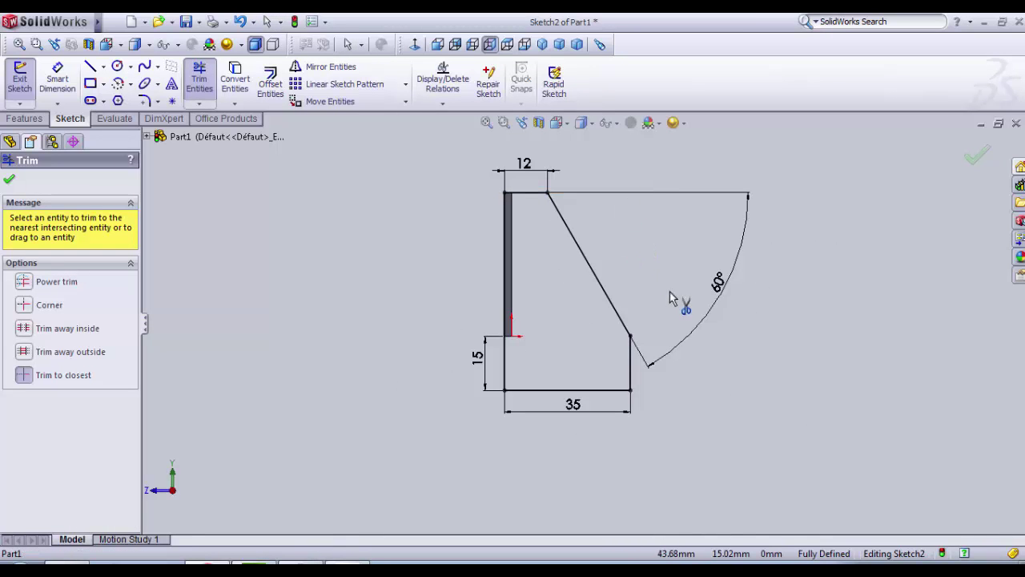
Step: Sketch a circle about 3.6 mm in diameter inside the profile, just below the plate's lower end on the plate side
scroll(572, 359, down, 3)
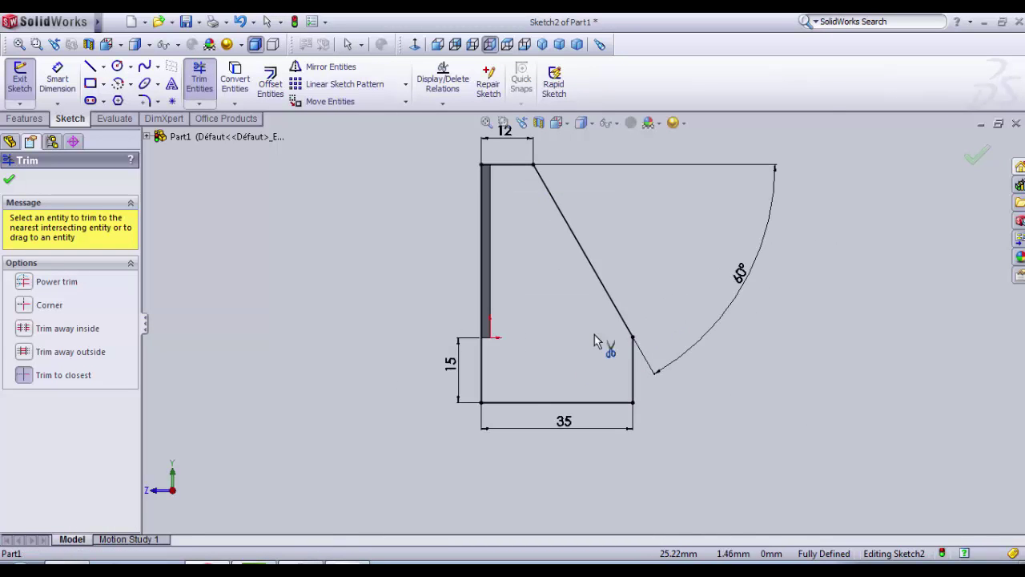
scroll(513, 406, up, 2)
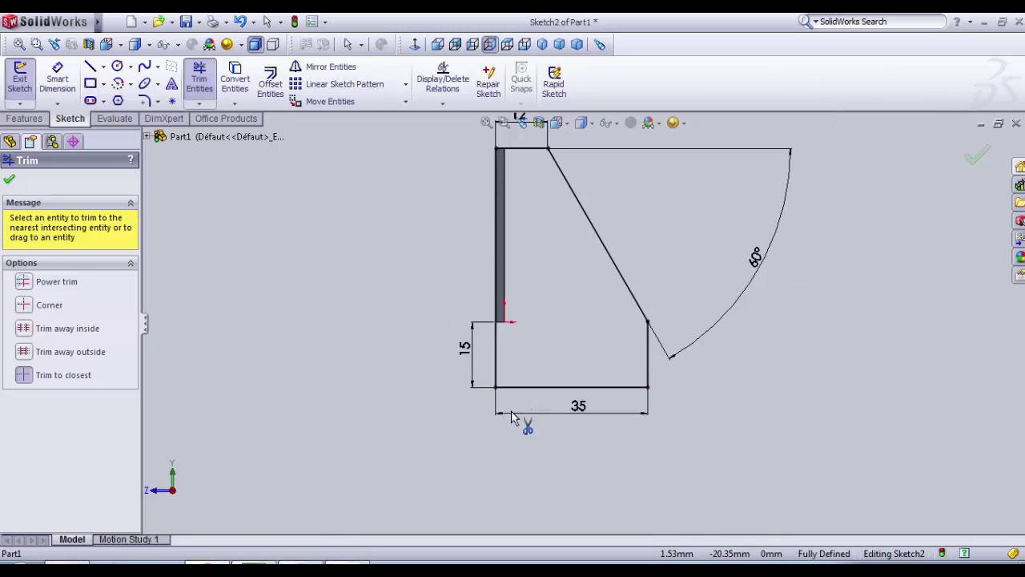
scroll(517, 417, down, 3)
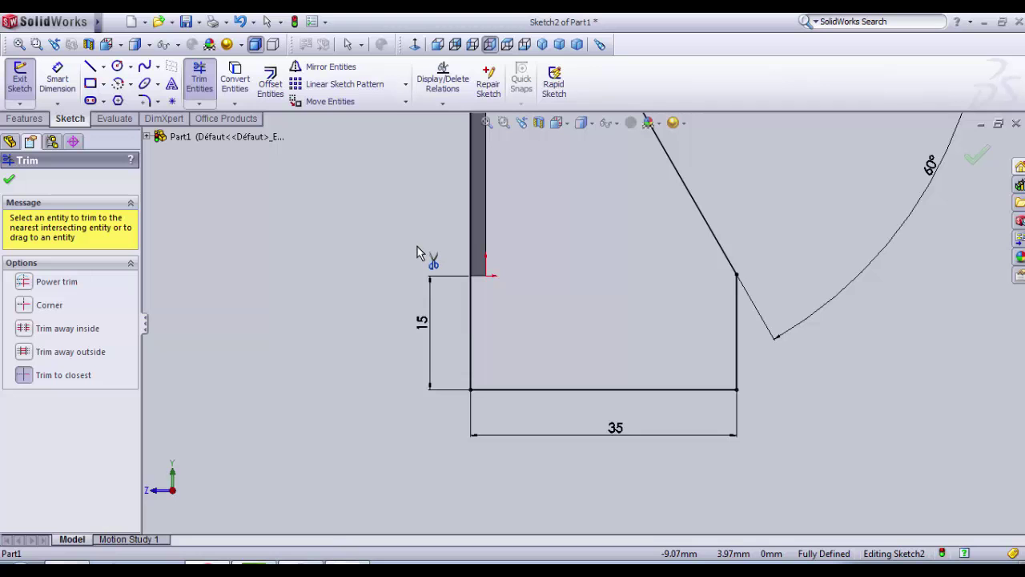
click(116, 67)
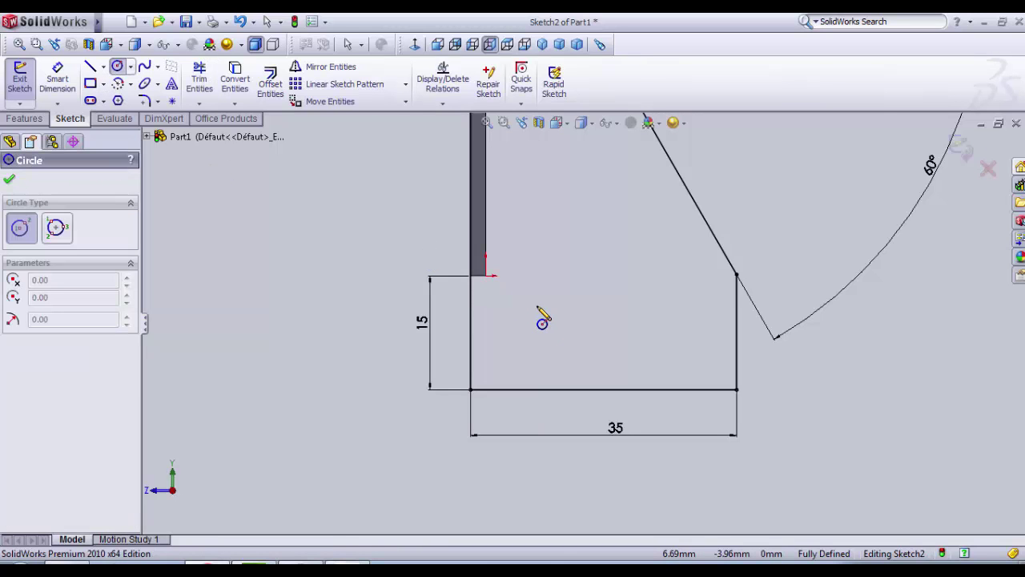
click(526, 304)
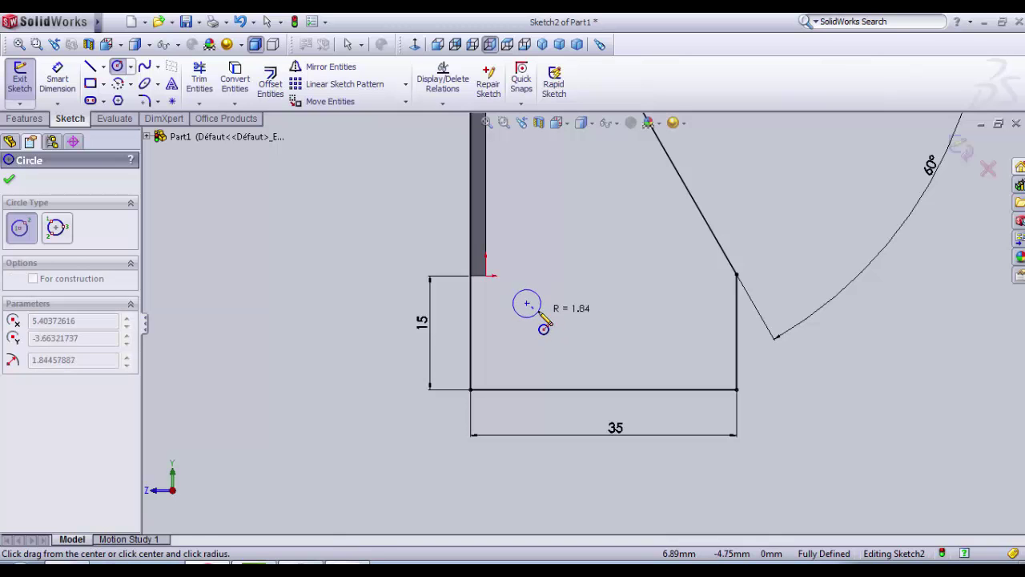
click(536, 313)
Step: Dimension the new circle's diameter and set it to 2.4 mm
click(57, 78)
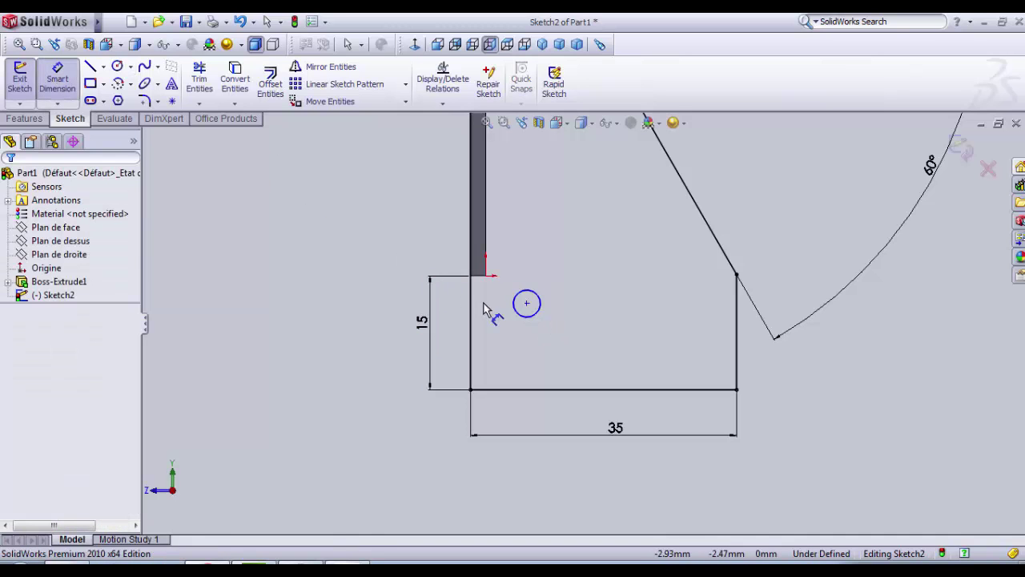
click(526, 316)
click(362, 311)
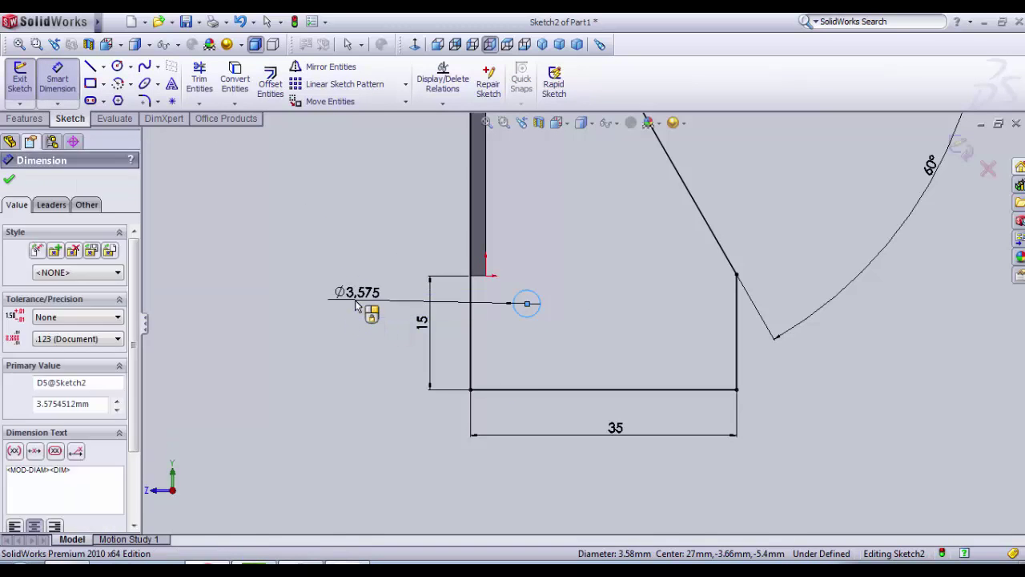
text(2.4)
key(Return)
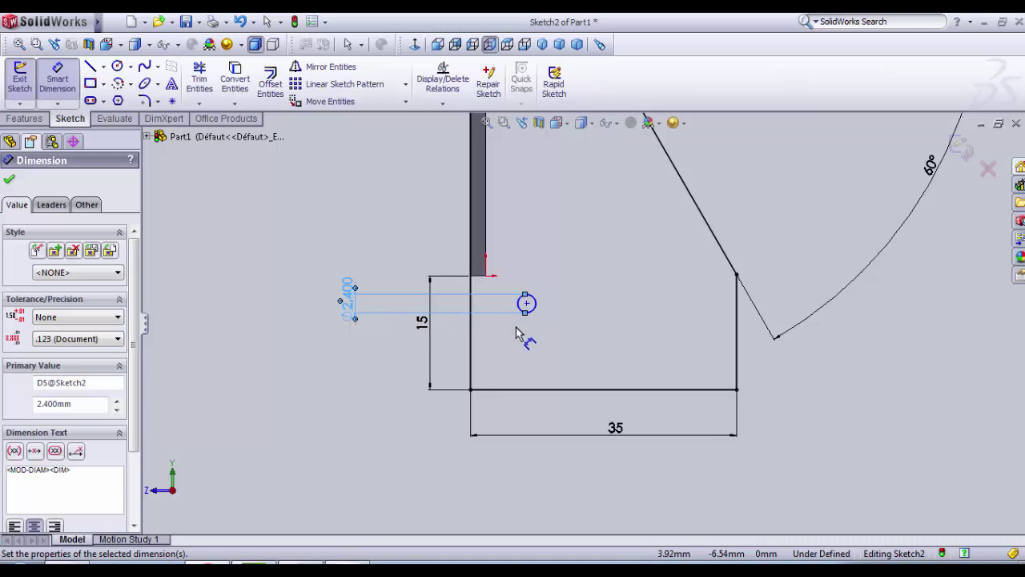
Step: Sketch a second circle level with the first, near the outer vertical line, and set its diameter to 2.4 mm
click(117, 66)
click(675, 303)
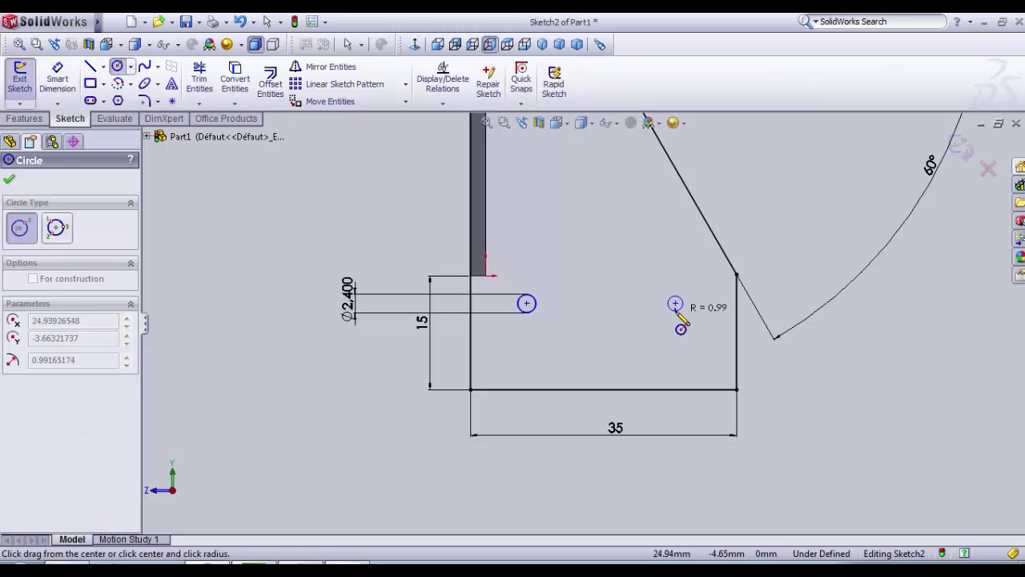
click(681, 307)
click(57, 77)
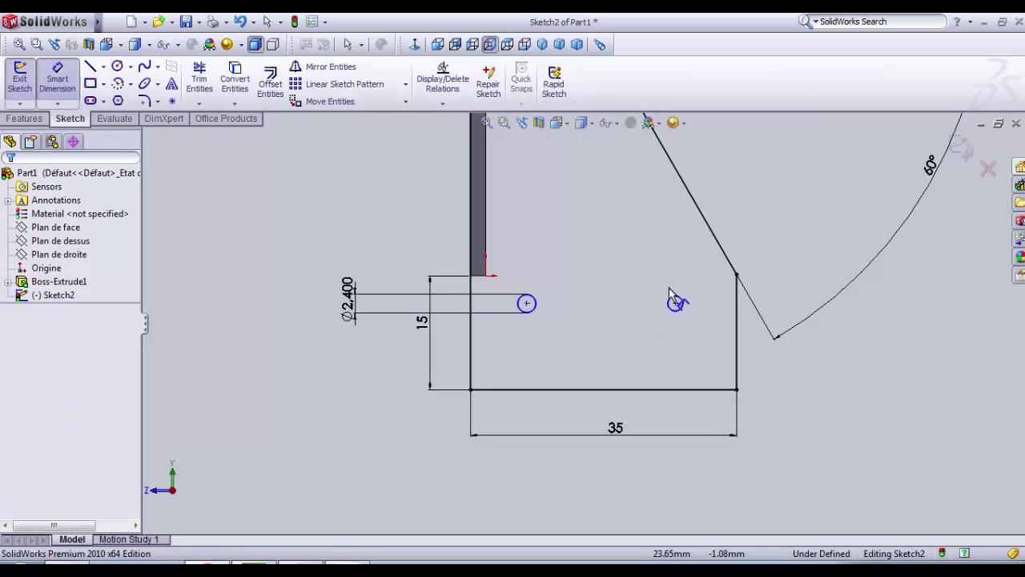
click(675, 310)
click(679, 352)
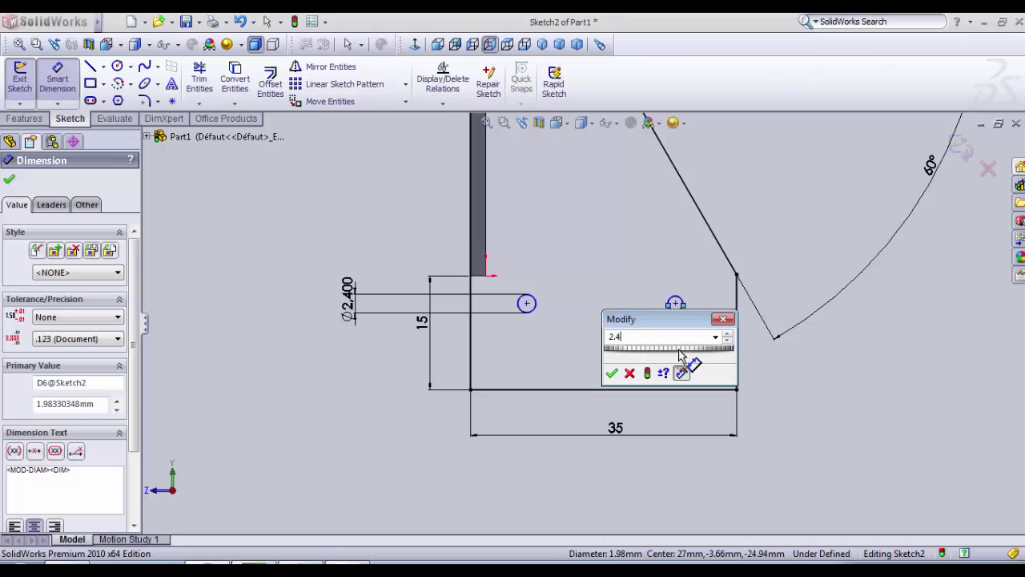
click(612, 374)
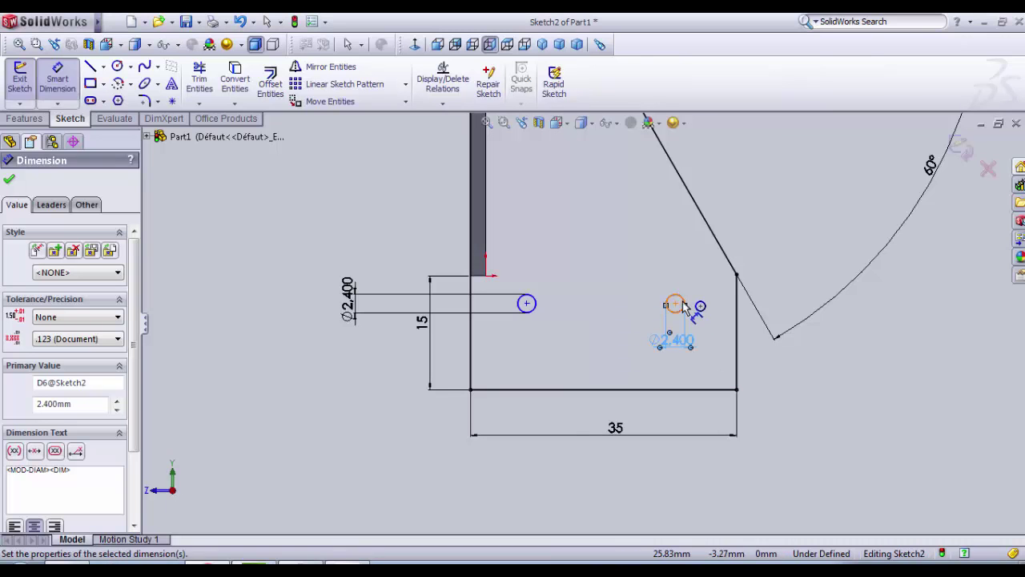
Step: Set the center-to-center distance between the two circles to 25 mm
click(675, 304)
click(525, 304)
click(559, 272)
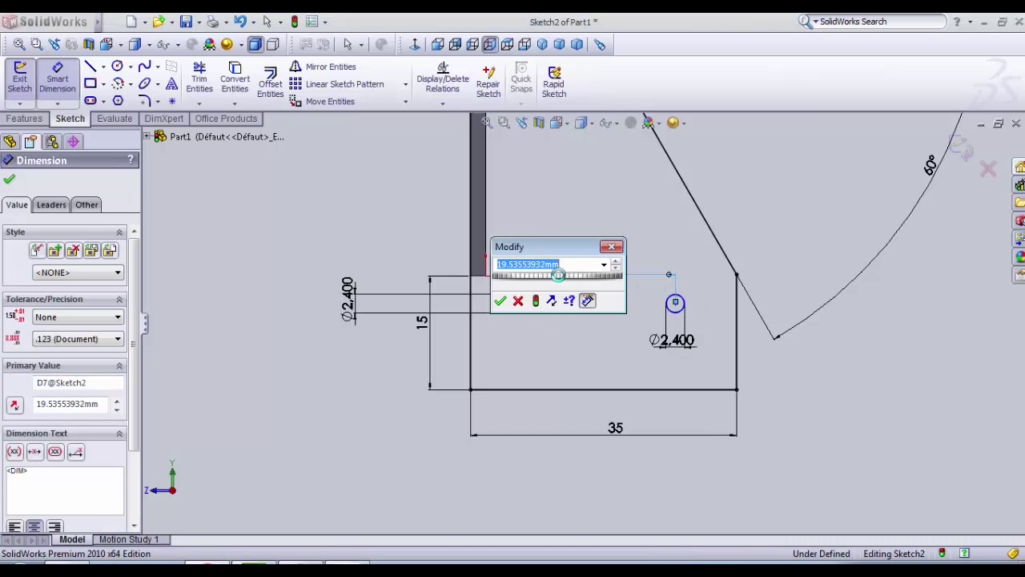
text(25)
key(Return)
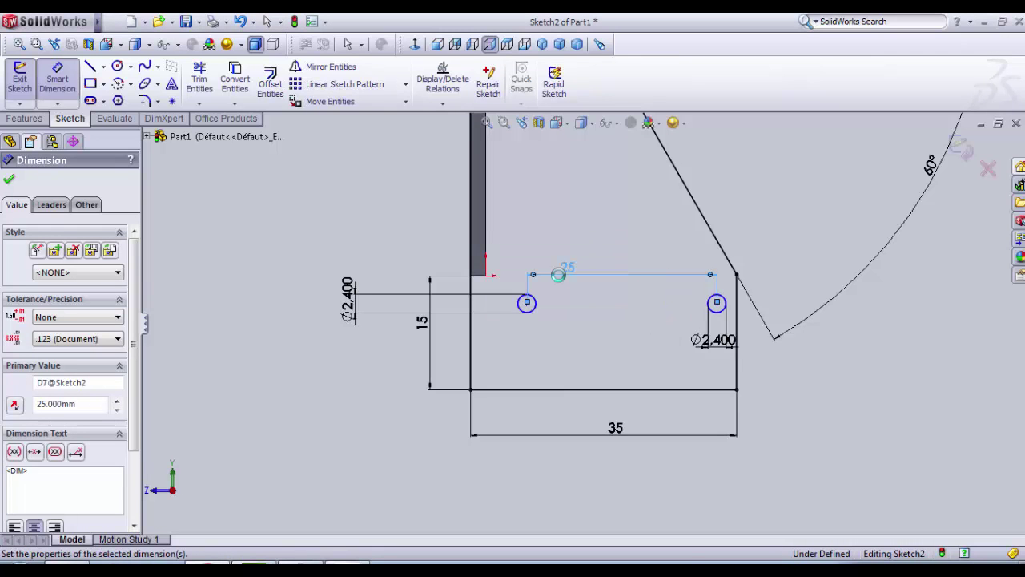
Step: Place the outer circle's center 5 mm from the profile's outer vertical line with a dimension
click(720, 318)
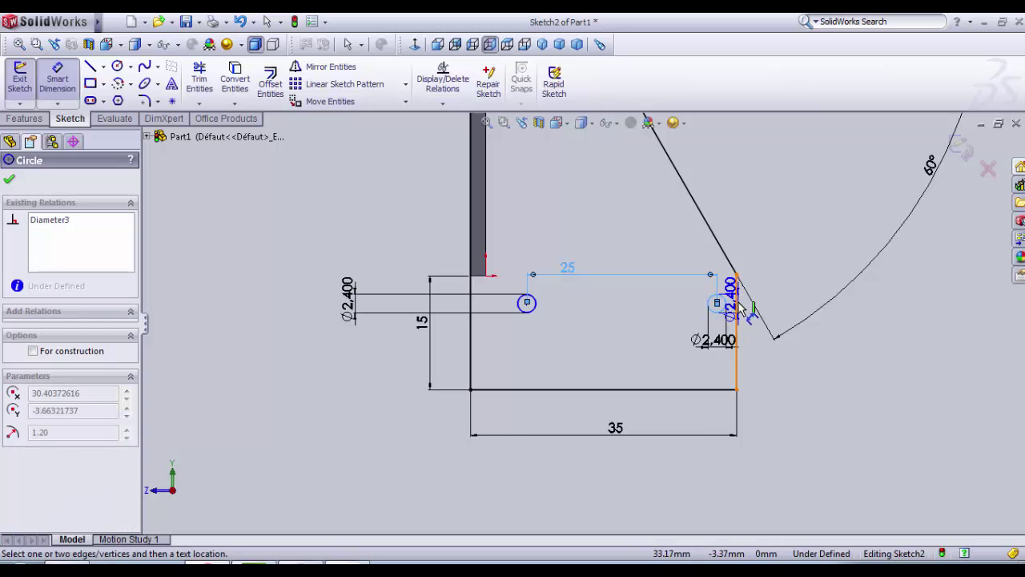
click(737, 308)
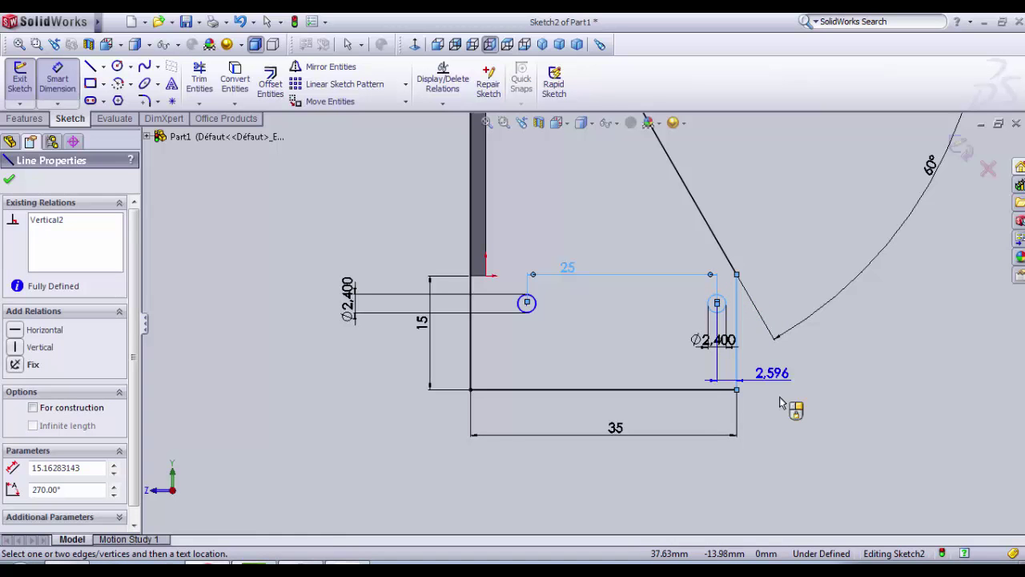
click(799, 464)
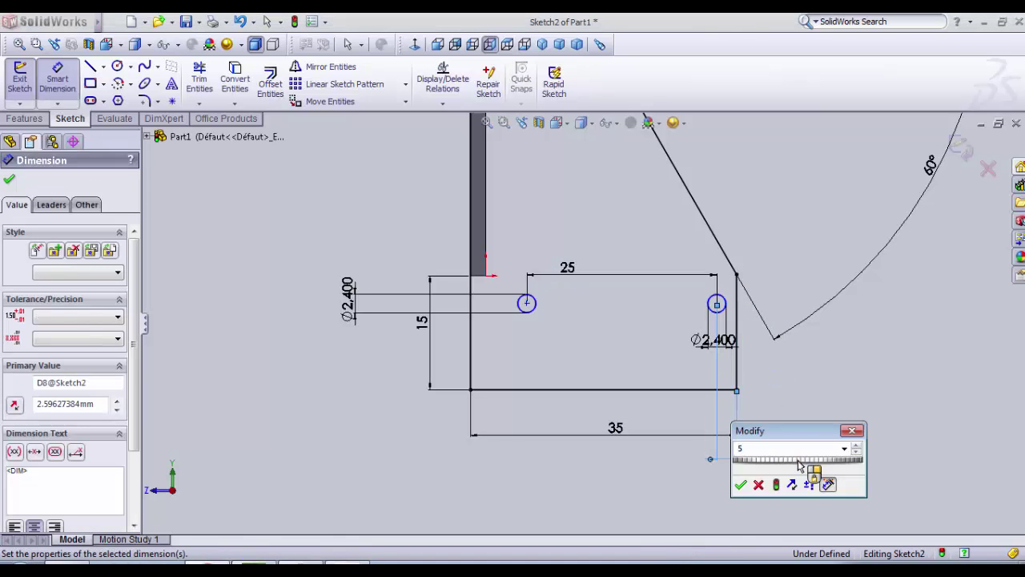
text(5)
key(Return)
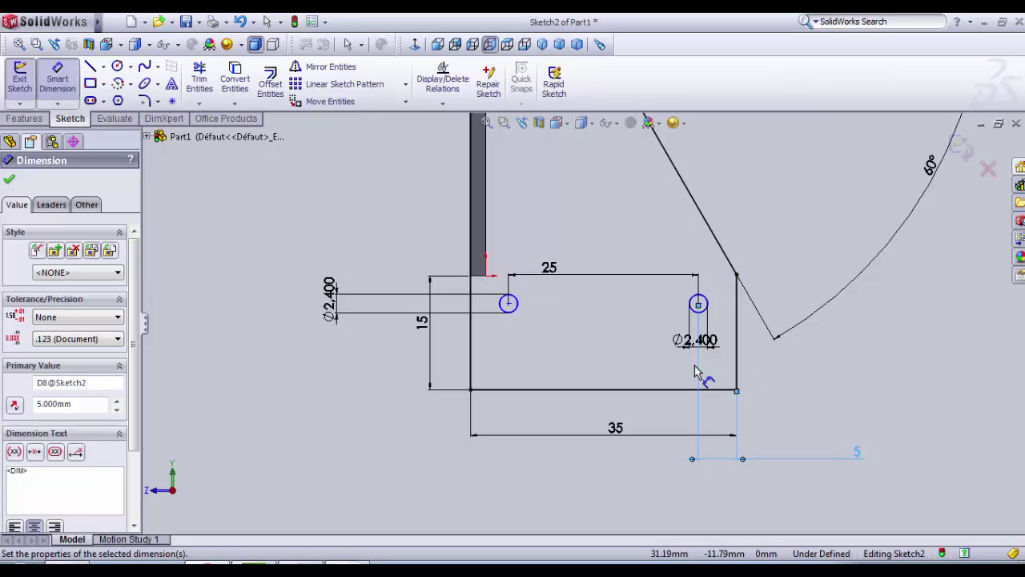
Step: Sketch two circles, about 3 mm and 3.2 mm in diameter, level with each other and directly below the two existing circles
click(118, 68)
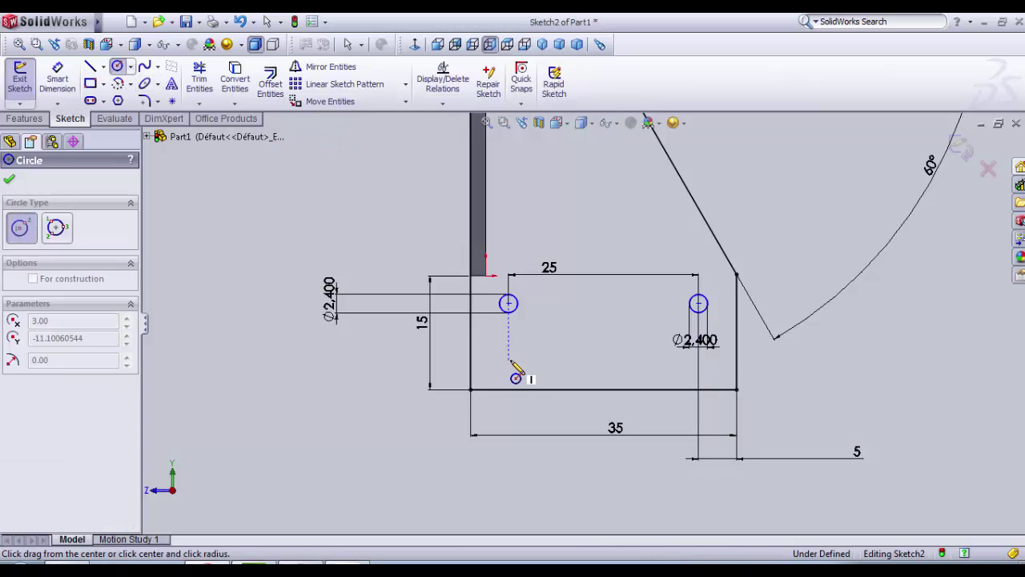
drag(508, 360, 517, 366)
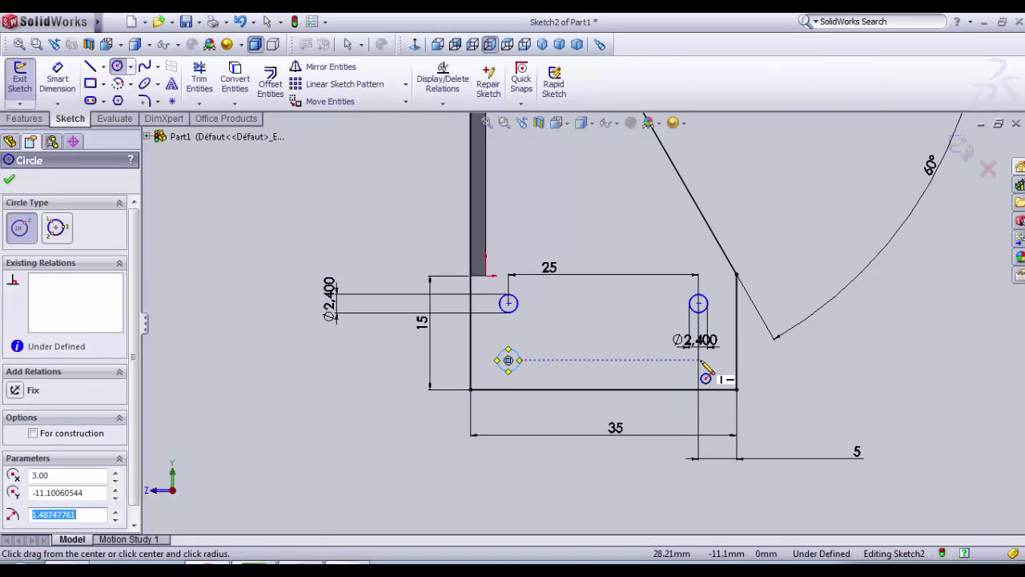
drag(698, 360, 710, 364)
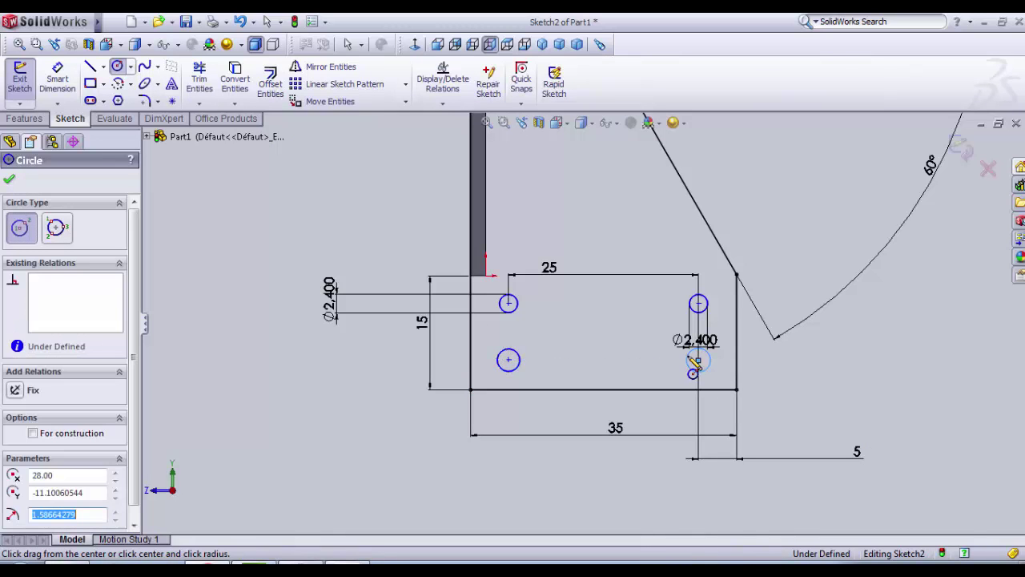
Step: Dimension the diameters of both lower circles and set each to 2.4 mm
click(56, 78)
click(521, 362)
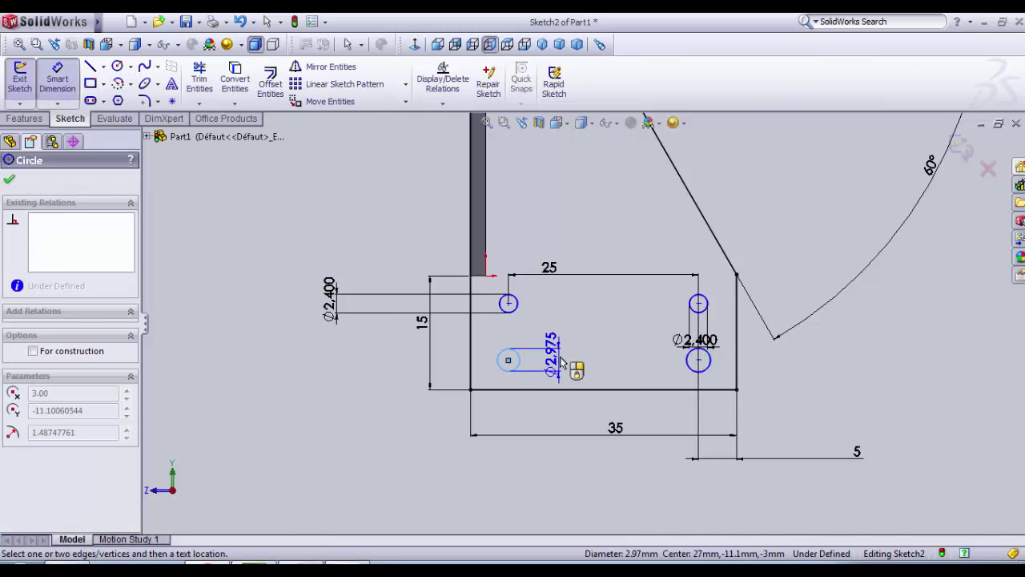
click(562, 362)
text(2.4)
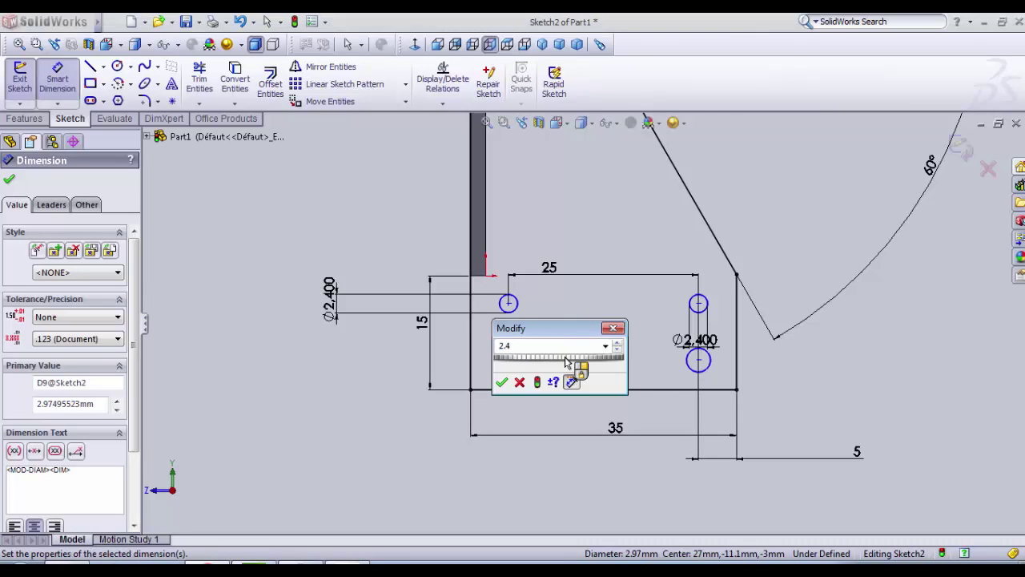
key(Return)
click(710, 365)
click(805, 378)
text(2.4)
key(Return)
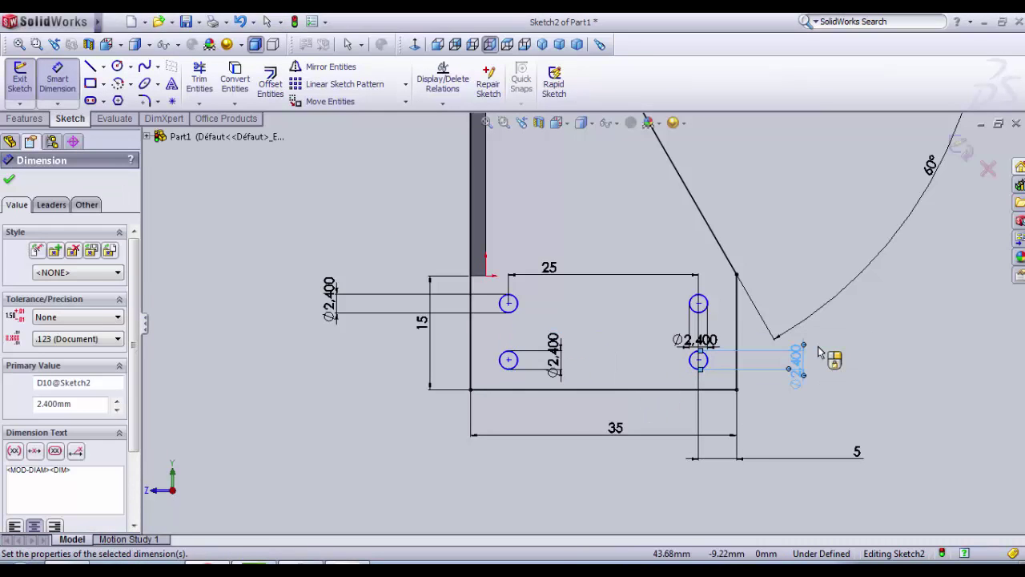
Step: Set the distance from the plate-side lower circle to the profile's bottom line to 3 mm
click(501, 366)
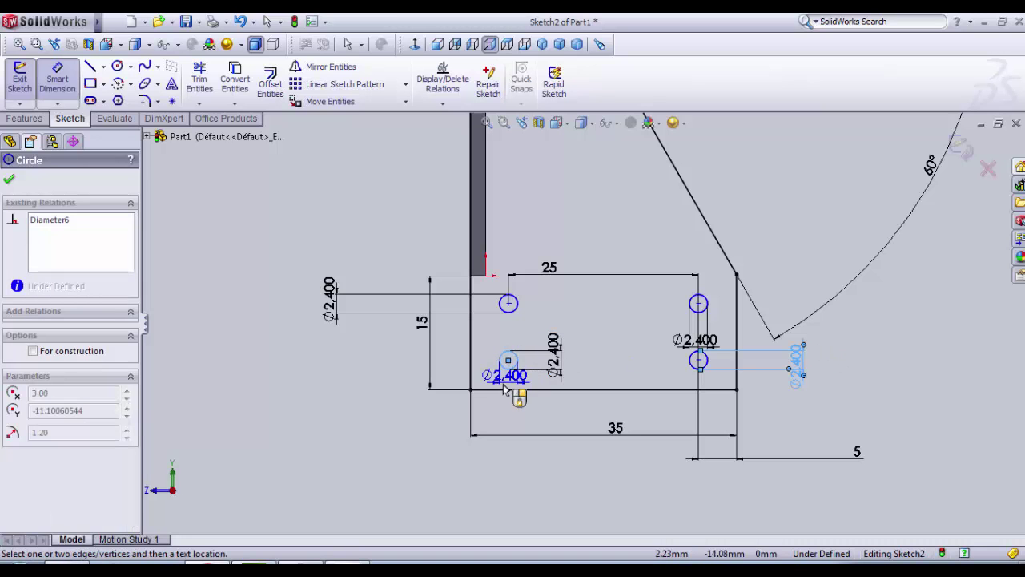
click(501, 390)
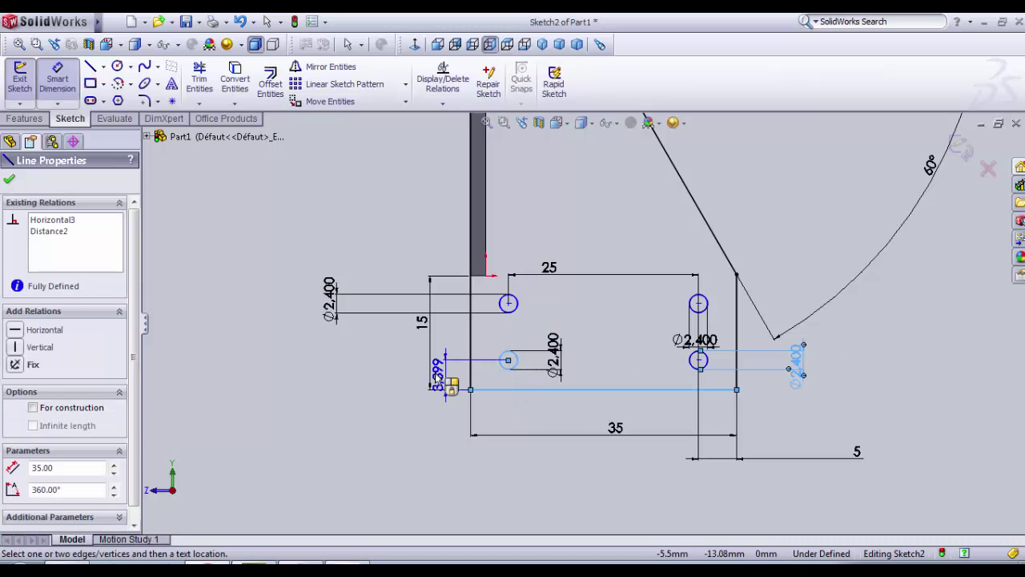
click(385, 358)
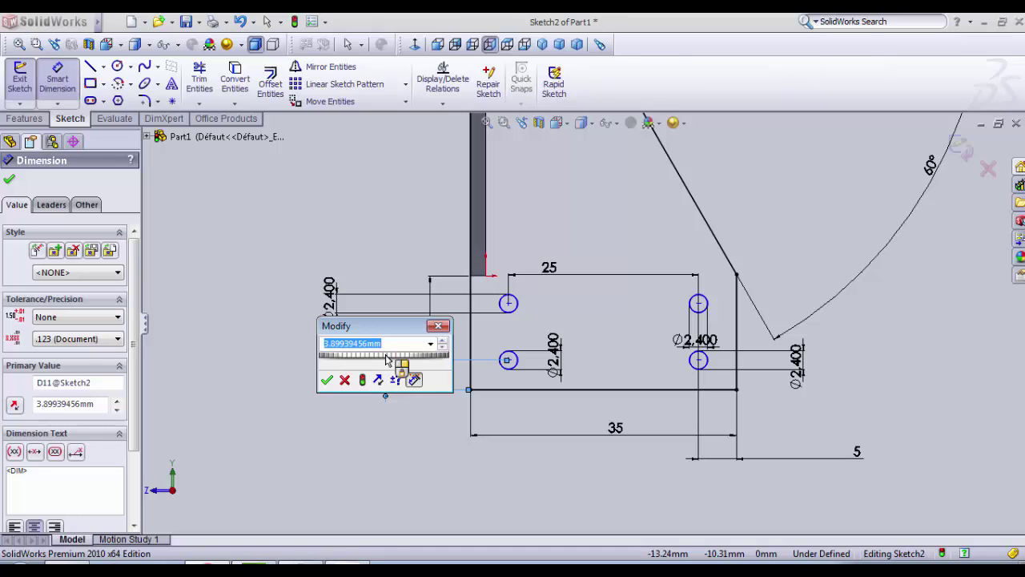
text(3)
key(Return)
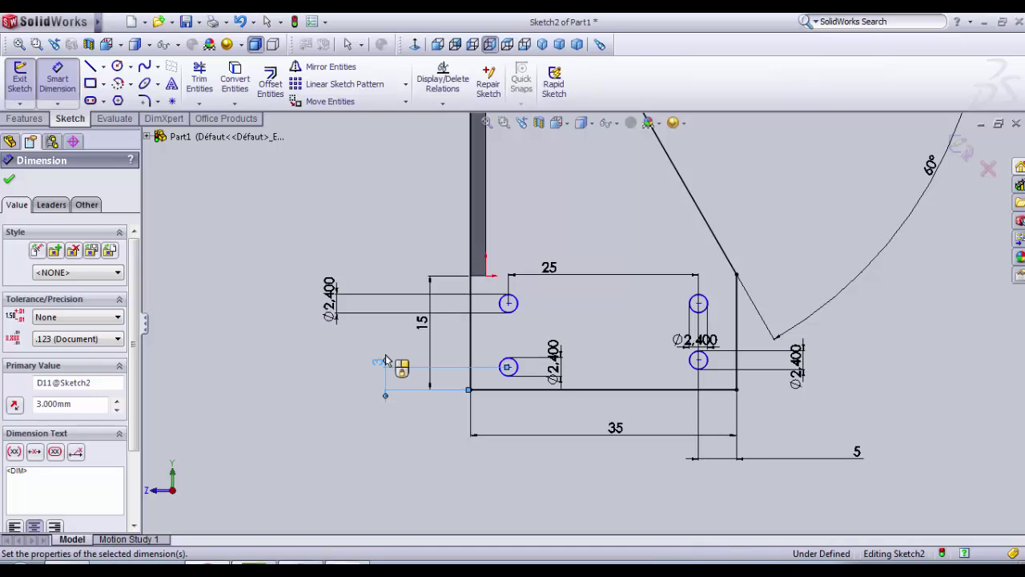
Step: Set the distance from the outer lower circle to the profile's bottom line to 3 mm
click(699, 368)
click(713, 390)
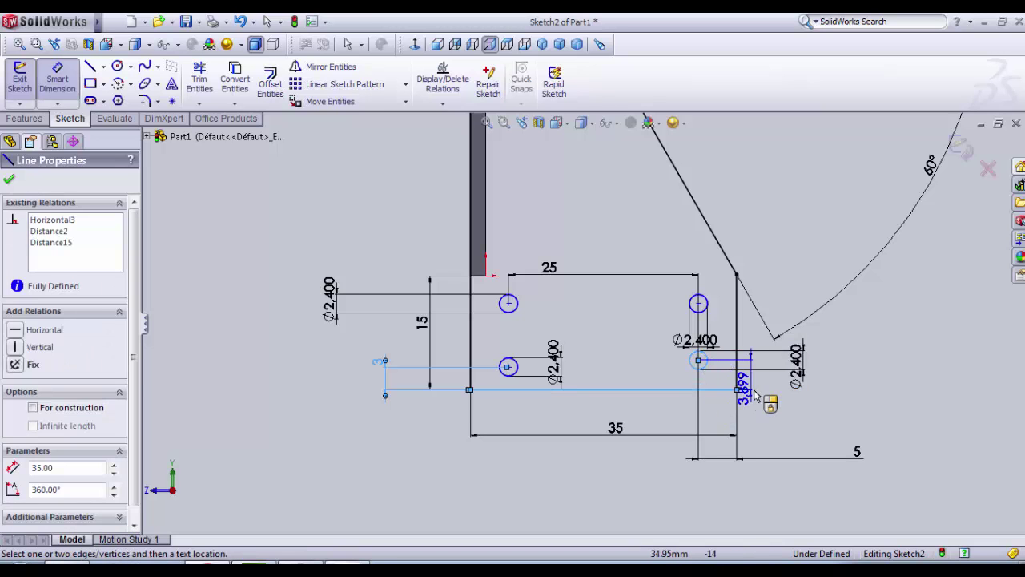
click(762, 392)
text(3)
key(Return)
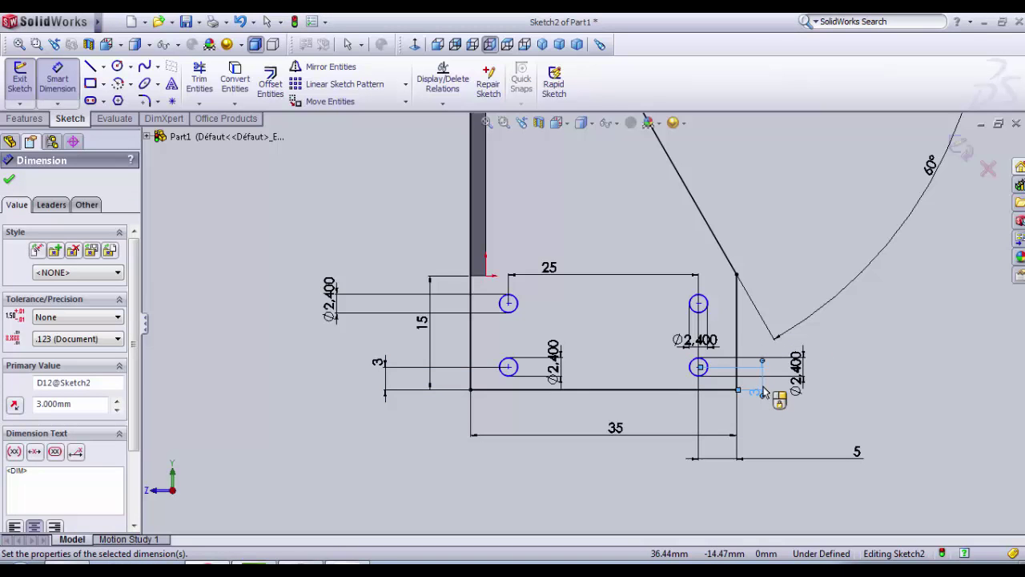
Step: Dimension the vertical spacing between the two plate-side circles as 10 mm
click(517, 370)
click(507, 303)
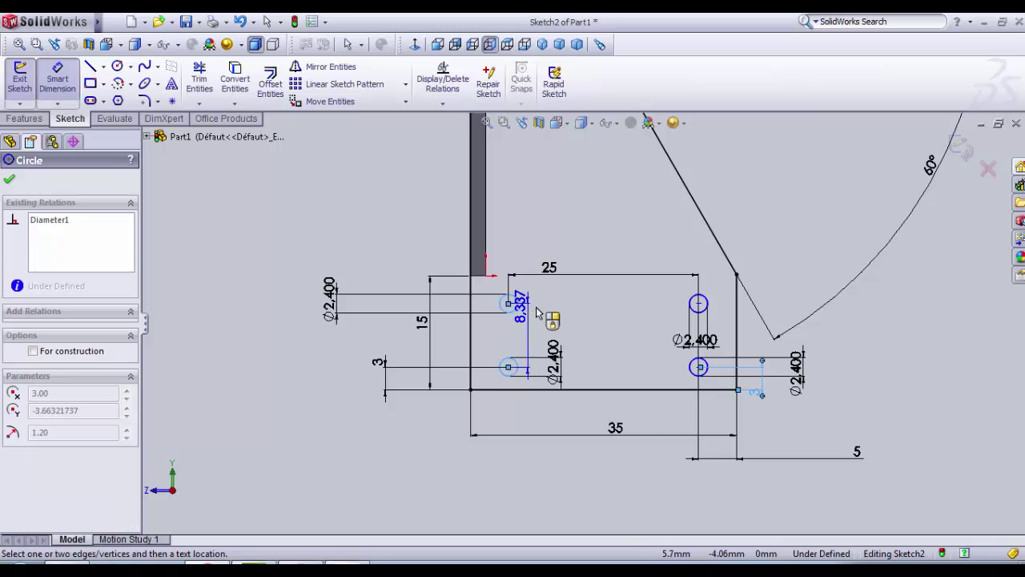
click(604, 326)
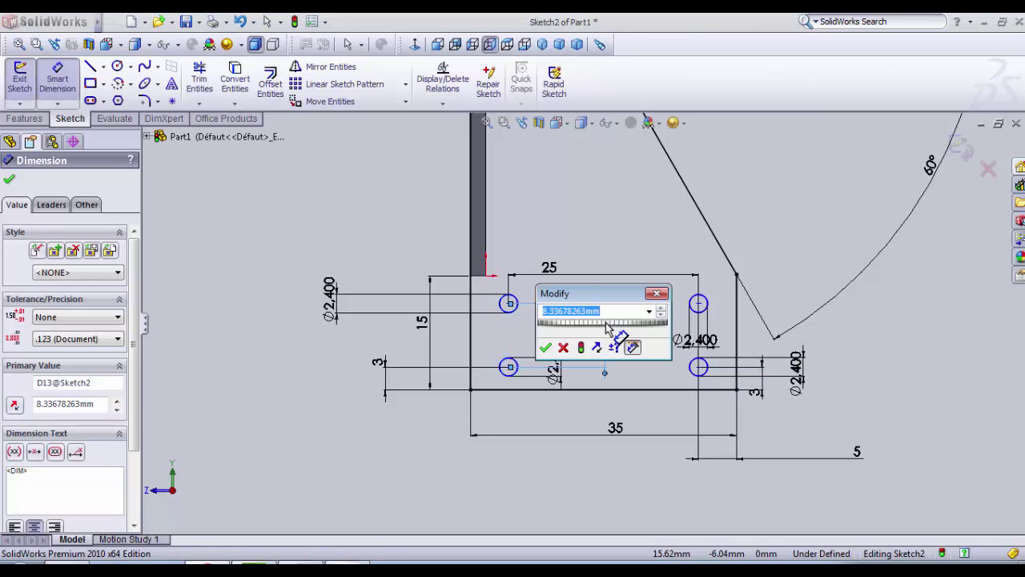
key(Return)
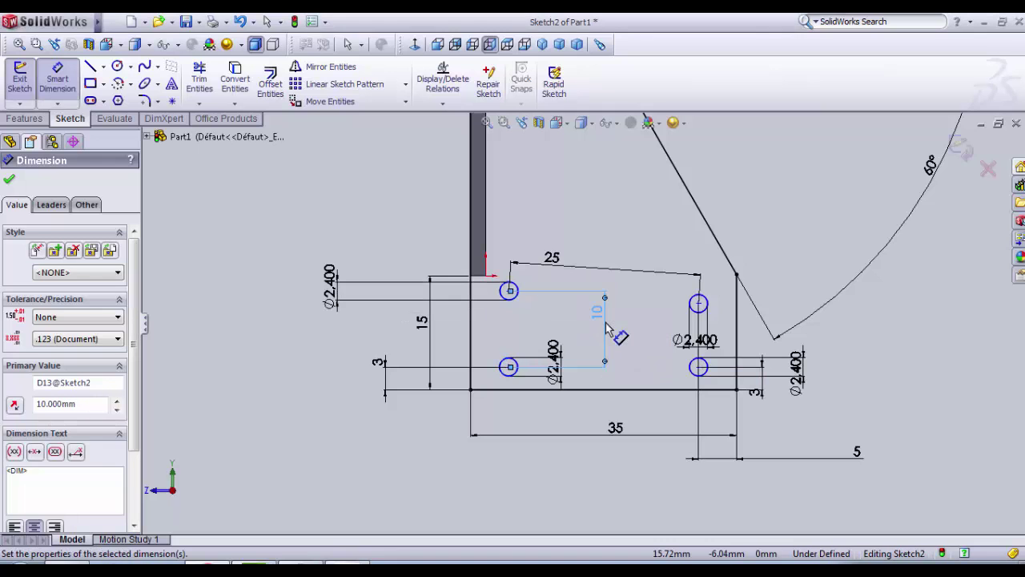
Step: Dimension the vertical spacing between the two outer circles as 10 mm
click(708, 311)
click(704, 373)
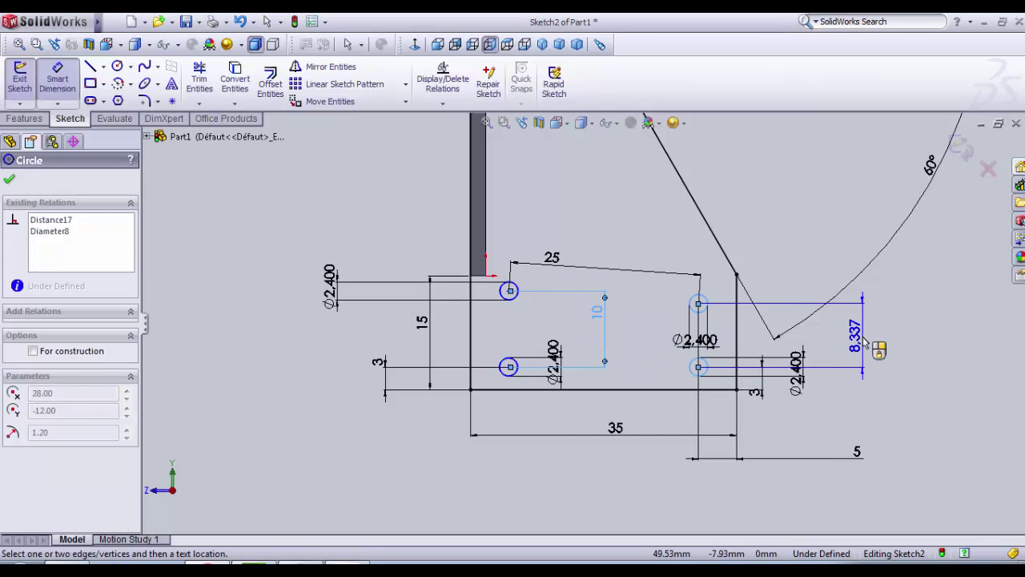
click(865, 342)
text(10)
key(Return)
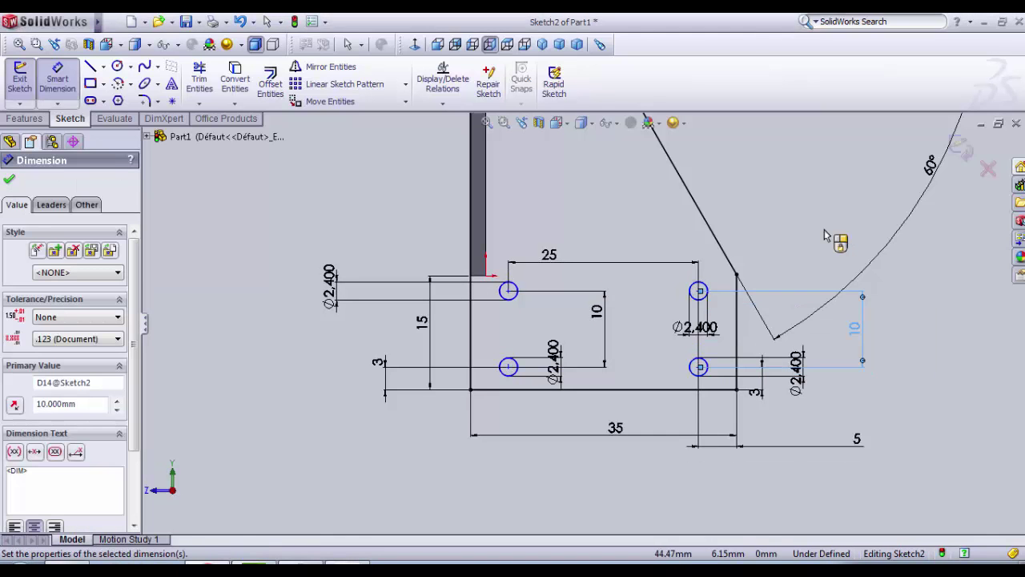
Step: Reposition the outer 3 mm dimension and the diameter dimensions of both upper circles and the plate-side lower circle for legibility
click(299, 222)
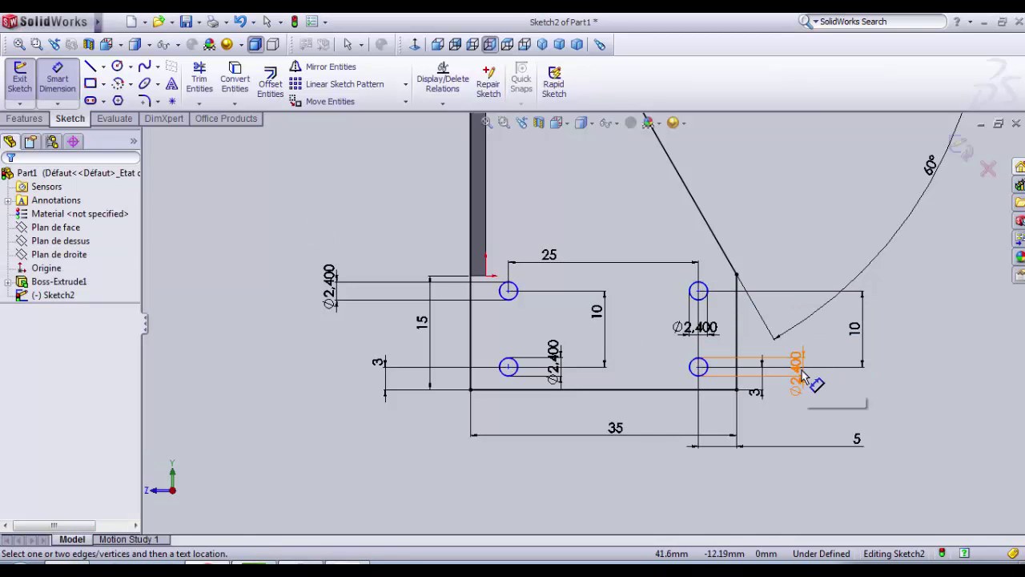
drag(764, 391, 766, 412)
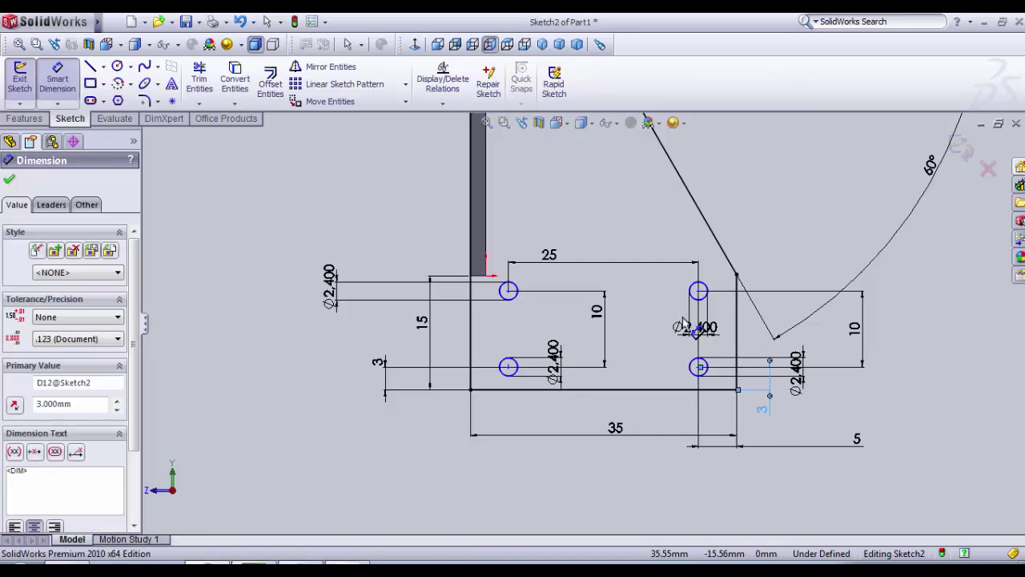
drag(686, 328, 647, 326)
drag(553, 372, 565, 352)
drag(336, 280, 358, 299)
click(269, 407)
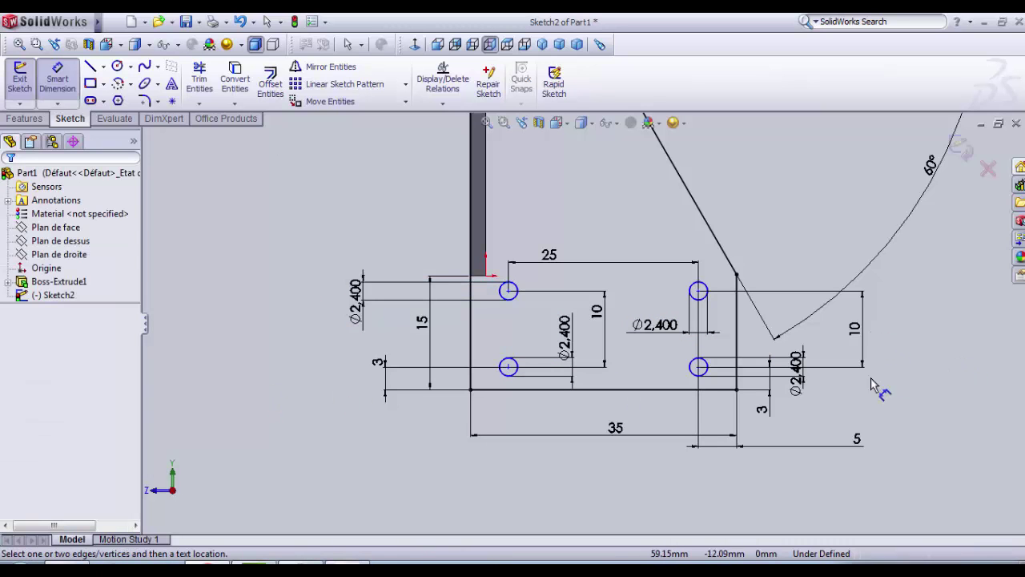
Step: Exit the side profile sketch and extrude it 2 mm blind in the reversed direction, merged with the plate
scroll(756, 404, down, 2)
scroll(552, 400, up, 2)
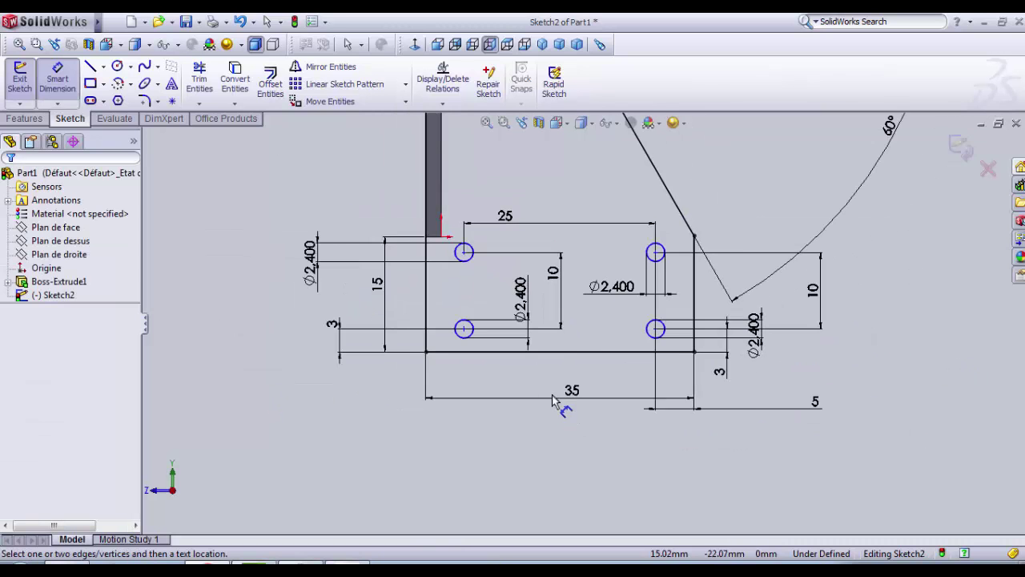
scroll(510, 256, down, 1)
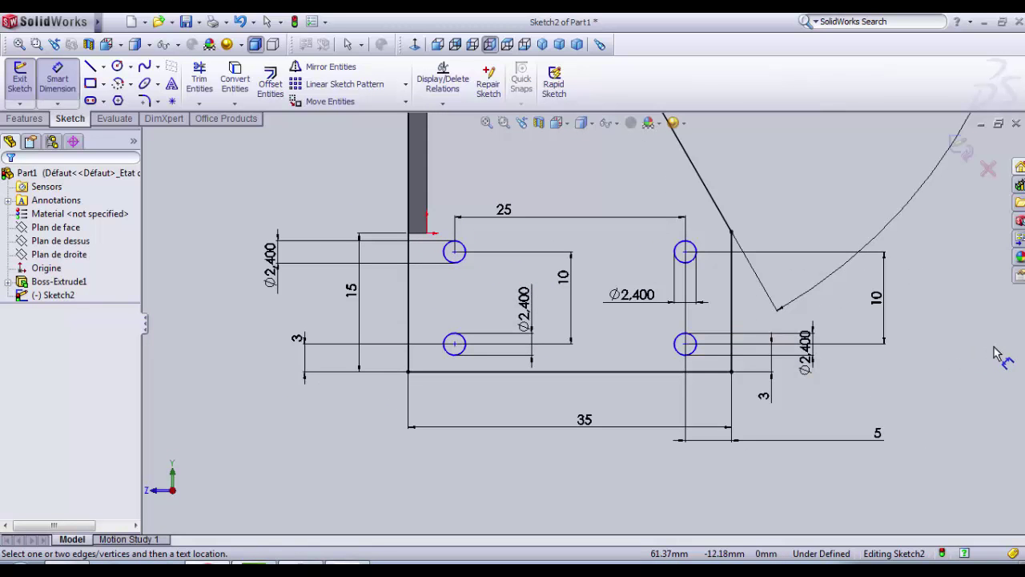
scroll(531, 219, up, 4)
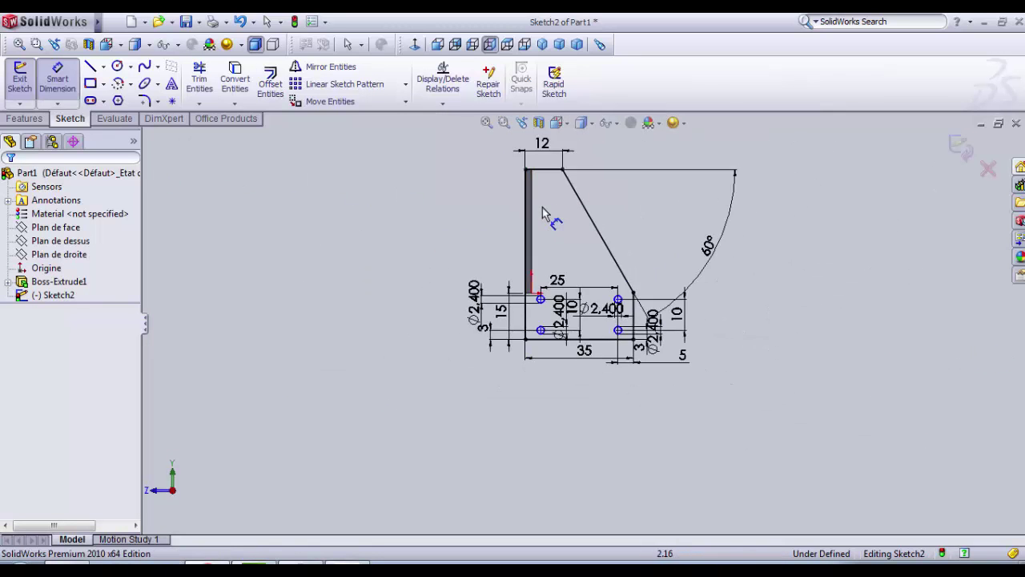
scroll(534, 184, down, 3)
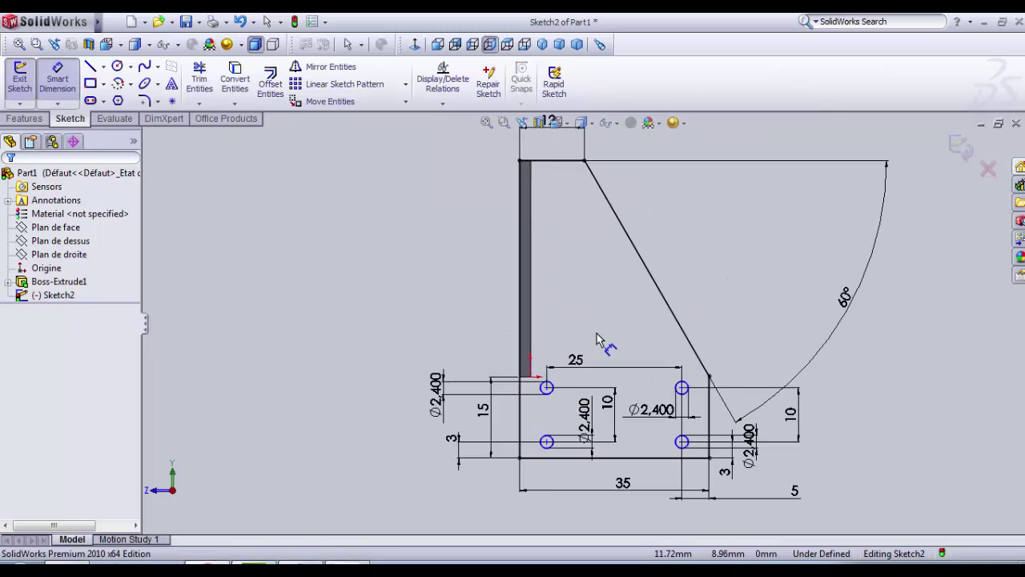
click(20, 81)
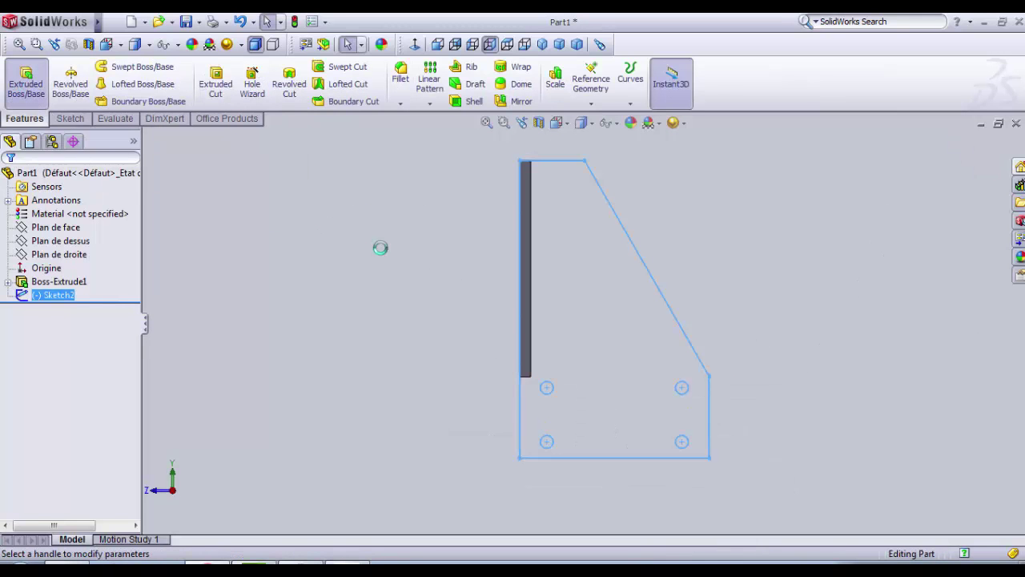
middle_drag(408, 256, 385, 344)
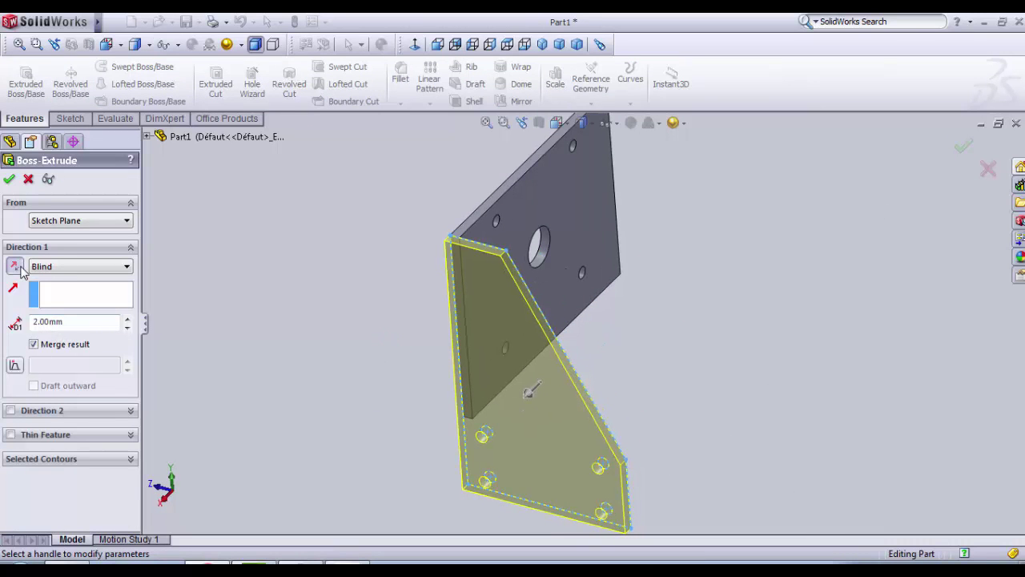
middle_drag(395, 334, 595, 287)
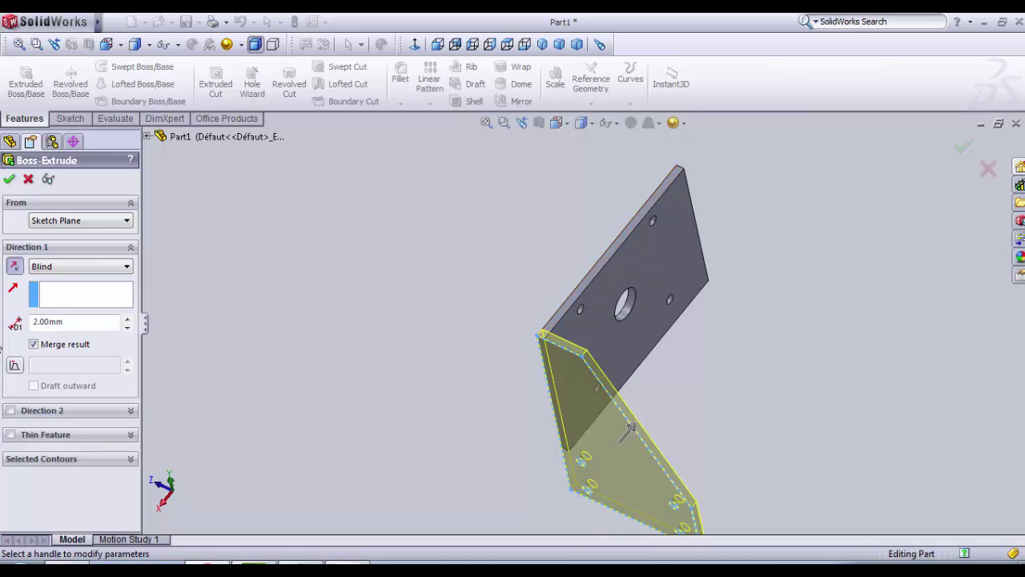
middle_drag(400, 423, 613, 426)
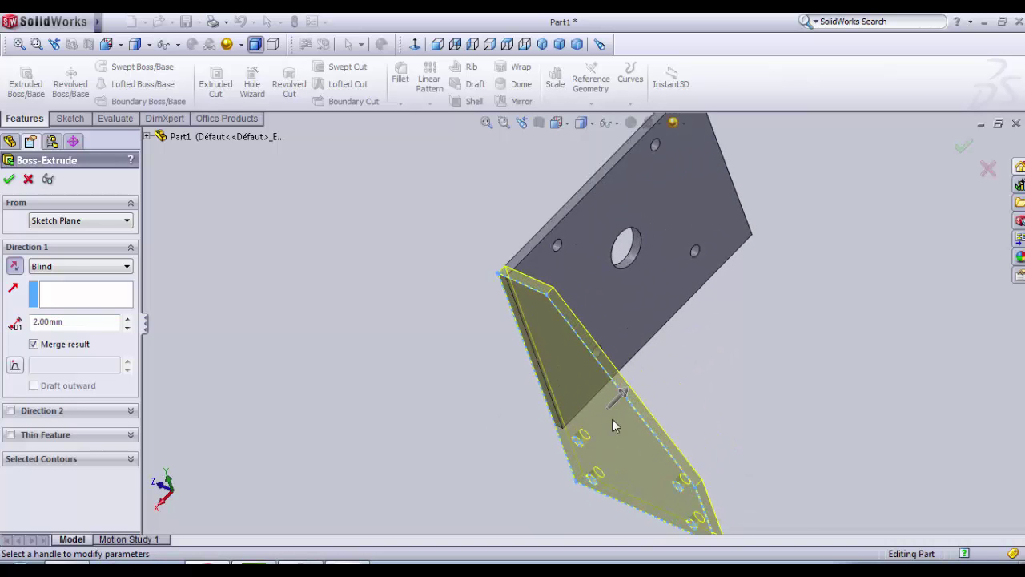
click(9, 179)
Step: Start a reference plane using the plate's free narrow end face, opposite the side flange, as first reference
middle_drag(316, 316, 313, 363)
middle_drag(580, 297, 755, 389)
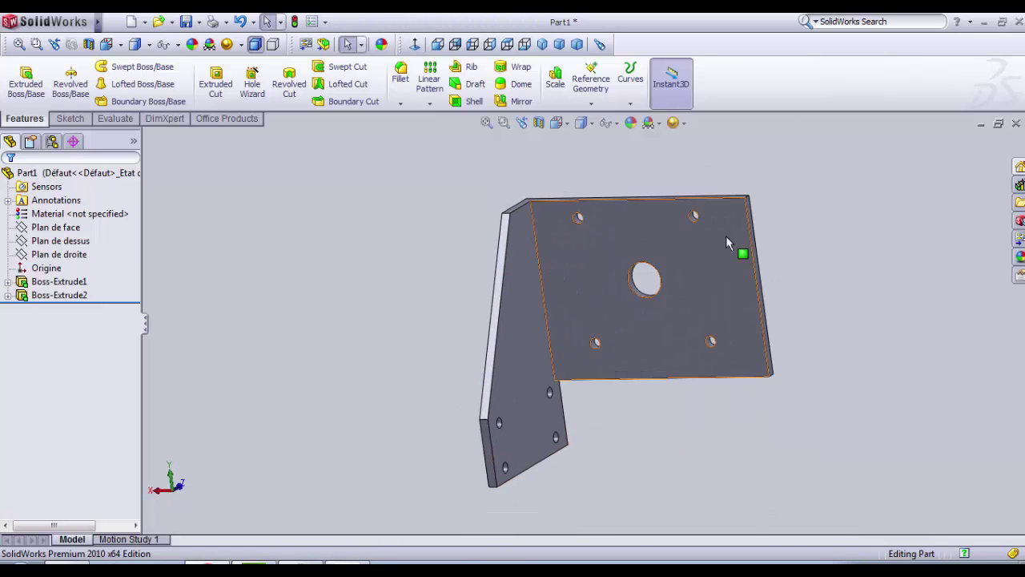
middle_drag(740, 236, 735, 268)
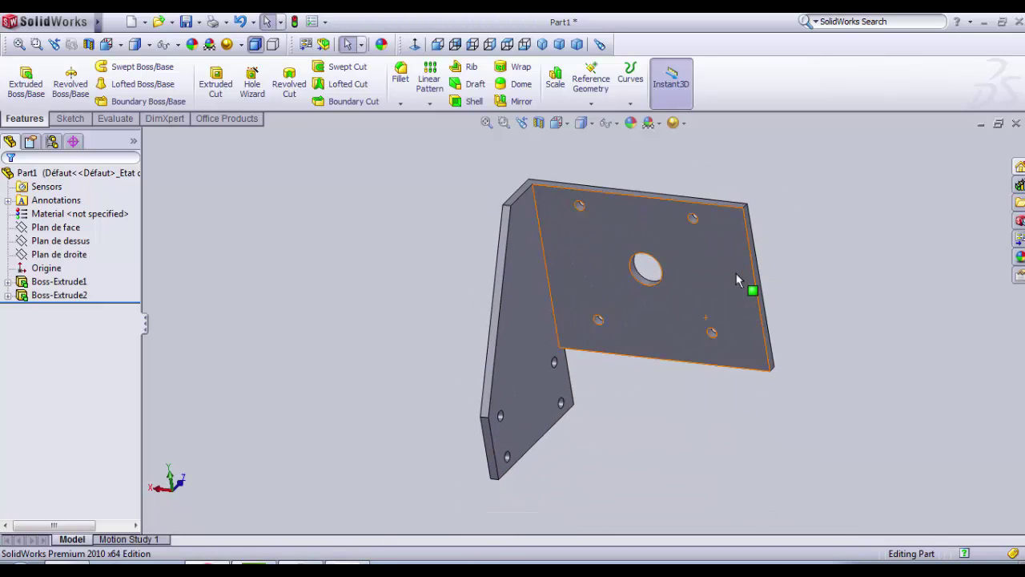
click(590, 93)
click(576, 90)
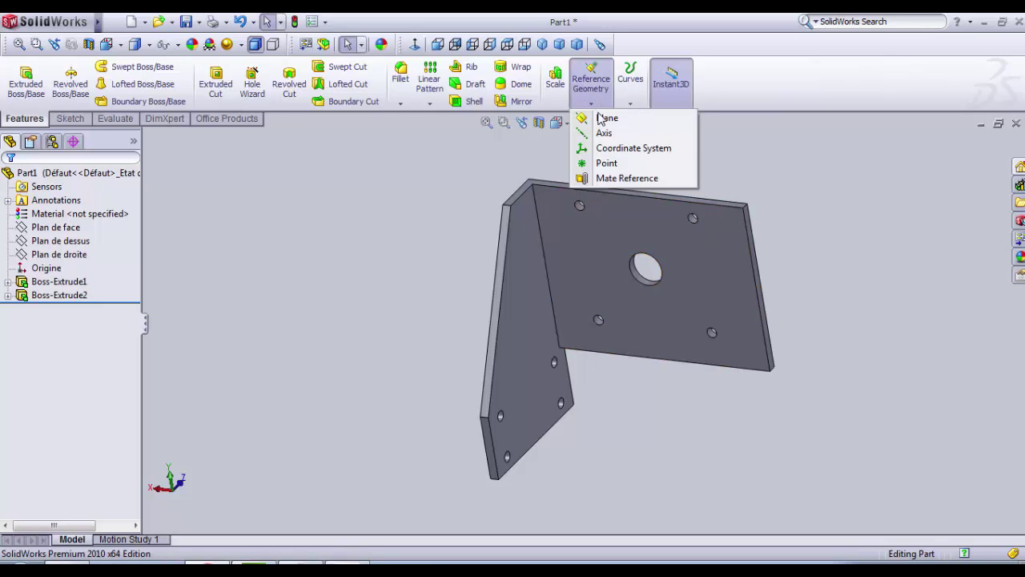
click(606, 120)
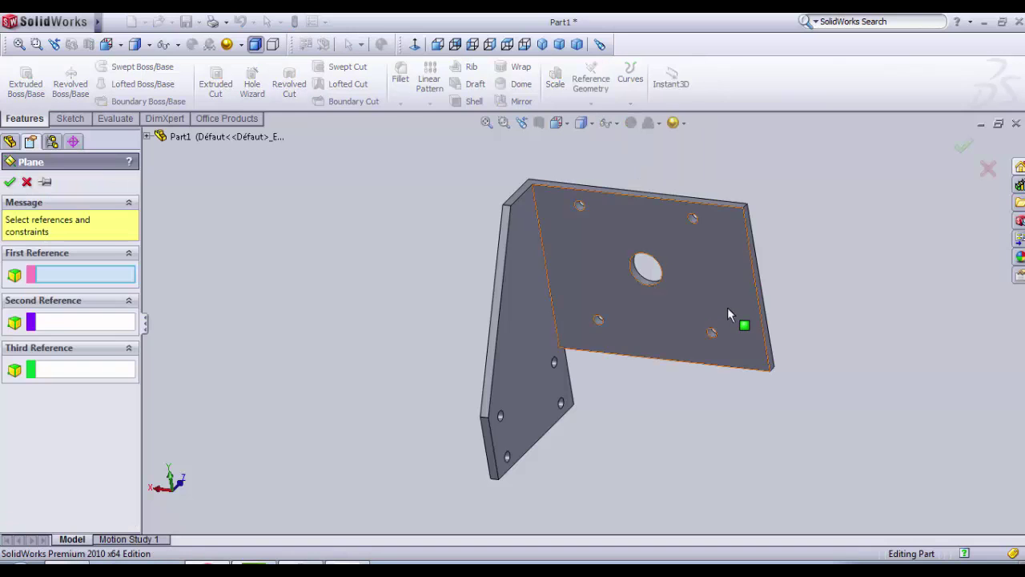
middle_drag(744, 322, 715, 304)
scroll(749, 294, down, 3)
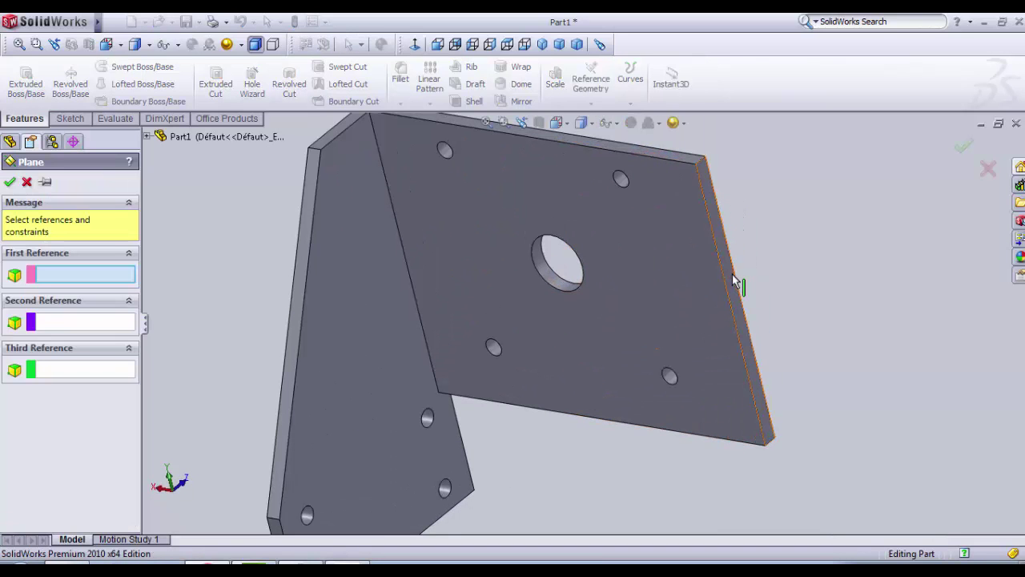
click(736, 281)
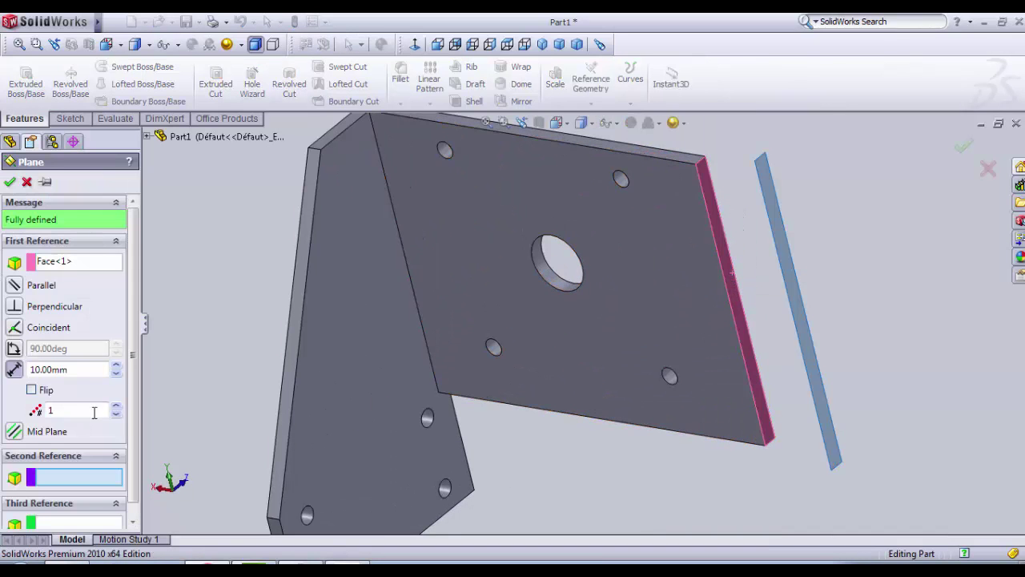
Step: Set the plane's offset to 27 mm, flip it toward the plate's central hole, and create it
drag(77, 368, 47, 370)
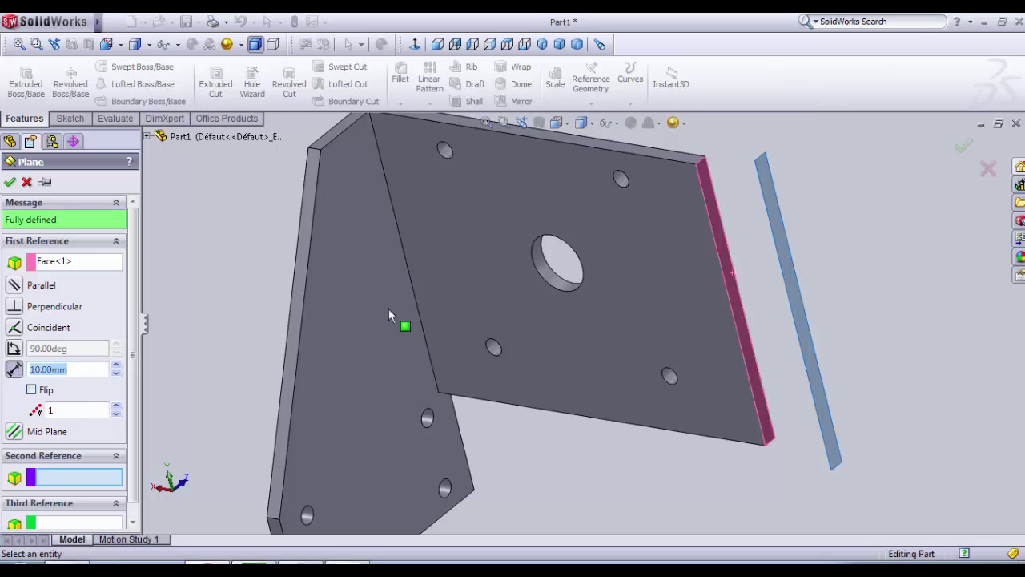
scroll(696, 186, up, 3)
middle_drag(675, 297, 652, 338)
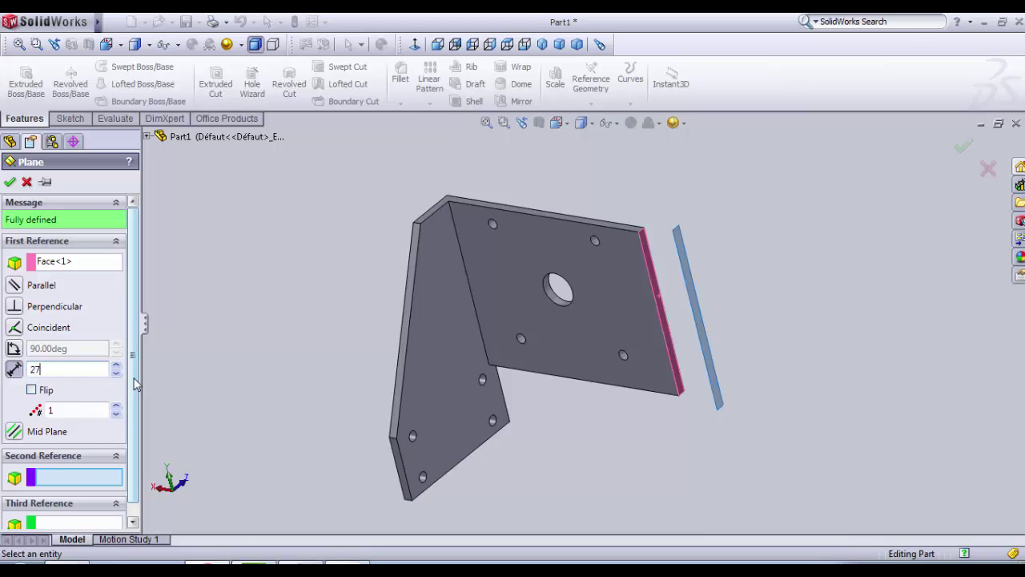
key(Return)
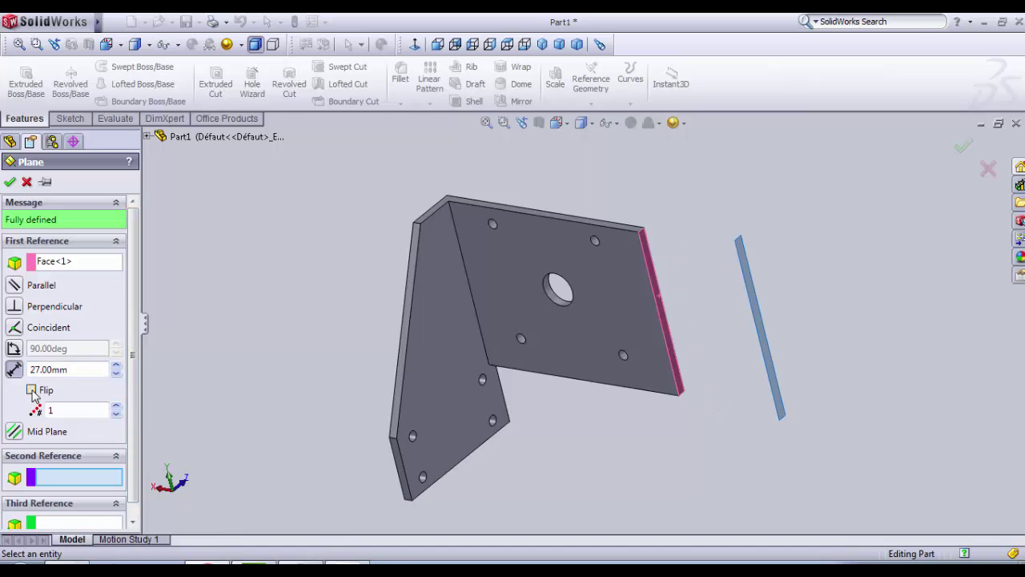
click(32, 391)
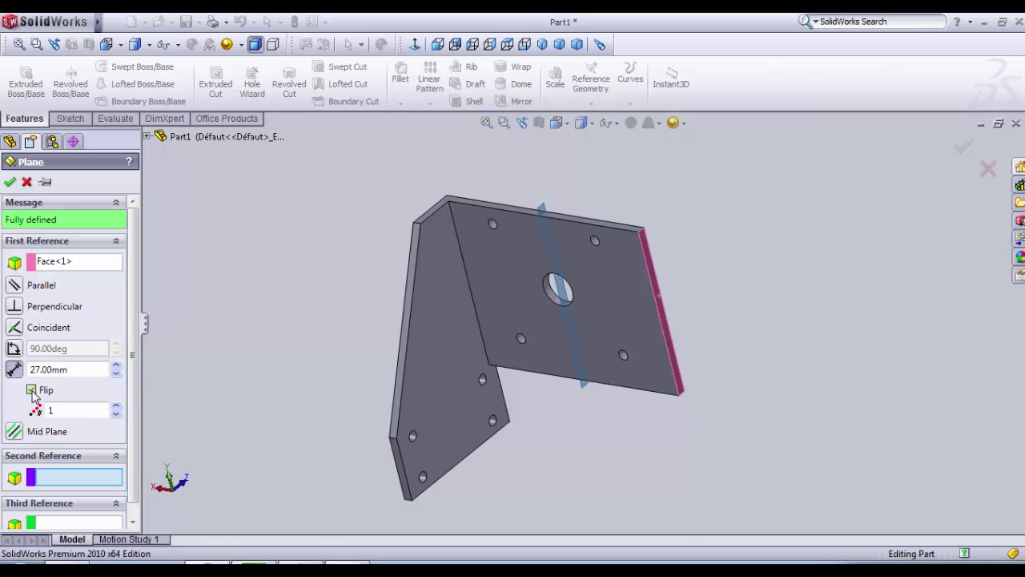
middle_drag(219, 390, 236, 302)
scroll(608, 352, down, 3)
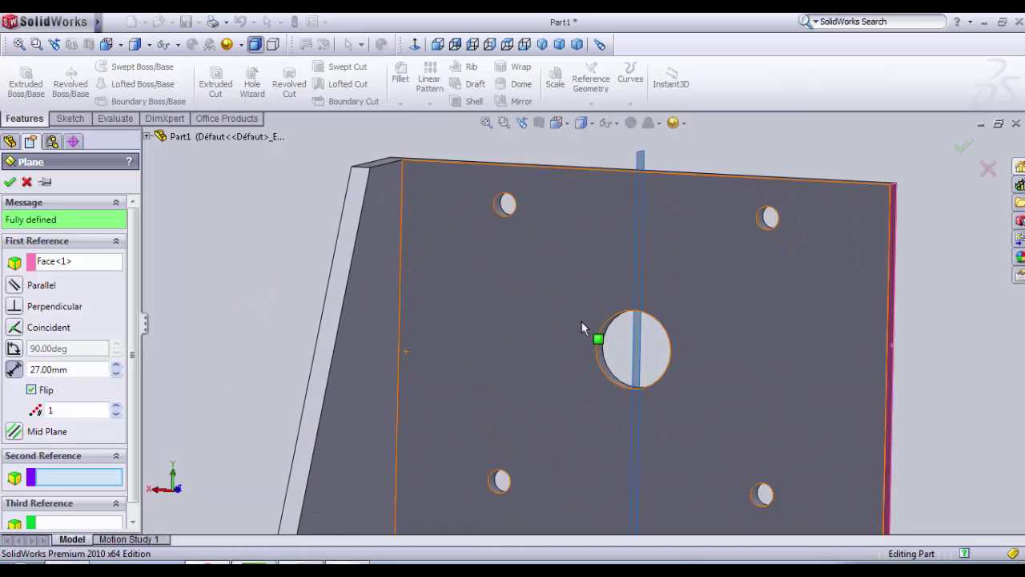
scroll(614, 340, up, 2)
mouse_move(614, 340)
middle_down()
mouse_move(617, 353)
mouse_move(631, 339)
mouse_move(650, 361)
mouse_move(613, 341)
middle_up()
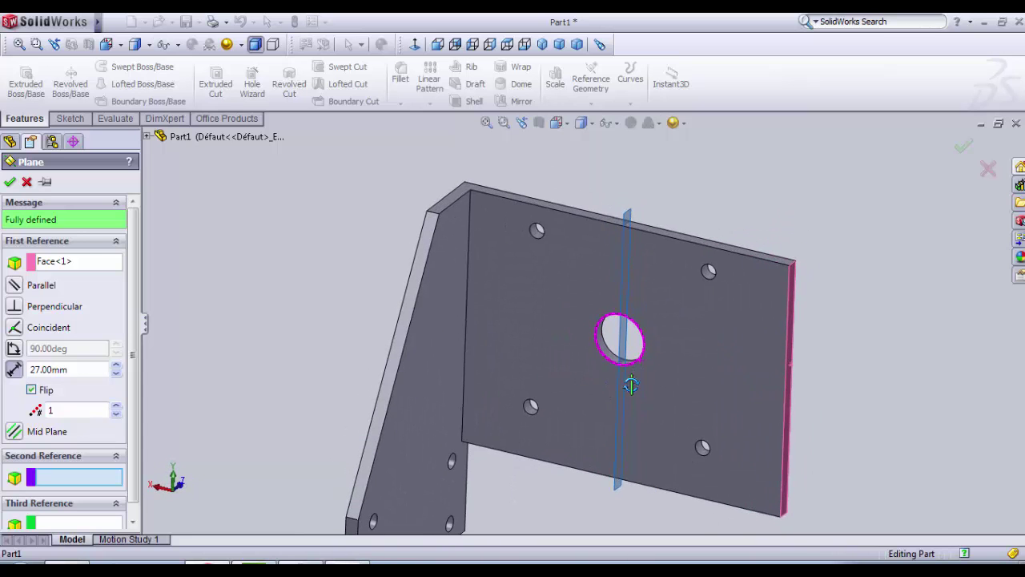
click(9, 183)
Step: Start a Mirror feature using the new plane through the plate's central hole as the mirror plane
ctrl+click(58, 281)
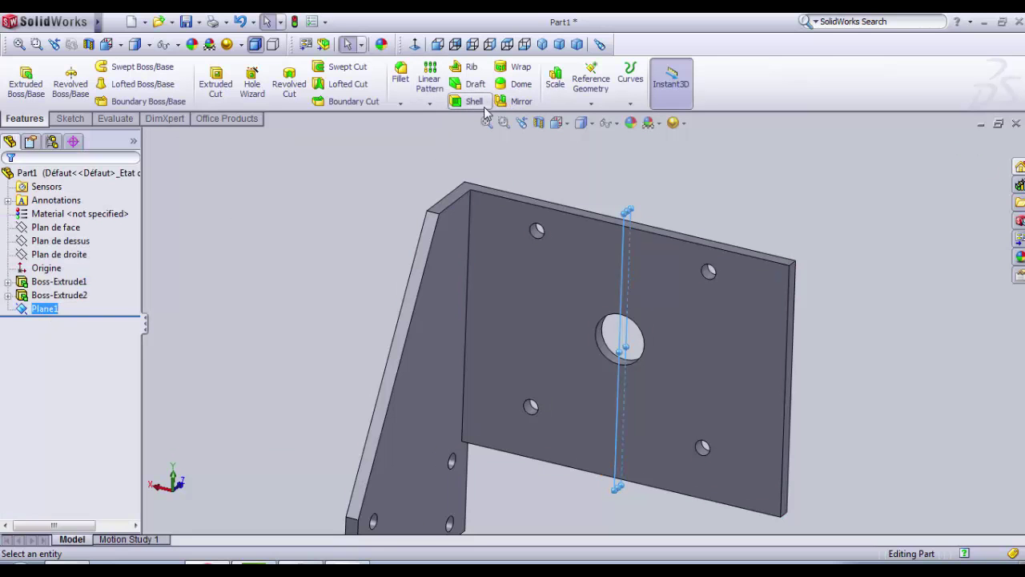
click(512, 102)
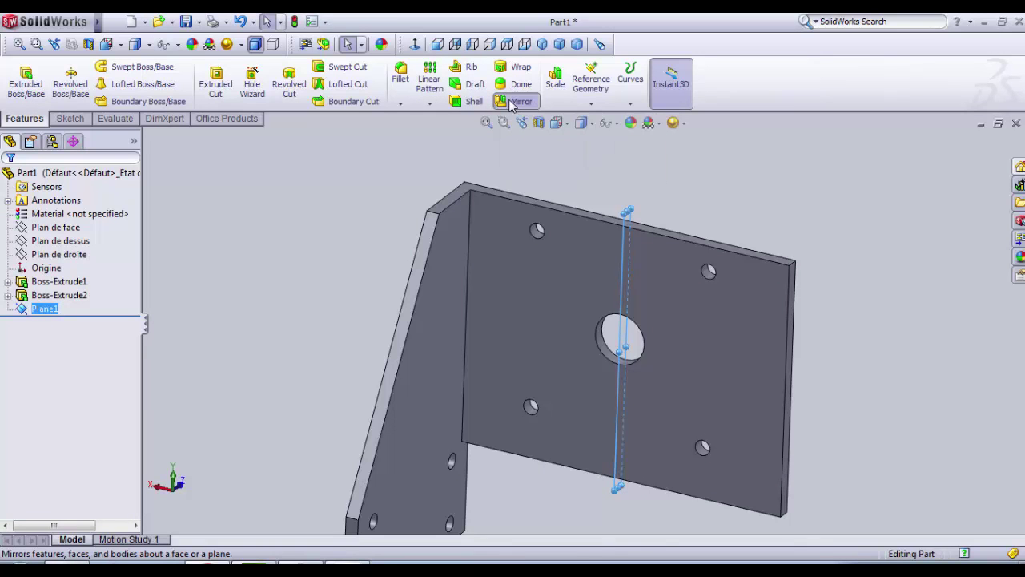
scroll(406, 232, up, 2)
middle_drag(406, 232, 523, 407)
scroll(524, 407, down, 3)
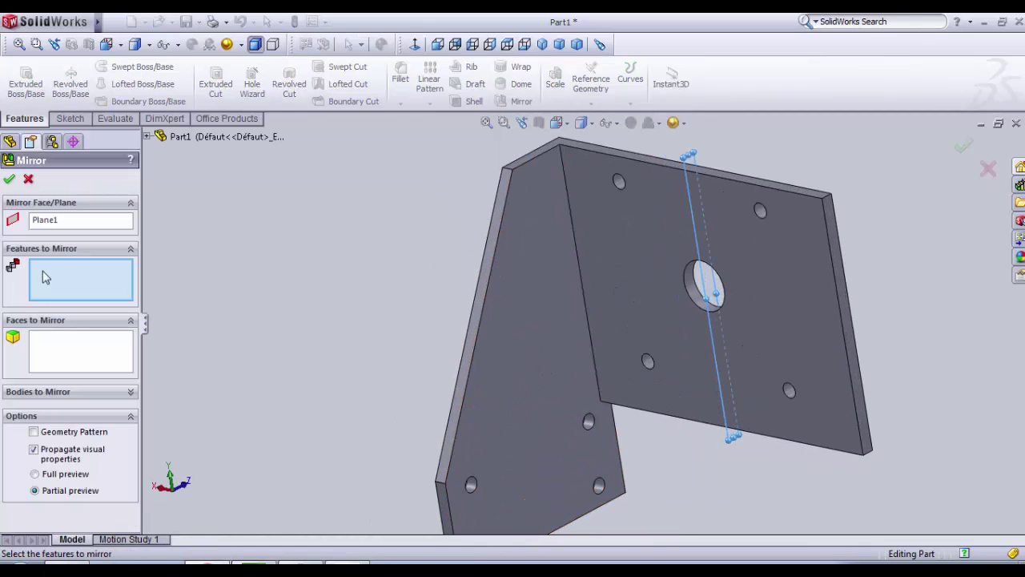
click(72, 221)
scroll(687, 170, up, 1)
scroll(687, 169, up, 1)
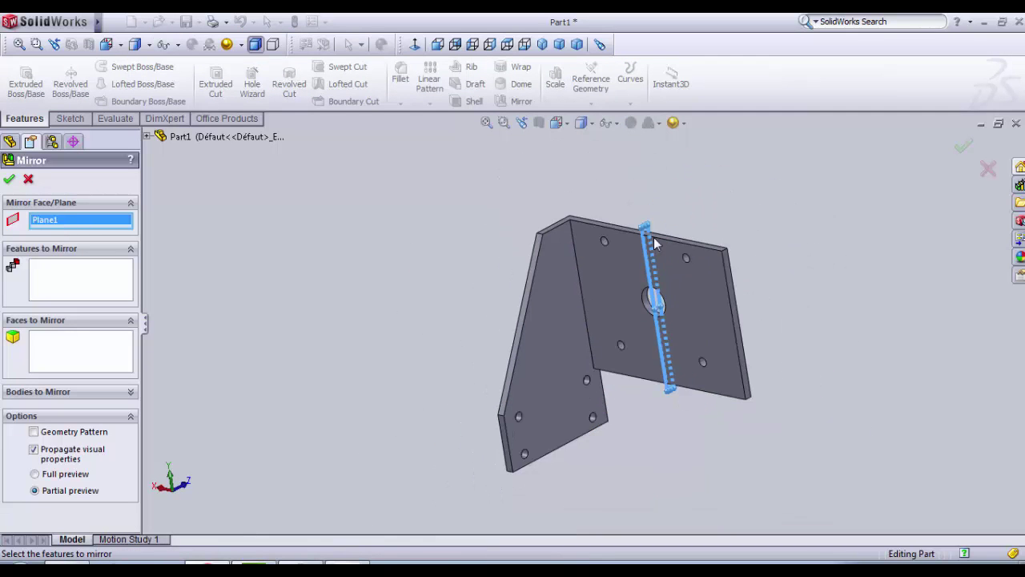
scroll(647, 320, down, 3)
scroll(660, 335, up, 2)
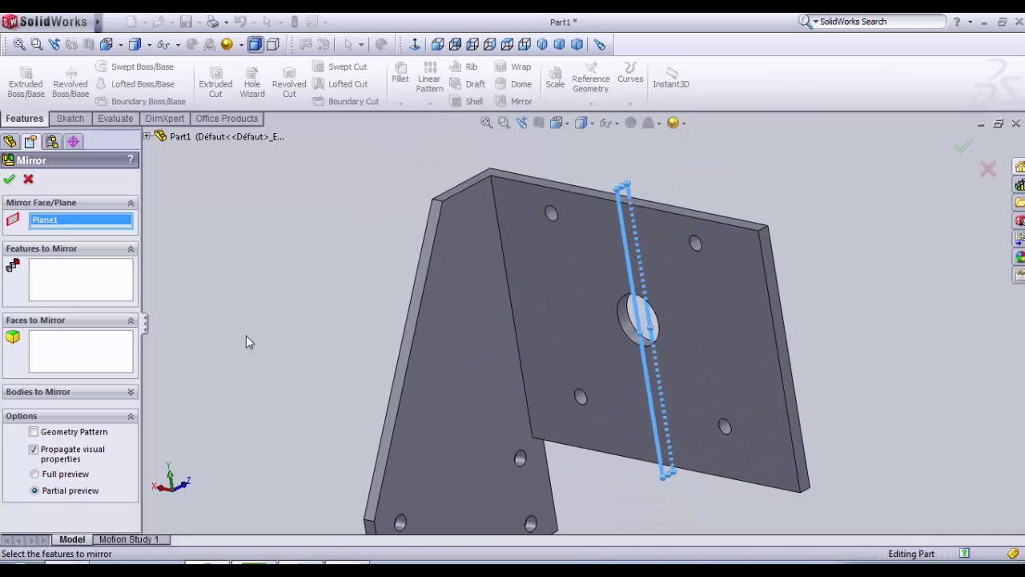
Step: Choose the side flange extrusion as the feature to mirror and create the opposite flange
click(124, 282)
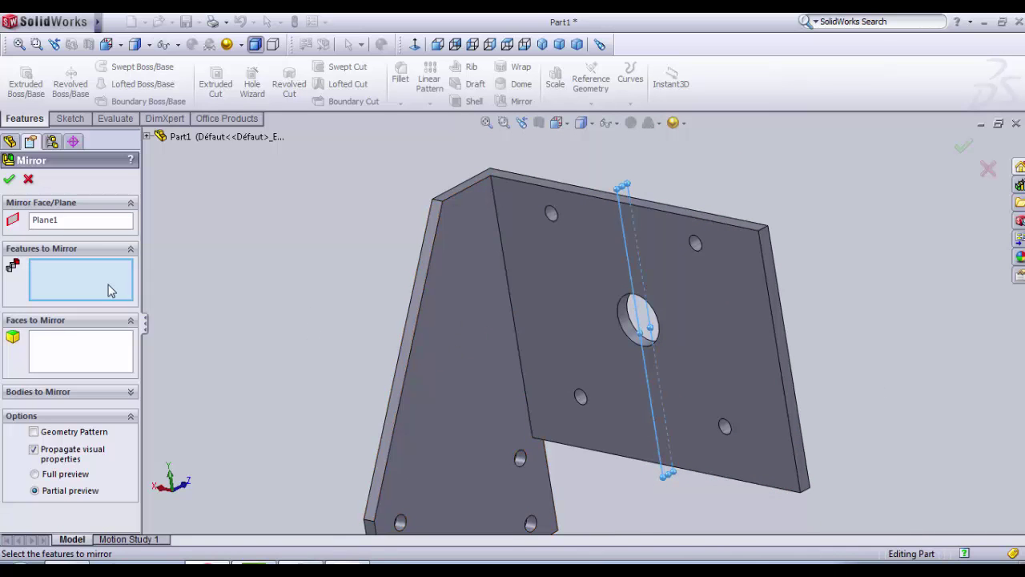
click(468, 349)
middle_drag(468, 348, 478, 314)
scroll(534, 461, down, 3)
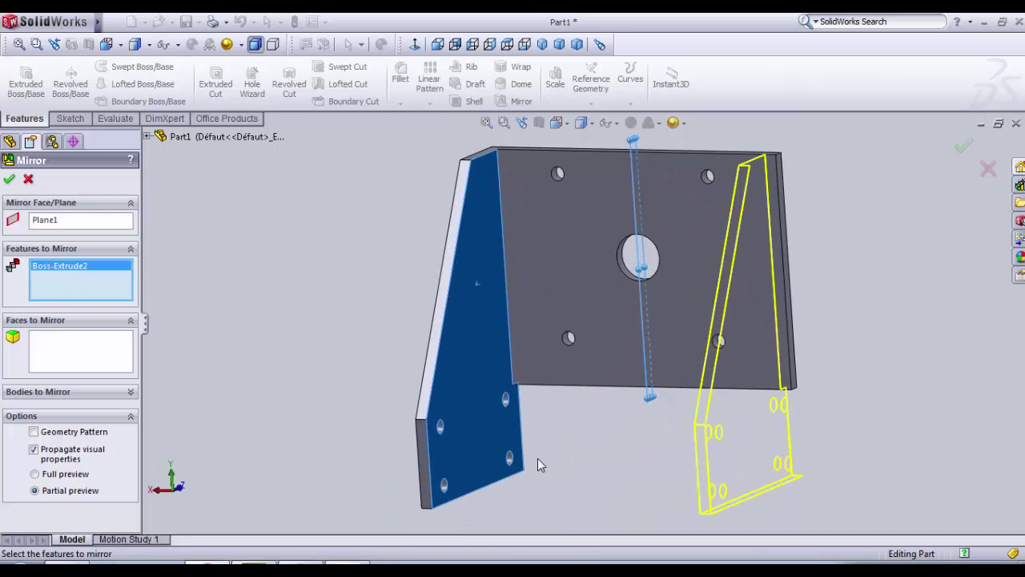
click(10, 181)
middle_drag(219, 277, 311, 317)
click(312, 317)
Step: Hide the reference planes in the graphics area
scroll(342, 272, up, 3)
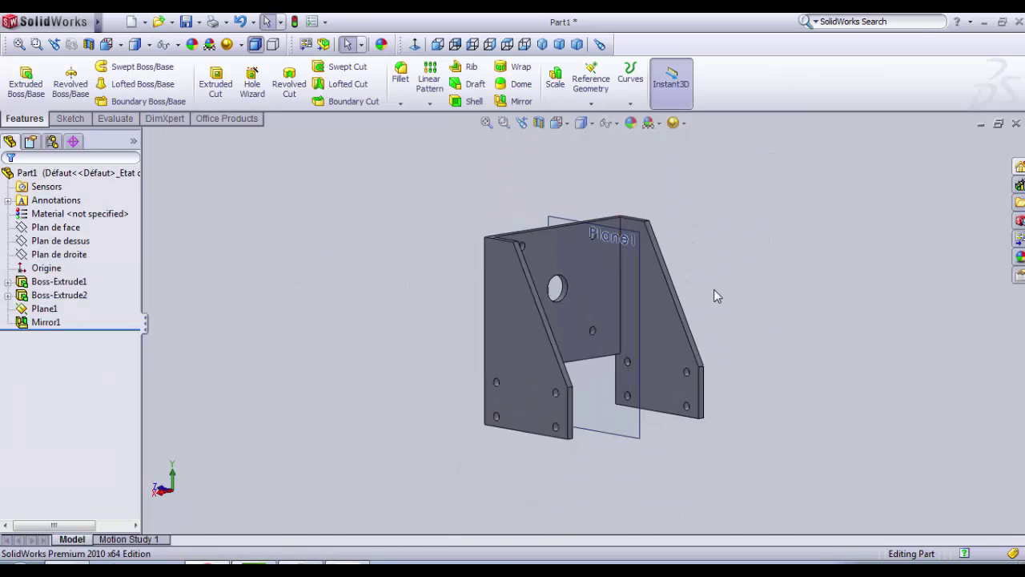
click(614, 124)
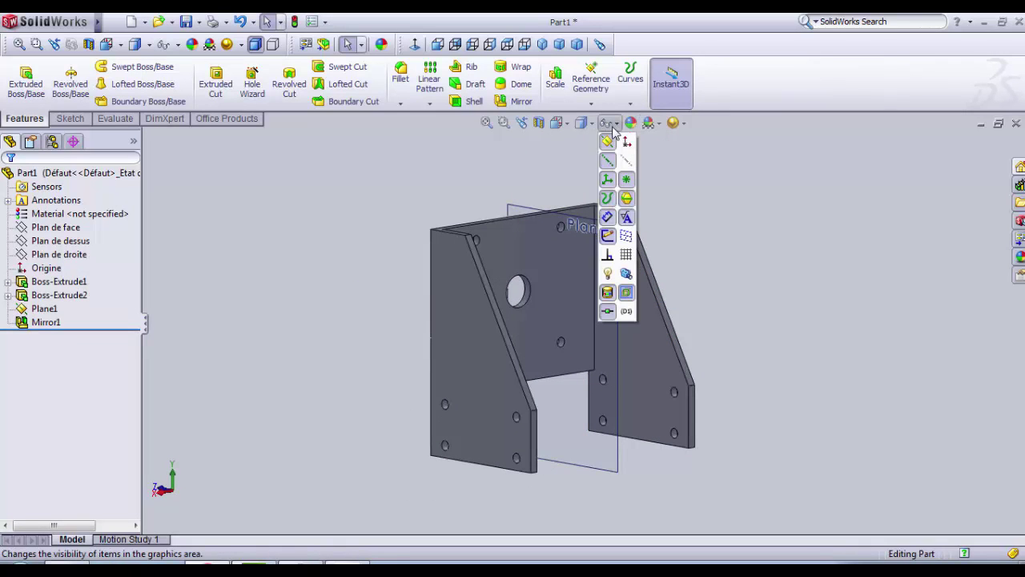
click(610, 143)
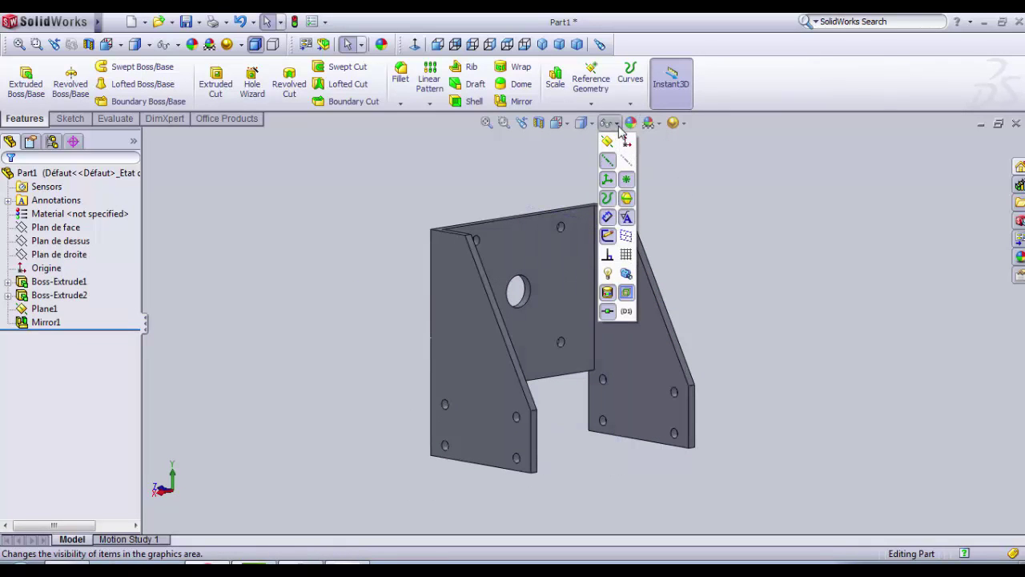
middle_drag(711, 246, 898, 494)
click(884, 521)
Step: Apply a dark grey colour from the "terne" swatch set to the whole part
middle_drag(793, 416, 737, 457)
click(192, 45)
click(104, 446)
middle_drag(304, 337, 341, 395)
click(108, 414)
click(64, 465)
click(105, 456)
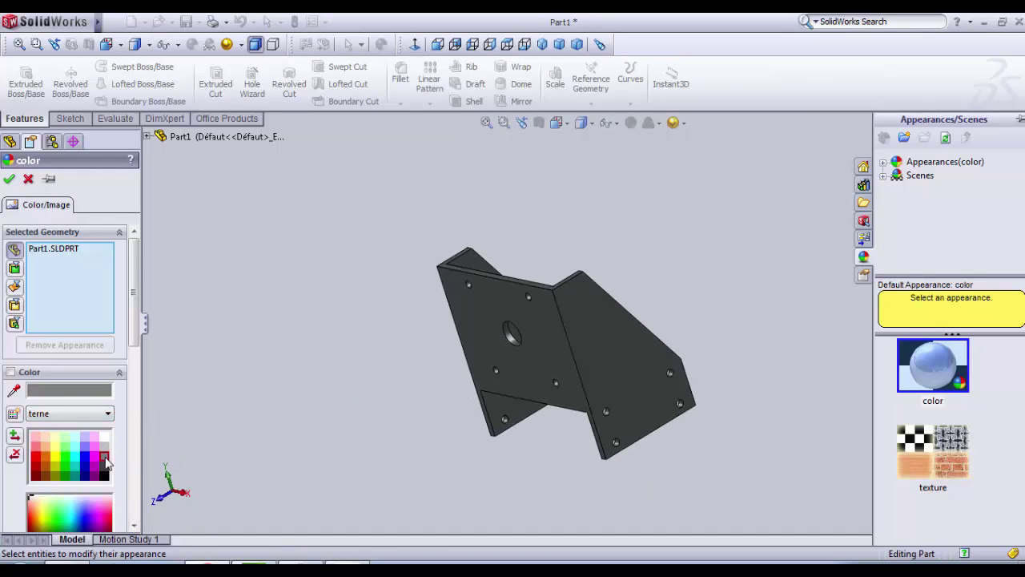
click(9, 178)
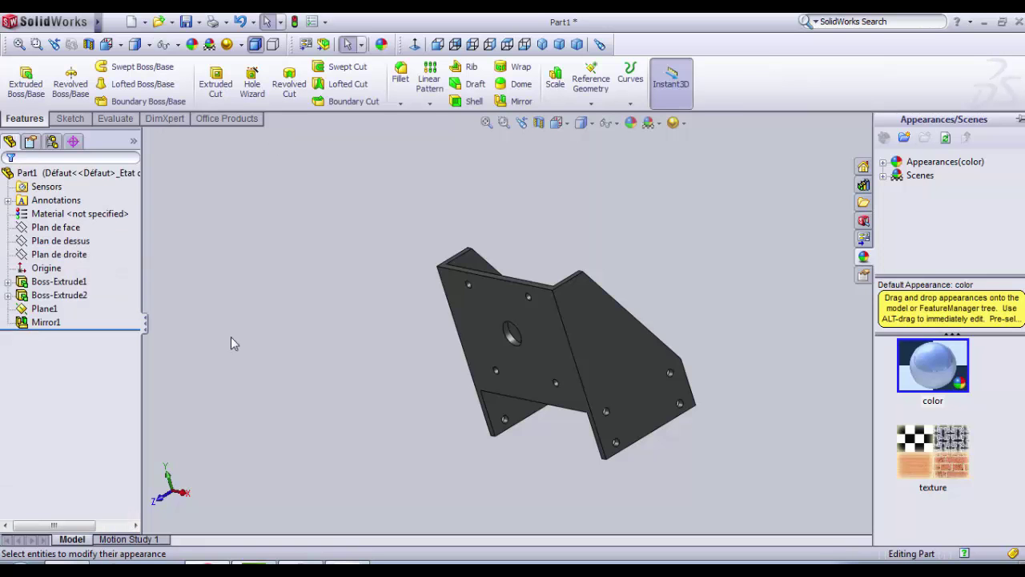
Step: Save the bracket part as motor_holder.SLDPRT in the "cnc machine" folder inside "self tuto"
middle_drag(243, 361, 522, 297)
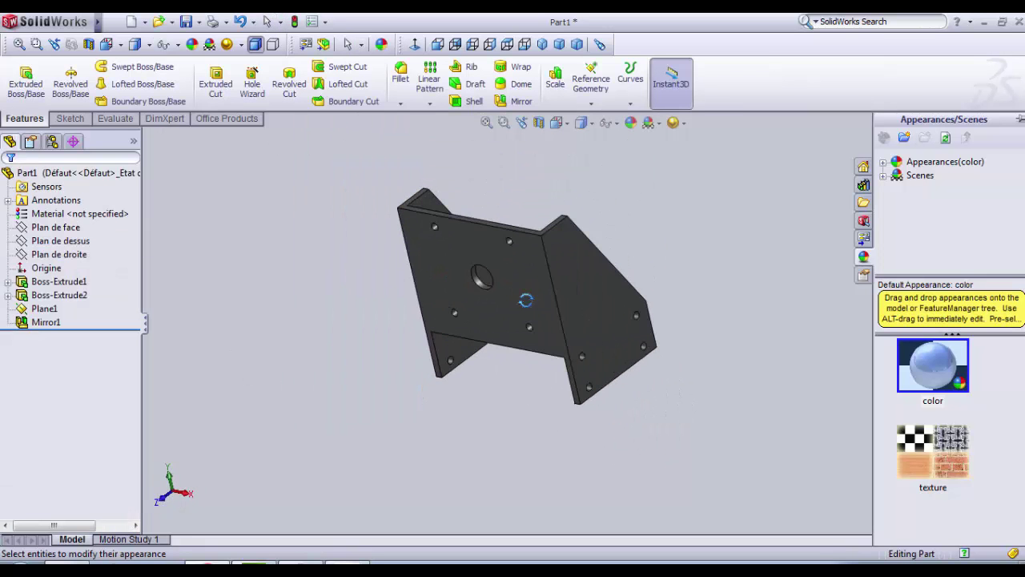
click(186, 22)
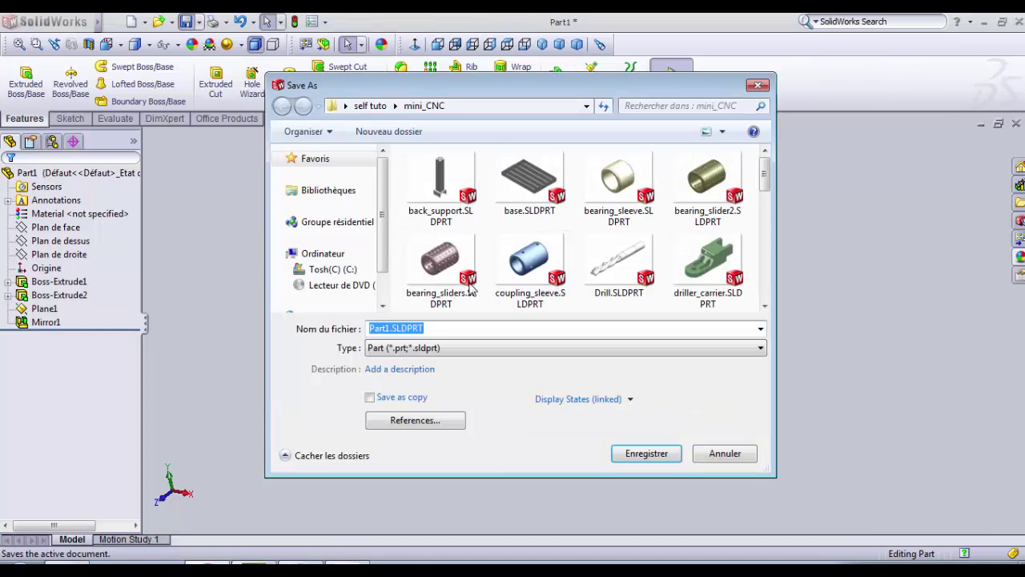
click(370, 106)
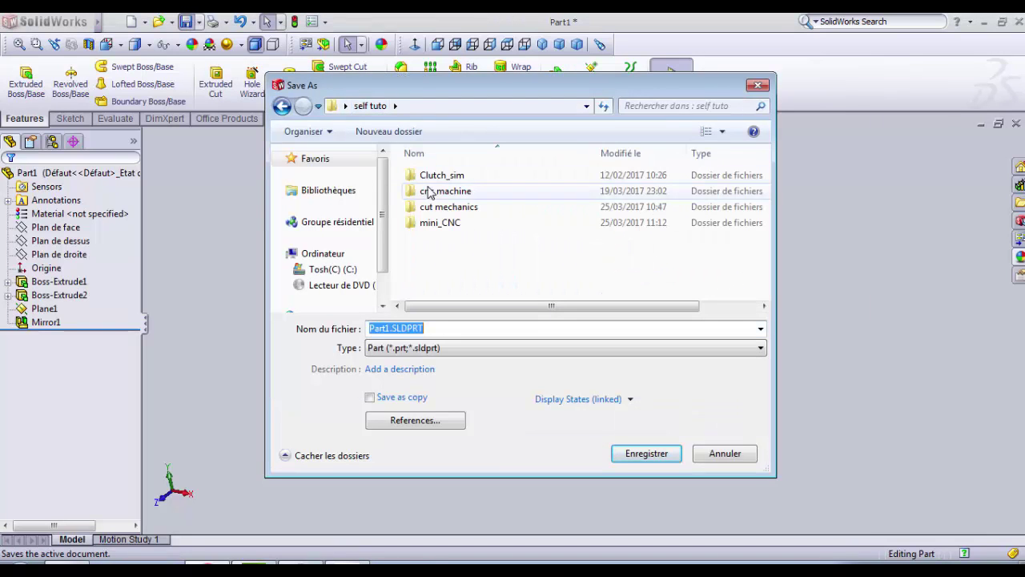
double_click(430, 195)
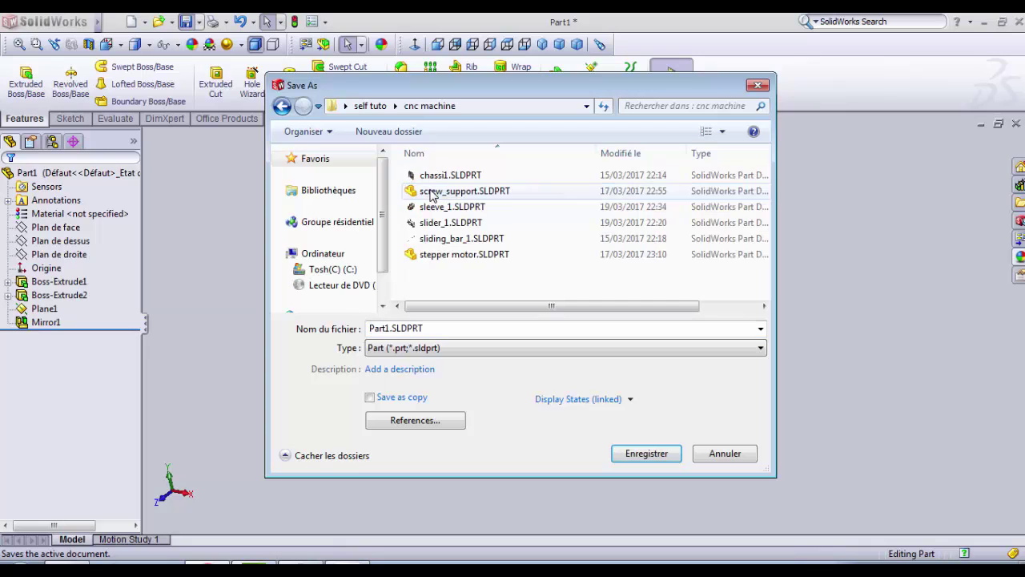
double_click(391, 329)
click(389, 329)
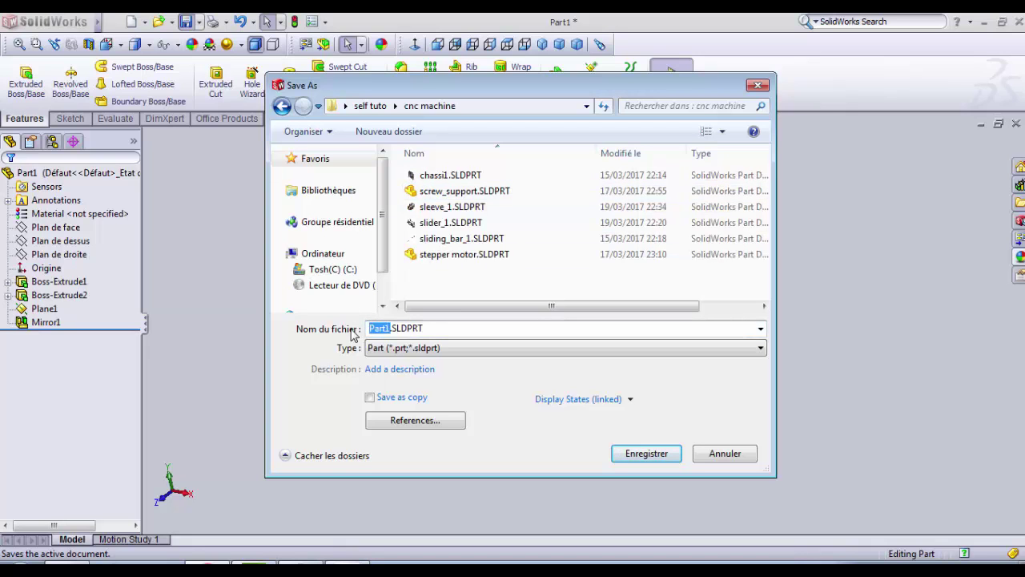
text(motor_holder)
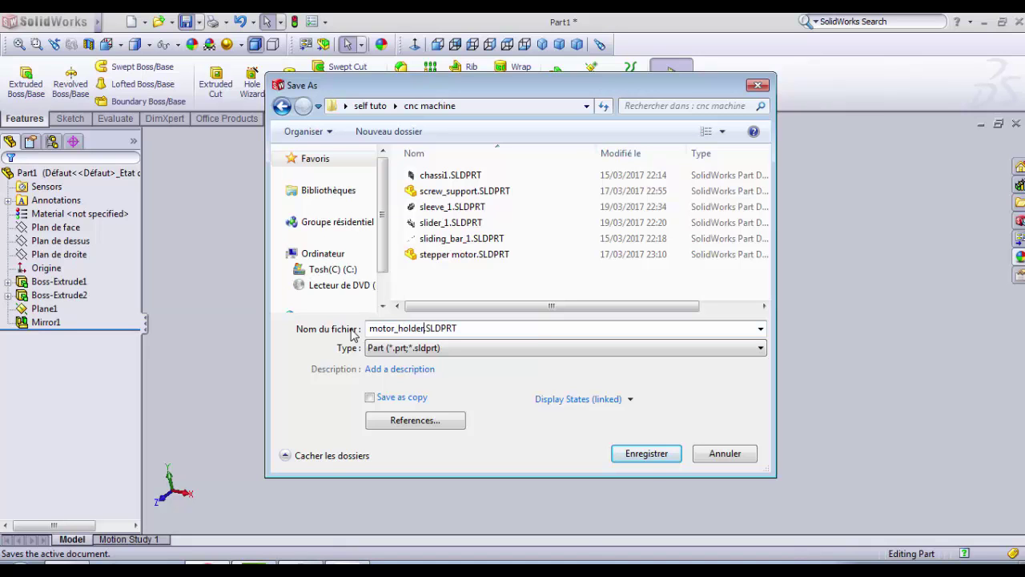
click(650, 461)
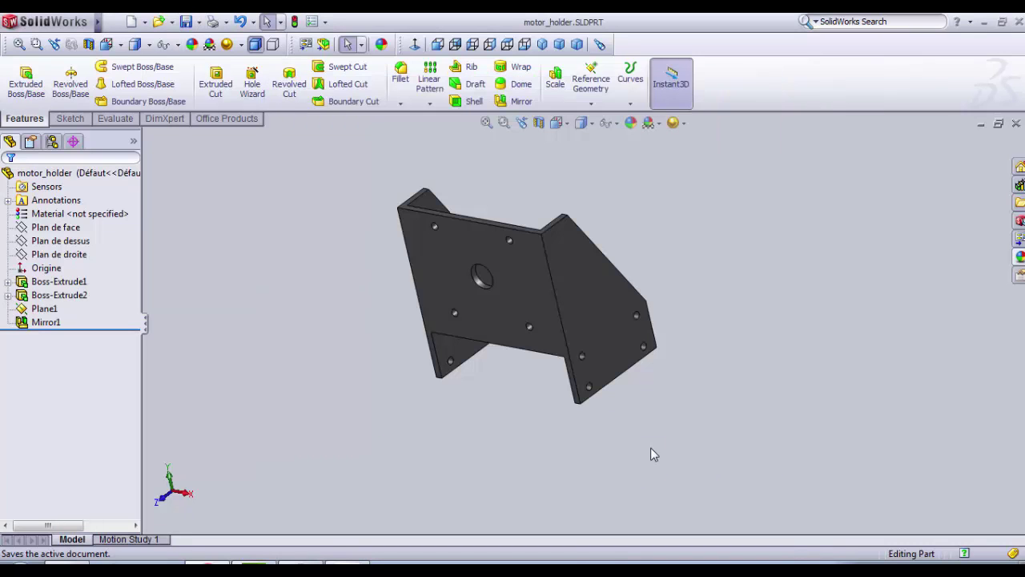
Step: Minimise the motor_holder document and create a new part document
middle_drag(642, 460, 846, 284)
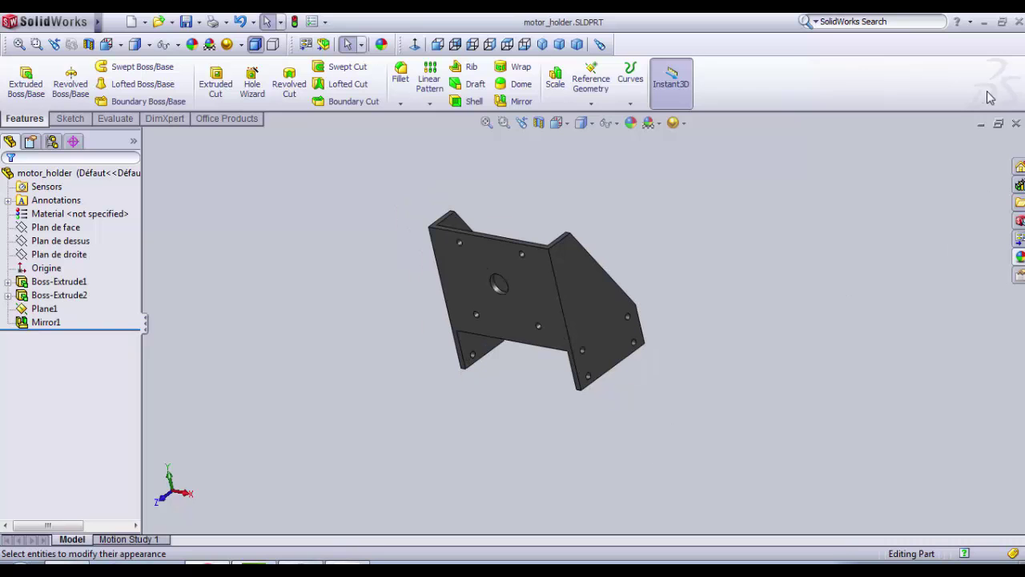
click(981, 123)
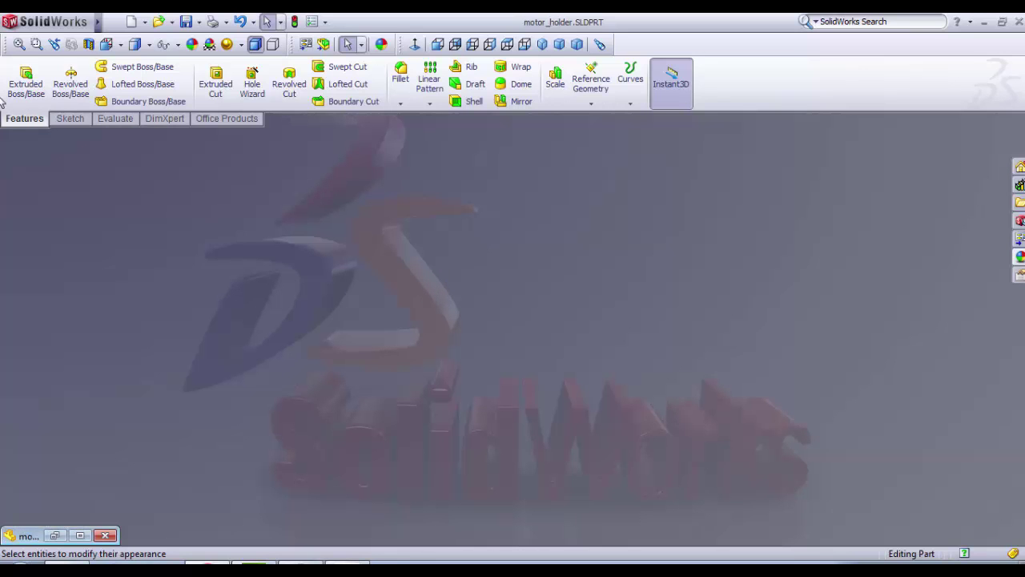
click(131, 21)
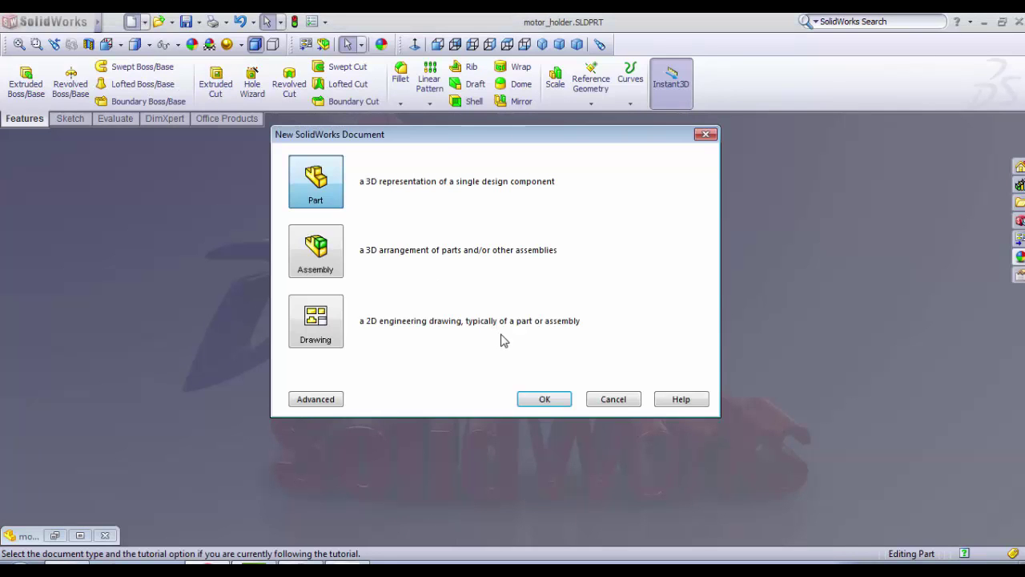
click(542, 405)
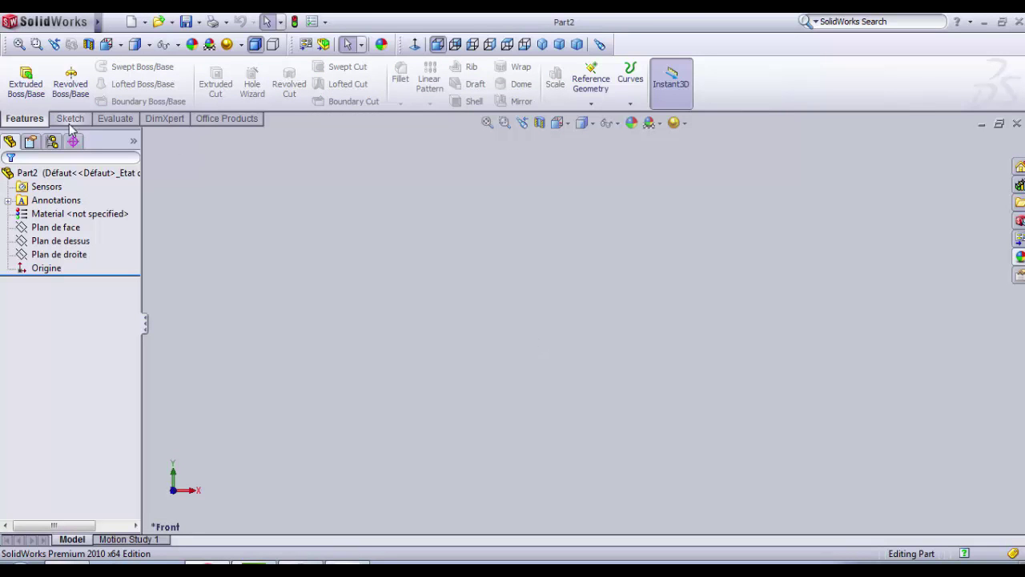
Step: Start a sketch on the front plane and draw a circle about 26 mm in diameter centred on the origin
click(69, 119)
click(29, 76)
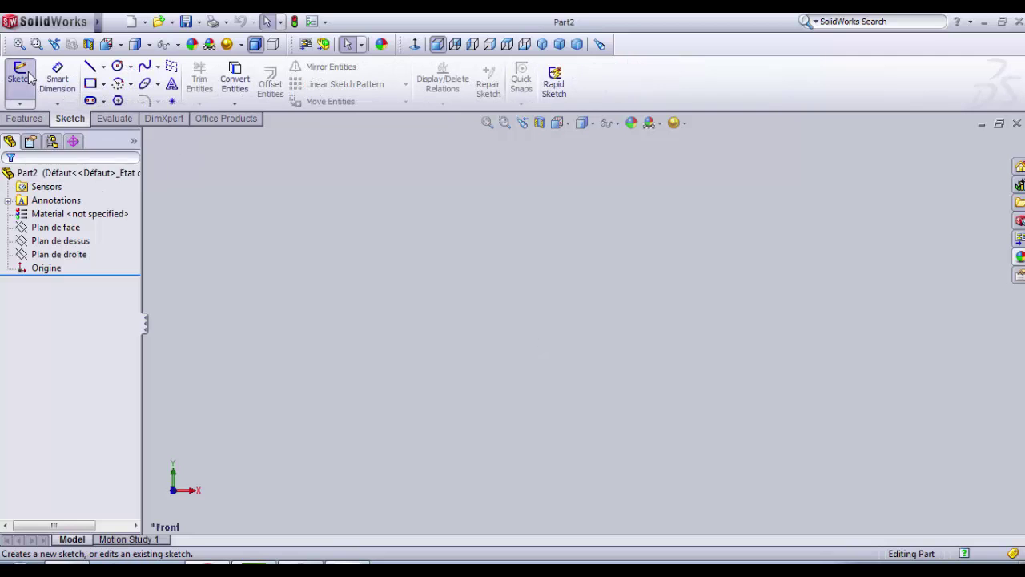
click(501, 276)
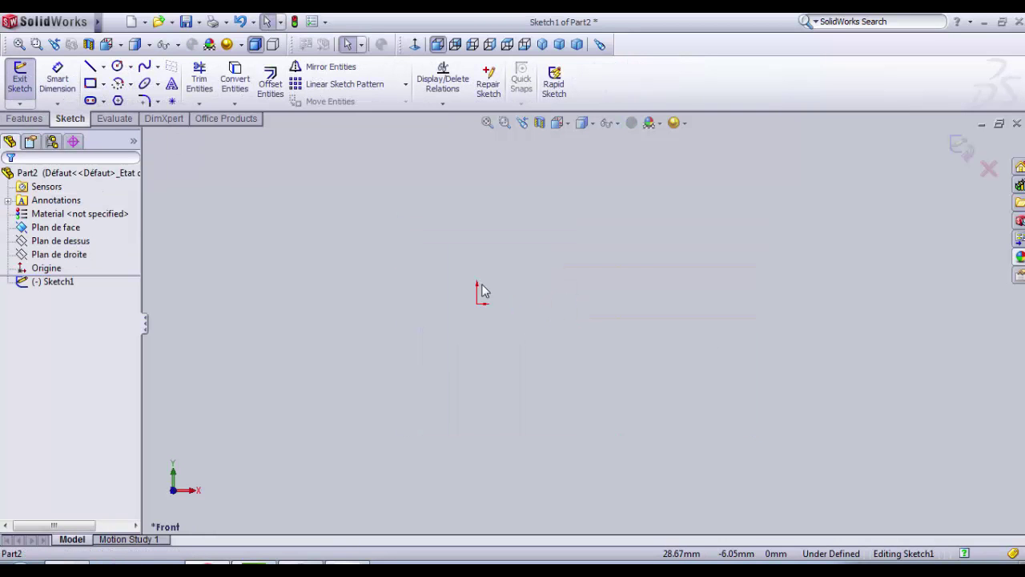
click(117, 65)
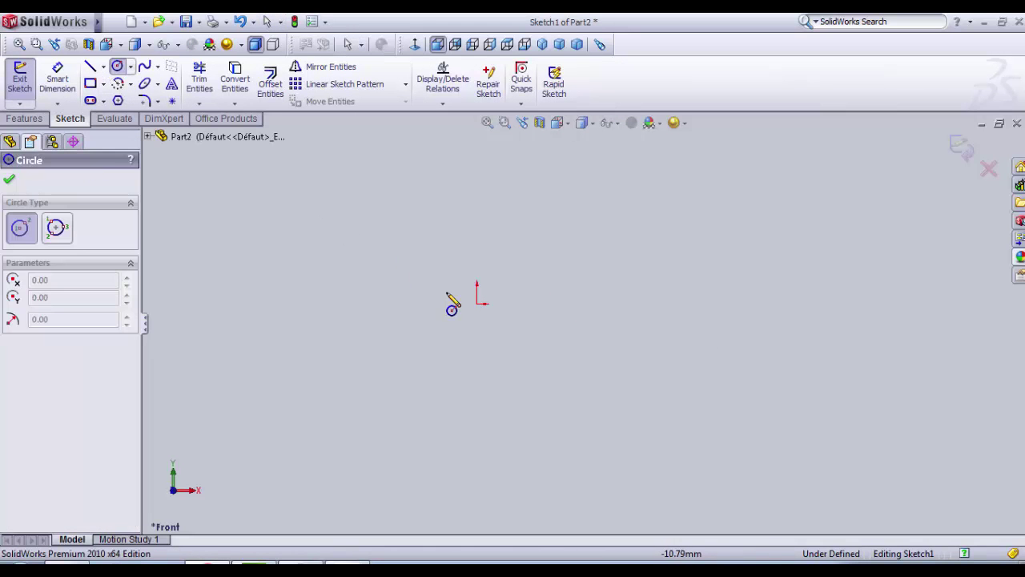
click(478, 302)
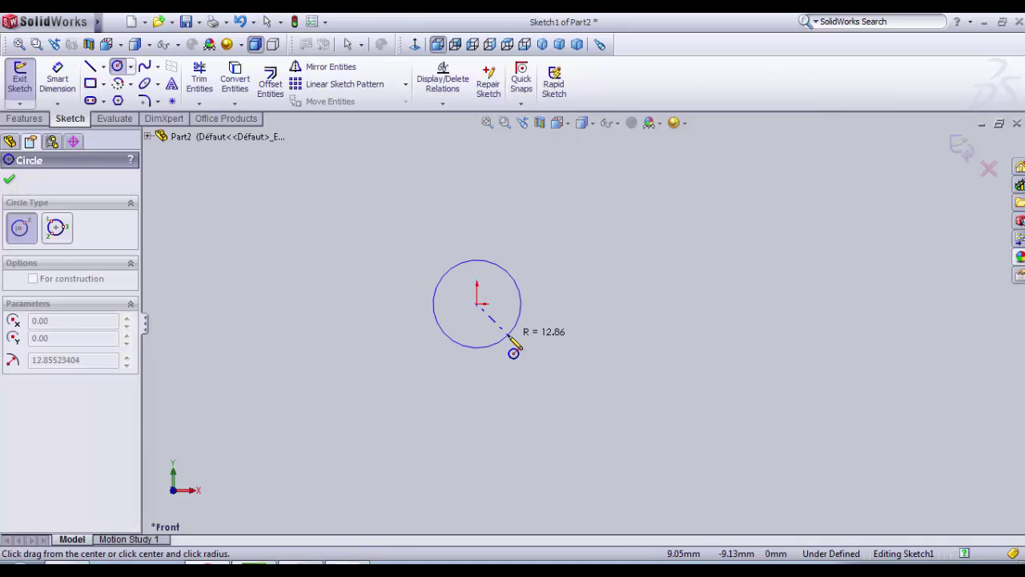
click(511, 339)
Step: Dimension the circle's diameter to 9 mm and finish the sketch
click(50, 80)
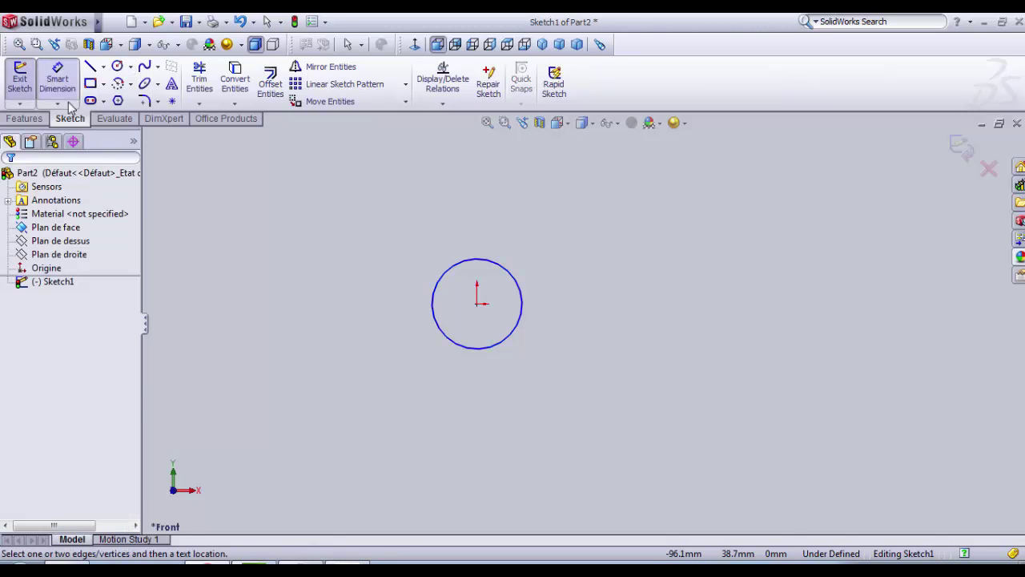
click(502, 273)
click(581, 272)
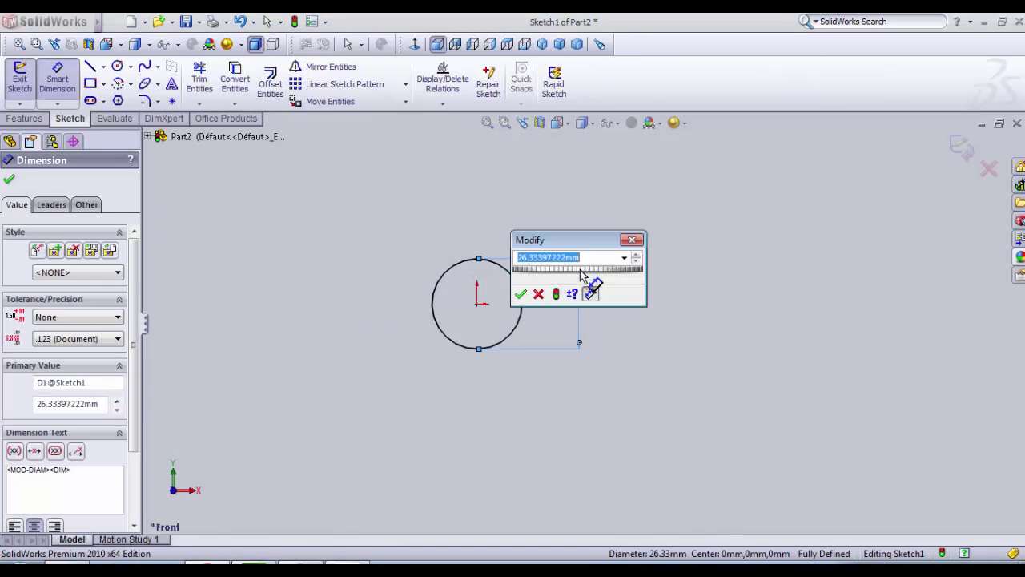
text(9)
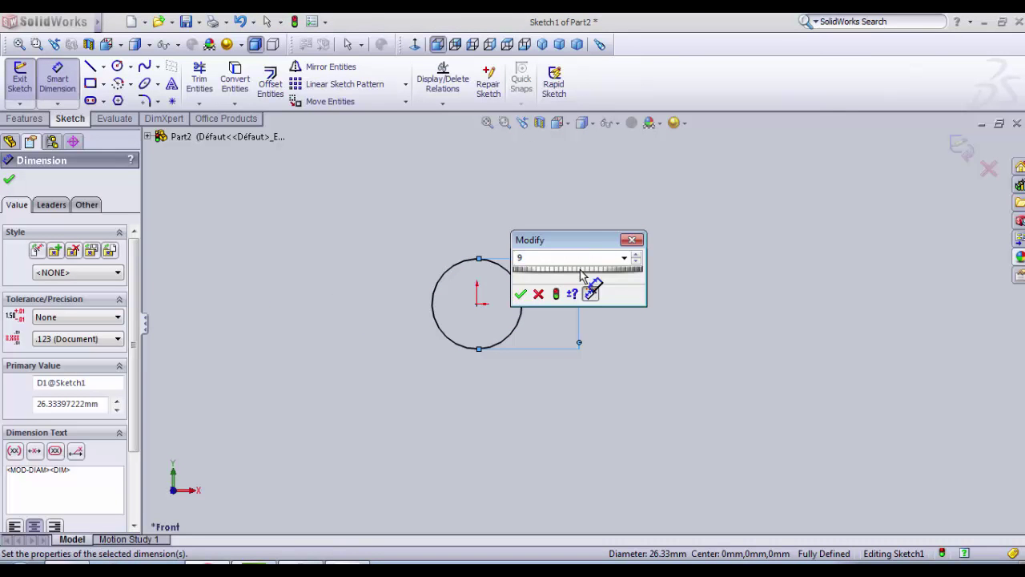
key(Return)
scroll(492, 312, down, 3)
scroll(462, 300, down, 1)
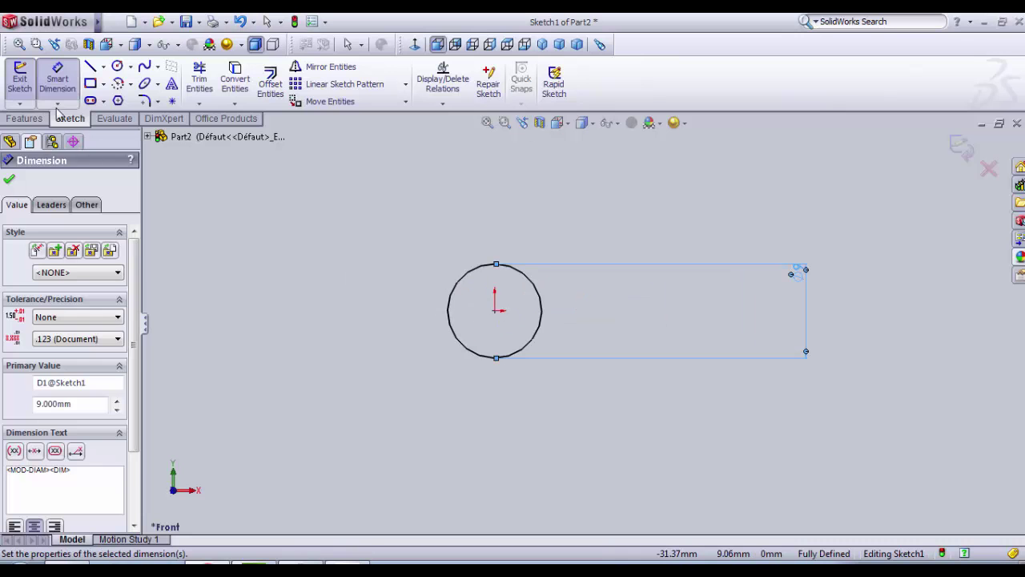
click(20, 78)
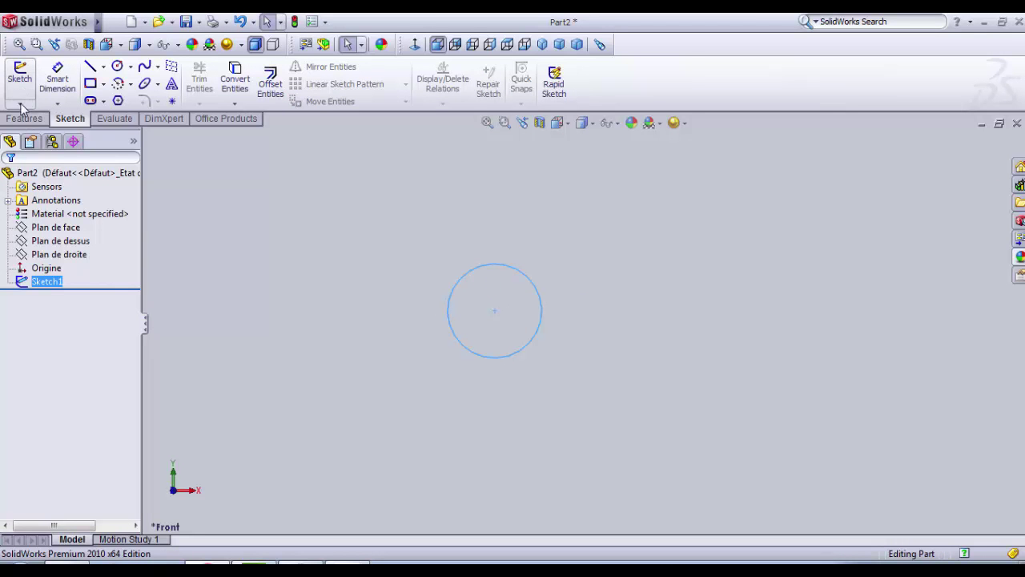
Step: Extrude the circle as a blind boss 217 mm long to form a rod
click(25, 118)
click(26, 82)
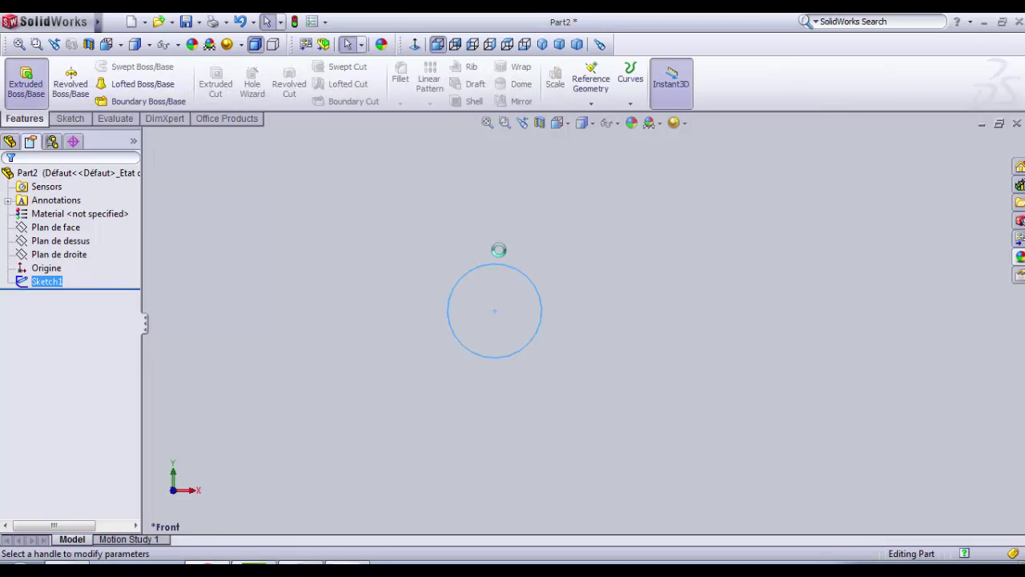
scroll(584, 336, up, 3)
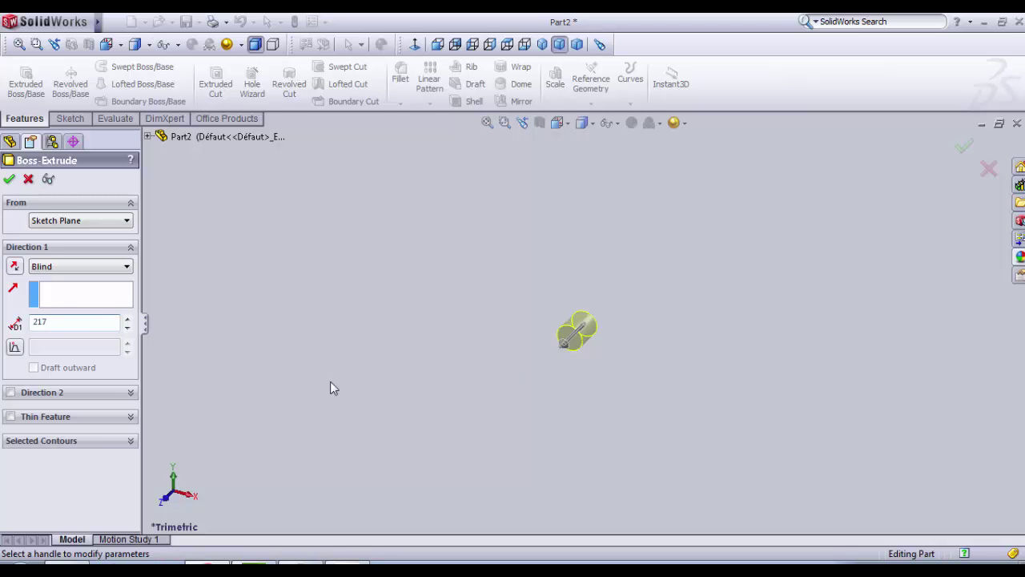
text(217)
key(Return)
scroll(638, 382, up, 3)
middle_drag(638, 382, 523, 378)
key(Return)
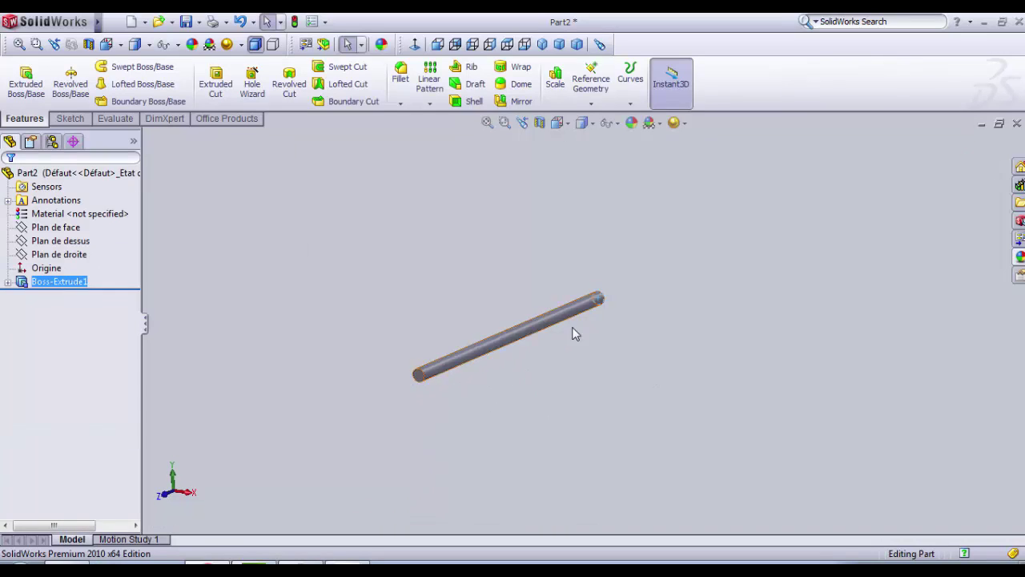
Step: Start a sketch on the rod's circular back end face and orient the view normal to it
middle_drag(551, 373, 446, 373)
scroll(496, 508, down, 5)
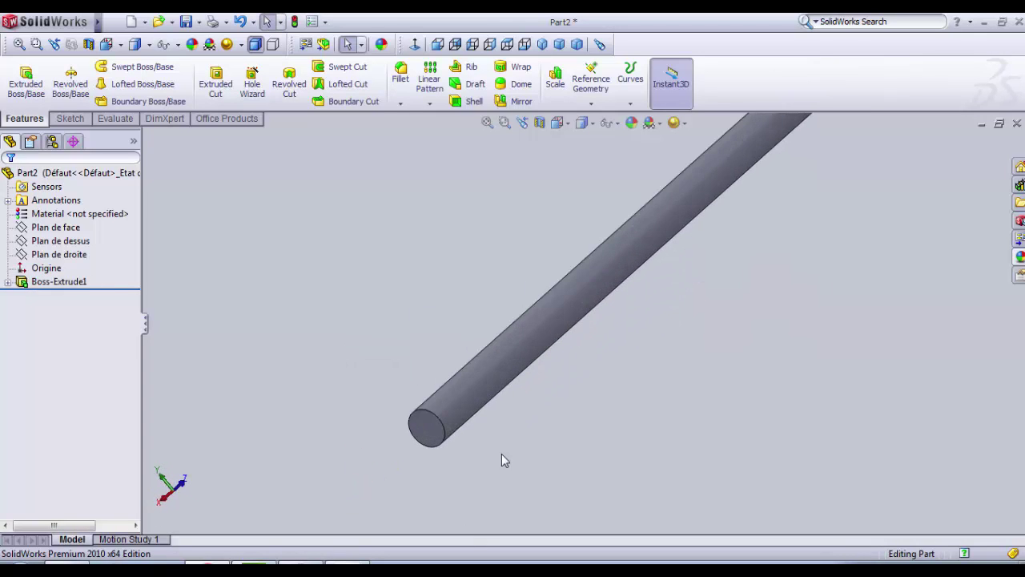
middle_drag(502, 454, 507, 433)
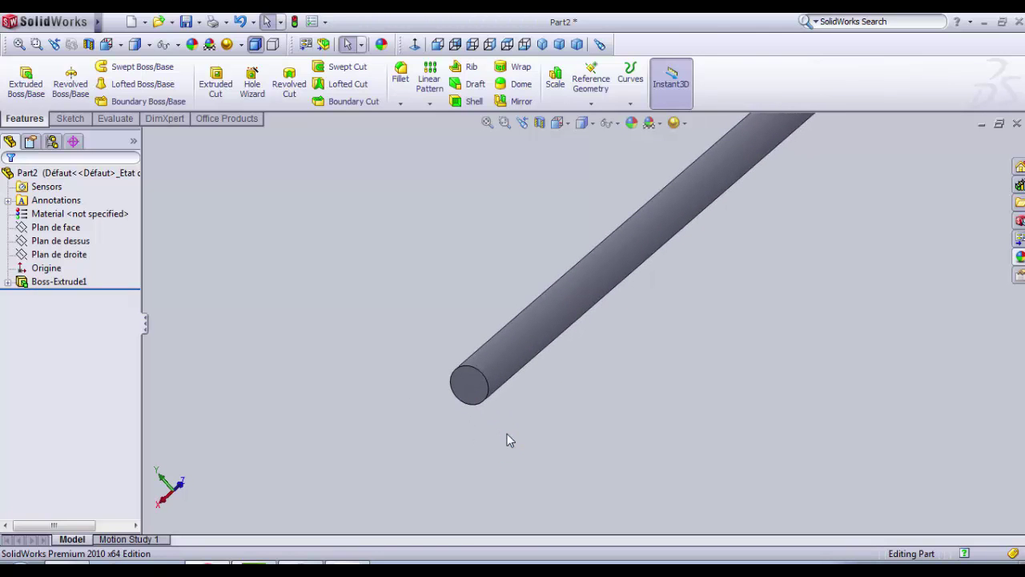
scroll(501, 402, down, 3)
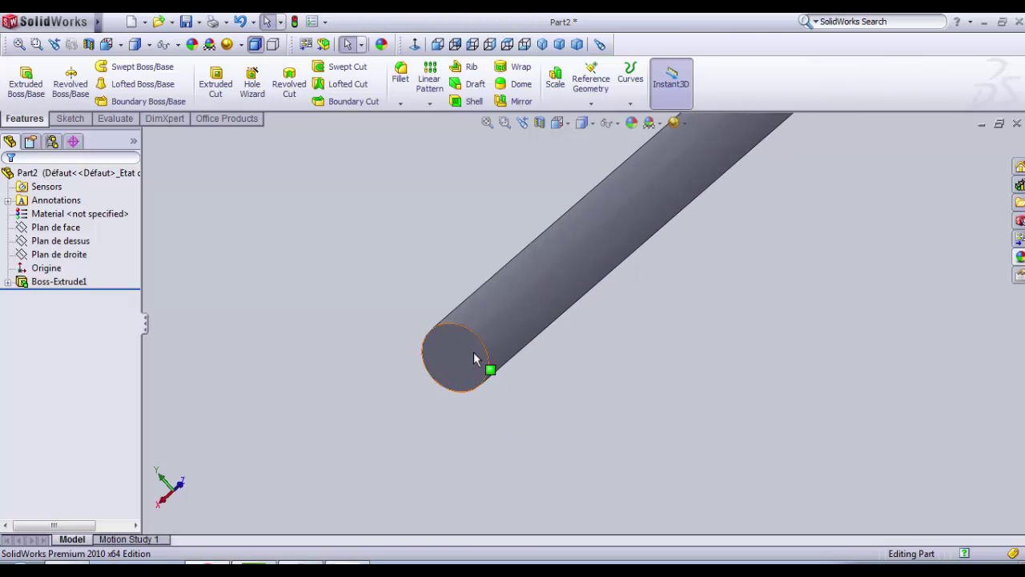
click(472, 342)
click(472, 347)
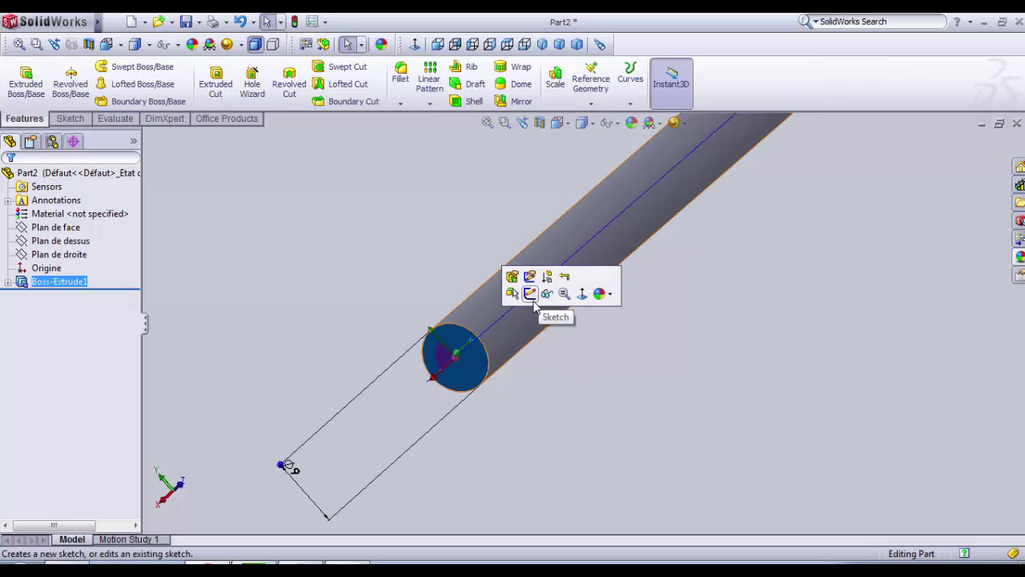
click(524, 373)
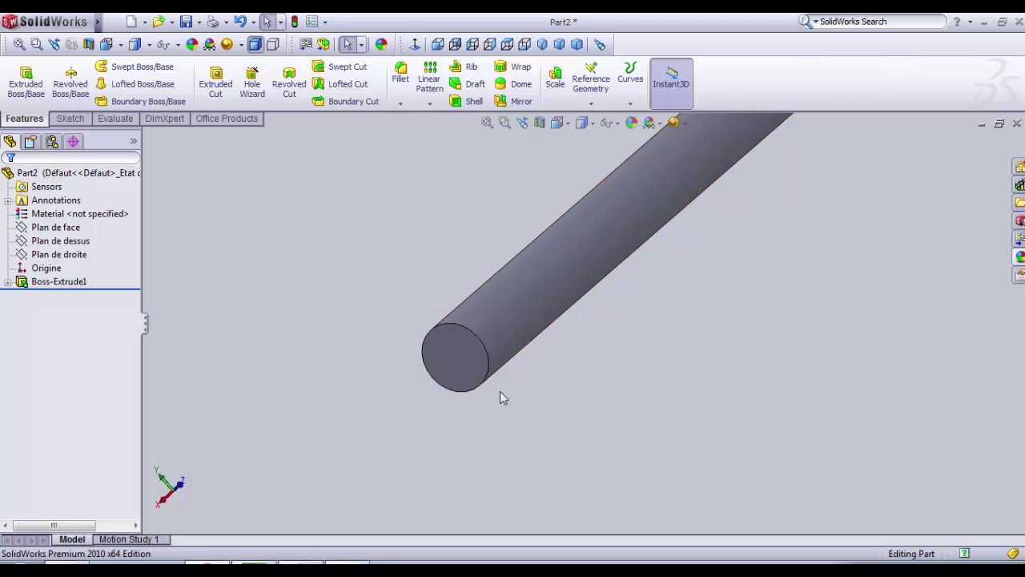
click(480, 360)
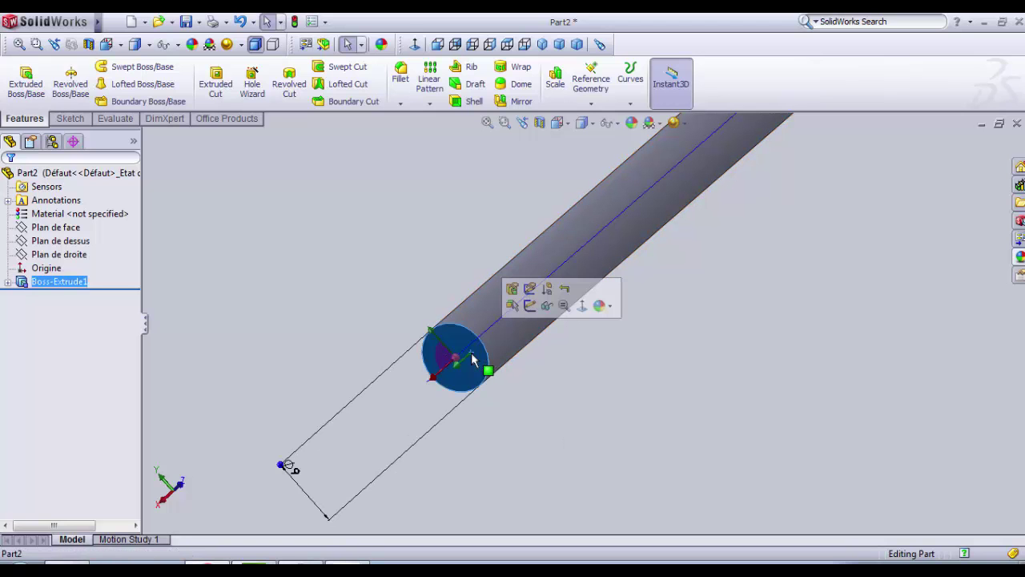
click(529, 305)
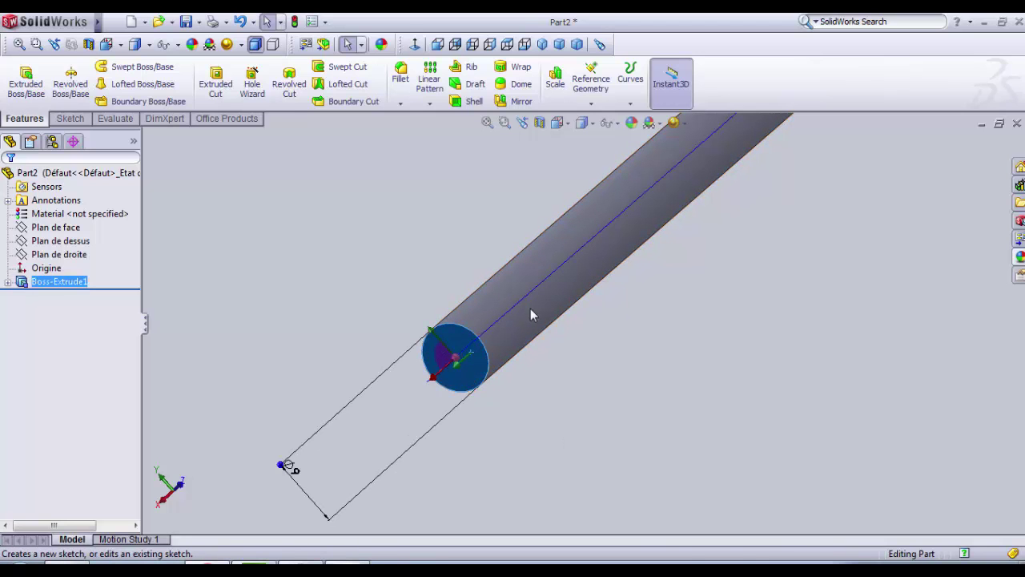
click(414, 44)
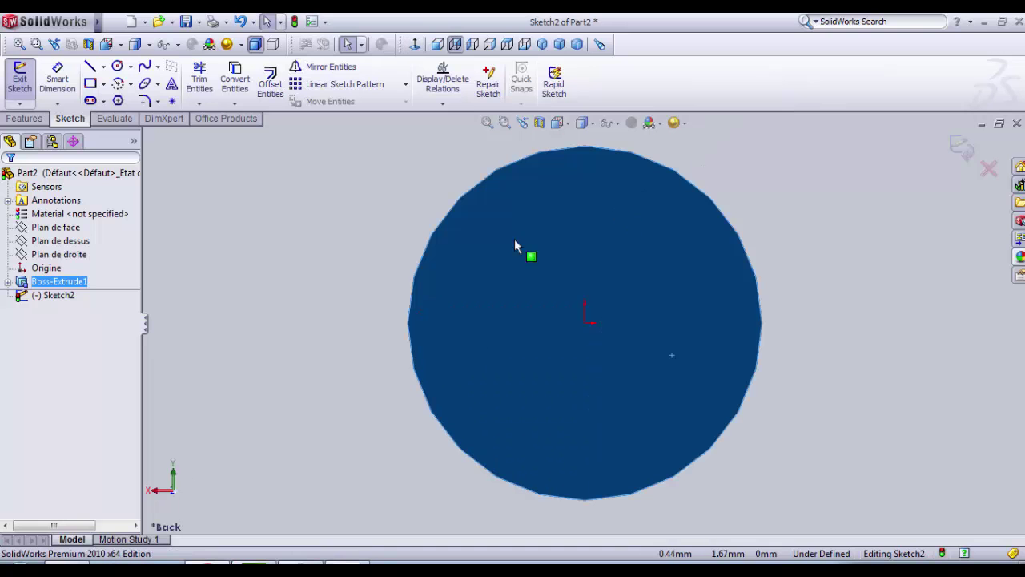
Step: Sketch a circle of 4.50 mm radius on the shaft's end face, centred on the origin
click(117, 66)
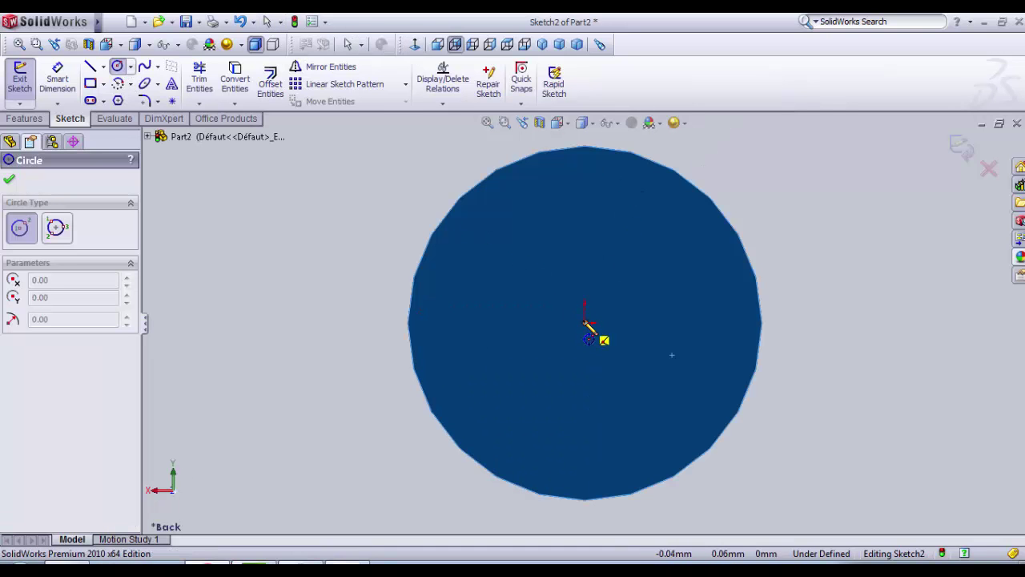
click(587, 322)
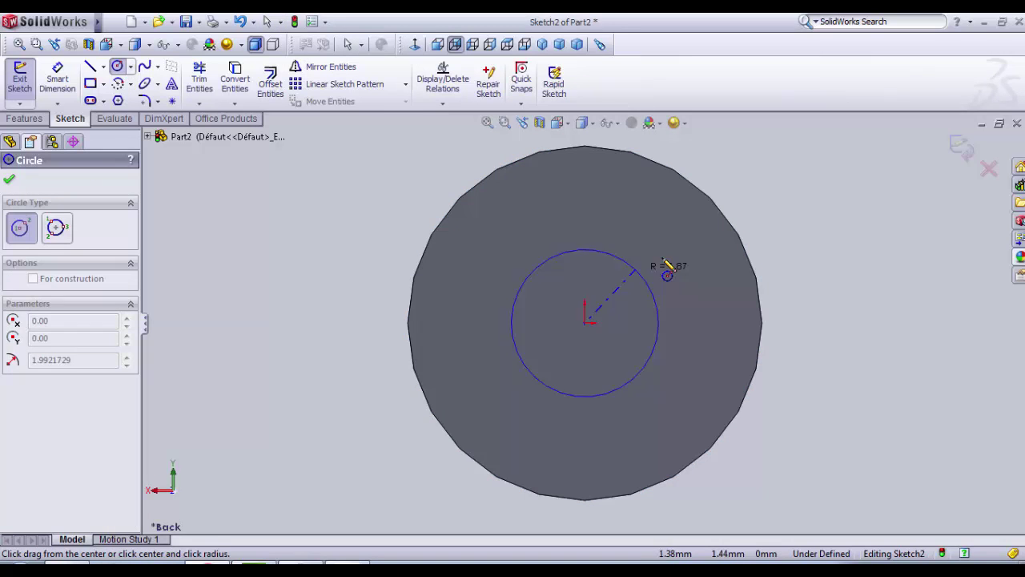
click(748, 256)
key(f)
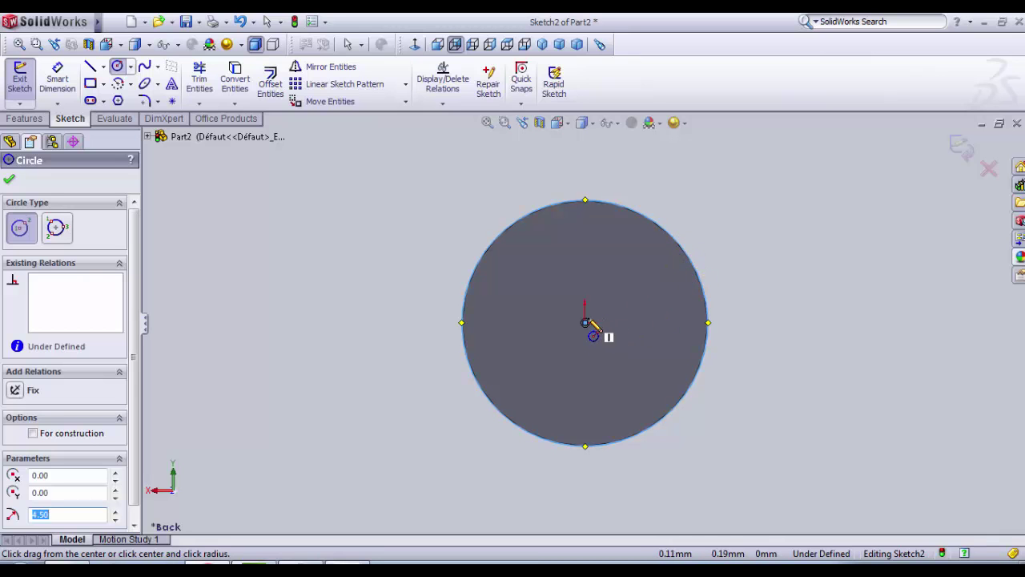
Step: Sketch a larger circle concentric with the first, outside the shaft outline, and dimension its diameter to 11 mm
scroll(586, 325, down, 2)
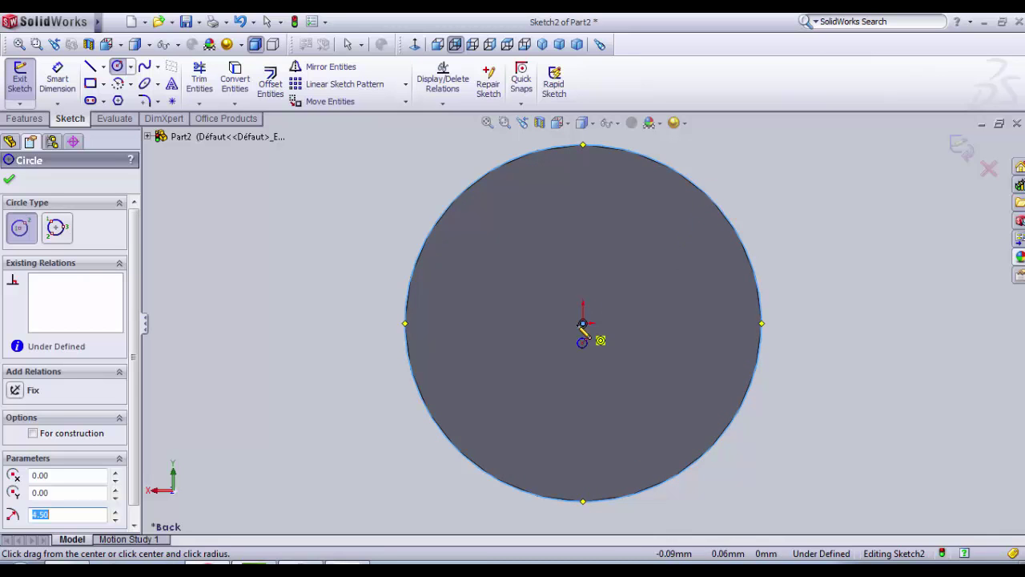
click(583, 324)
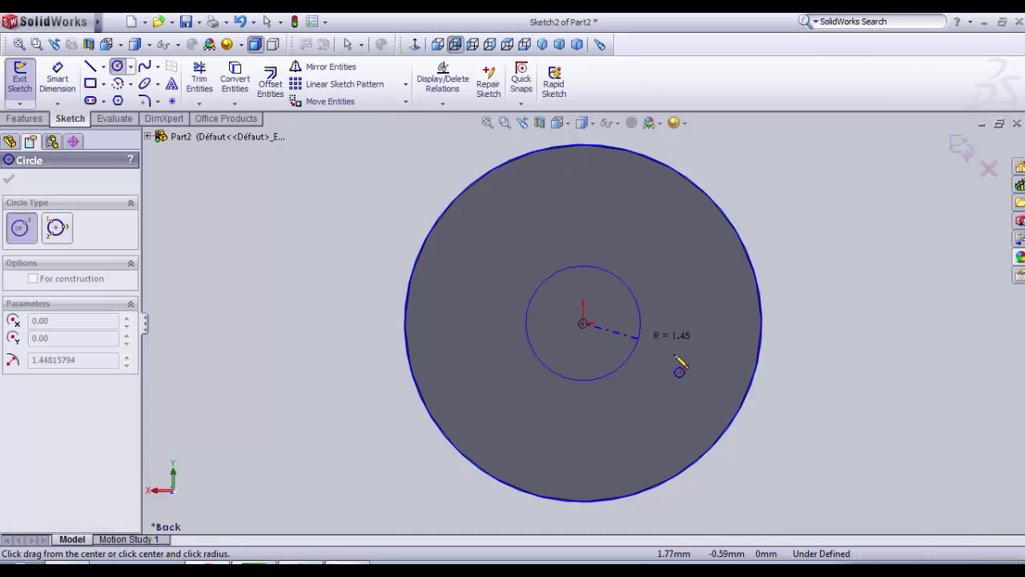
click(773, 400)
click(57, 80)
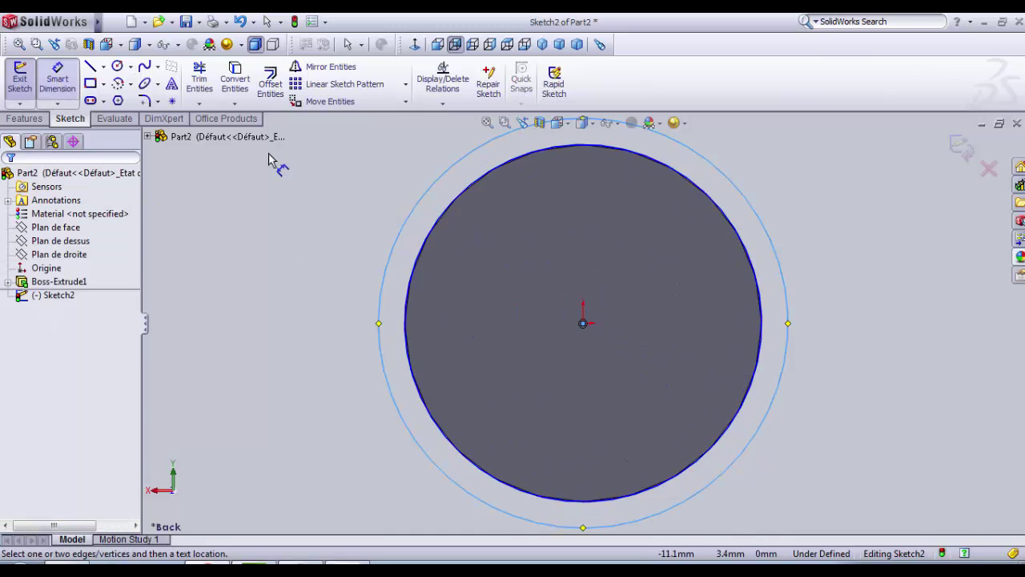
scroll(686, 201, up, 2)
click(717, 206)
click(793, 205)
text(11)
key(Return)
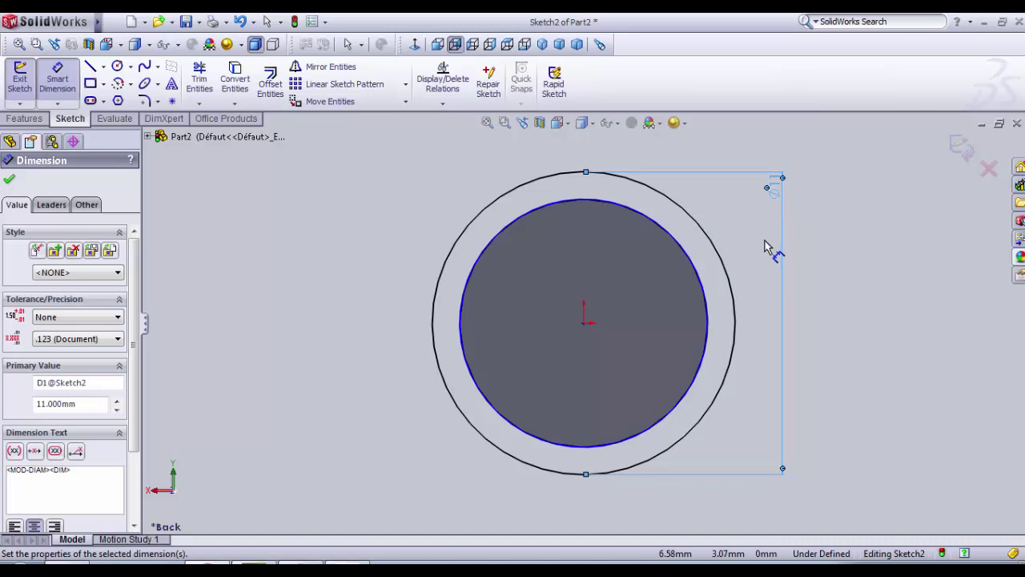
key(f)
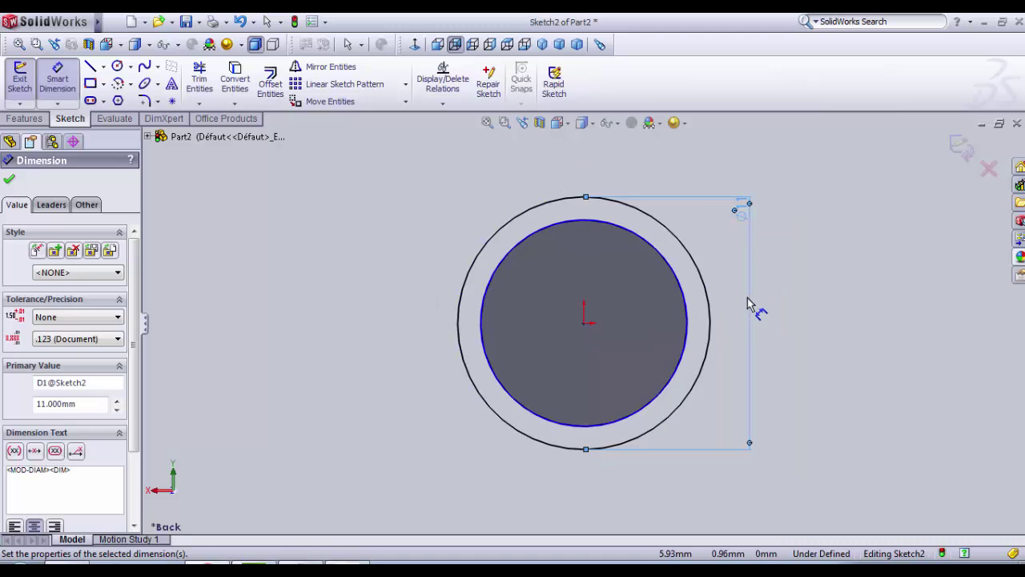
Step: Exit the sketch and set up a blind boss extrusion of the ring, 2 mm deep and reversed to run along the shaft
click(19, 80)
middle_drag(350, 217, 545, 382)
scroll(434, 384, up, 5)
scroll(424, 384, down, 5)
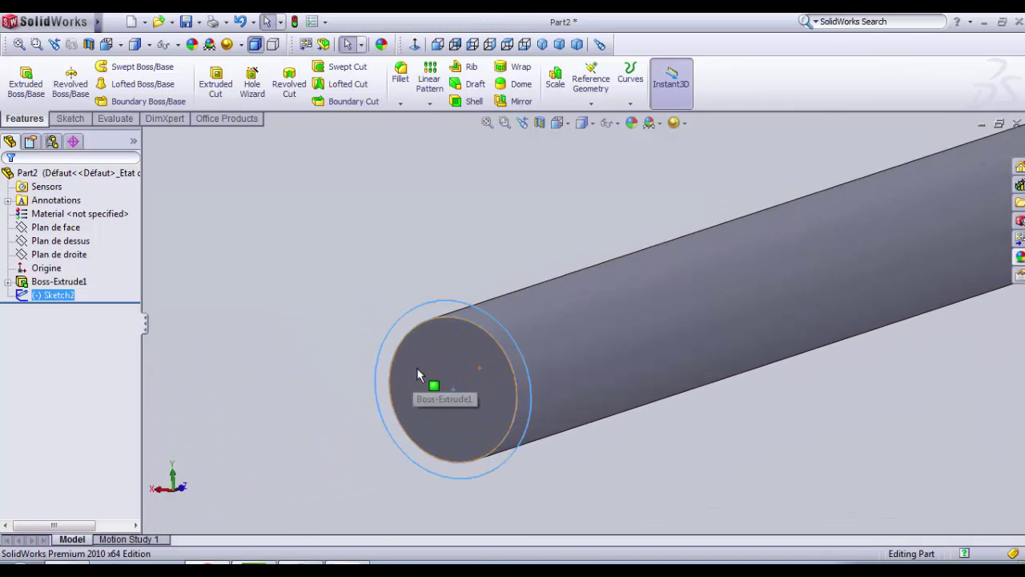
scroll(519, 473, down, 2)
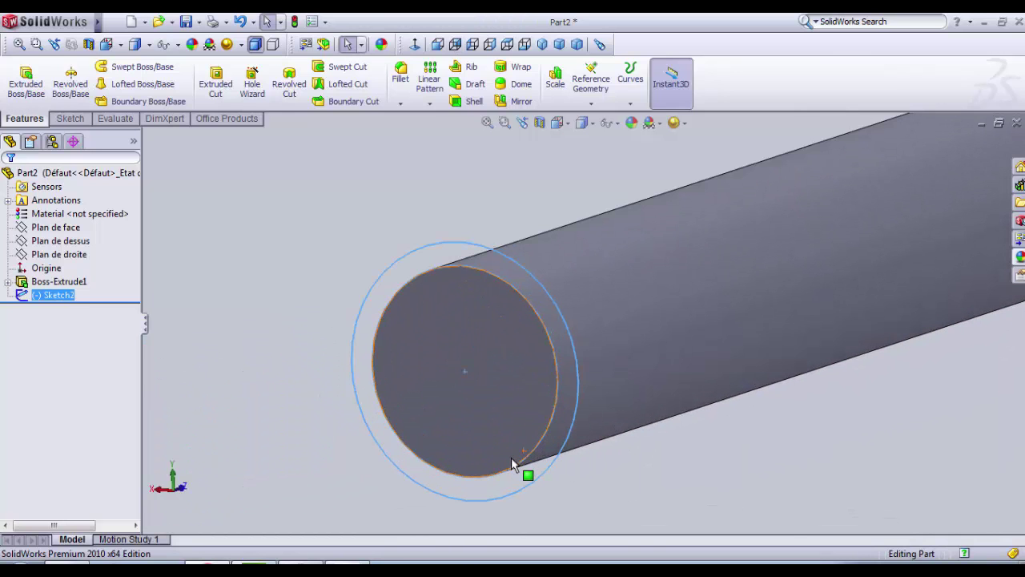
scroll(334, 335, up, 3)
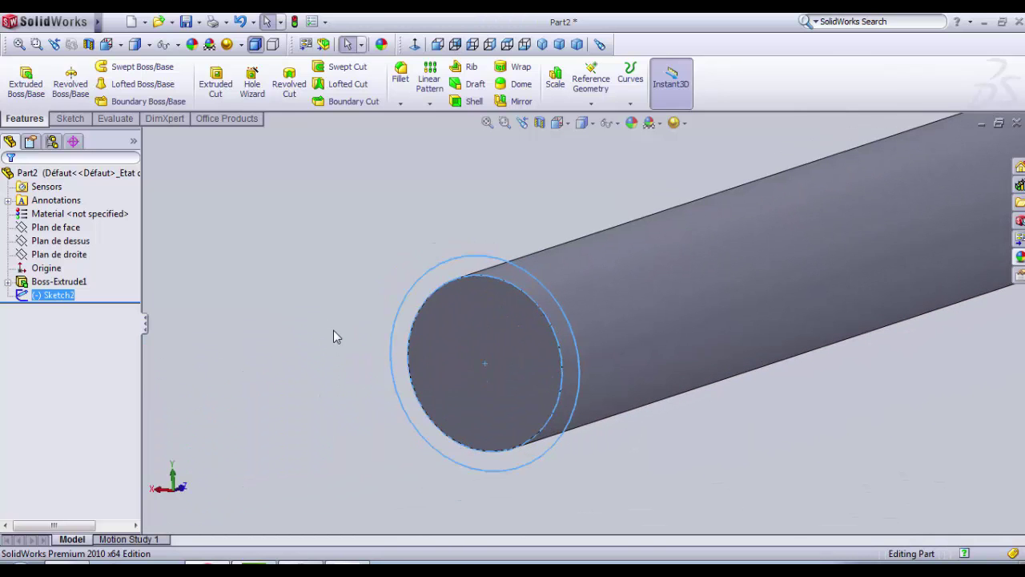
click(40, 80)
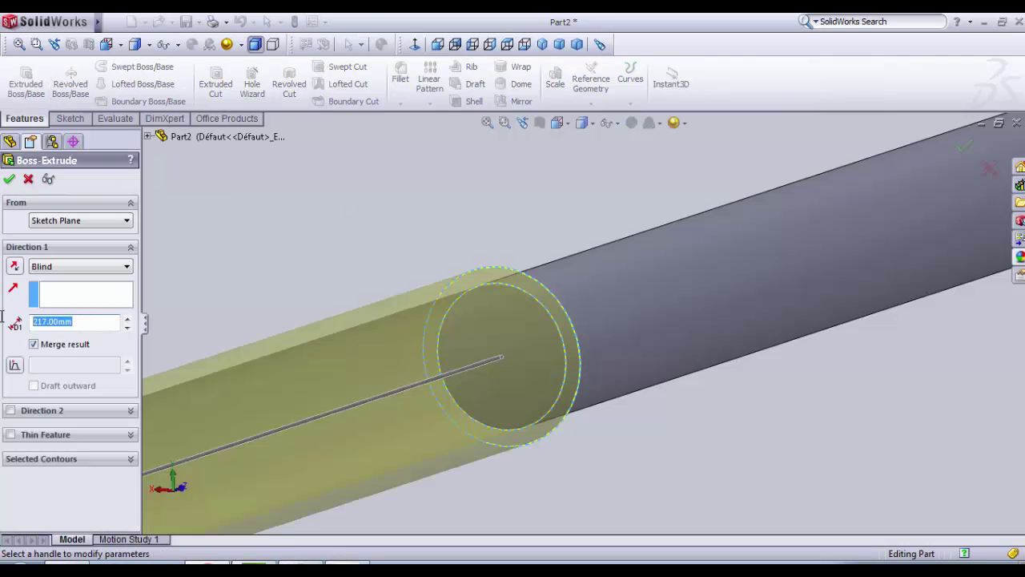
text(2)
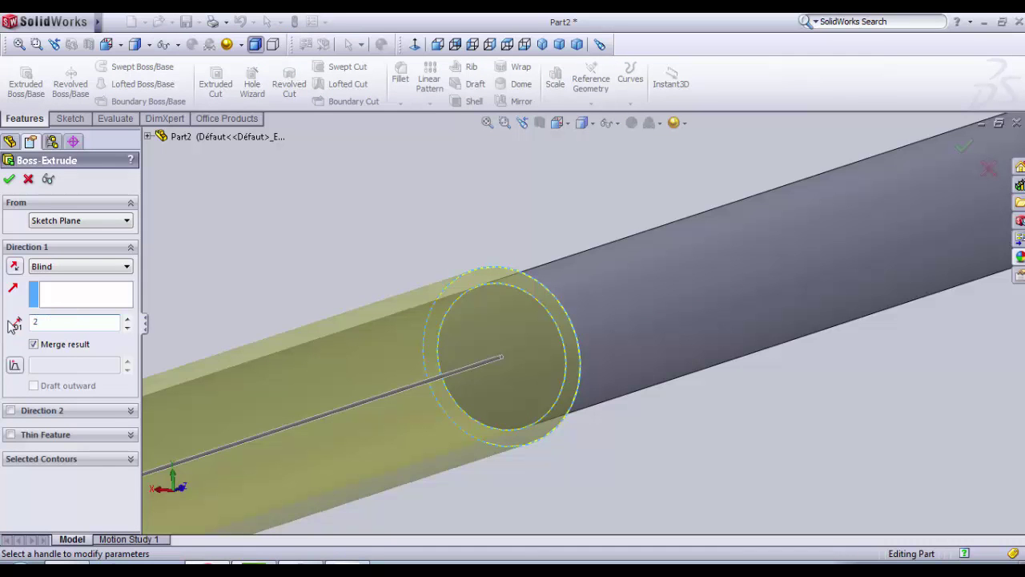
key(Return)
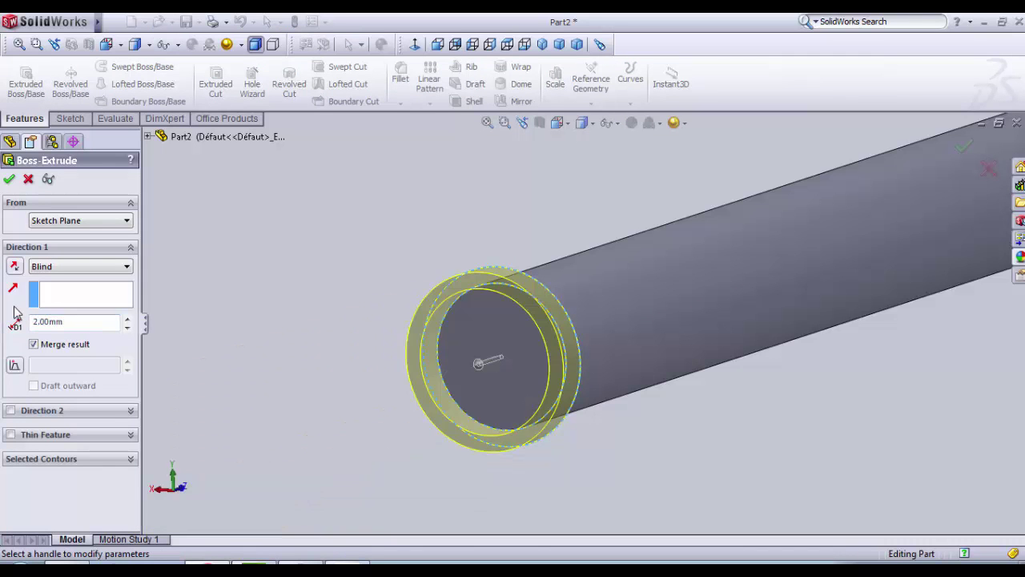
click(15, 265)
middle_drag(481, 346, 471, 362)
scroll(473, 376, down, 3)
scroll(660, 314, up, 2)
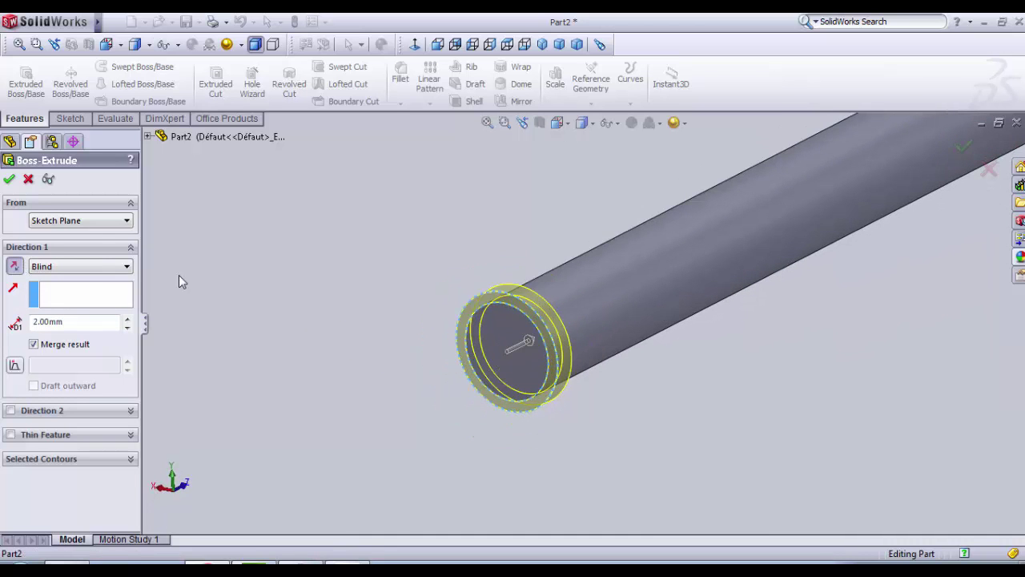
Step: Start the ring extrusion from a 5 mm offset flipped onto the shaft, and accept the collar
click(56, 221)
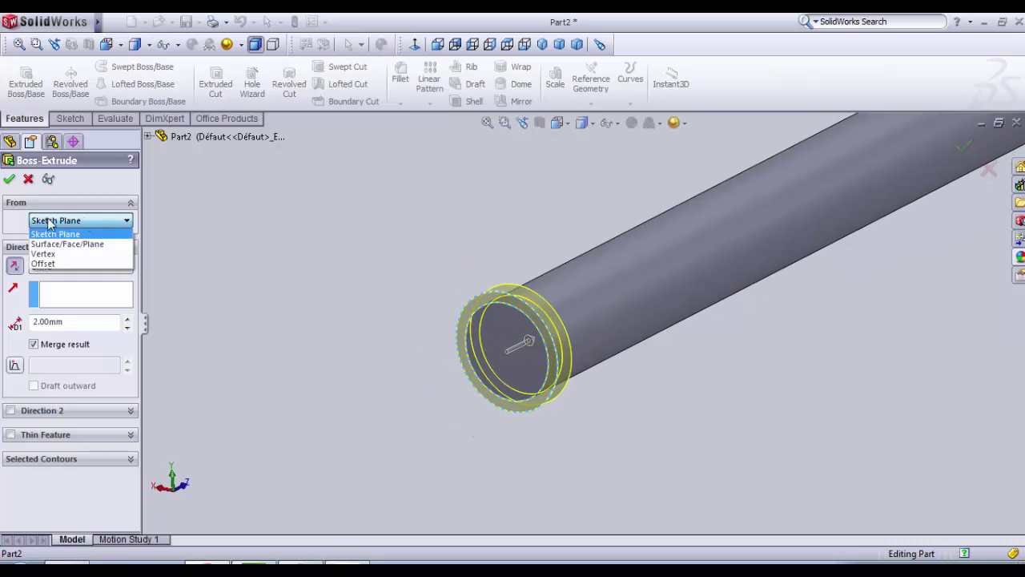
click(72, 264)
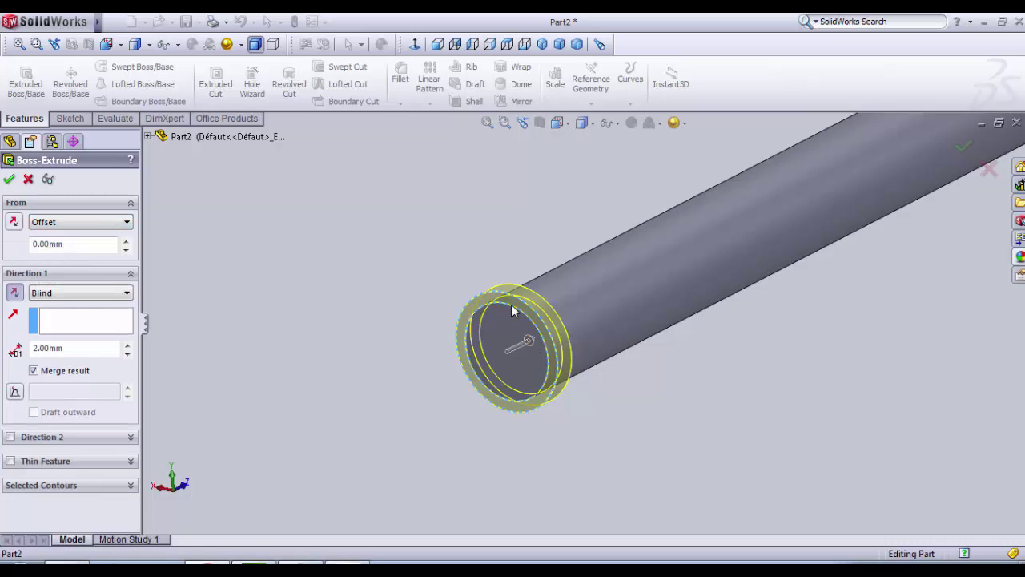
scroll(550, 308, down, 3)
middle_drag(470, 270, 459, 368)
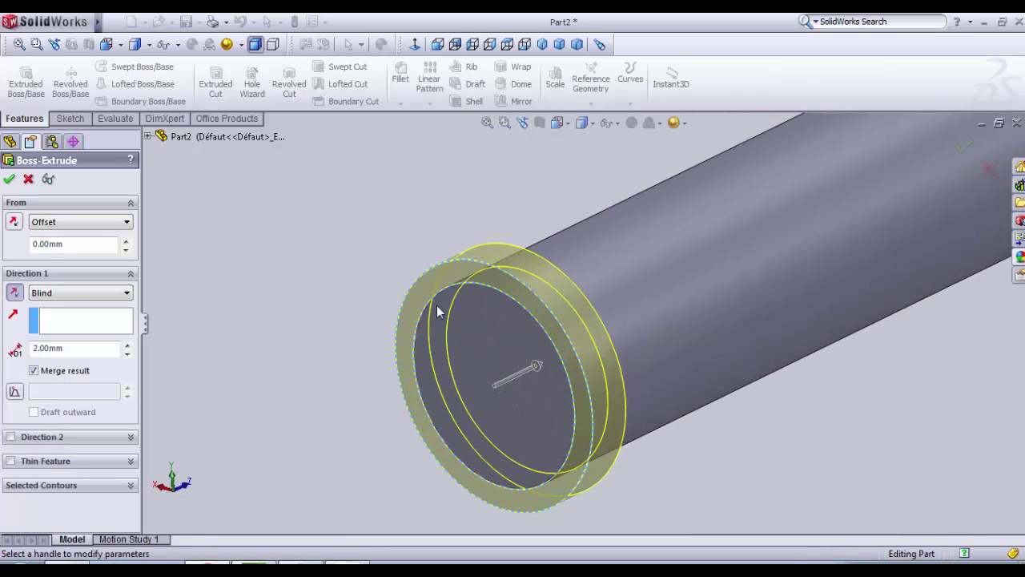
scroll(470, 302, up, 3)
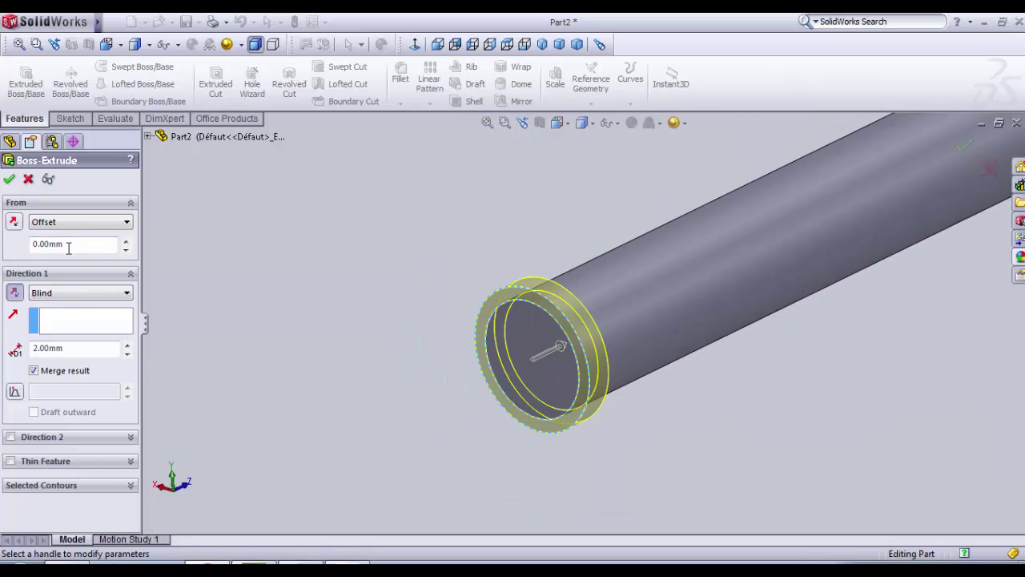
drag(69, 248, 27, 245)
key(Return)
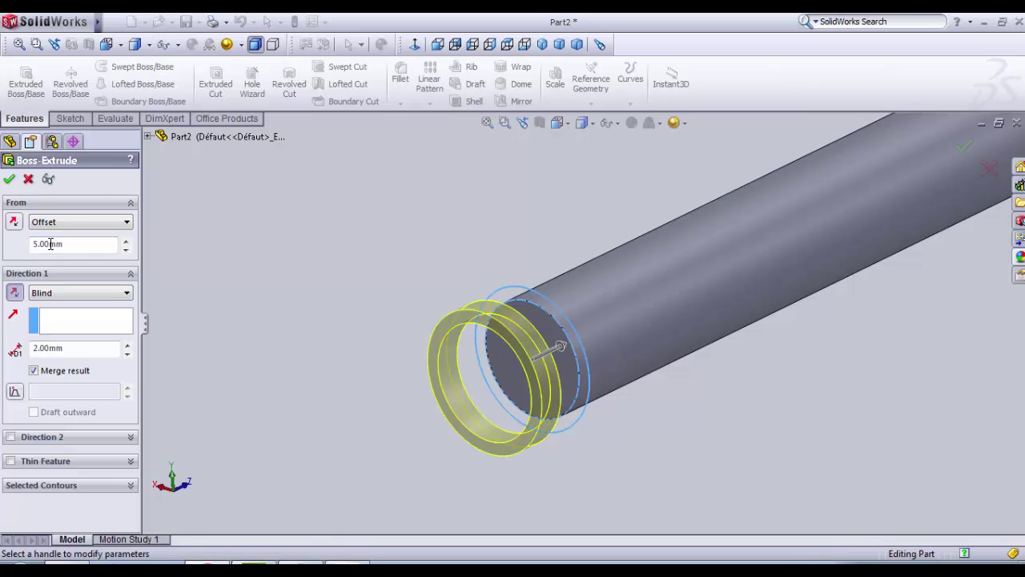
click(16, 221)
scroll(566, 359, up, 4)
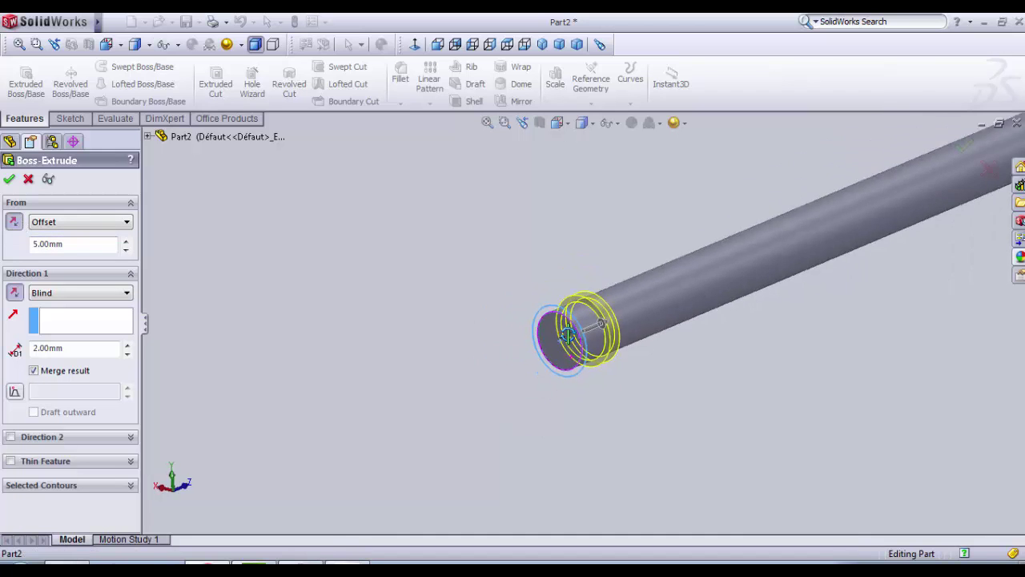
scroll(581, 356, up, 3)
scroll(601, 320, down, 5)
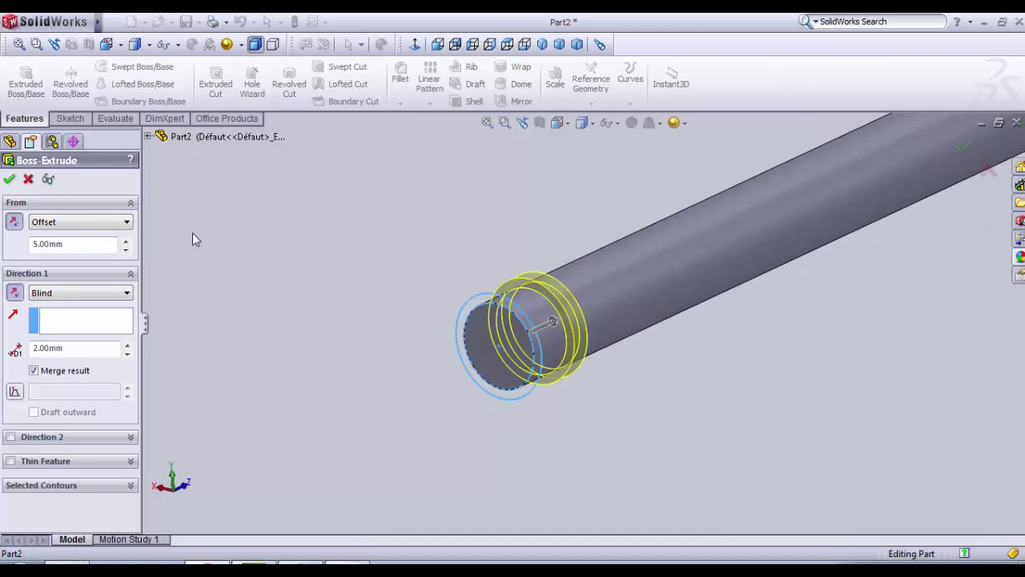
click(10, 179)
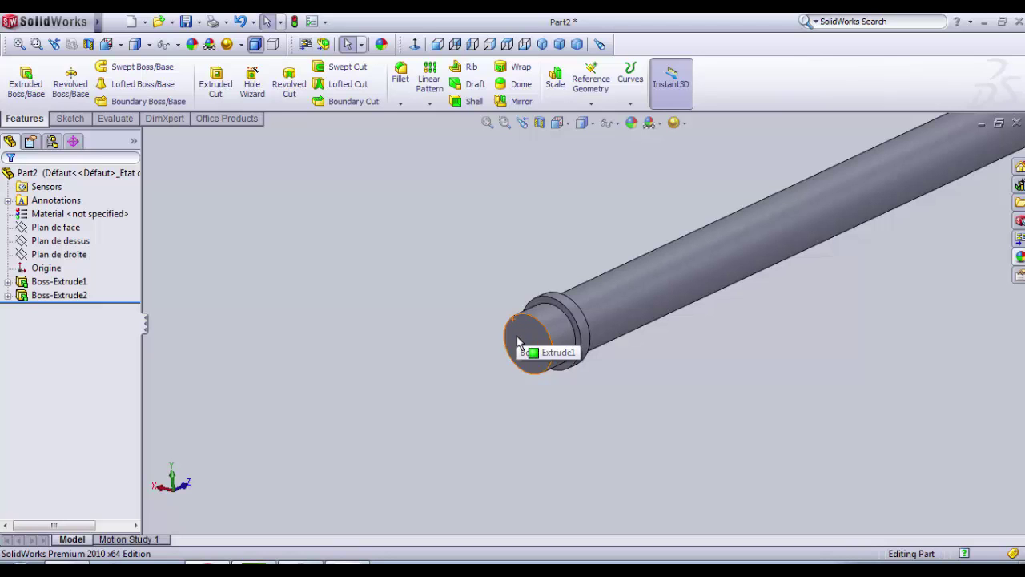
Step: Create a reference plane 31 mm from the shaft's end face beside the collar, flipped towards the shaft body
scroll(675, 280, up, 3)
middle_drag(673, 337, 644, 320)
scroll(536, 308, down, 2)
scroll(536, 308, down, 1)
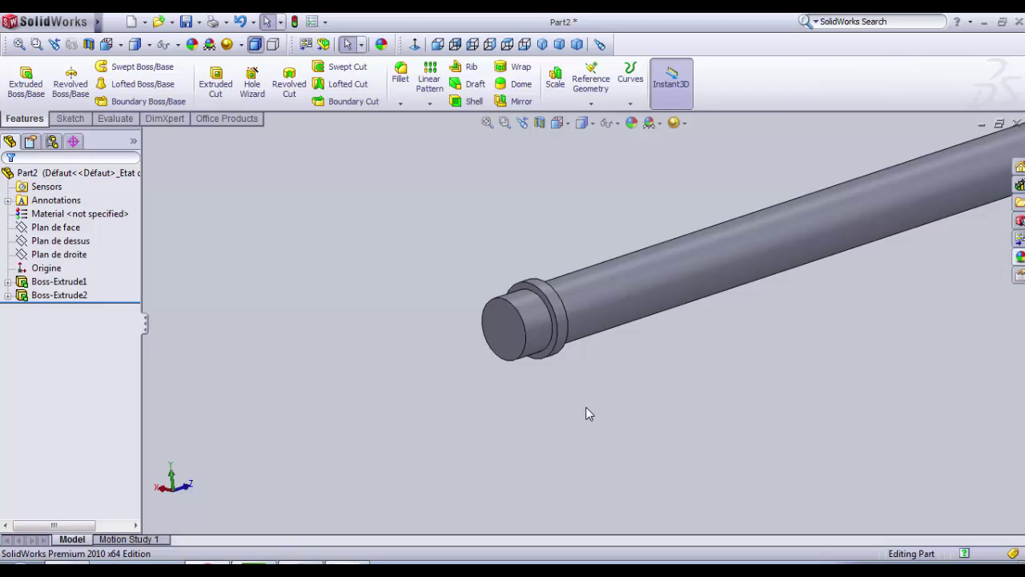
click(590, 84)
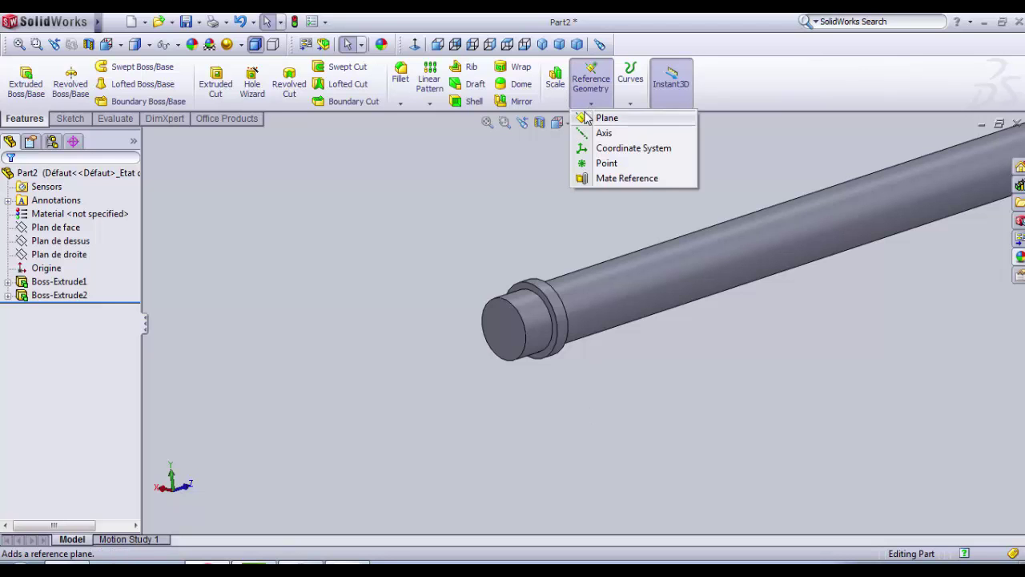
click(607, 117)
click(531, 346)
scroll(537, 328, down, 3)
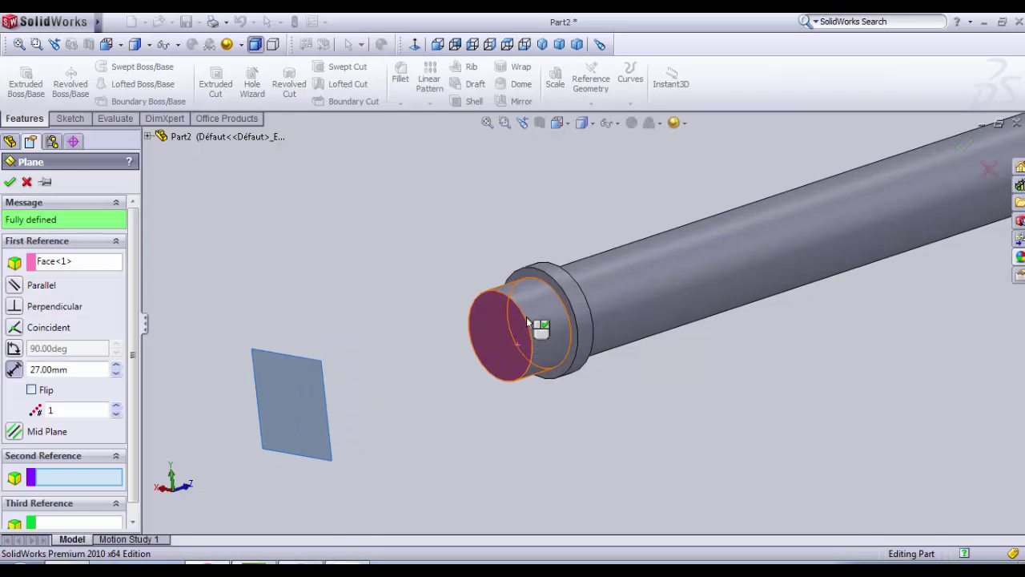
click(31, 390)
drag(74, 371, 33, 368)
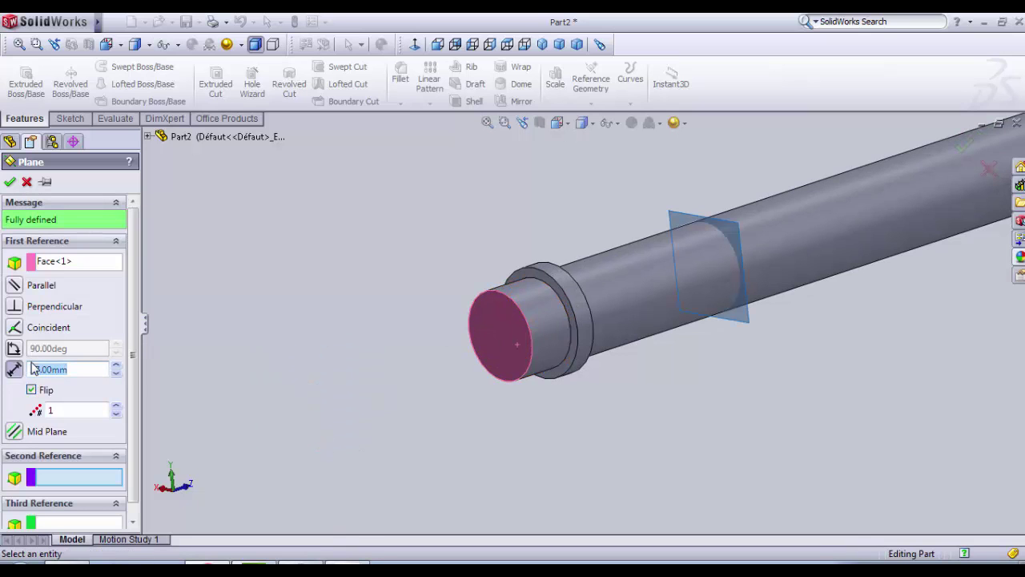
key(BackSpace)
text(31)
key(Return)
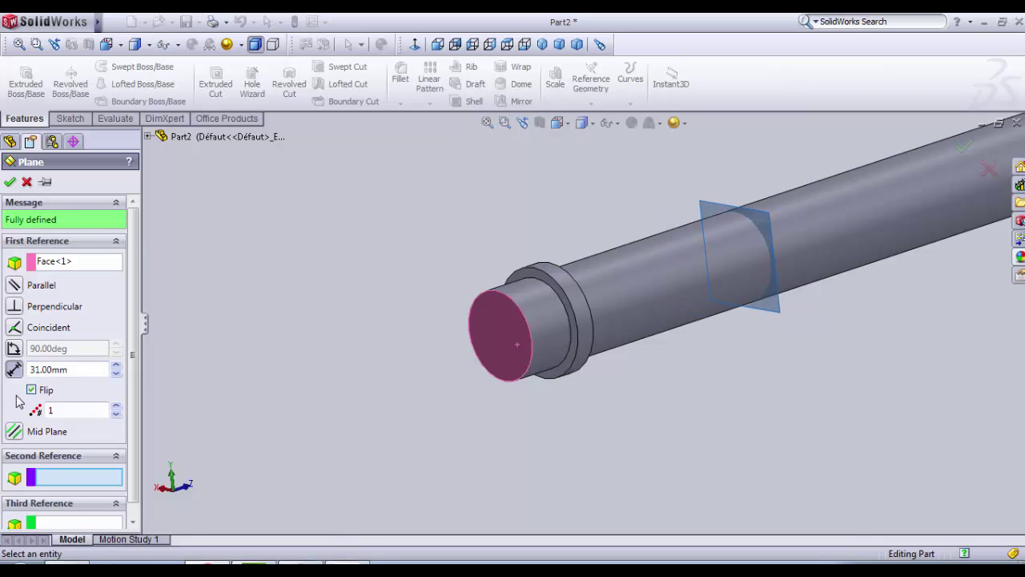
scroll(468, 356, up, 3)
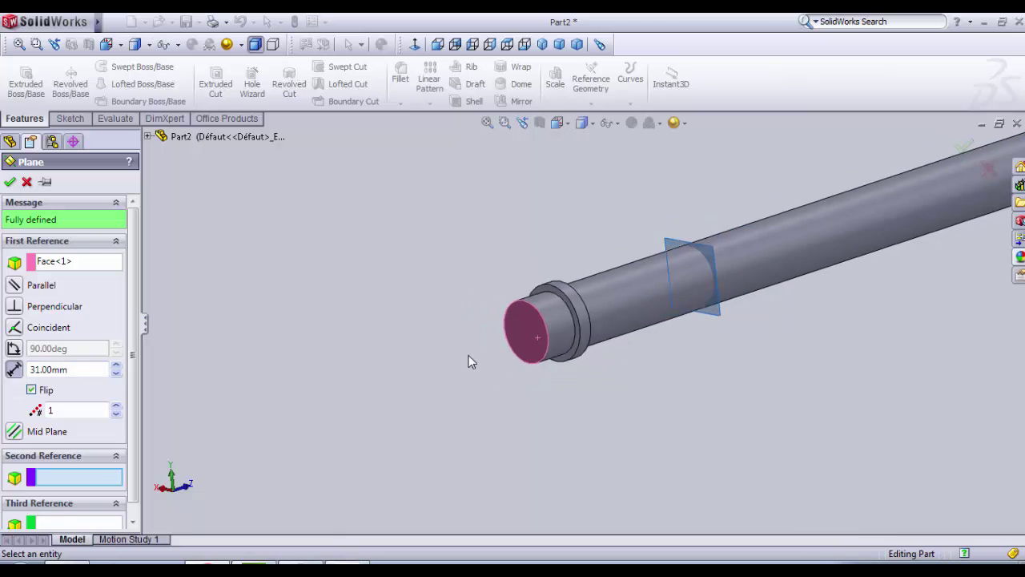
click(10, 181)
Step: Open a new sketch on the offset reference plane and orient the view normal to it
middle_drag(646, 240, 574, 428)
scroll(574, 427, down, 1)
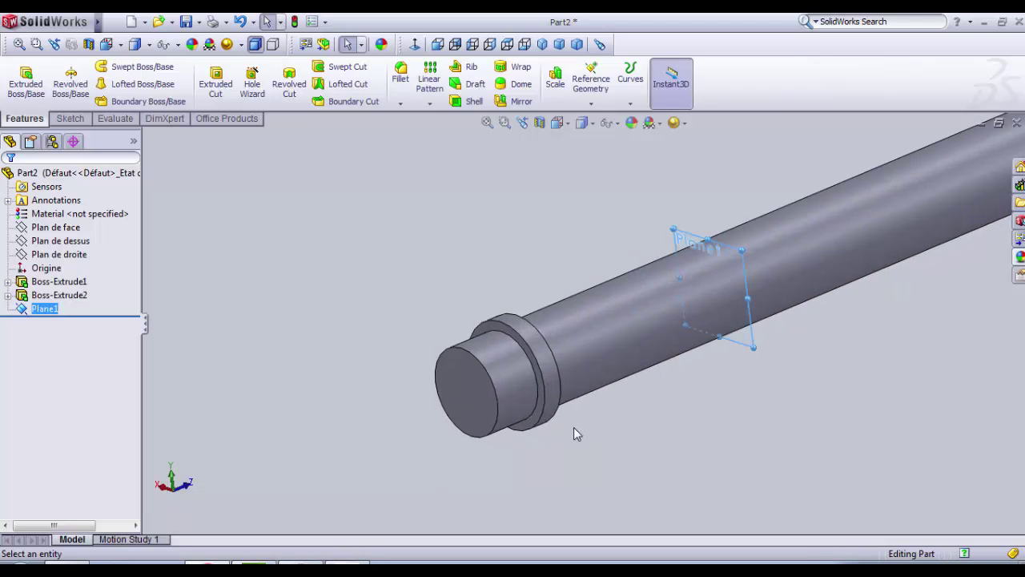
click(630, 484)
click(45, 309)
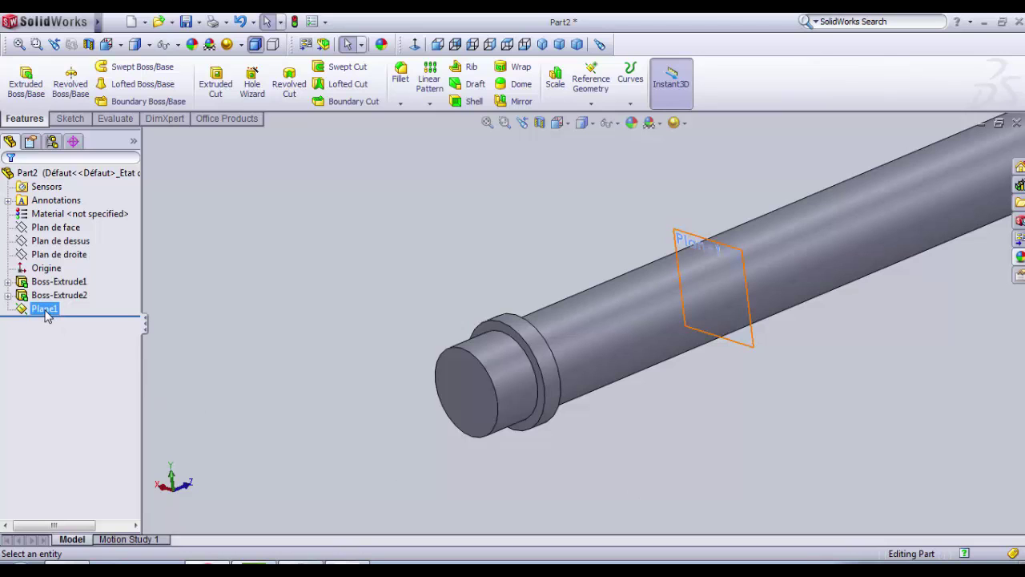
click(48, 311)
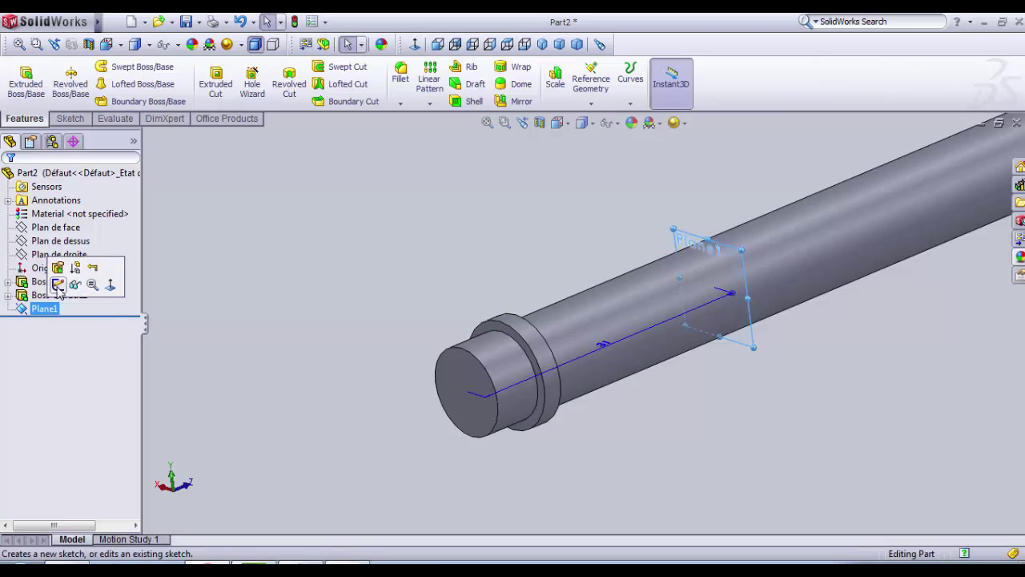
click(62, 284)
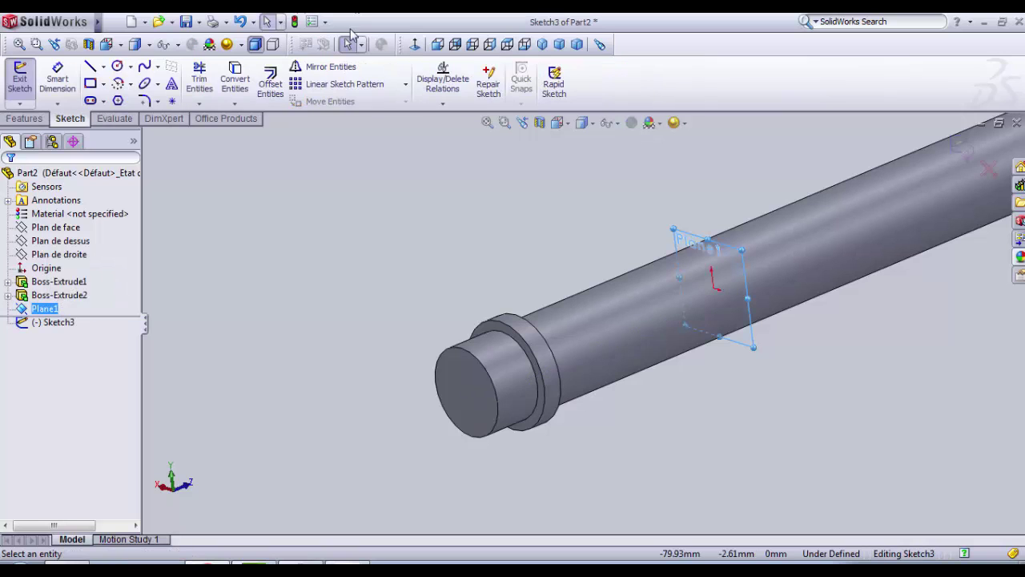
click(414, 45)
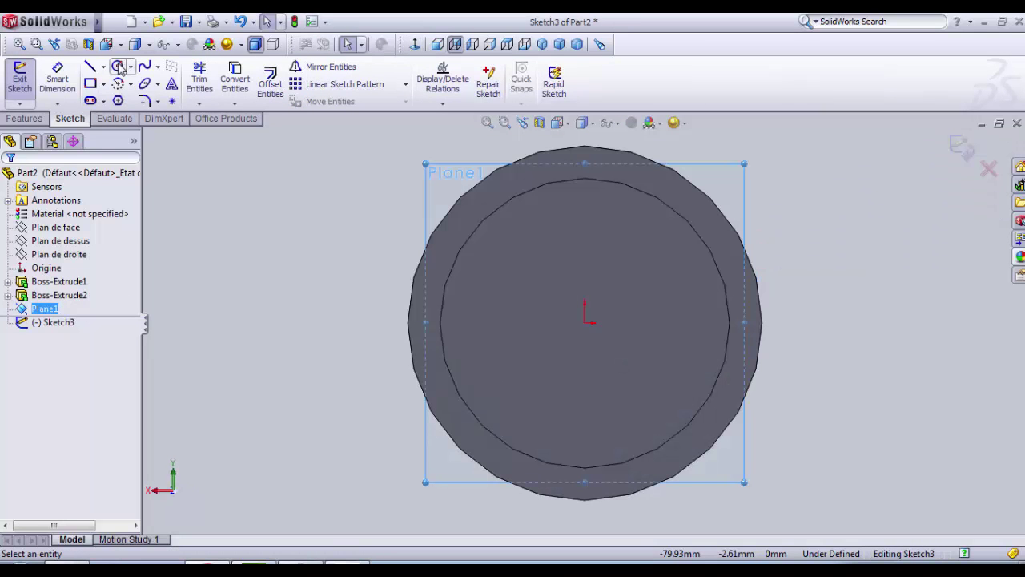
click(355, 568)
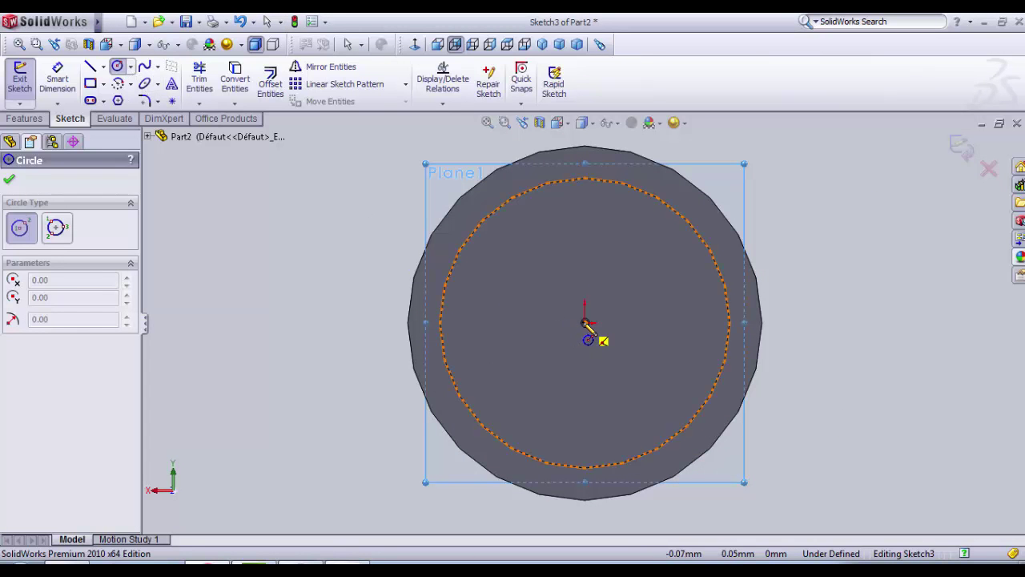
Step: Sketch a circle centred on the origin, dimension its diameter to 9.6 mm, and exit the sketch
click(584, 321)
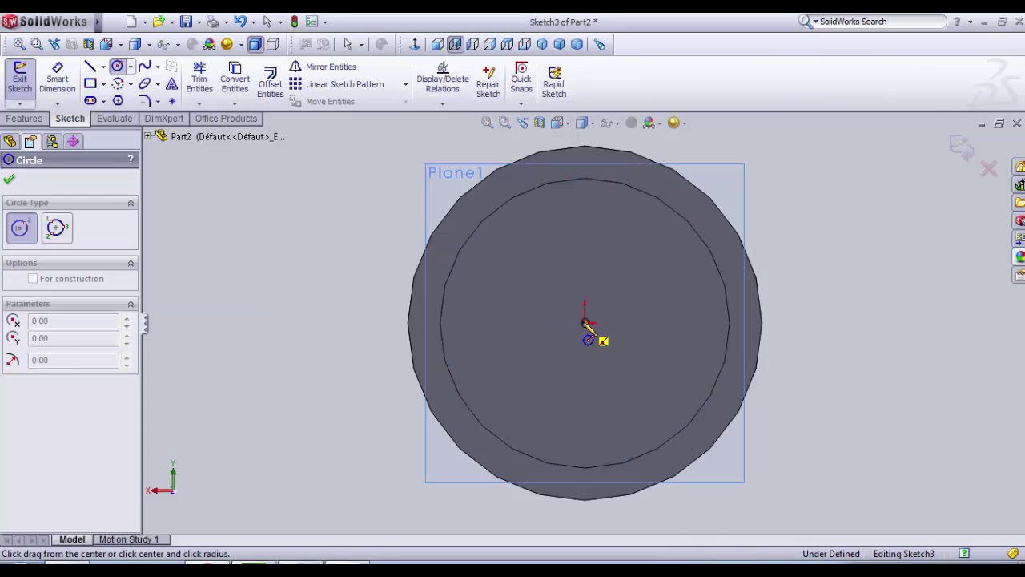
click(735, 447)
click(58, 78)
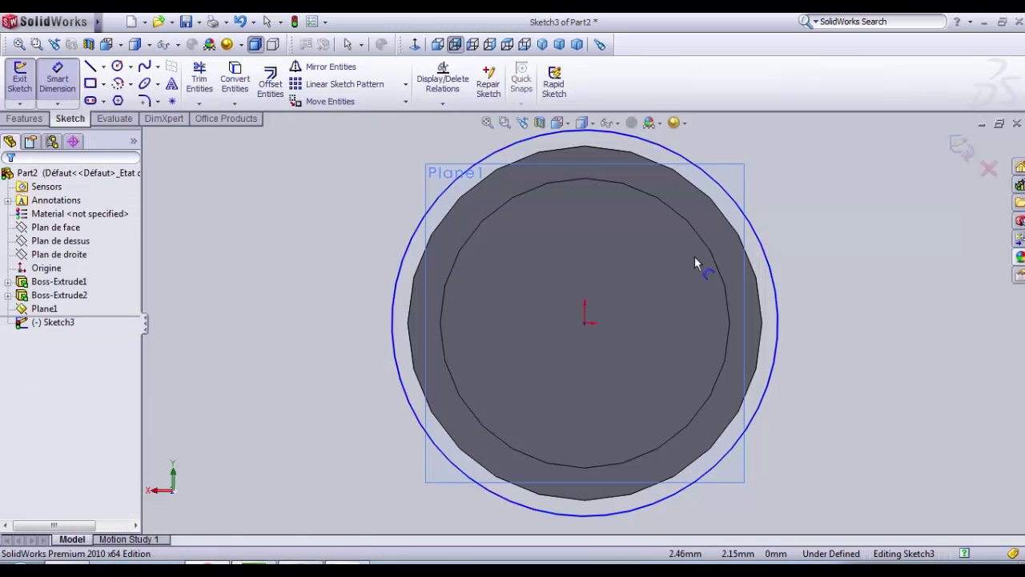
click(765, 250)
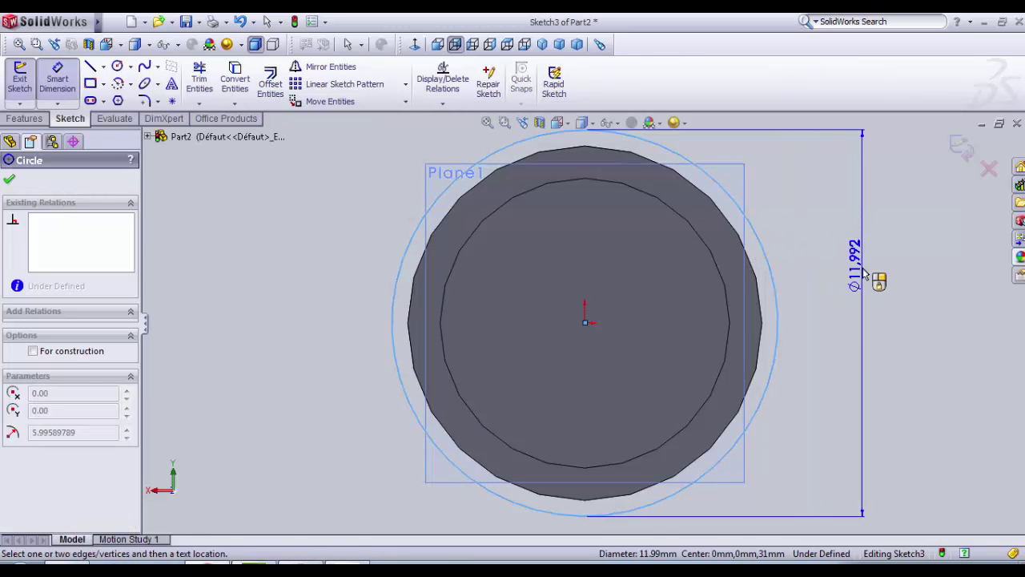
click(867, 278)
text(9.6)
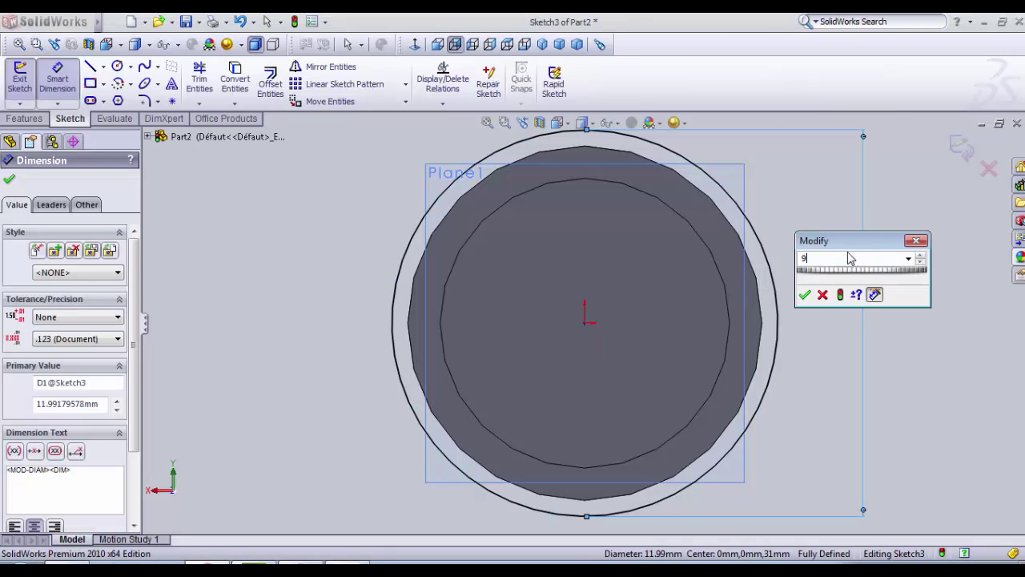
click(805, 295)
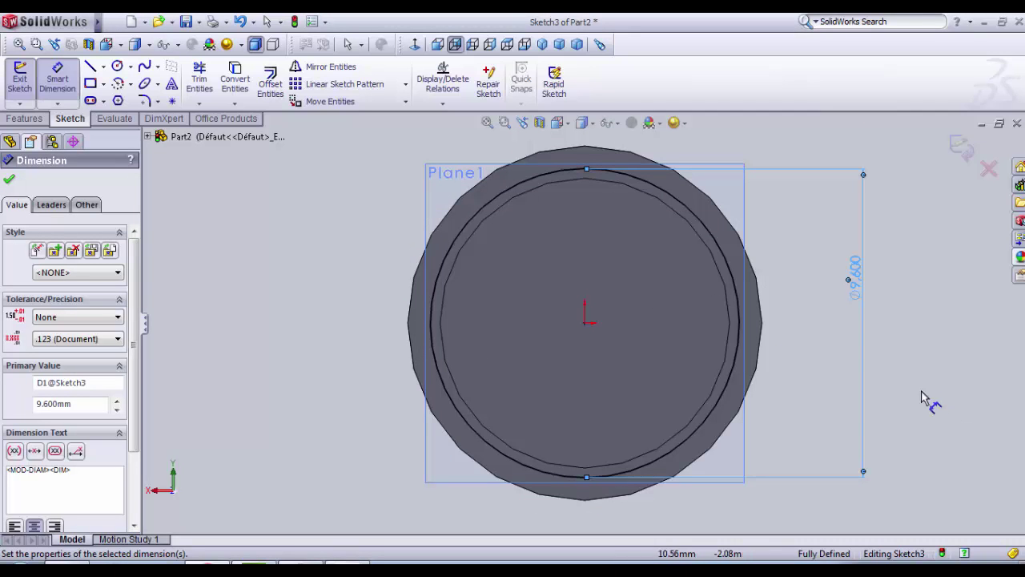
key(z)
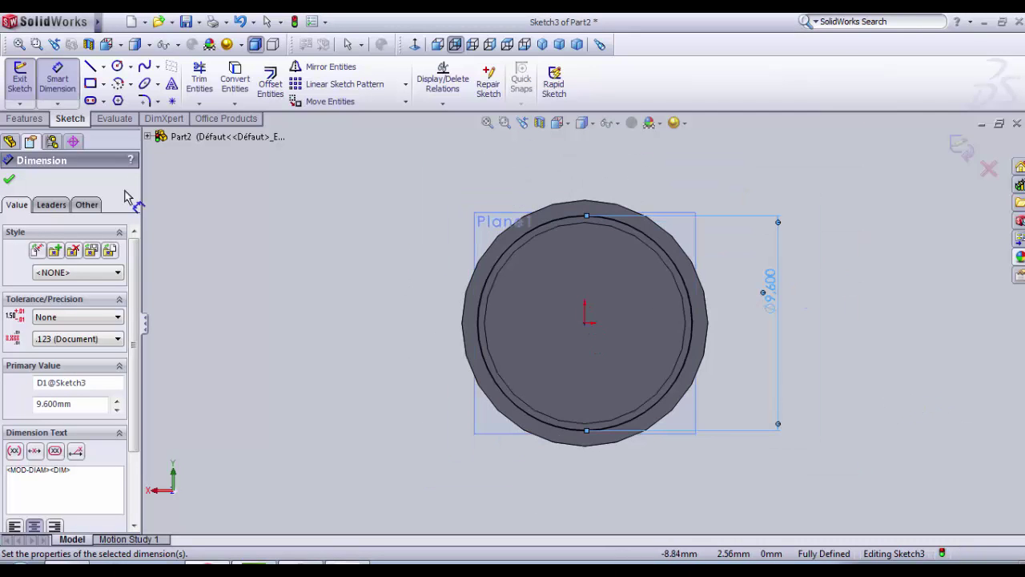
click(19, 80)
Step: Start a Helix/Spiral curve from the circle sketch on the offset plane and inspect its preview along the shaft
middle_drag(372, 275, 382, 429)
scroll(481, 364, down, 3)
middle_drag(481, 363, 462, 396)
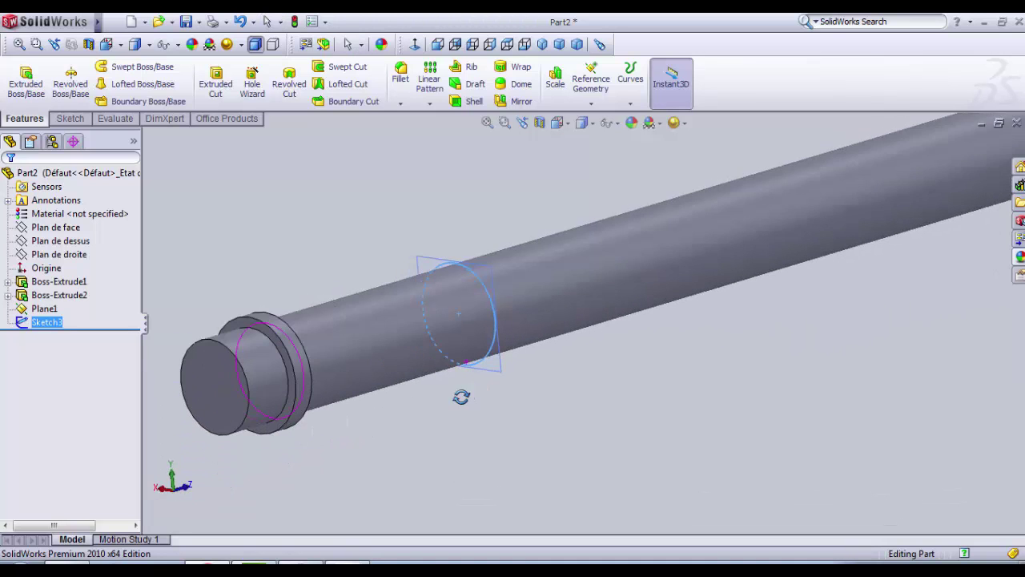
middle_drag(483, 243, 504, 205)
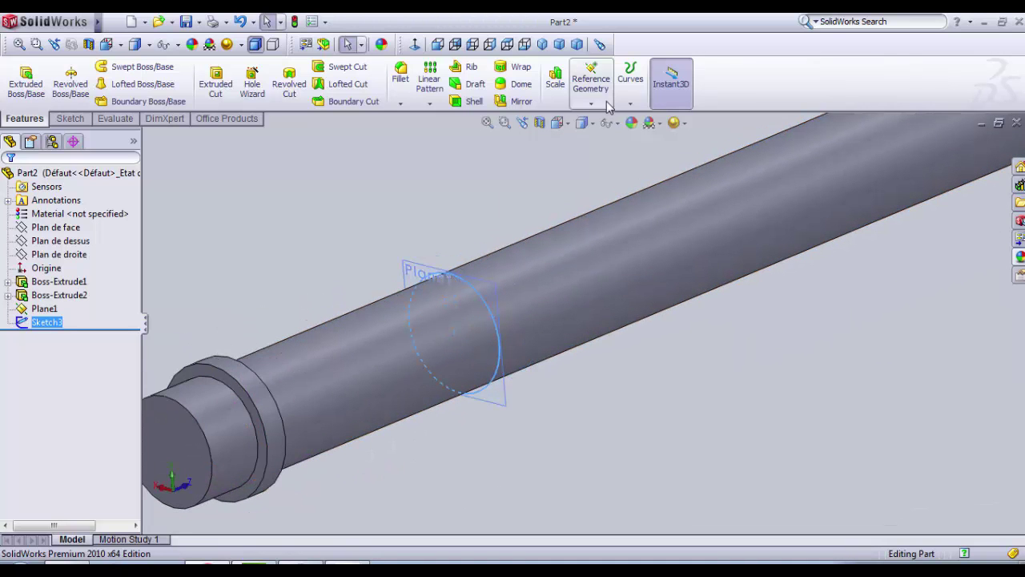
click(629, 104)
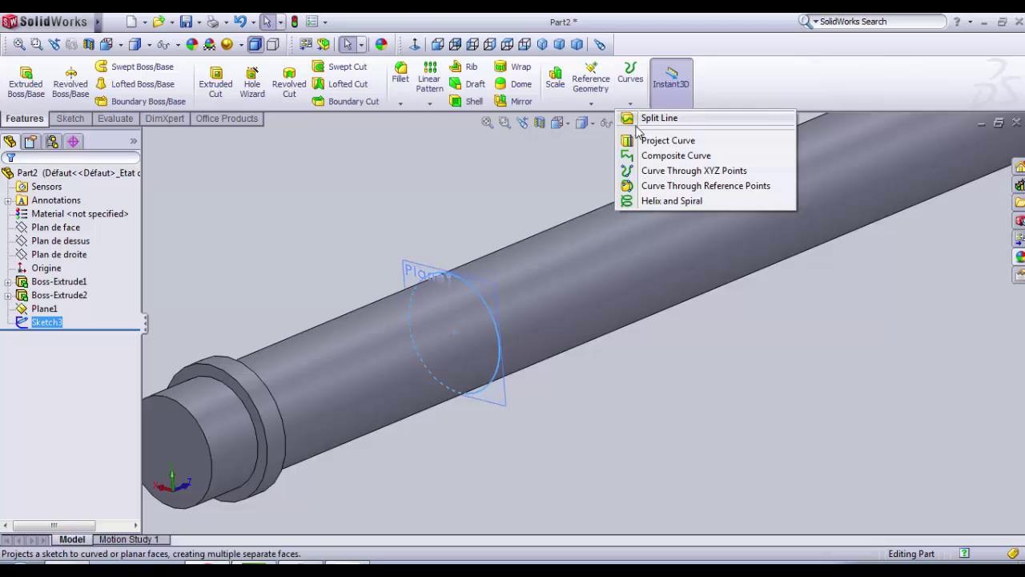
click(669, 201)
scroll(771, 320, up, 3)
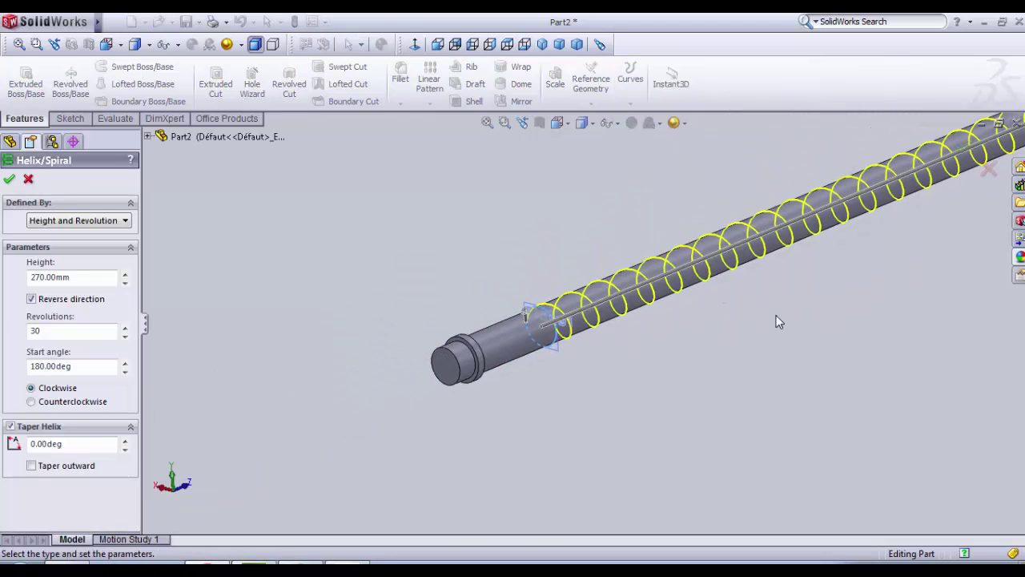
scroll(770, 265, up, 2)
scroll(768, 257, down, 4)
scroll(526, 353, up, 5)
scroll(519, 336, up, 2)
scroll(528, 332, down, 4)
scroll(588, 315, down, 3)
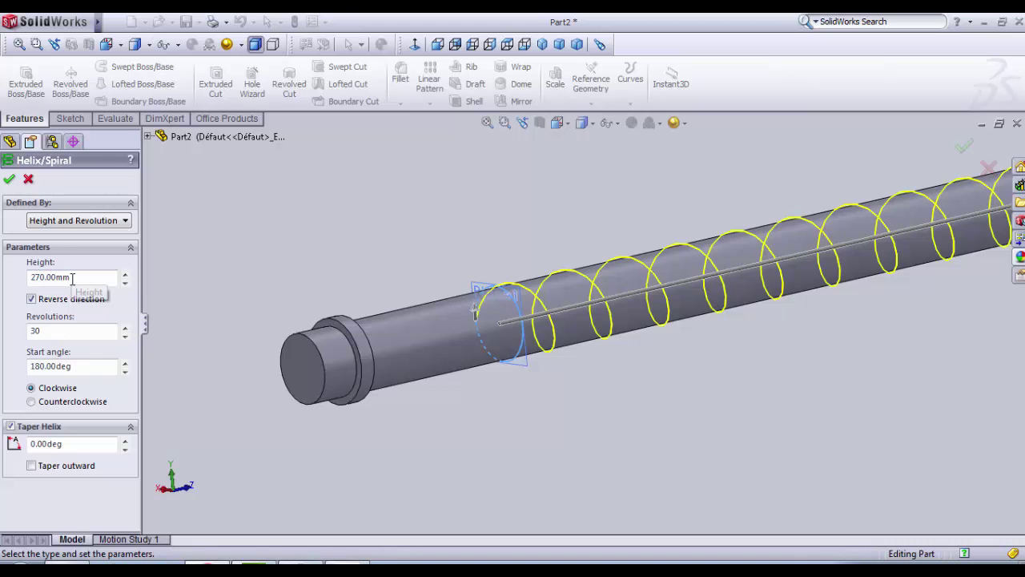
Step: Set the helix height to 146 mm with 30 revolutions and accept the curve
drag(72, 277, 22, 289)
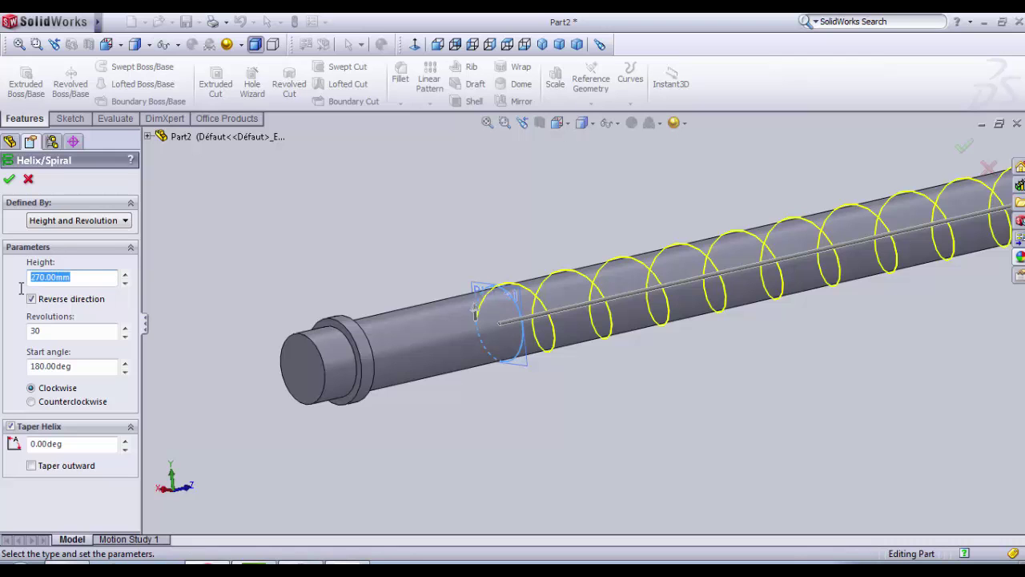
text(1)
text(30)
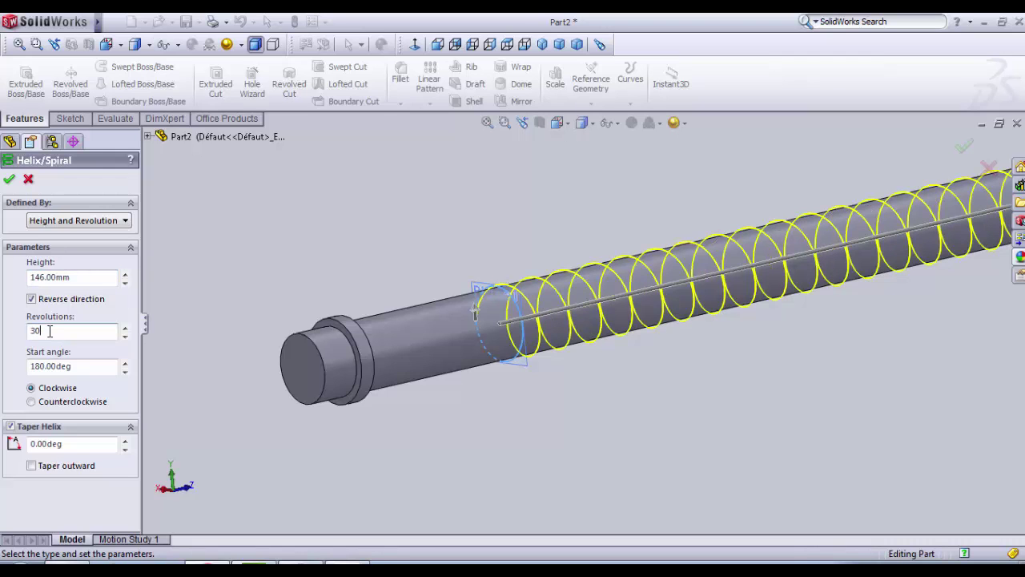
scroll(847, 387, up, 5)
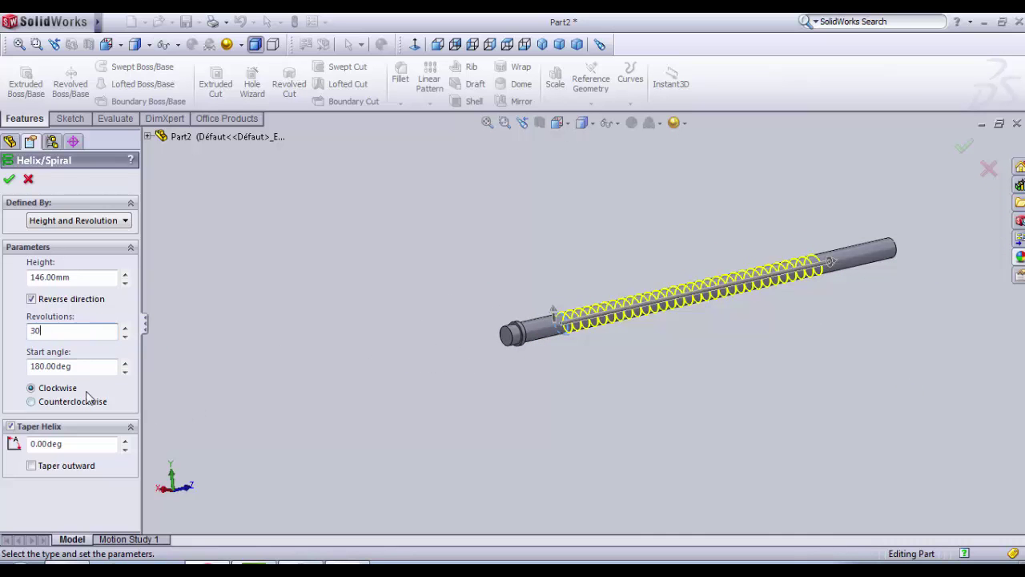
scroll(659, 326, down, 4)
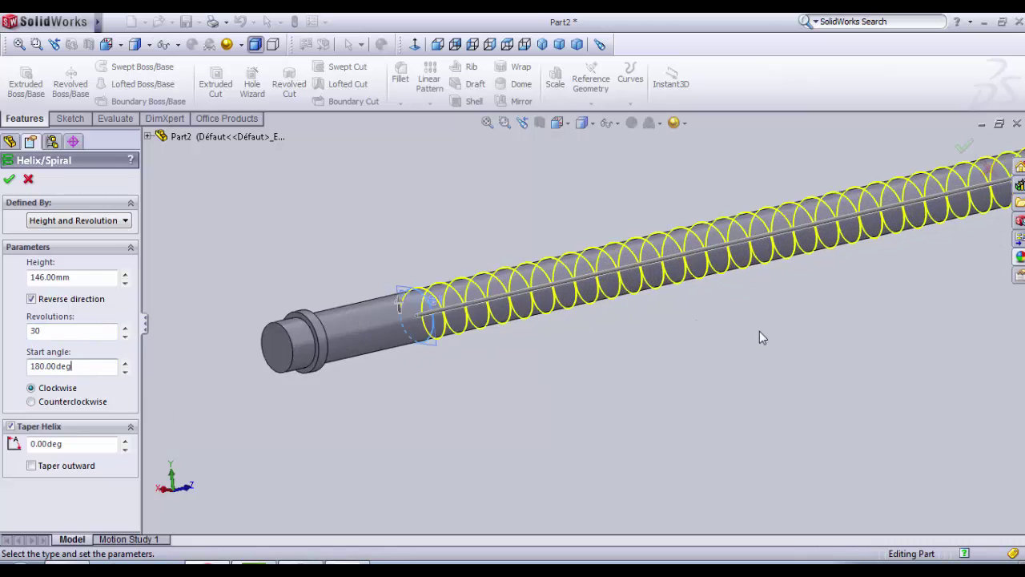
scroll(622, 225, up, 2)
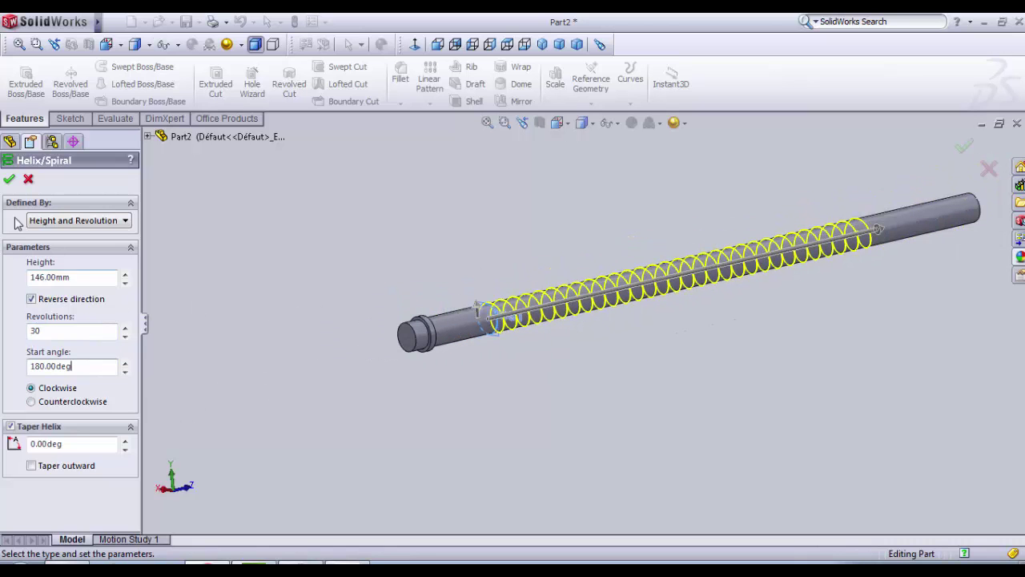
click(8, 178)
click(357, 250)
Step: Open a new sketch on Plan de droite and orient the view normal to it, flipped to the Left view
middle_drag(494, 384, 478, 363)
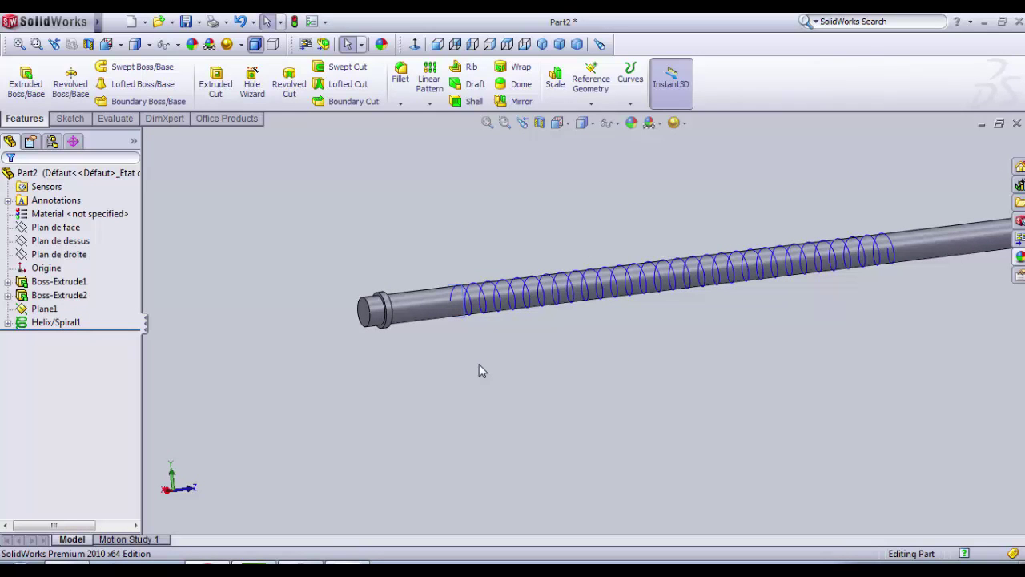
scroll(551, 380, down, 3)
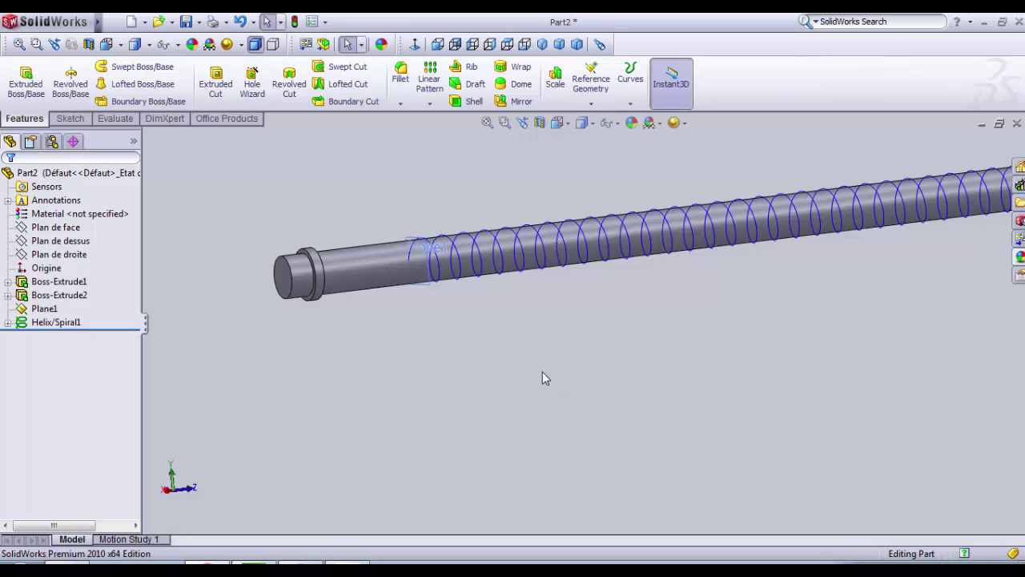
click(49, 241)
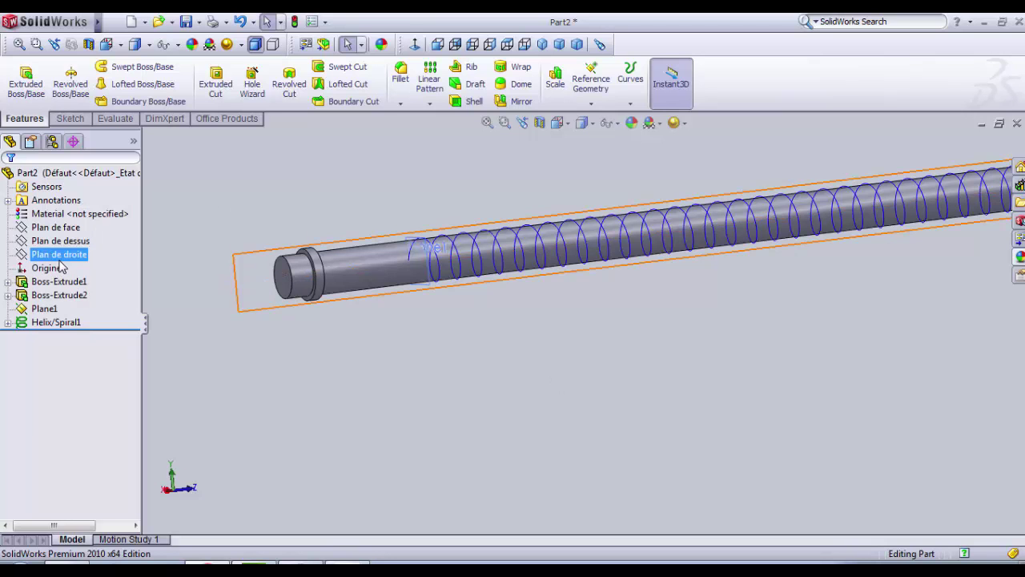
click(57, 254)
middle_drag(306, 384, 339, 375)
scroll(384, 288, down, 3)
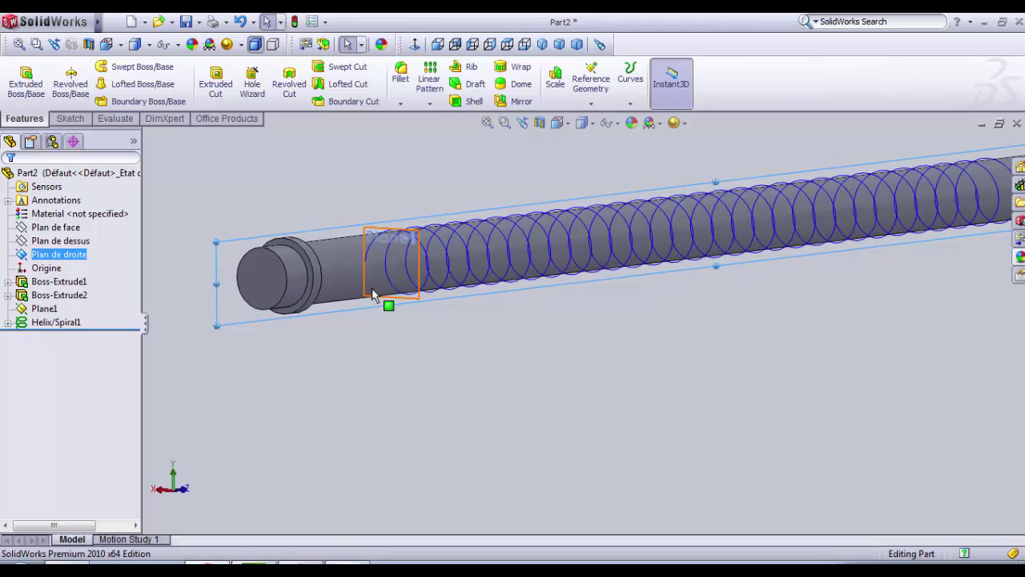
right_click(49, 257)
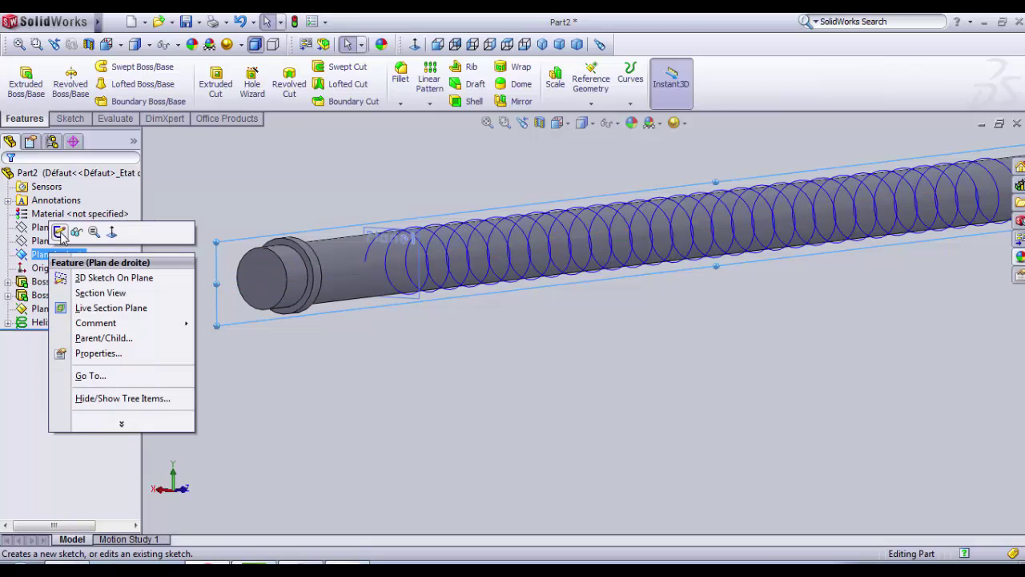
click(60, 232)
click(414, 44)
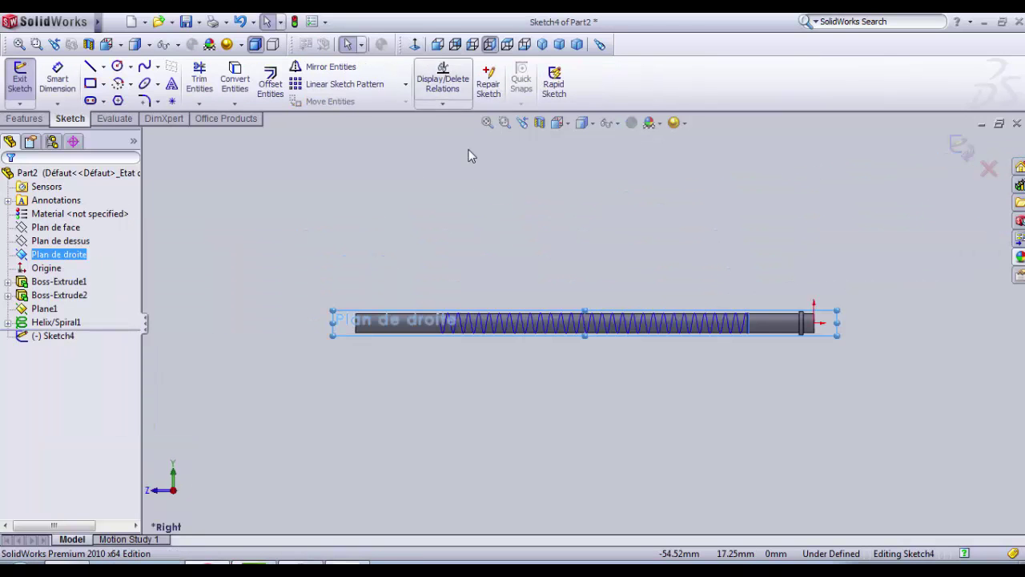
scroll(480, 316, down, 2)
scroll(479, 327, up, 2)
scroll(793, 344, down, 2)
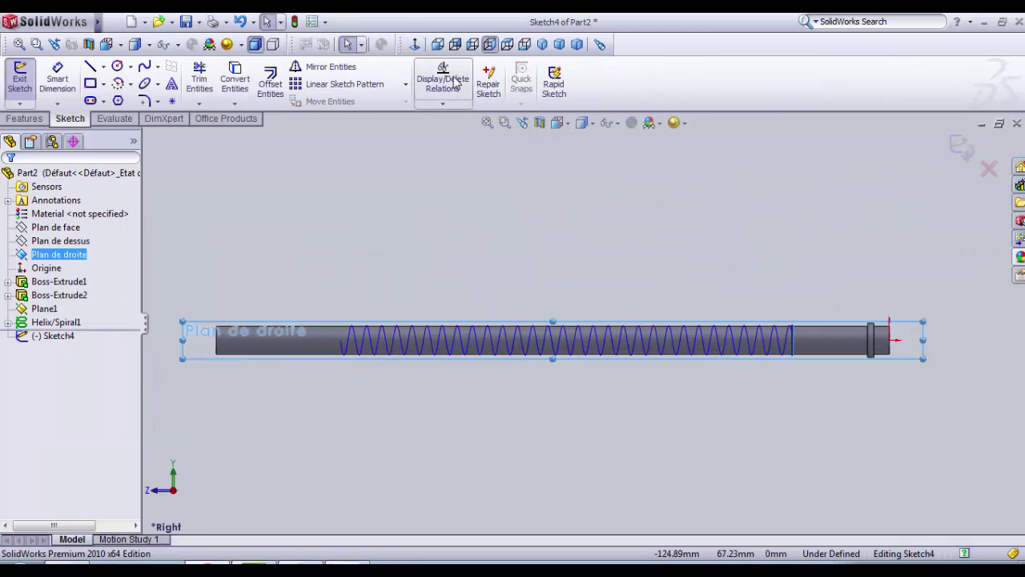
click(413, 44)
Step: Sketch a corner rectangle across the shaft's upper edge, enclosing the second helix crest from the offset plane
scroll(403, 304, down, 3)
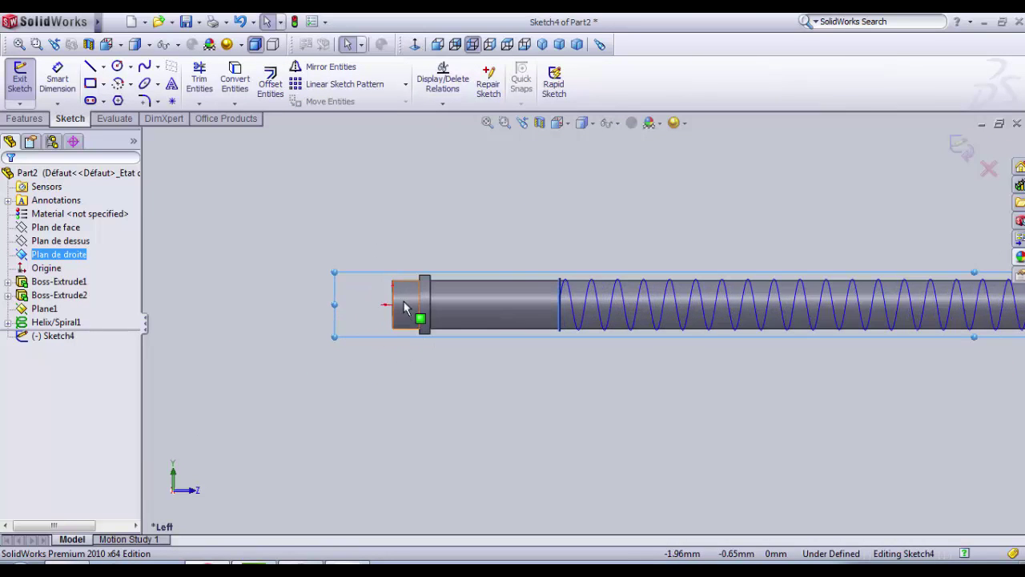
scroll(675, 302, down, 2)
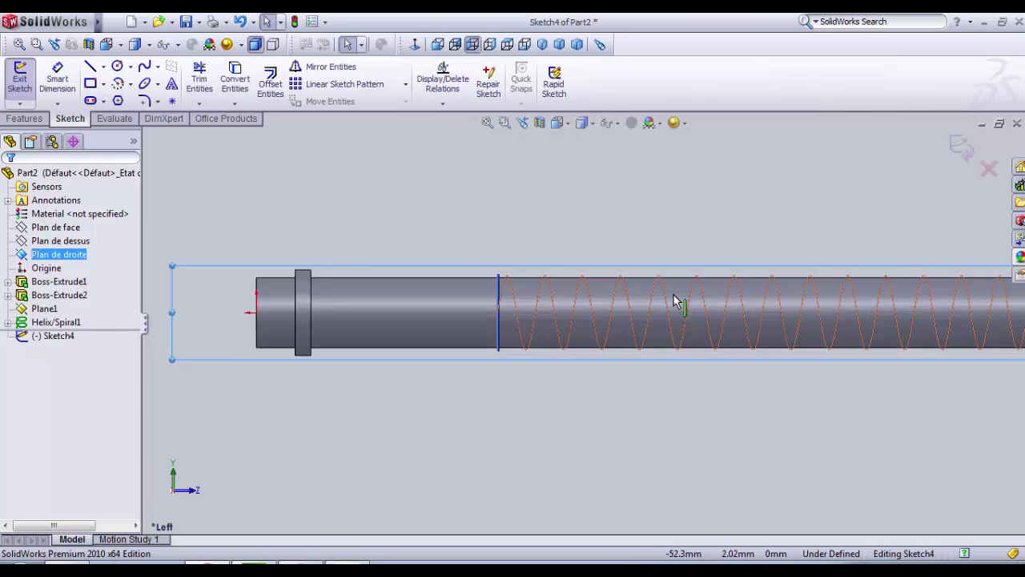
scroll(675, 302, down, 2)
scroll(594, 393, up, 2)
scroll(529, 321, down, 2)
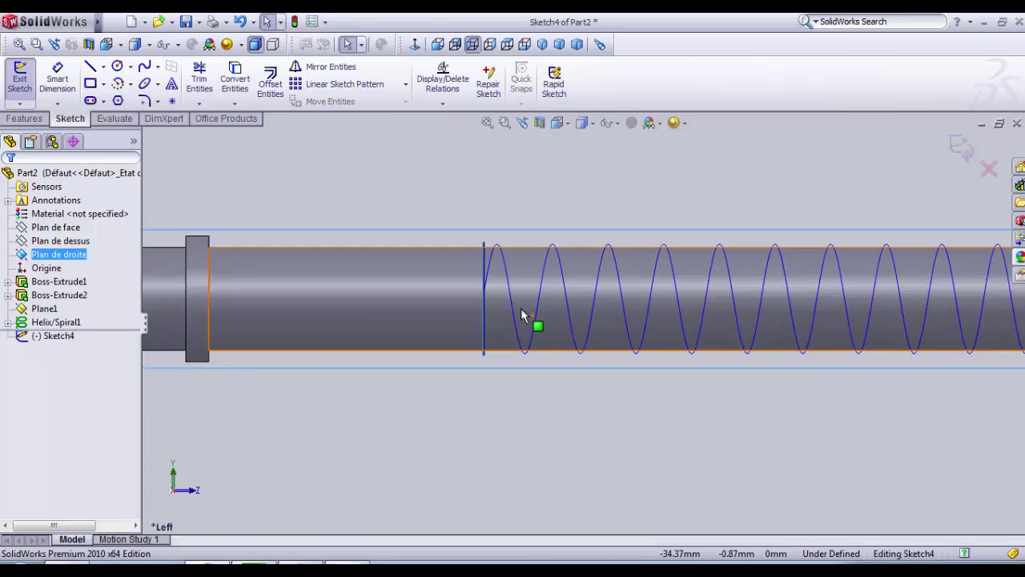
scroll(496, 284, up, 3)
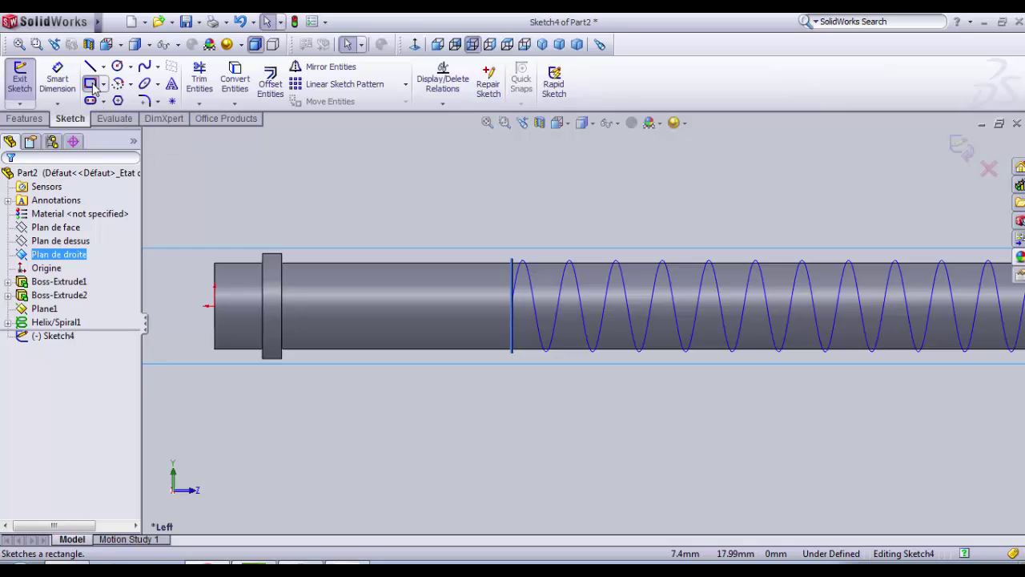
click(91, 85)
scroll(556, 304, down, 3)
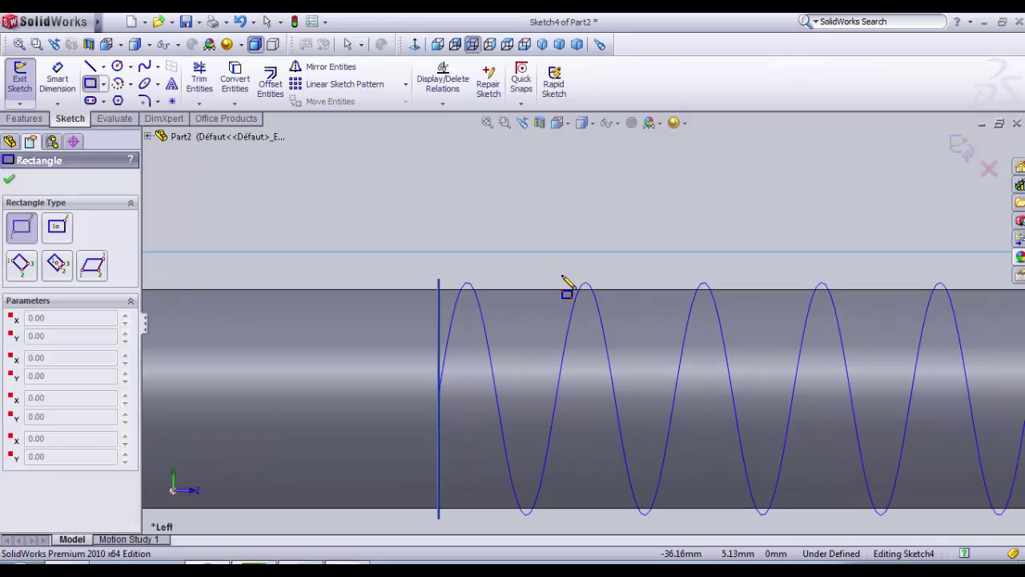
click(559, 275)
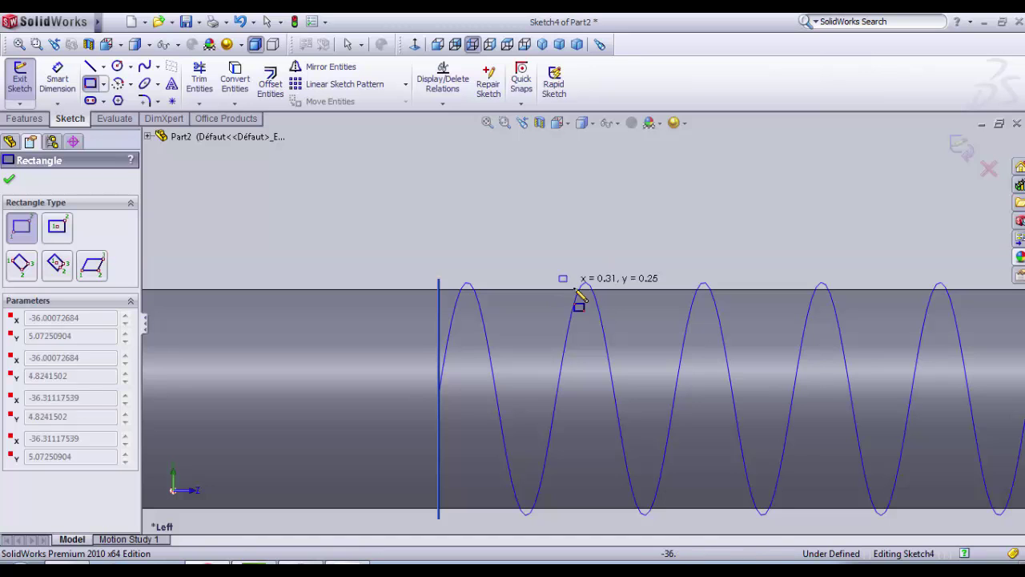
click(615, 298)
scroll(613, 305, down, 3)
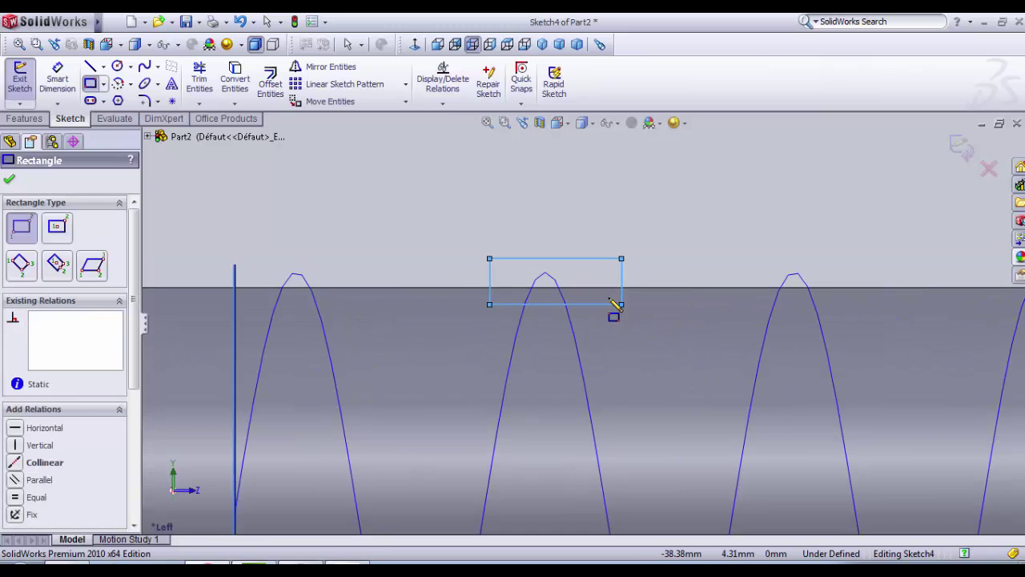
Step: Draw a vertical centerline from the helix crest inside the rectangle down into the shaft body
click(103, 67)
click(101, 98)
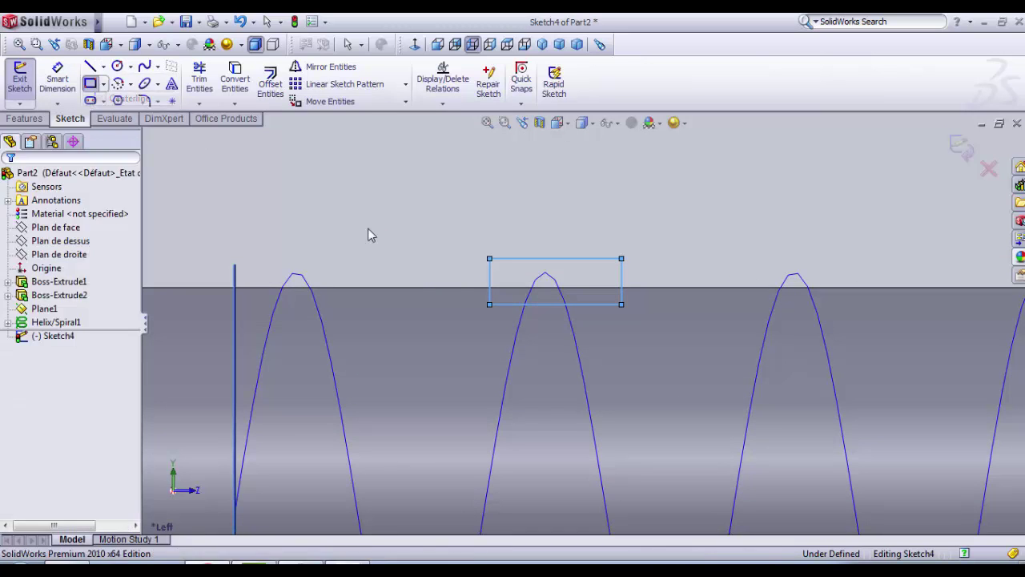
scroll(567, 324, up, 3)
scroll(593, 341, down, 3)
scroll(592, 340, down, 2)
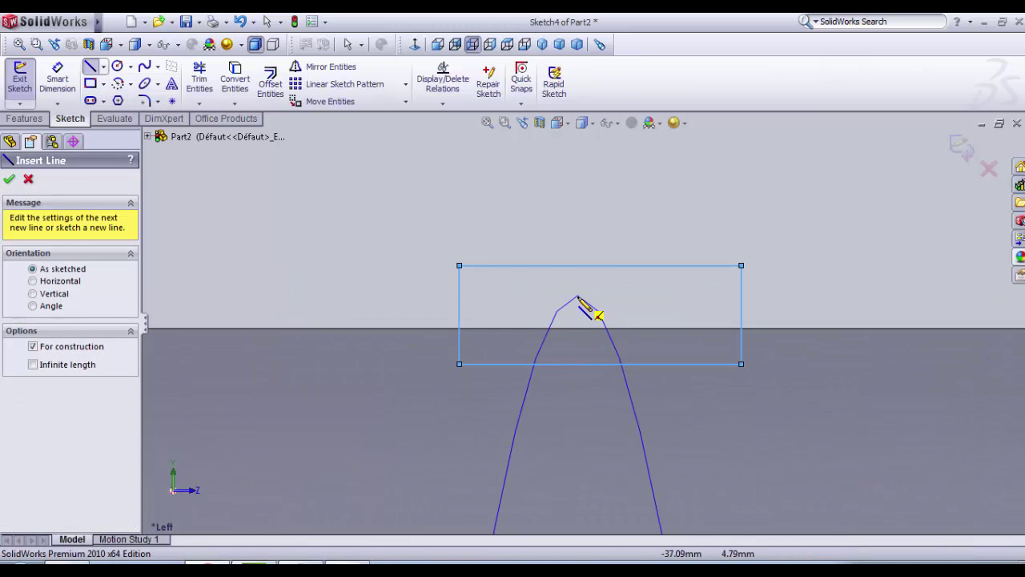
click(577, 297)
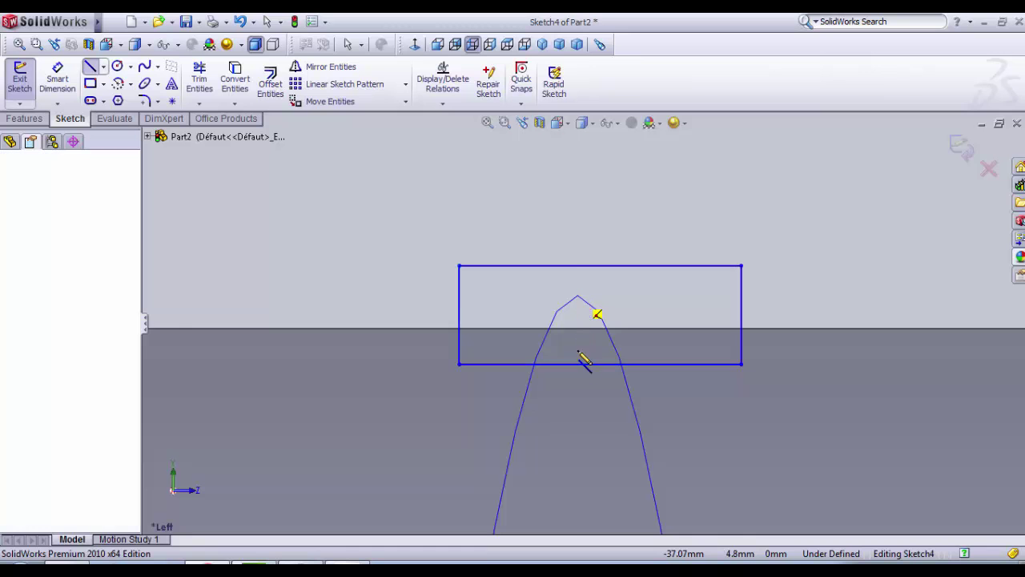
click(577, 525)
key(Escape)
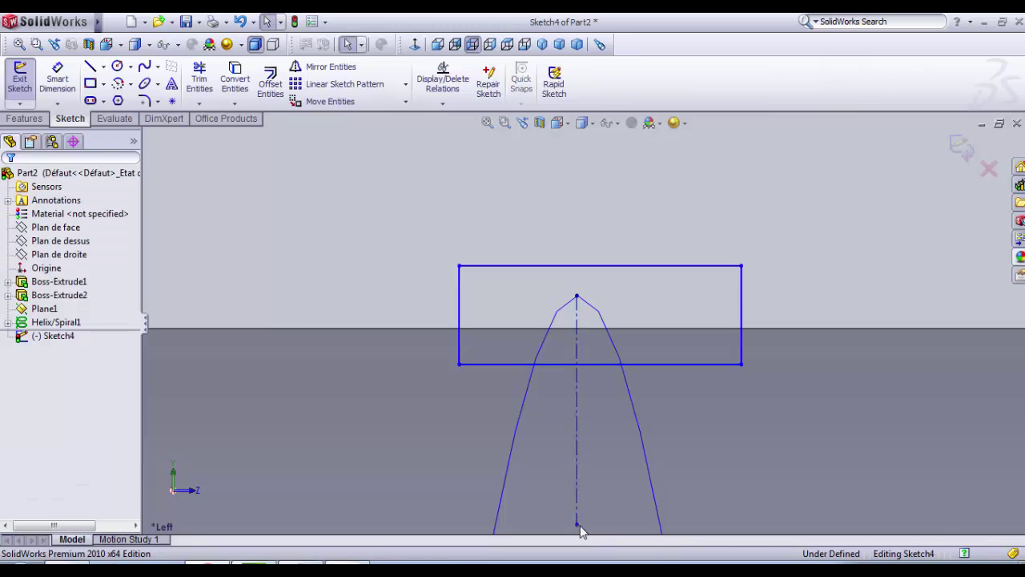
scroll(600, 452, up, 3)
scroll(600, 409, down, 2)
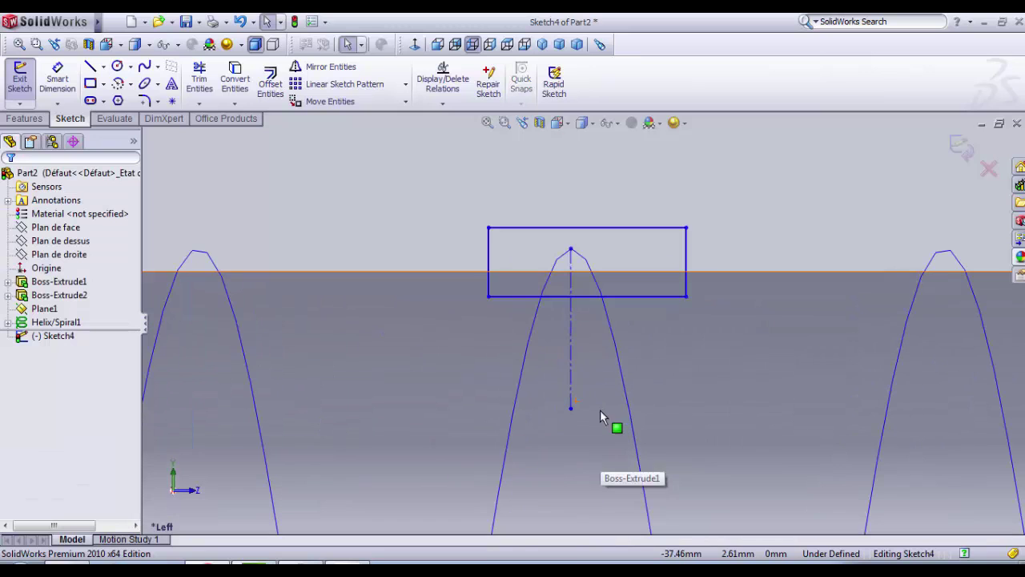
Step: Dimension the distance from the vertical centerline to the rectangle's right edge as 2.4 mm
click(58, 78)
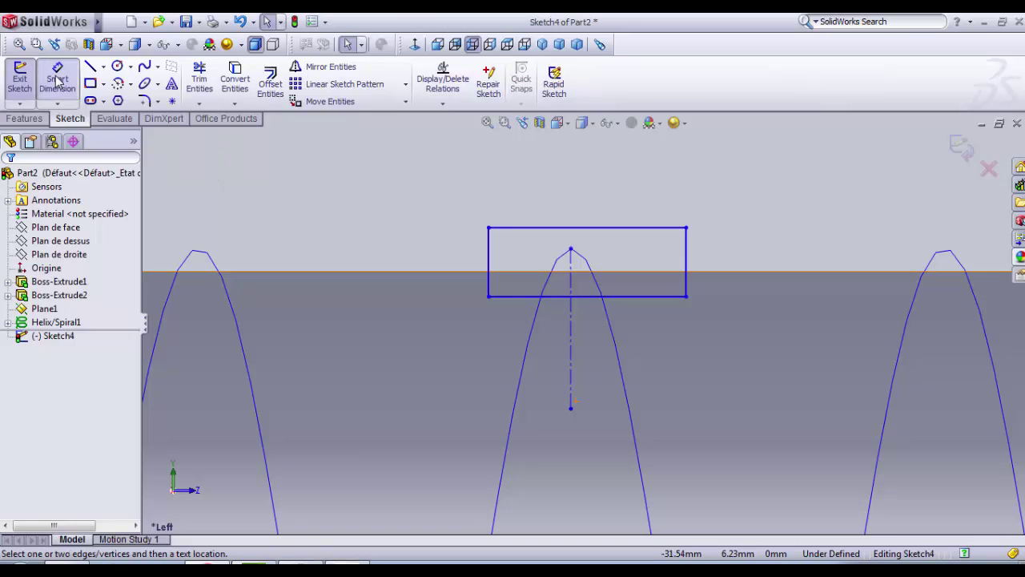
click(572, 276)
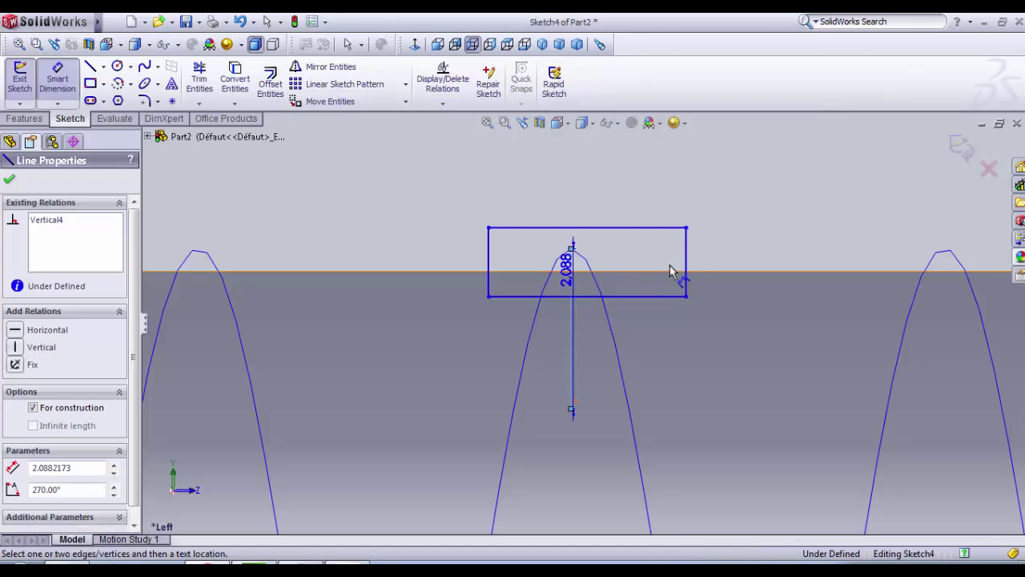
click(686, 269)
click(650, 198)
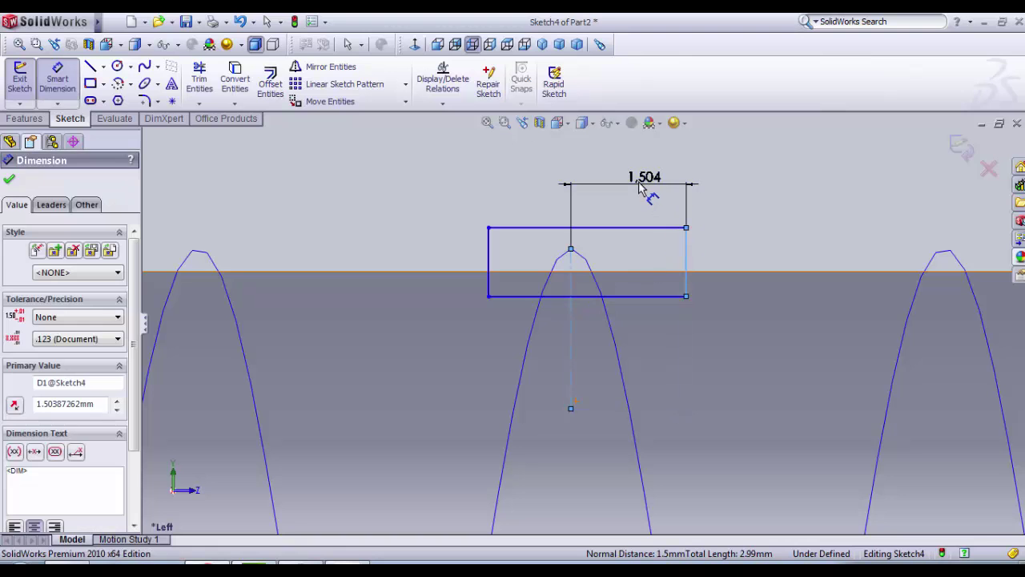
text(2.4)
key(Return)
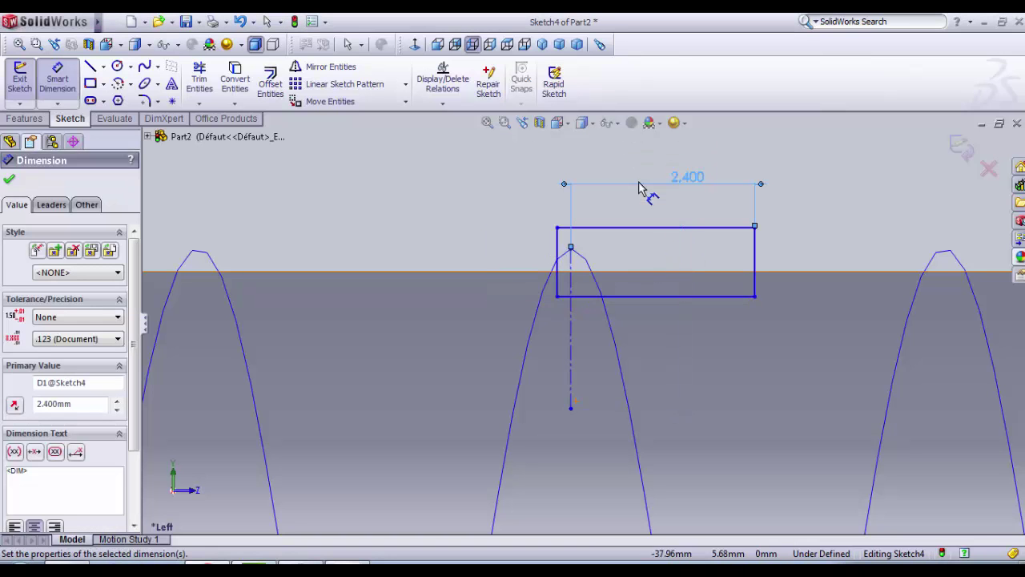
Step: Trim away the rectangle's left edge and the part of its lower edge that extends past the vertical centerline
scroll(592, 228, down, 2)
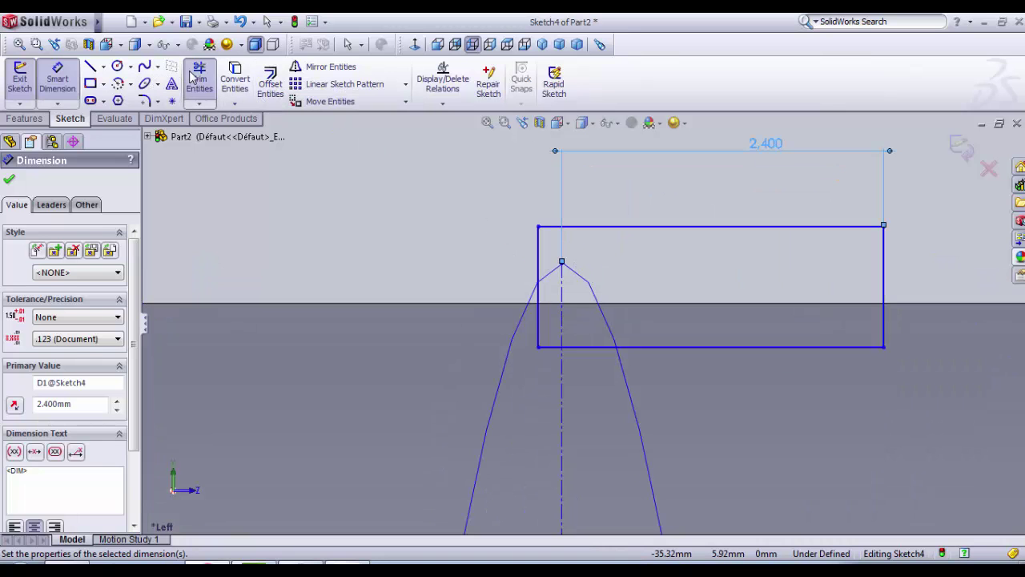
click(200, 78)
click(542, 259)
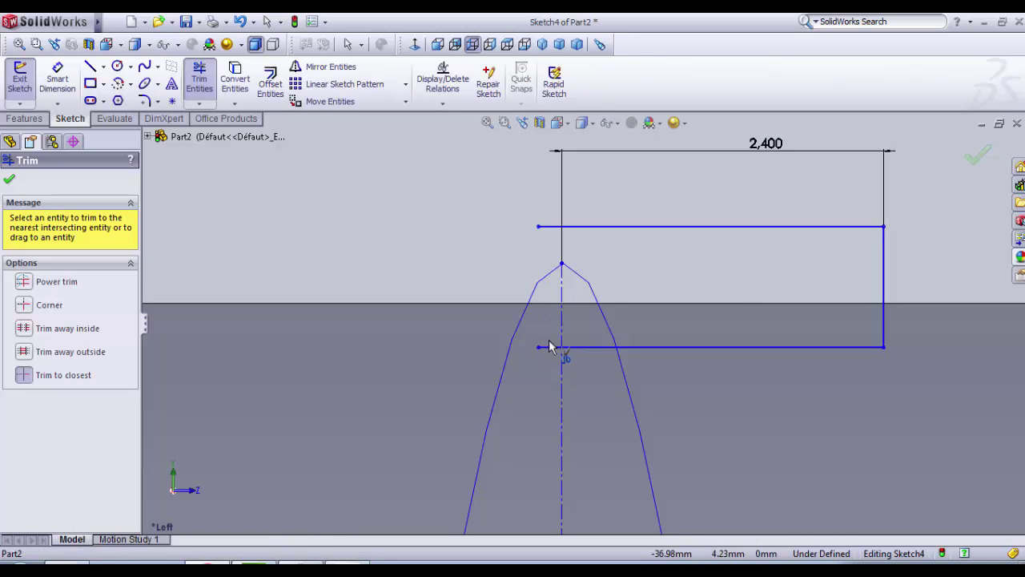
click(548, 348)
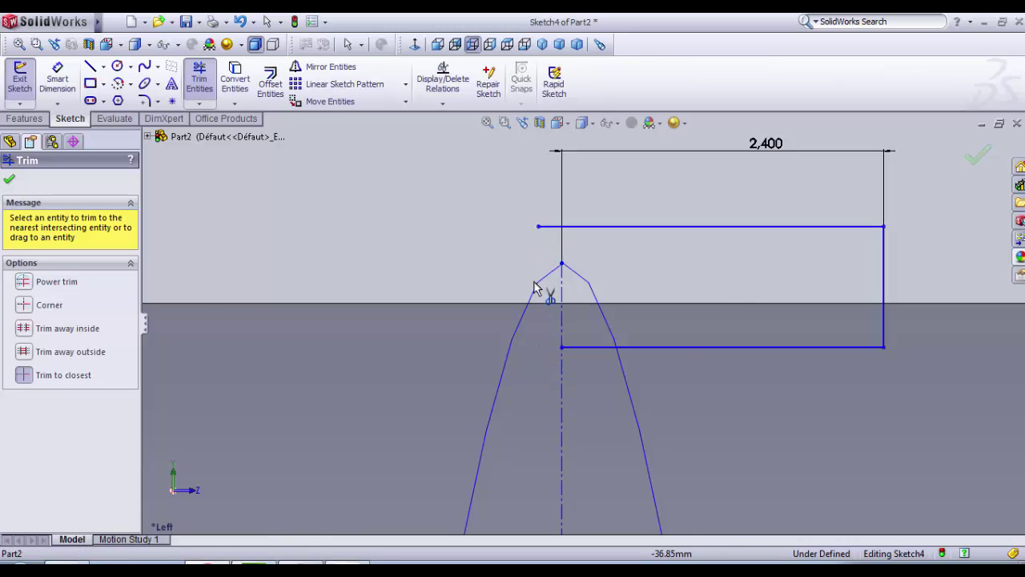
scroll(572, 328, up, 3)
scroll(552, 336, down, 1)
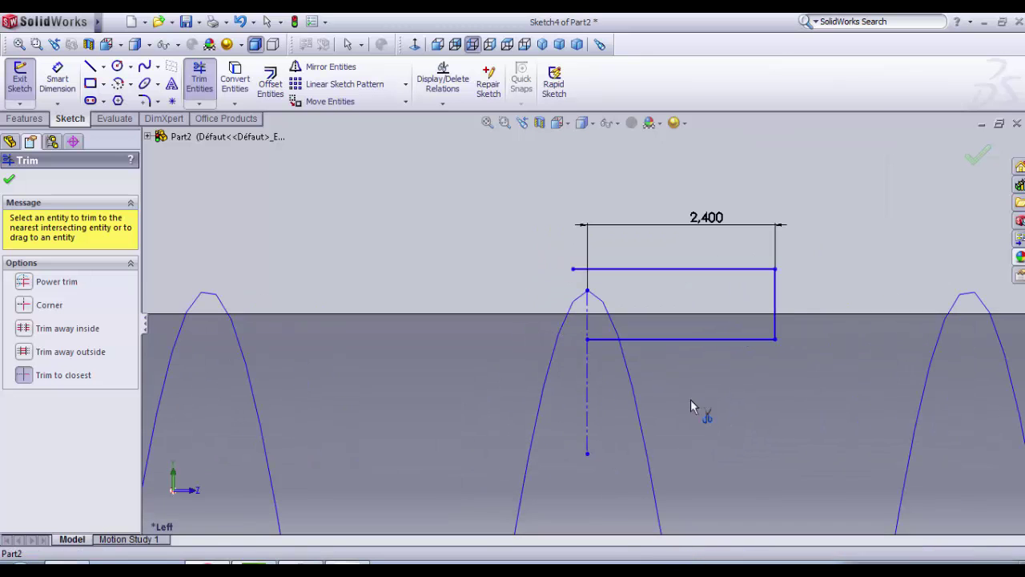
Step: Mirror the rectangle's upper, lower and right edges about the vertical centerline, keeping the originals
click(320, 67)
click(86, 373)
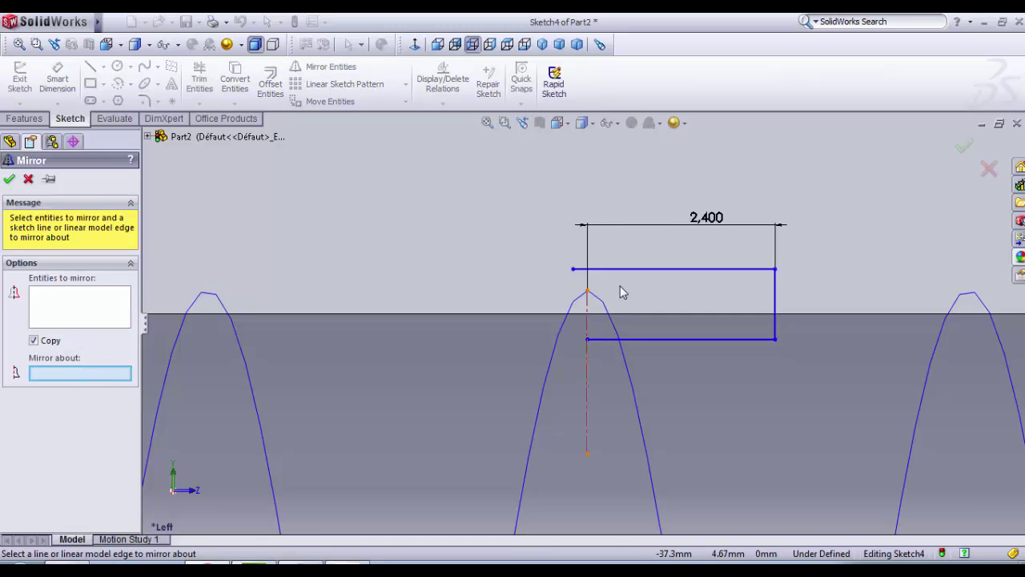
click(585, 415)
click(114, 320)
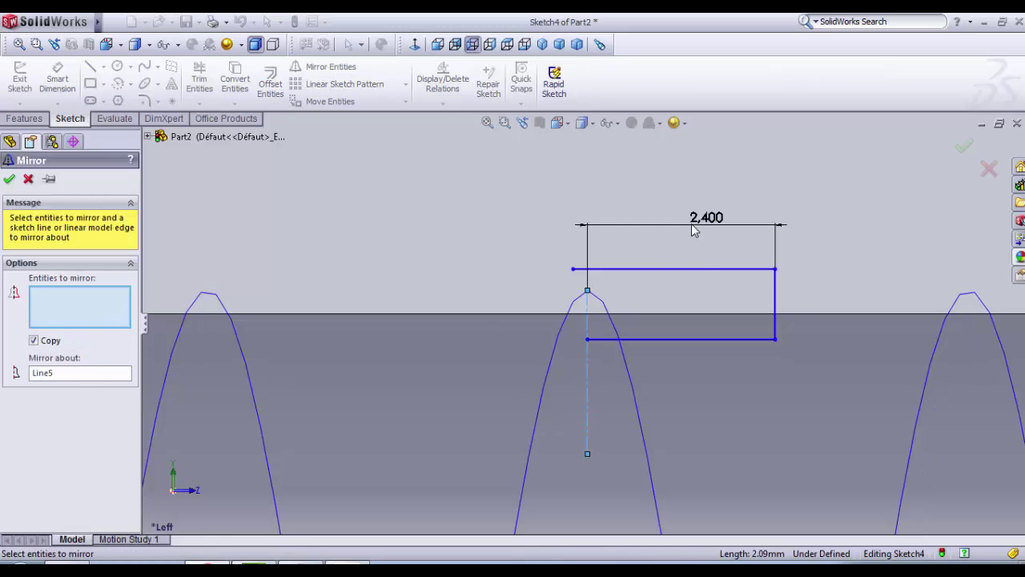
click(696, 270)
click(724, 344)
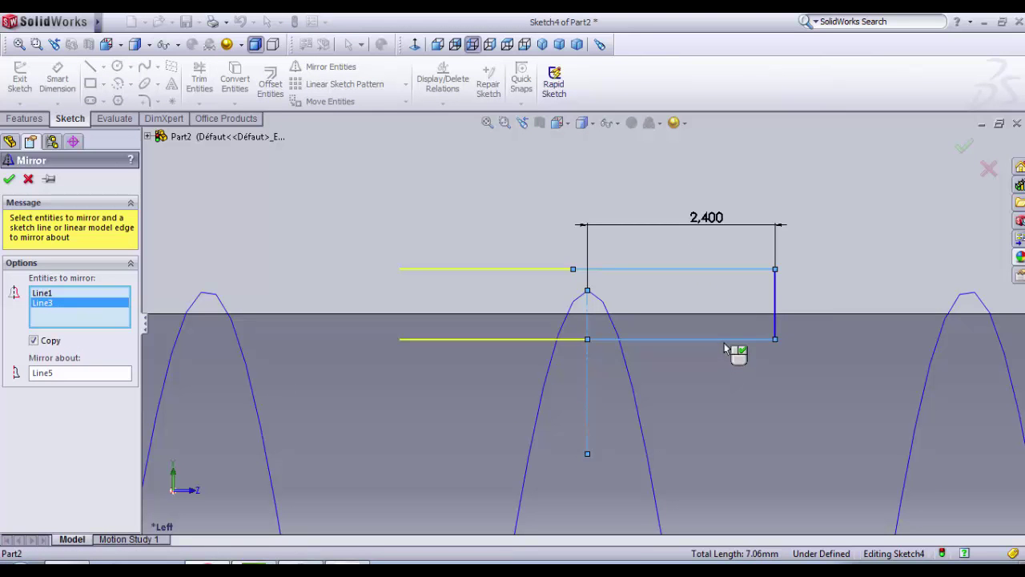
click(774, 298)
scroll(682, 382, up, 2)
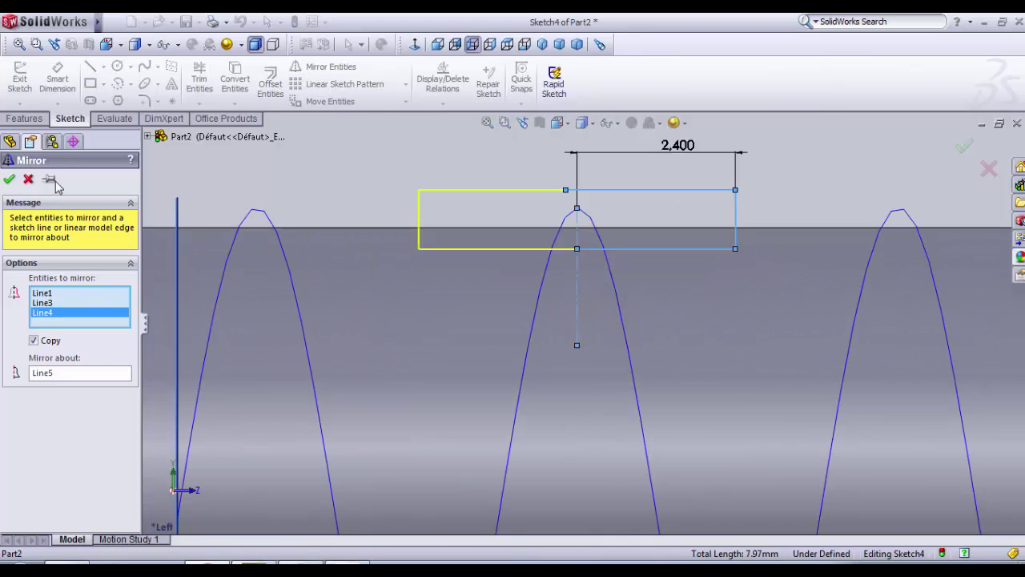
click(9, 180)
scroll(555, 200, down, 2)
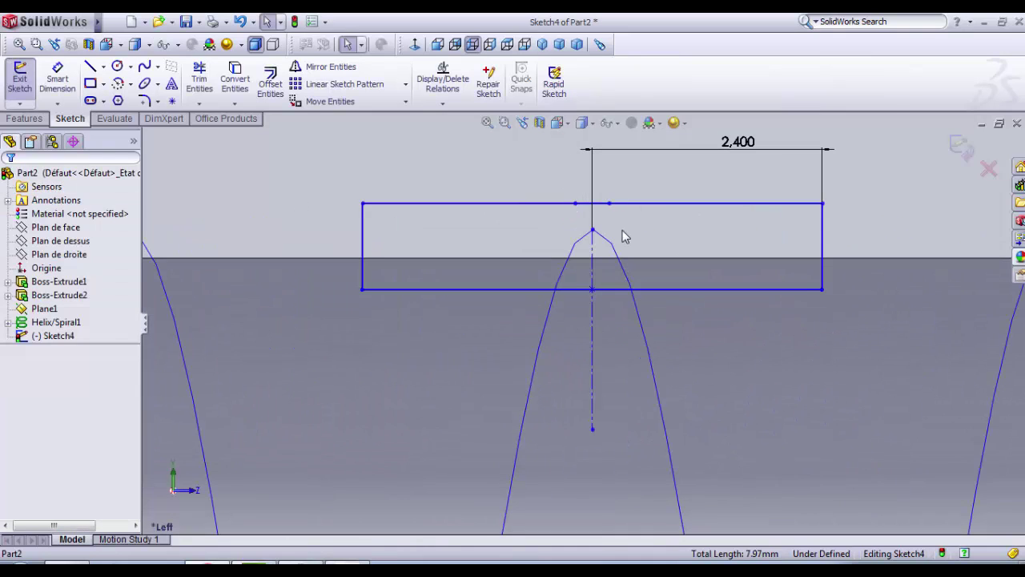
Step: Trim the overlapping upper-edge segment near the vertical centerline
click(200, 76)
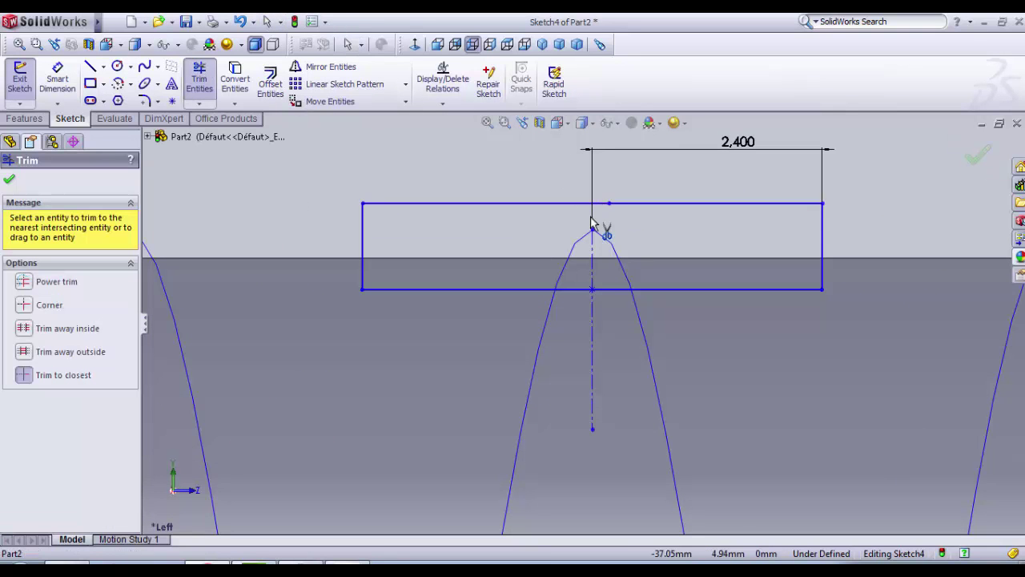
scroll(605, 216, down, 3)
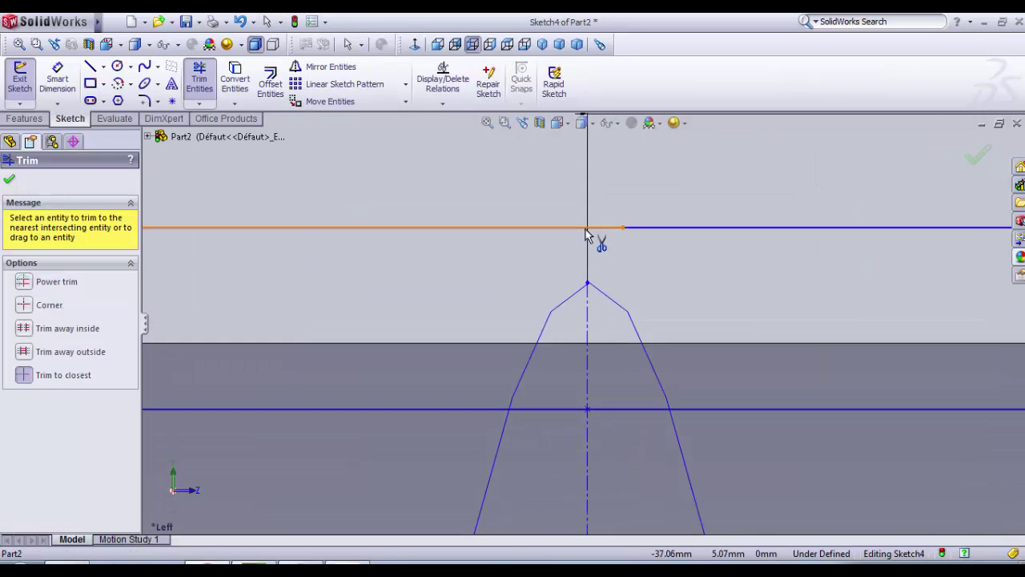
scroll(640, 248, up, 3)
scroll(601, 344, up, 3)
scroll(592, 374, down, 2)
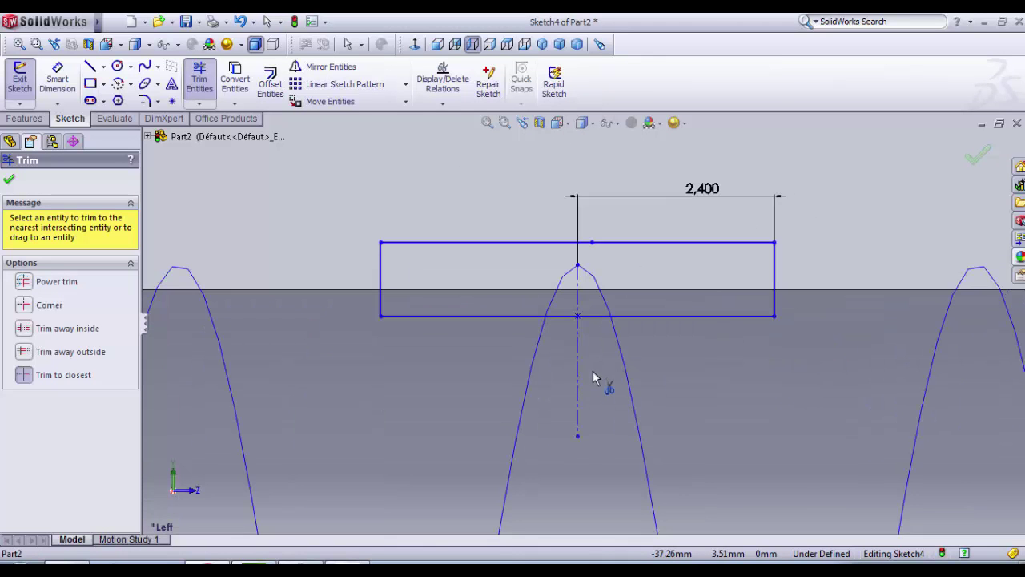
scroll(604, 370, up, 3)
scroll(601, 367, down, 3)
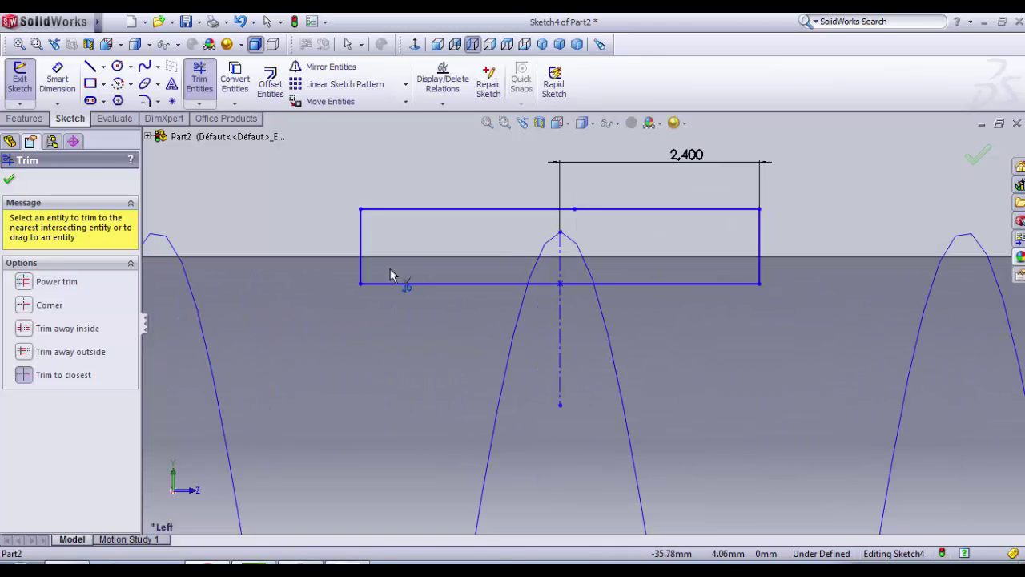
Step: Draw two lines forming a shallow V from the rectangle's lower left corner to the vertical centerline and up to its lower right corner
click(90, 66)
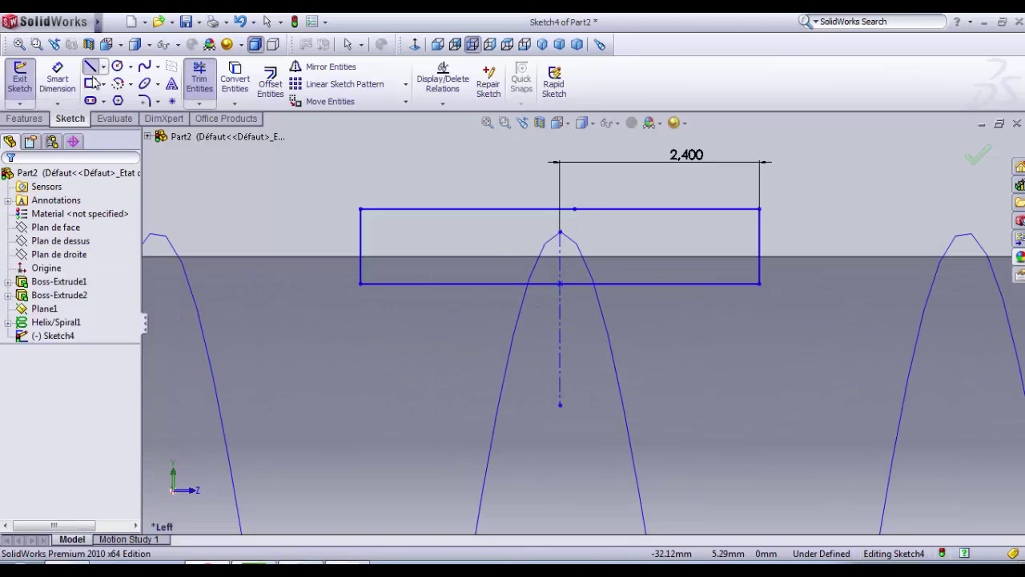
click(361, 284)
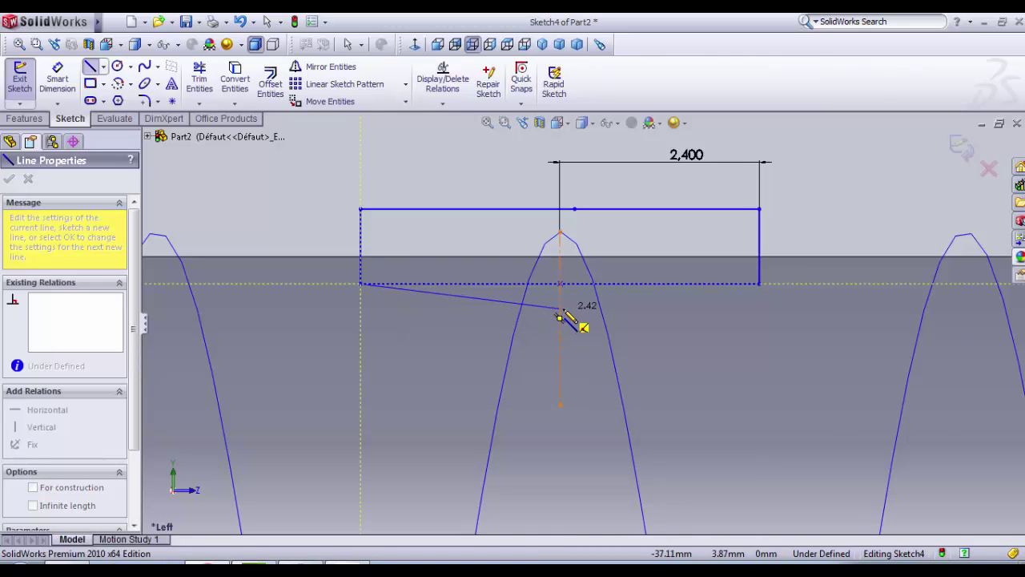
click(559, 310)
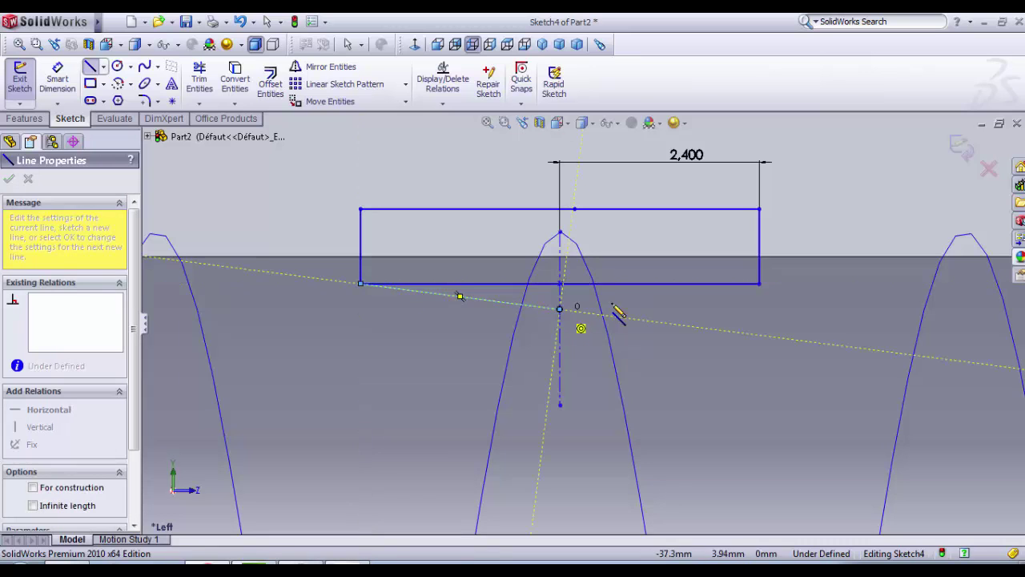
double_click(759, 284)
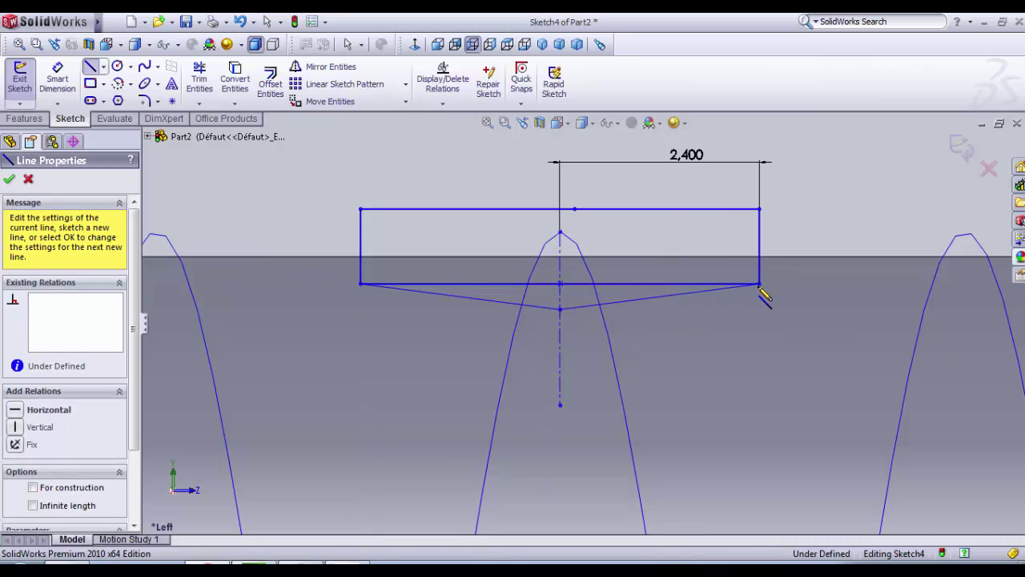
key(Escape)
Step: Draw a horizontal centerline about 59 mm long from the origin along the shaft's axis
scroll(665, 360, up, 2)
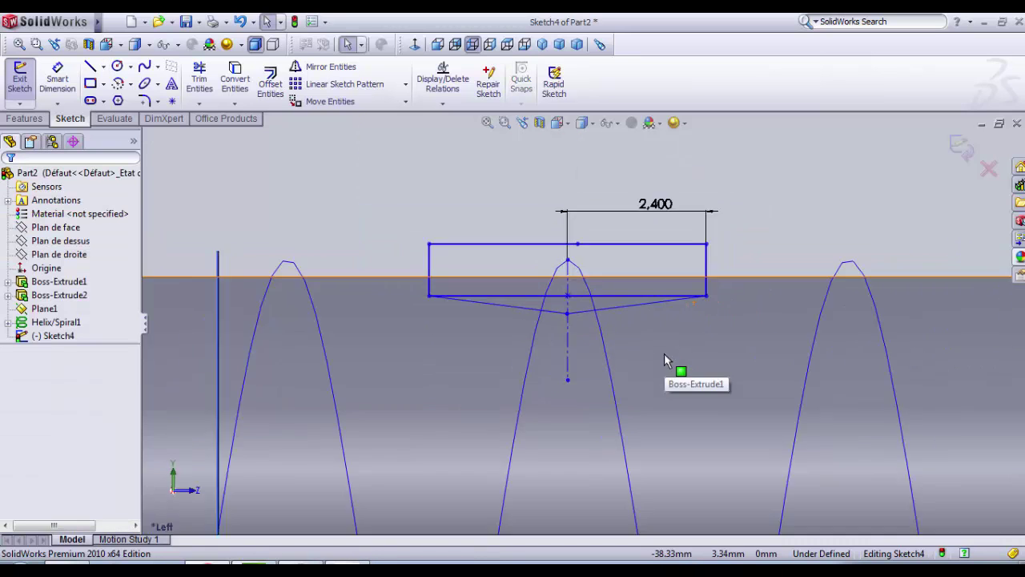
scroll(661, 343, up, 4)
scroll(649, 352, down, 3)
scroll(537, 346, down, 5)
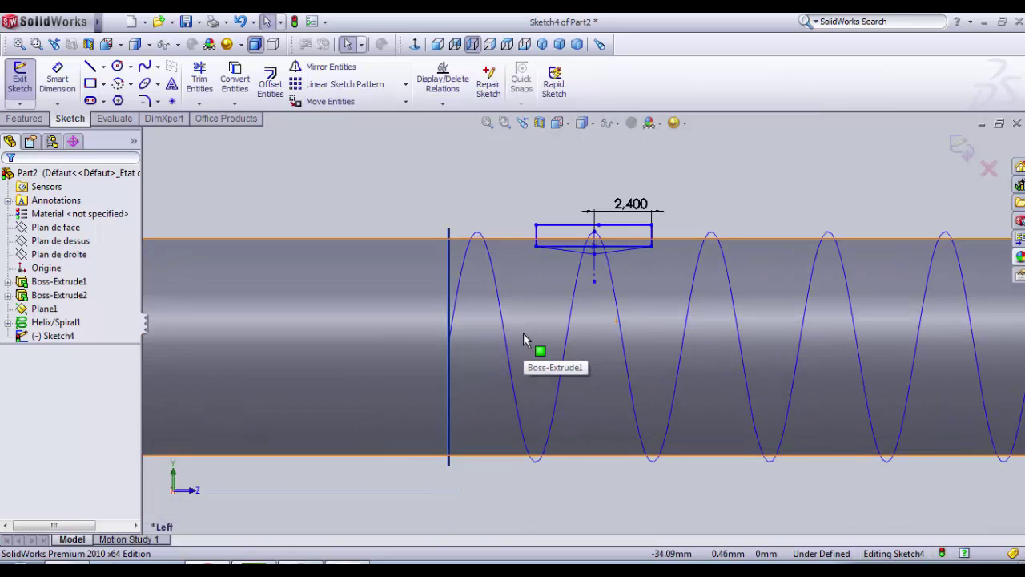
scroll(583, 289, down, 1)
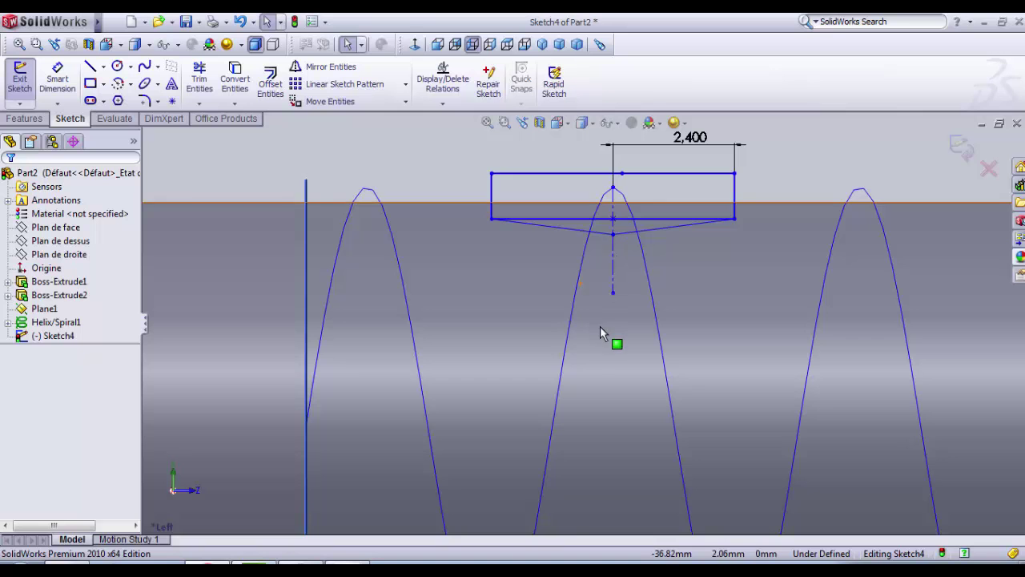
scroll(602, 333, up, 2)
scroll(602, 333, up, 1)
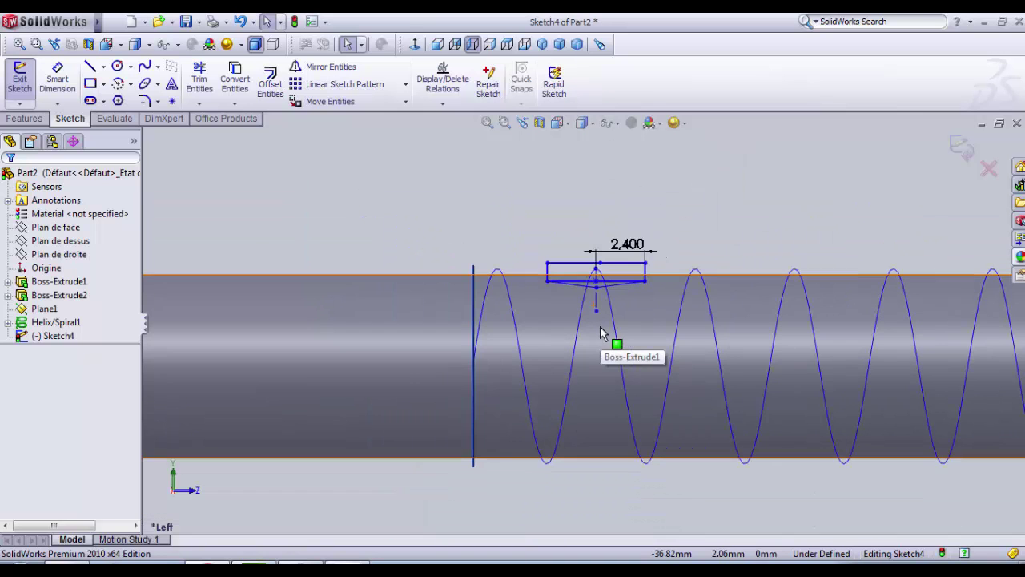
scroll(570, 338, up, 2)
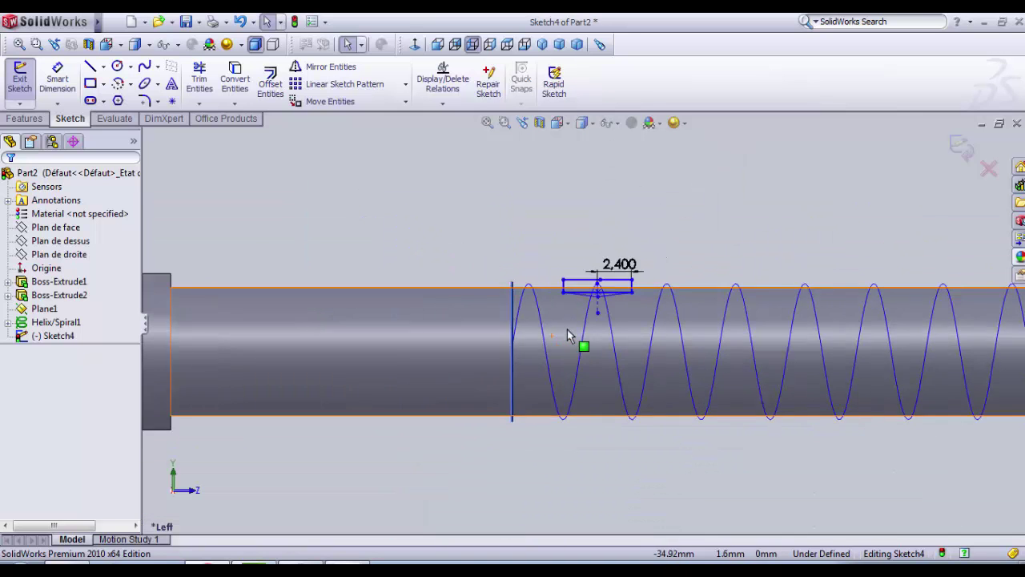
click(102, 67)
click(116, 97)
scroll(441, 344, up, 1)
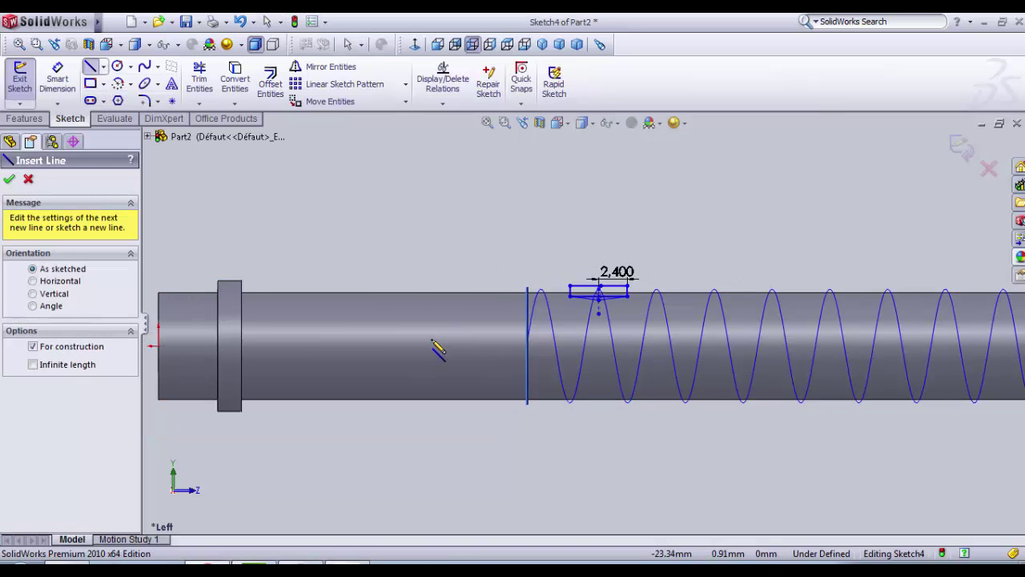
click(157, 346)
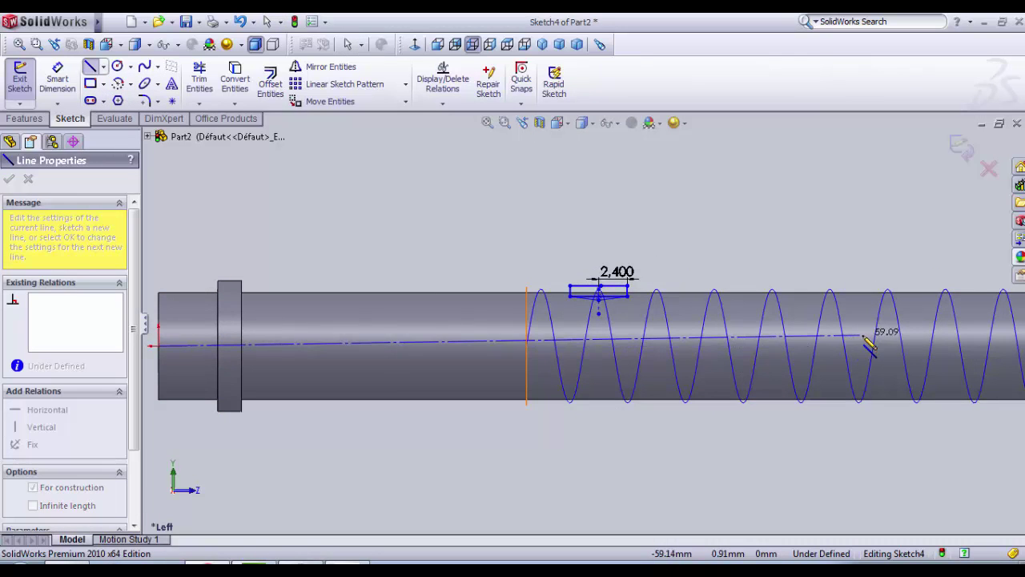
click(857, 347)
key(Escape)
Step: Dimension the distance from the V's lowest point to the shaft's axis centerline as 4 mm
scroll(560, 320, down, 8)
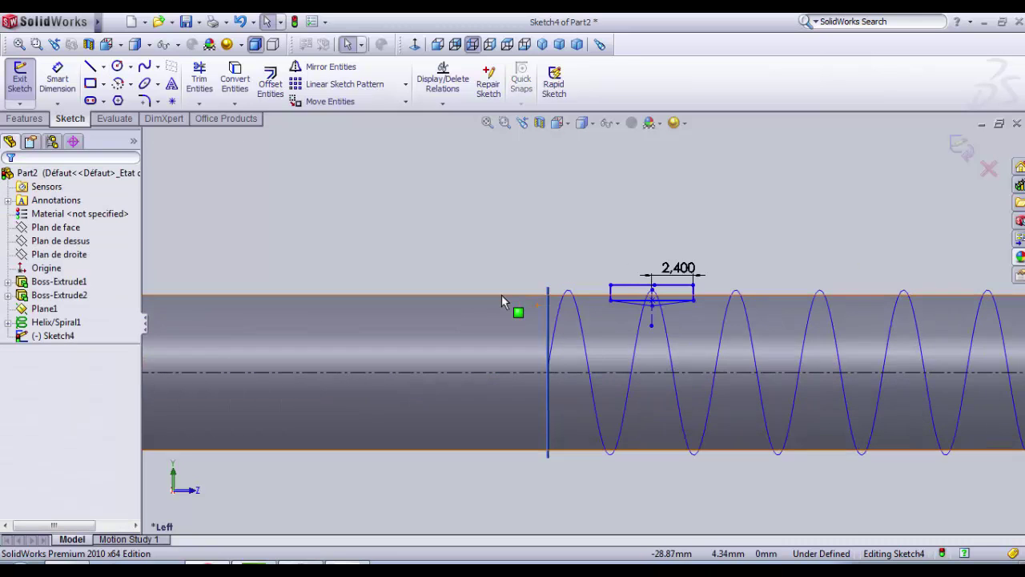
scroll(673, 362, up, 8)
scroll(671, 361, up, 3)
click(677, 362)
scroll(767, 388, up, 2)
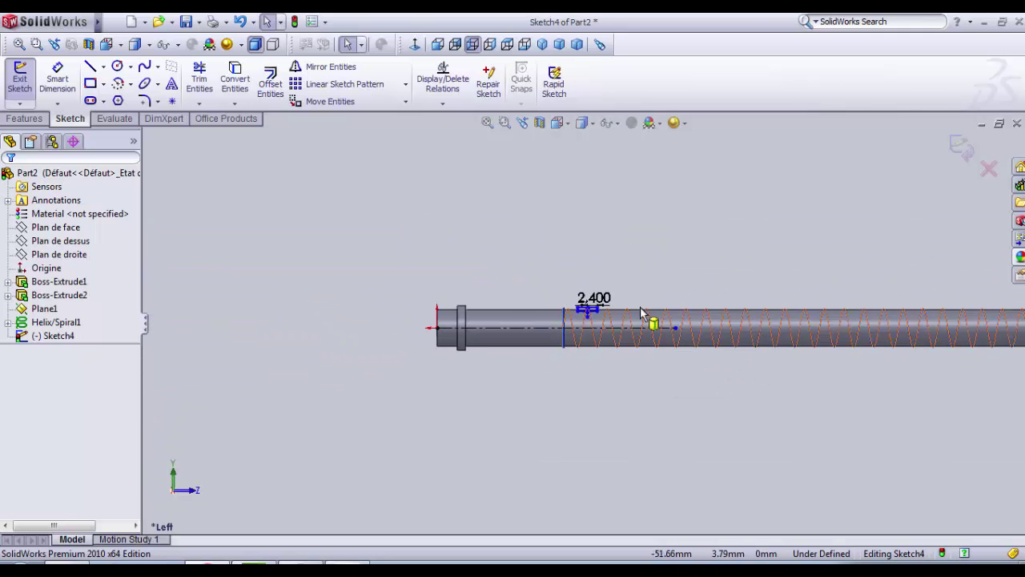
scroll(641, 312, down, 5)
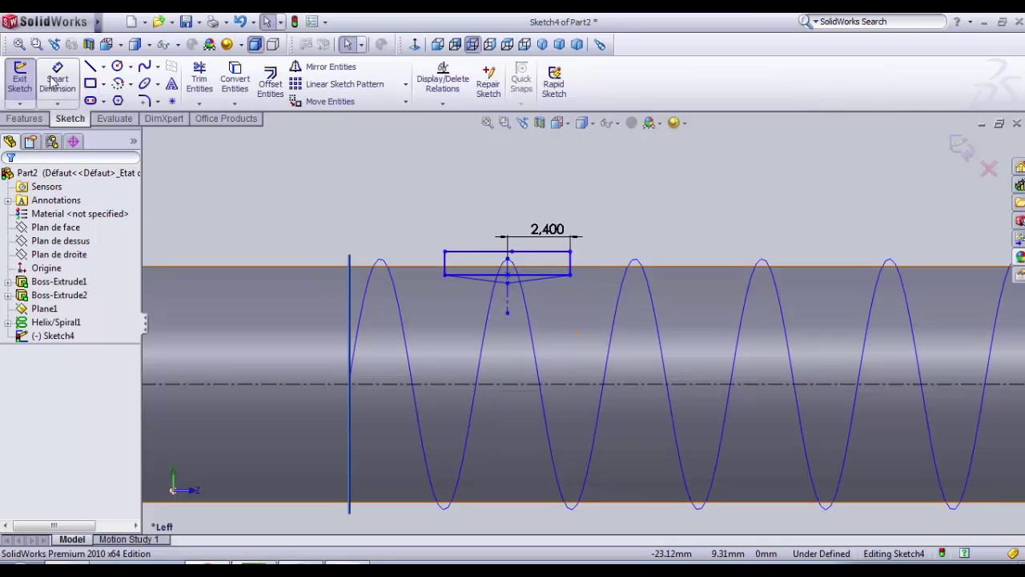
click(56, 80)
click(513, 290)
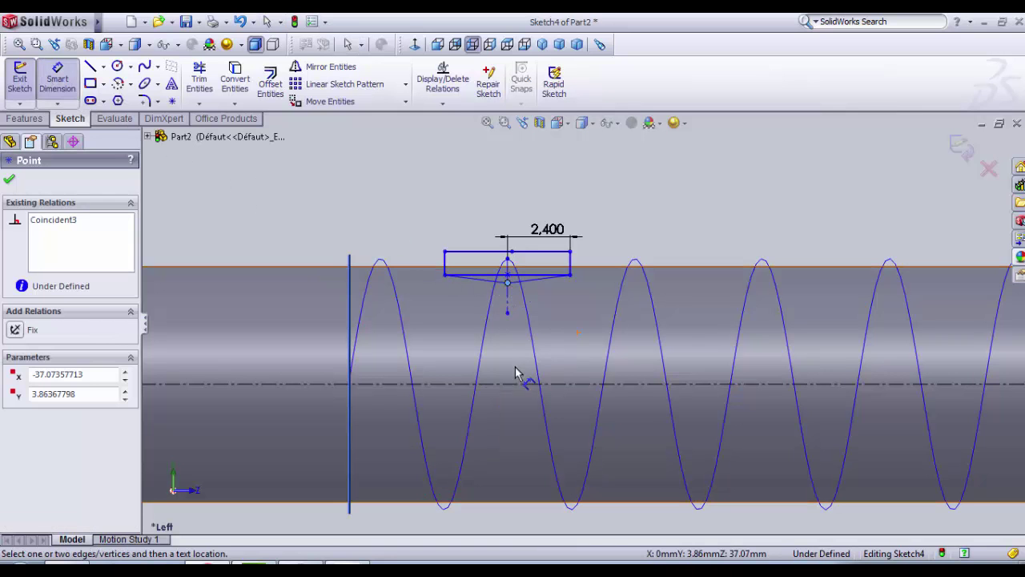
click(515, 384)
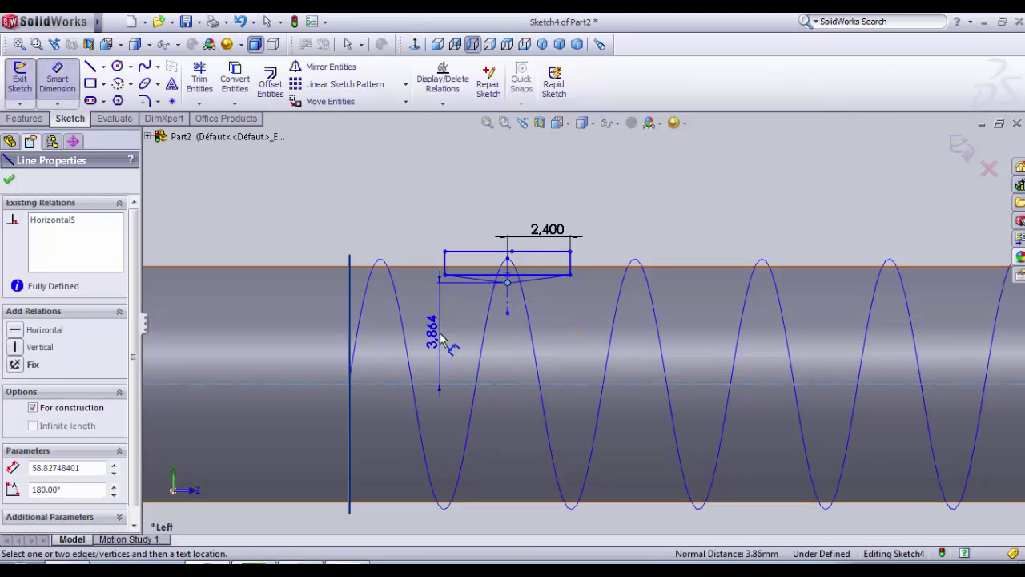
click(430, 343)
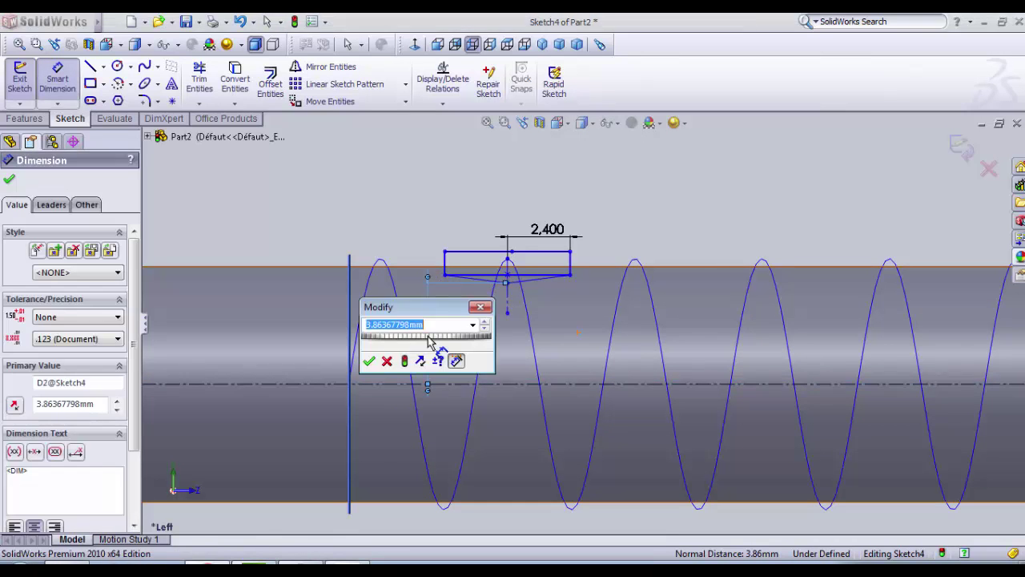
text(4)
key(Return)
scroll(512, 272, down, 8)
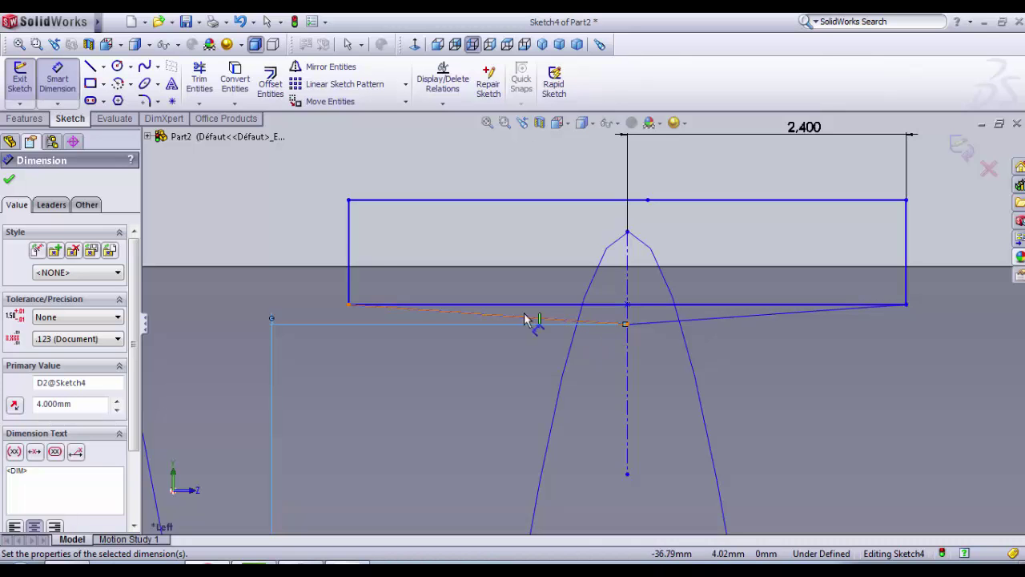
Step: Trim away the V's left line and redraw it from the V's lowest point to the rectangle's left side at the shaft's outline, about 2.45 mm long
key(Escape)
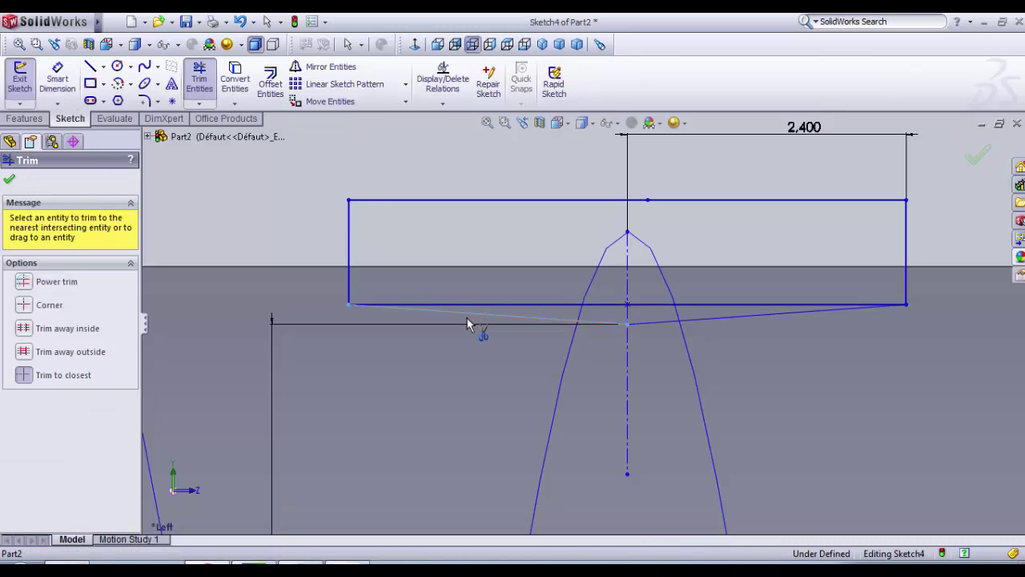
click(466, 313)
click(91, 67)
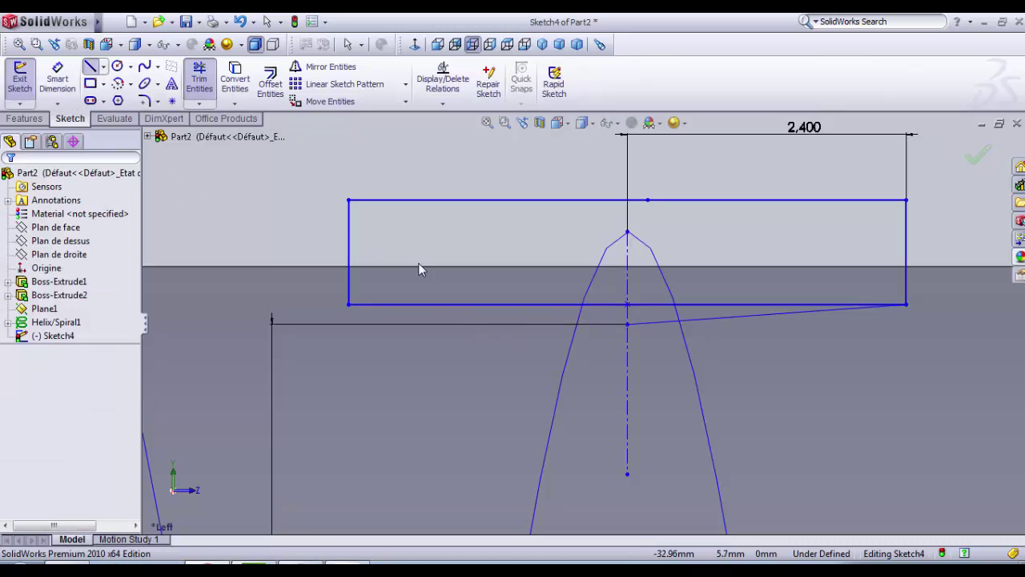
click(627, 323)
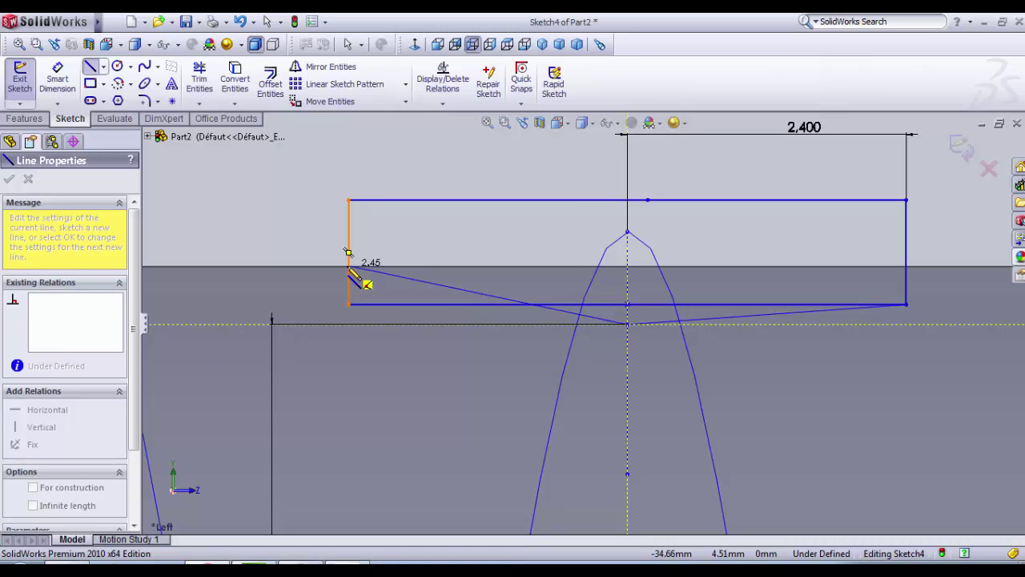
click(349, 267)
key(Escape)
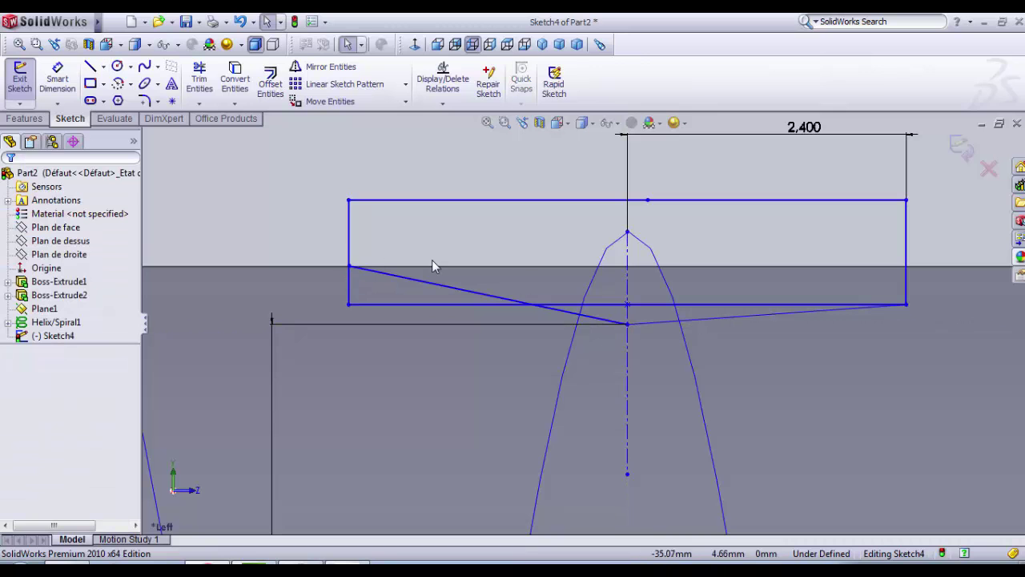
Step: Try to add a relation between the redrawn line's left endpoint and the shaft's cylindrical face
scroll(361, 267, down, 3)
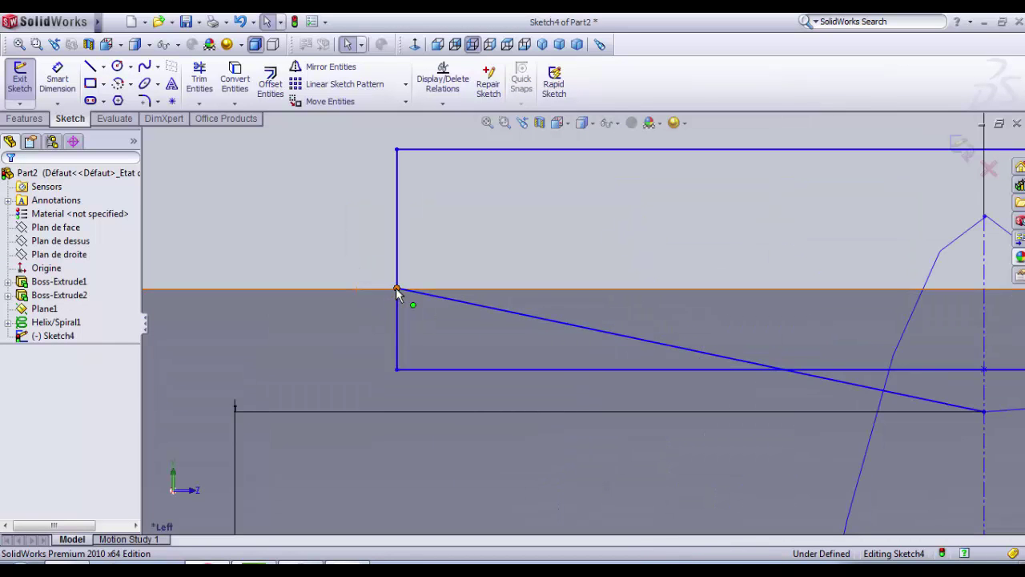
click(395, 288)
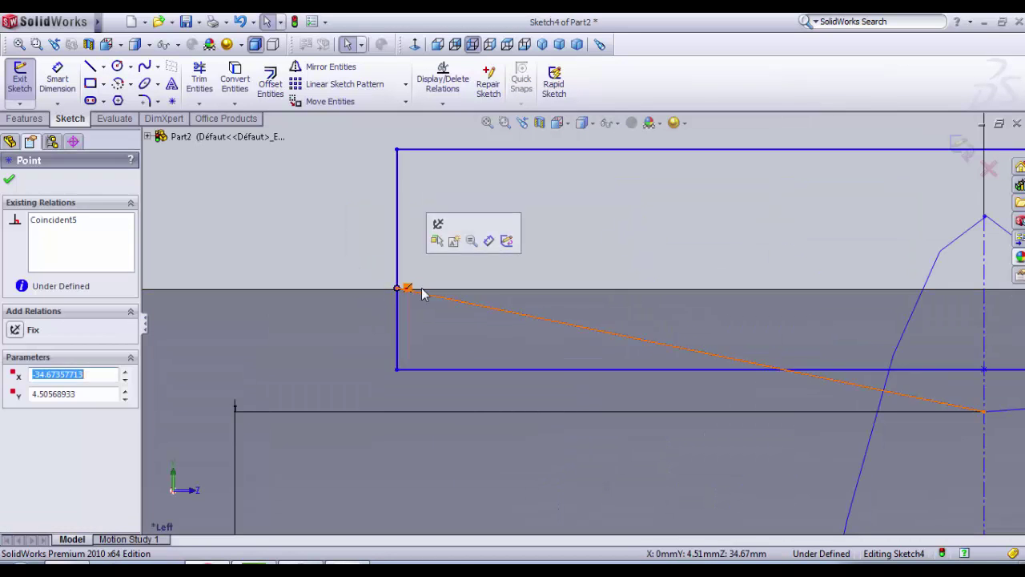
ctrl+click(469, 297)
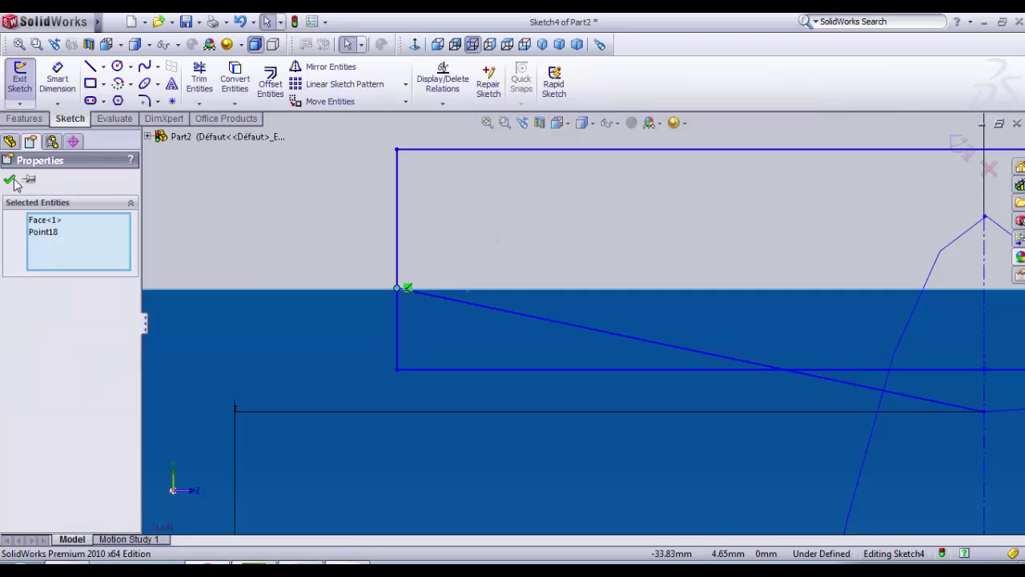
click(11, 181)
scroll(801, 373, up, 5)
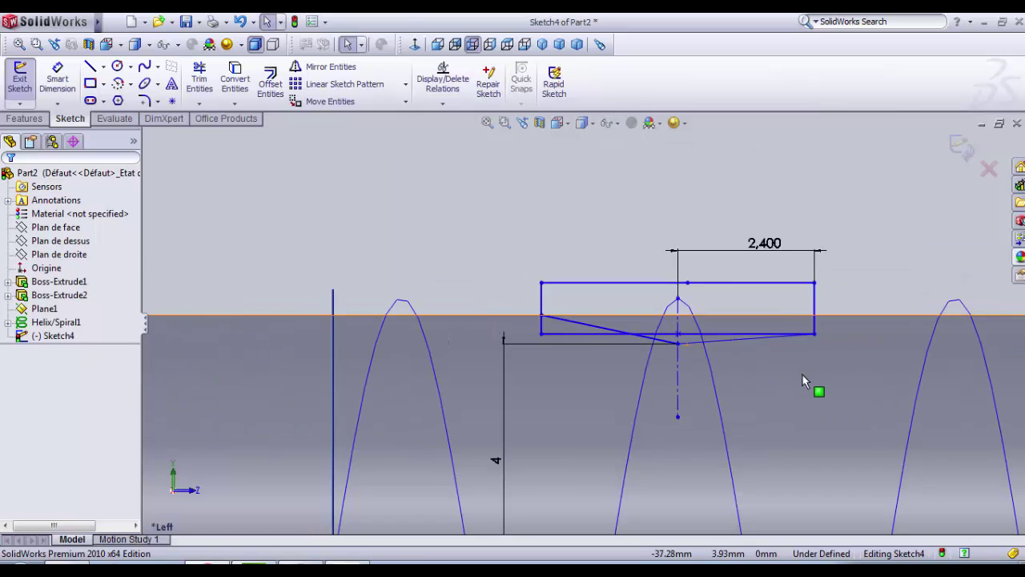
Step: Mirror the redrawn left V line about the vertical centerline, keeping the original
scroll(801, 373, down, 5)
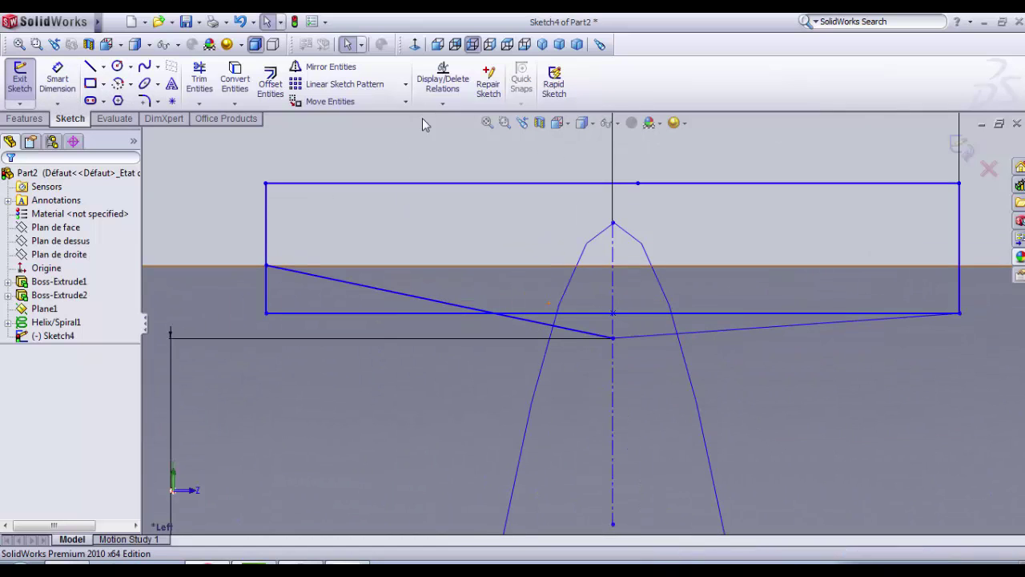
click(324, 66)
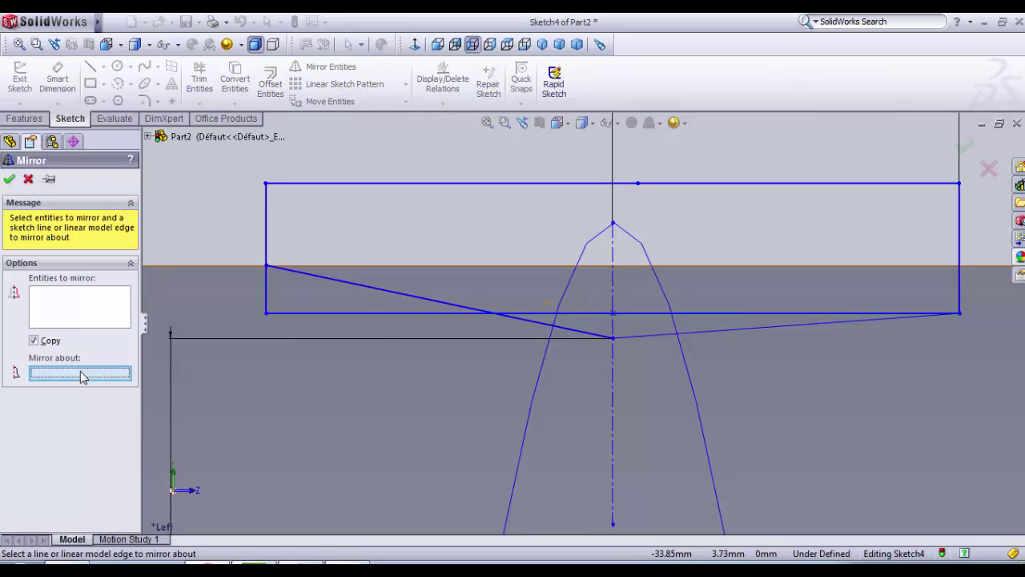
click(613, 275)
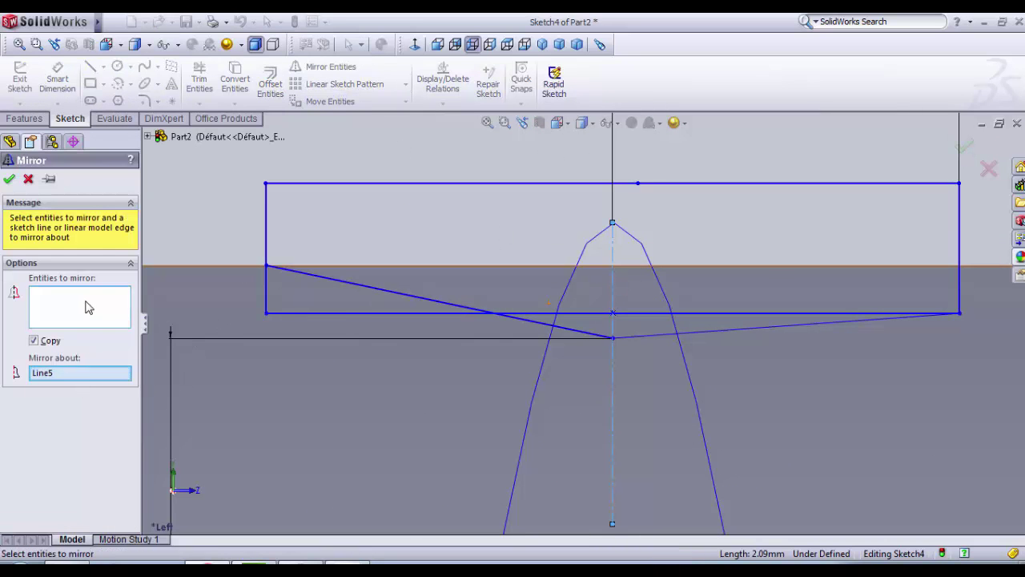
click(314, 286)
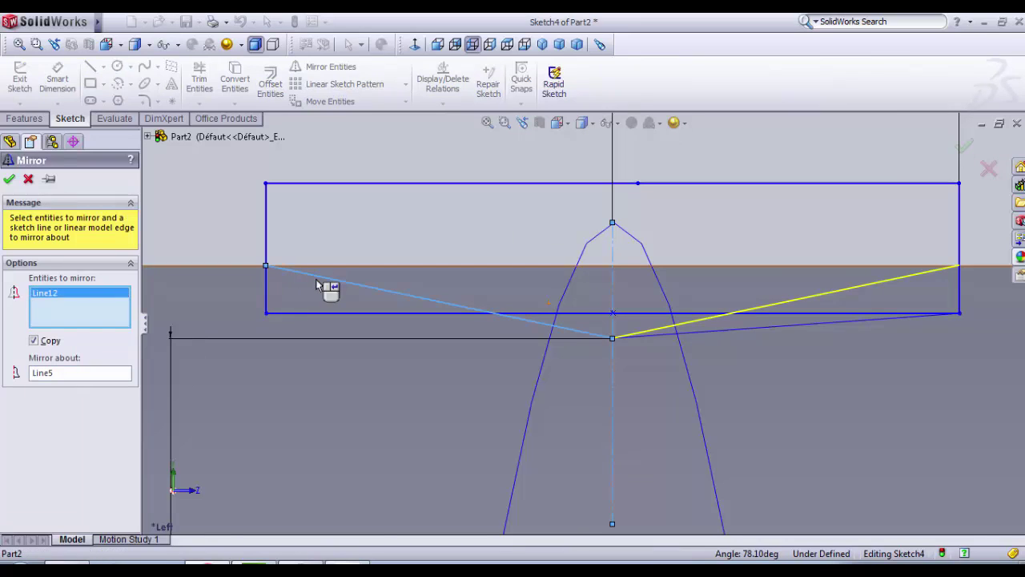
click(9, 179)
Step: Trim away the rectangle's bottom edge, its side pieces below the shaft's outline and the old shallow right V line
click(199, 77)
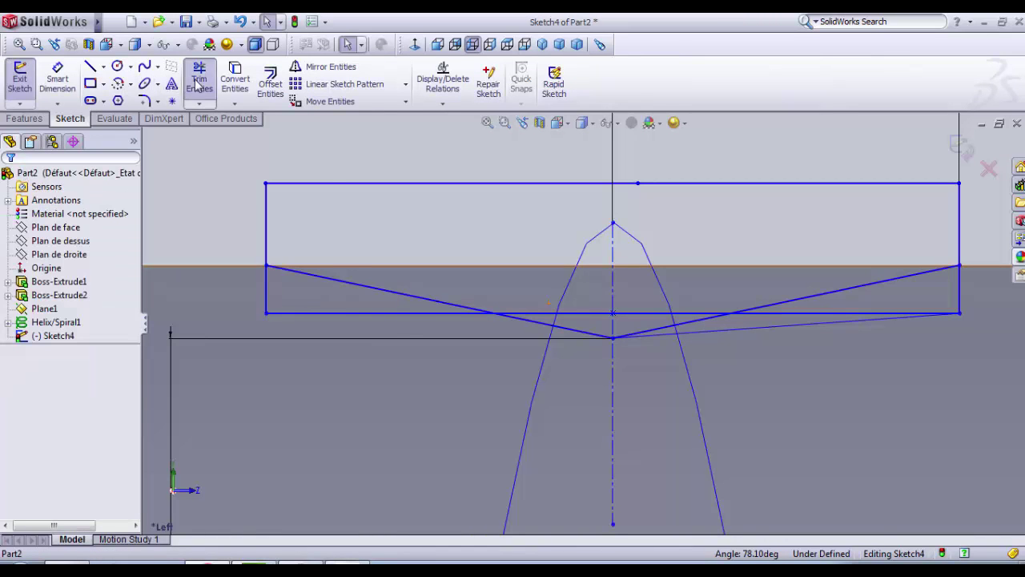
click(388, 313)
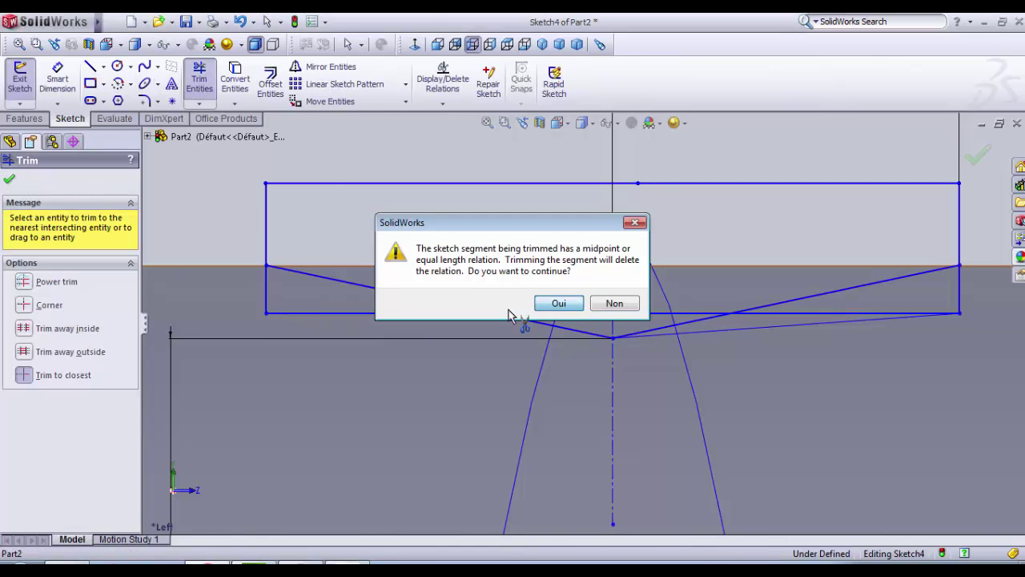
click(555, 304)
click(265, 306)
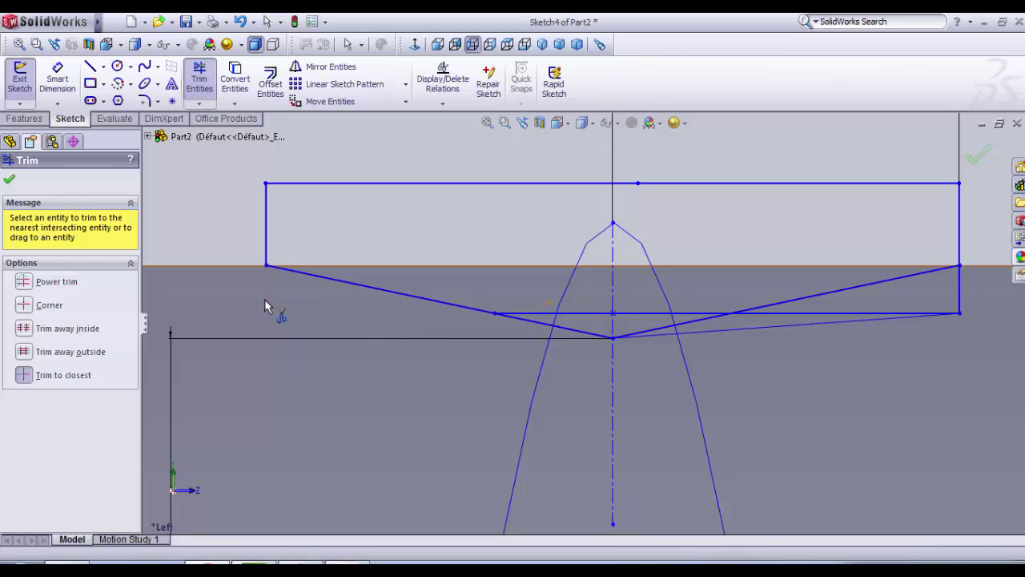
click(577, 317)
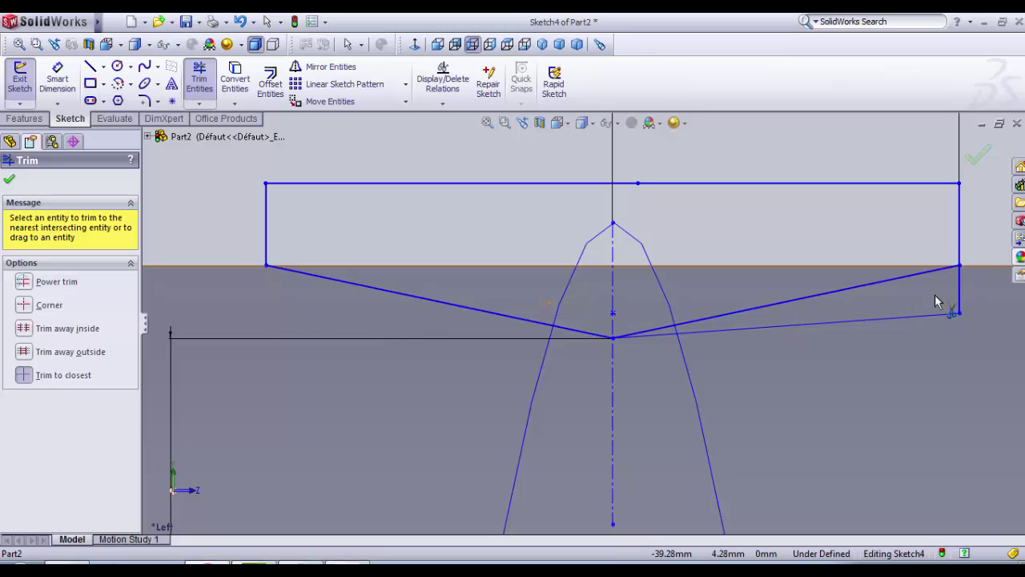
scroll(778, 398, up, 5)
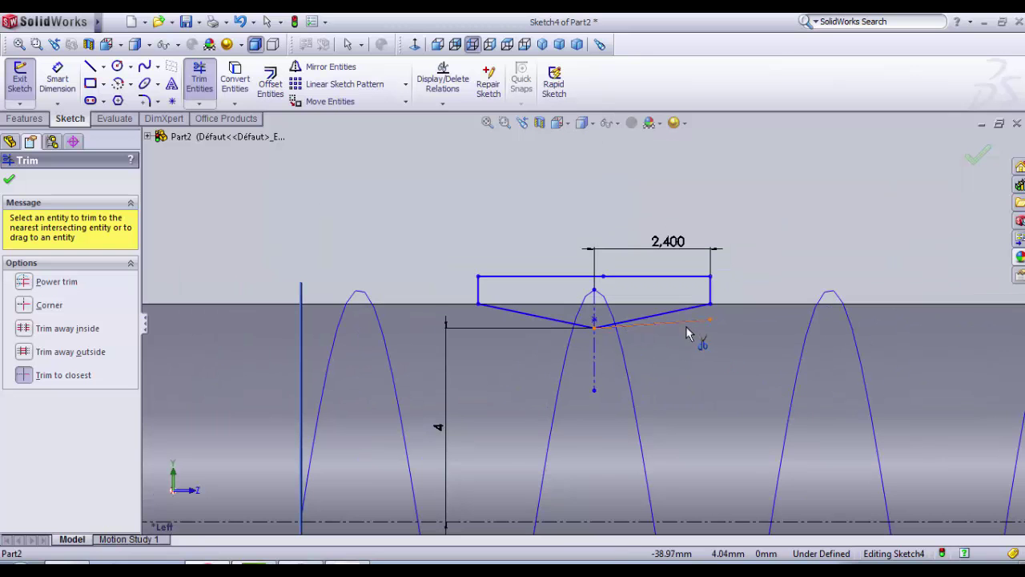
scroll(624, 364, down, 3)
scroll(560, 392, up, 3)
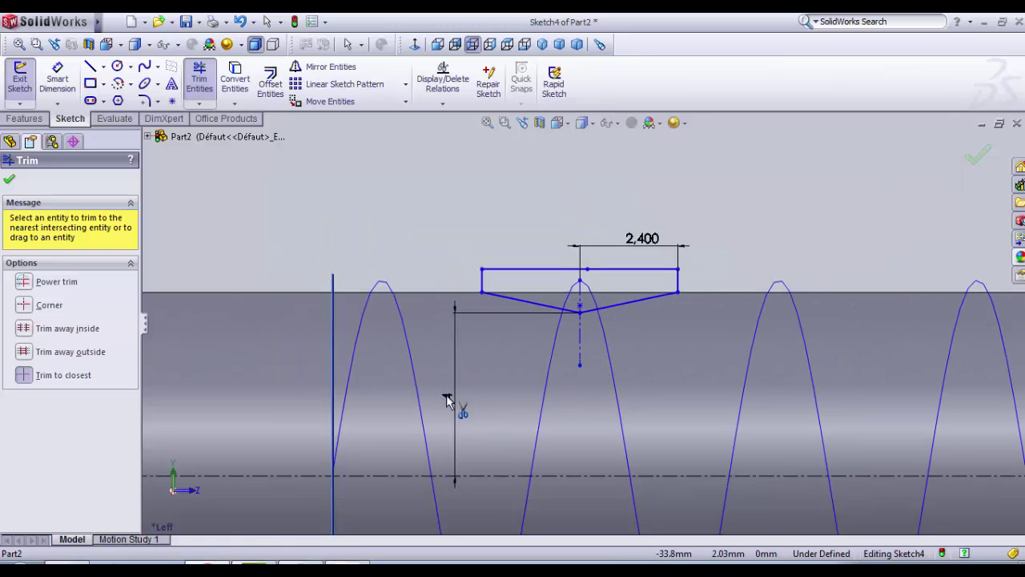
scroll(561, 352, down, 2)
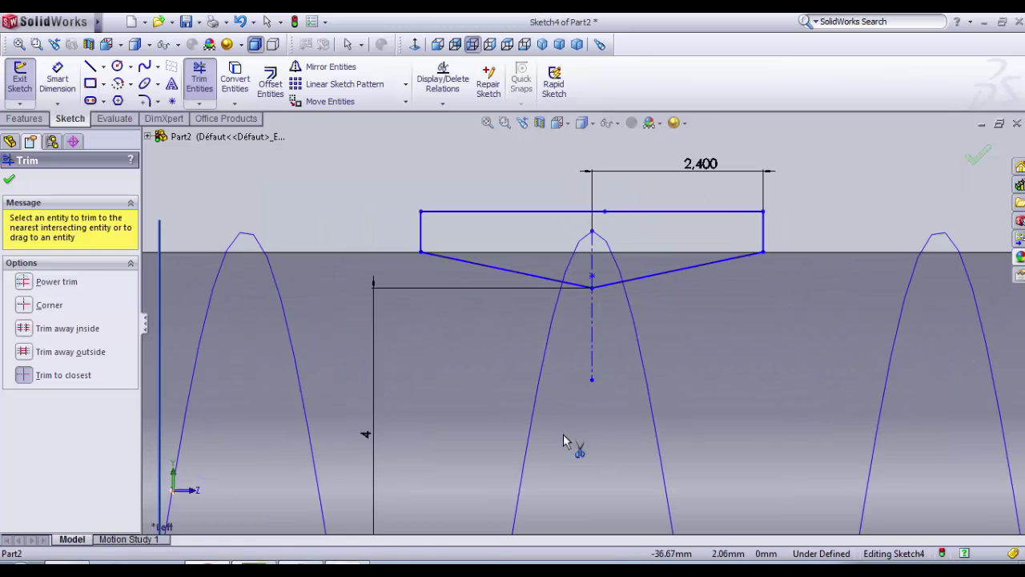
scroll(568, 443, up, 3)
scroll(589, 319, down, 4)
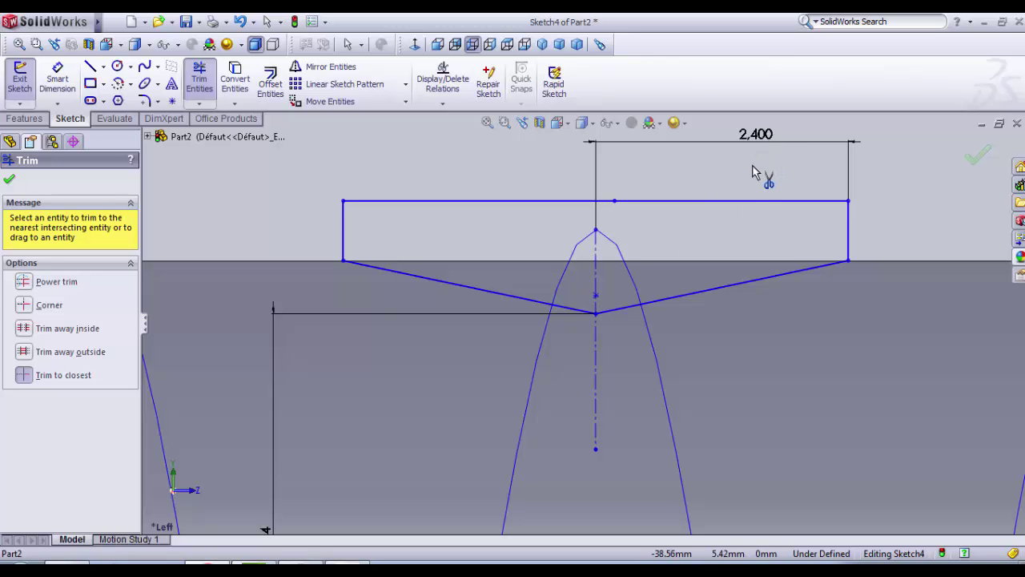
scroll(754, 169, up, 6)
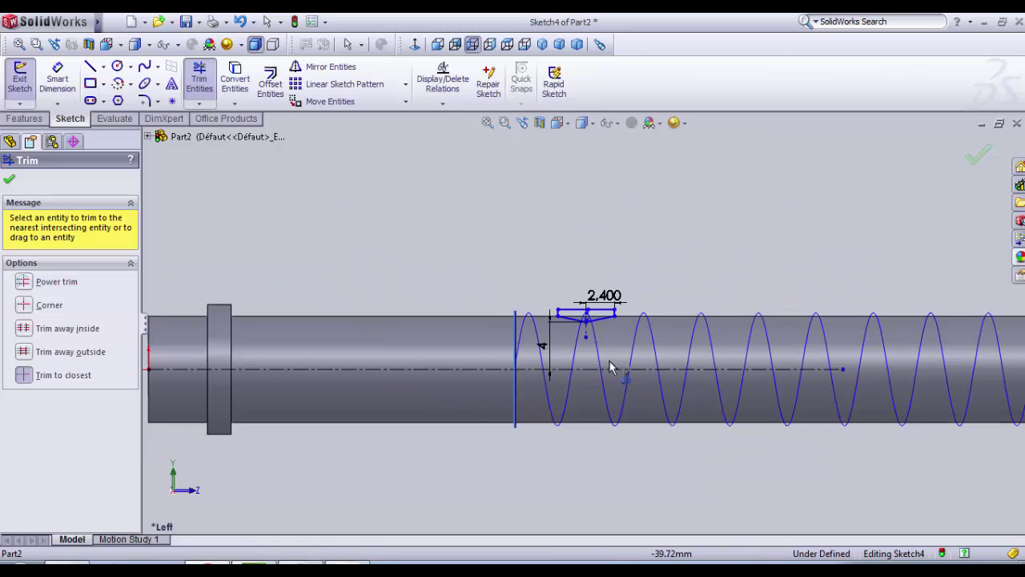
scroll(608, 368, down, 1)
scroll(161, 279, up, 2)
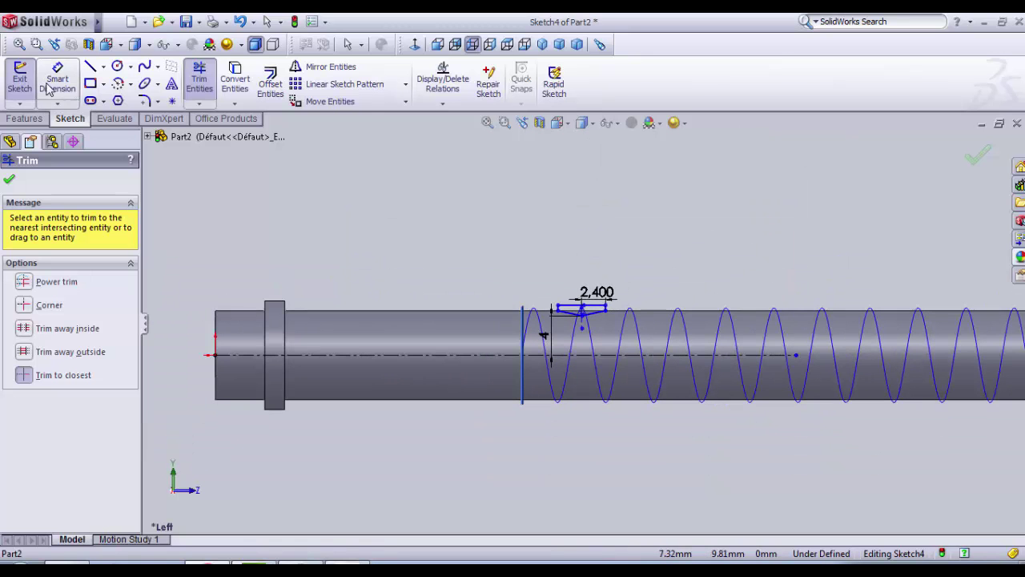
Step: Dimension the distance from the shaft's left end to the profile's left side as 33.4 mm
click(200, 78)
click(57, 78)
scroll(400, 297, down, 4)
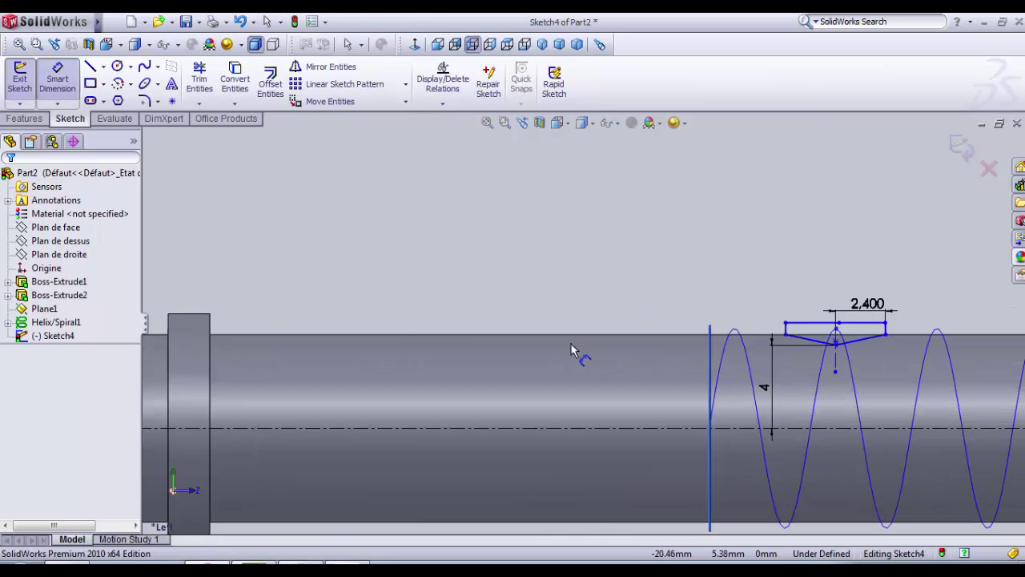
scroll(670, 373, up, 3)
scroll(738, 339, down, 5)
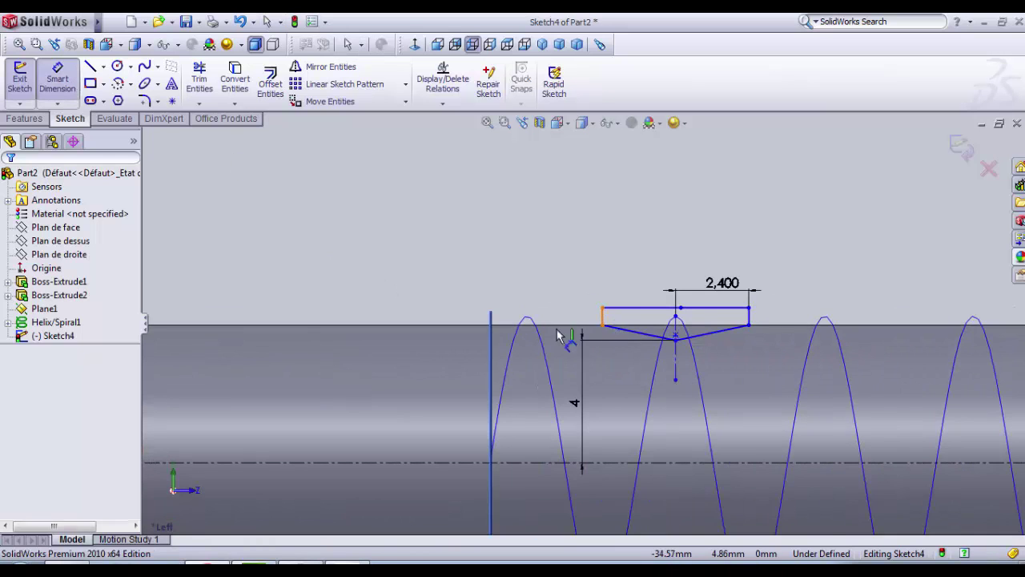
click(601, 320)
scroll(264, 337, up, 4)
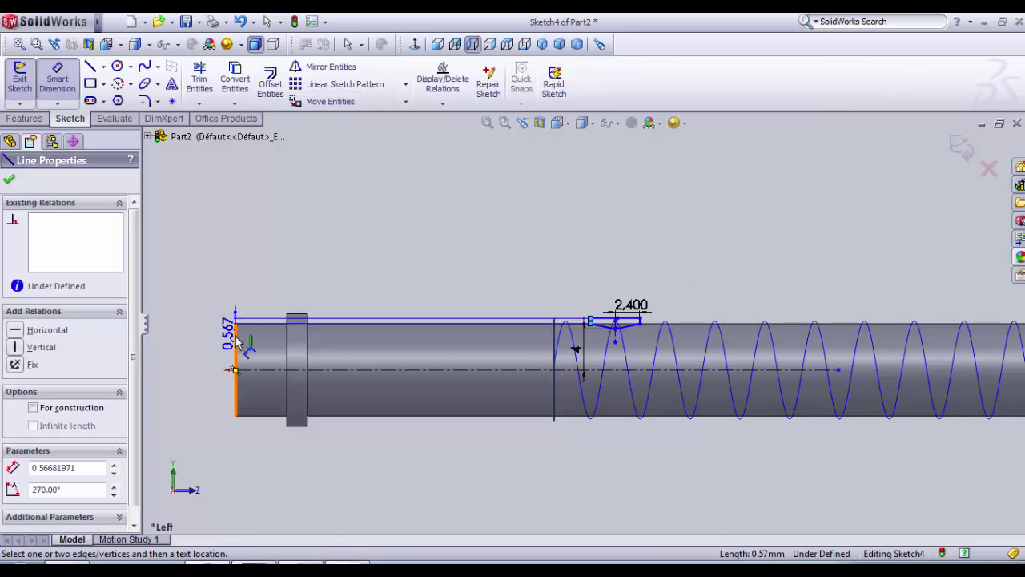
click(236, 341)
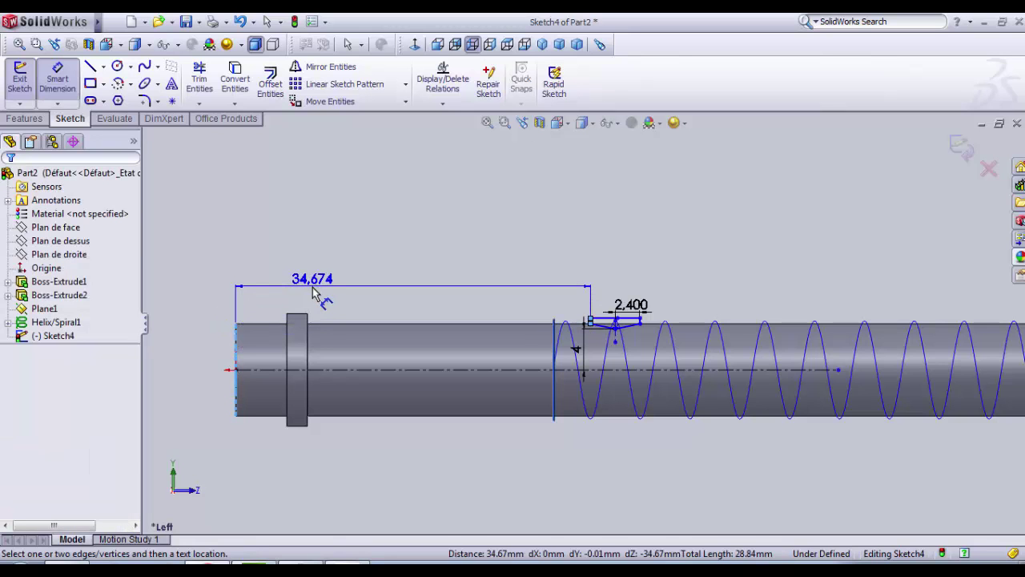
click(312, 292)
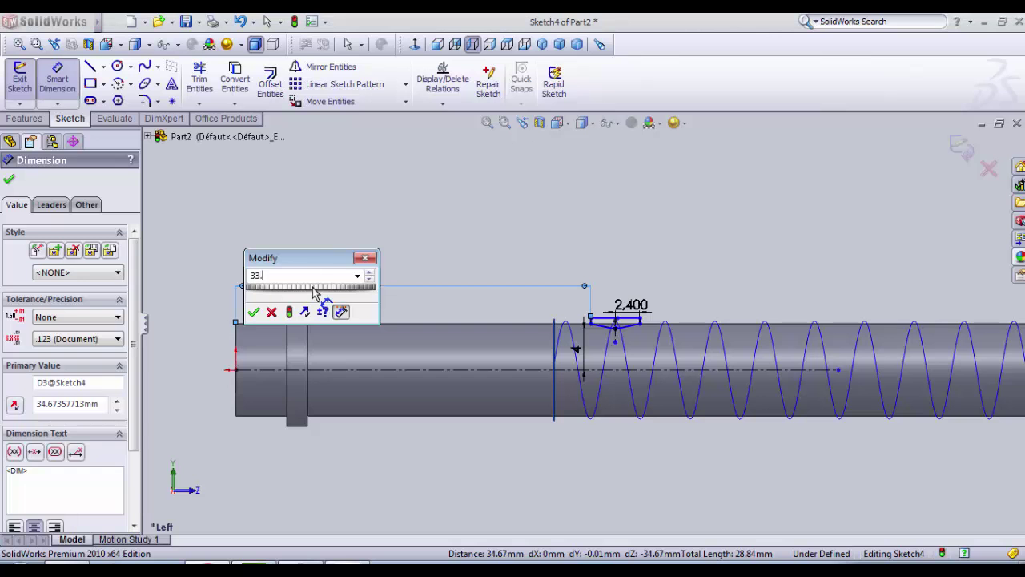
text(33.4)
click(253, 312)
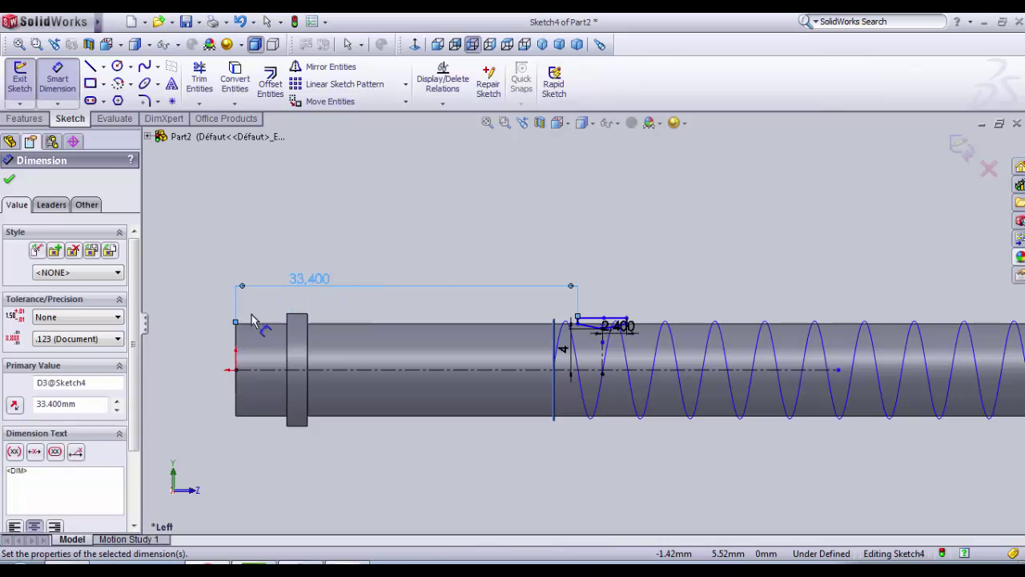
Step: Reposition the profile's 2.4 mm half-width dimension above its upper edge
scroll(697, 312, down, 4)
scroll(439, 367, down, 3)
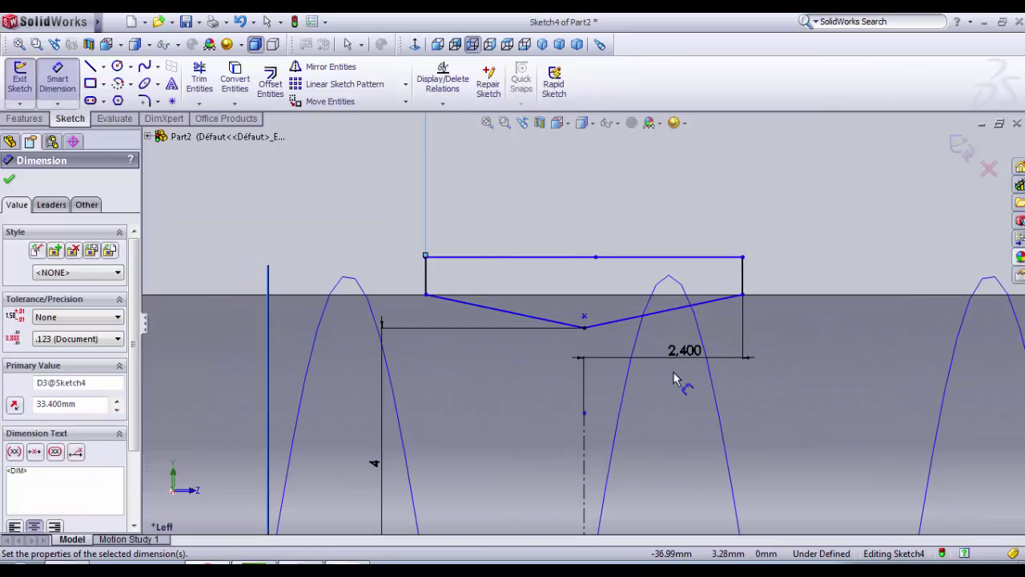
mouse_move(693, 361)
mouse_down()
mouse_move(705, 211)
mouse_move(693, 198)
mouse_up()
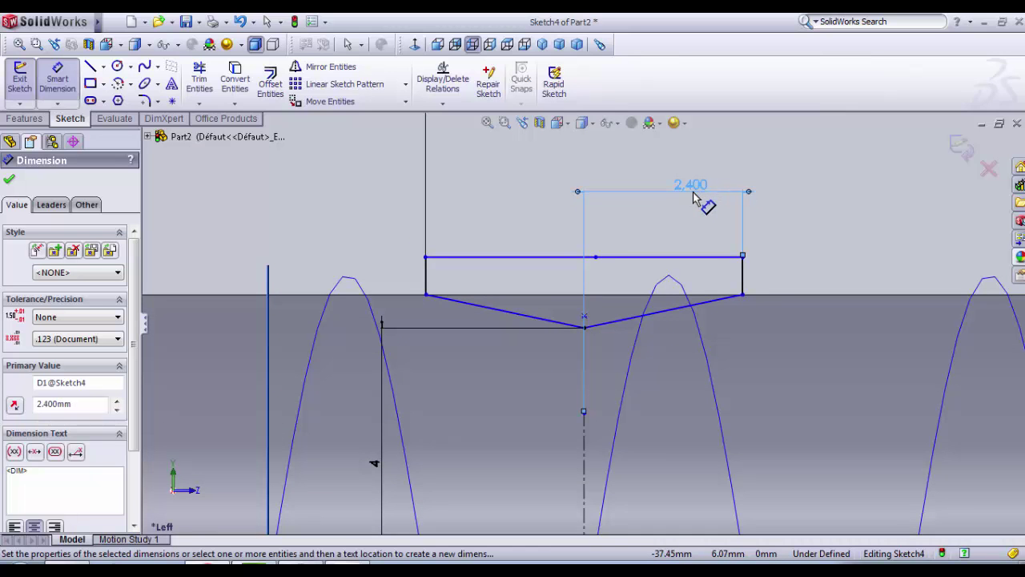
Step: Finish dimensioning and exit the thread profile sketch
scroll(663, 401, up, 5)
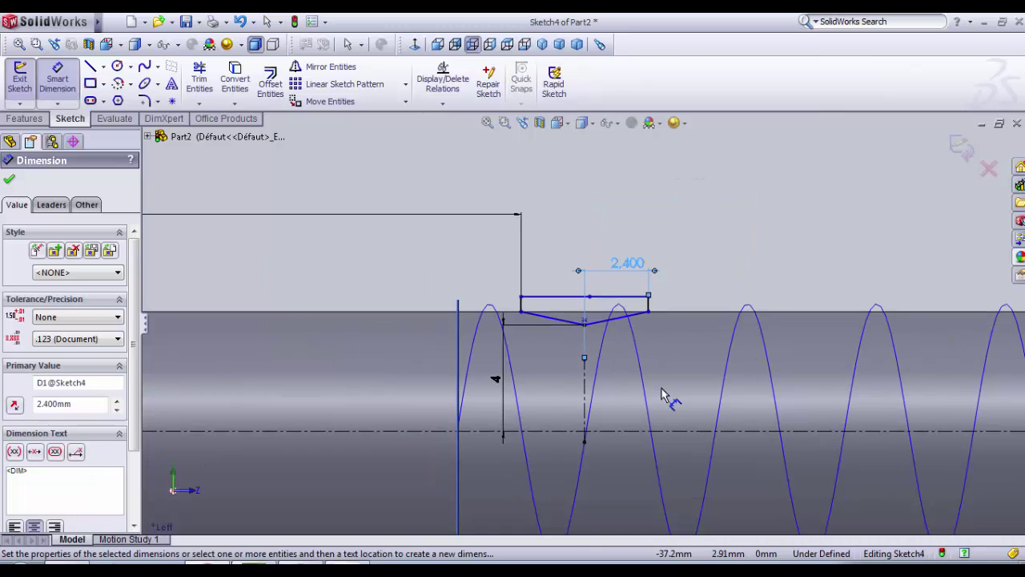
scroll(584, 247, down, 2)
click(584, 246)
scroll(571, 376, up, 2)
scroll(571, 390, down, 1)
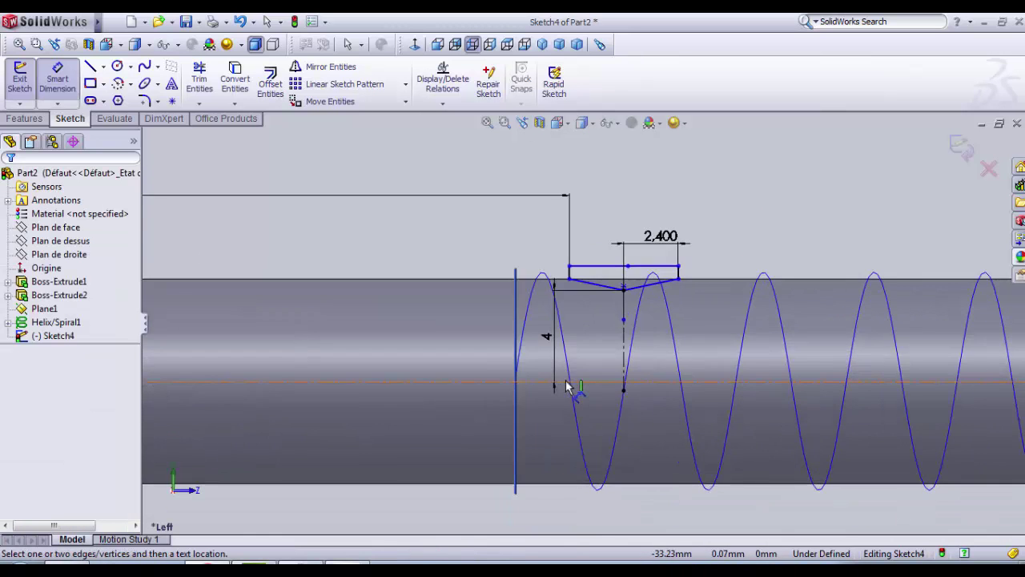
scroll(566, 386, up, 1)
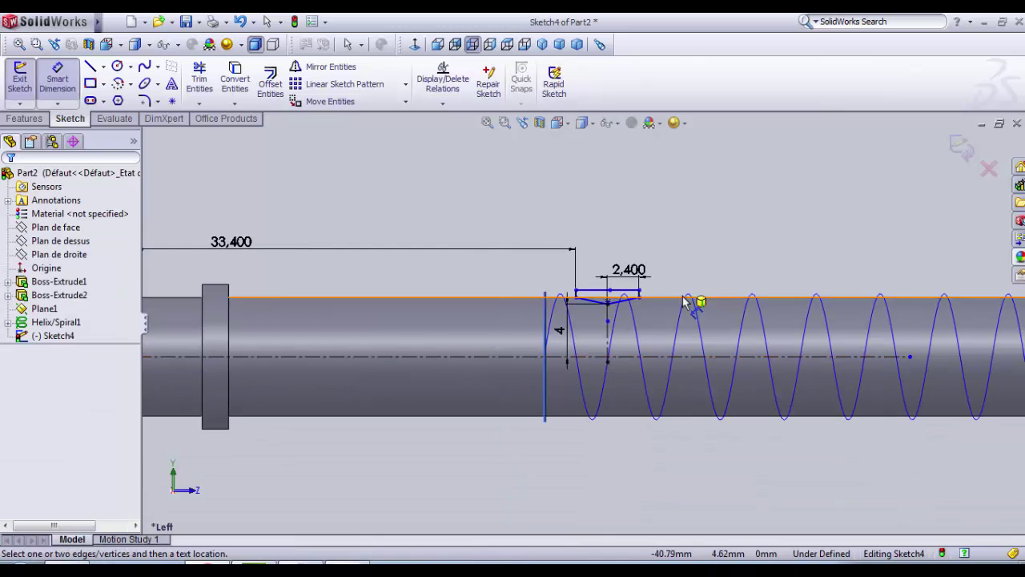
scroll(693, 300, down, 3)
click(10, 84)
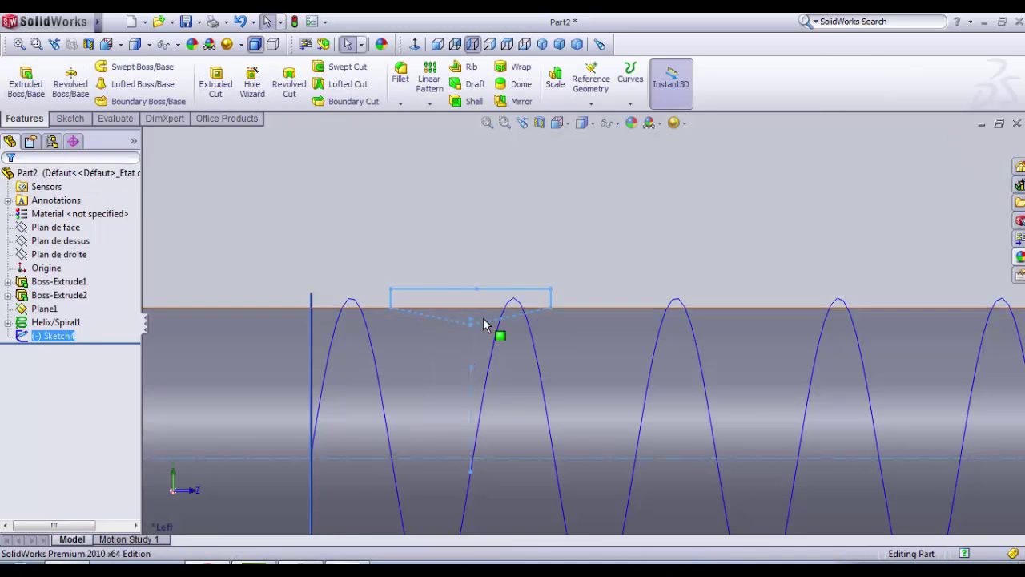
Step: Examine the position of the thread profile relative to the helix and the shaft's surface in a rotated view
scroll(490, 330, up, 3)
scroll(485, 320, down, 1)
middle_drag(483, 319, 526, 315)
scroll(544, 292, down, 3)
click(541, 360)
middle_drag(542, 359, 529, 268)
scroll(599, 281, down, 5)
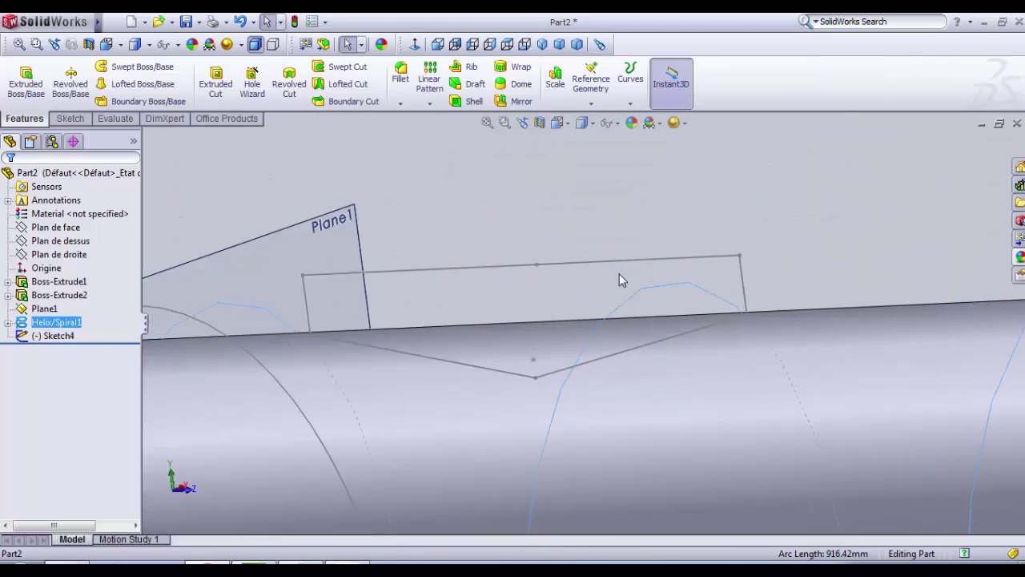
Step: Inspect how the thread profile lines up with the helix turns along the shaft, up close and from a wider view
middle_drag(617, 286, 690, 303)
scroll(695, 310, up, 5)
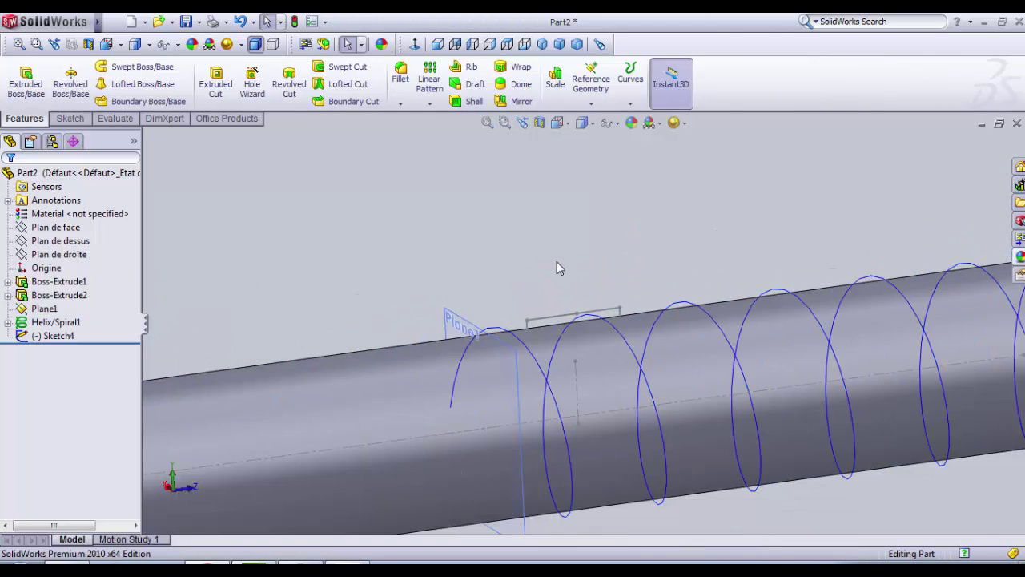
scroll(597, 377, down, 4)
scroll(577, 322, down, 2)
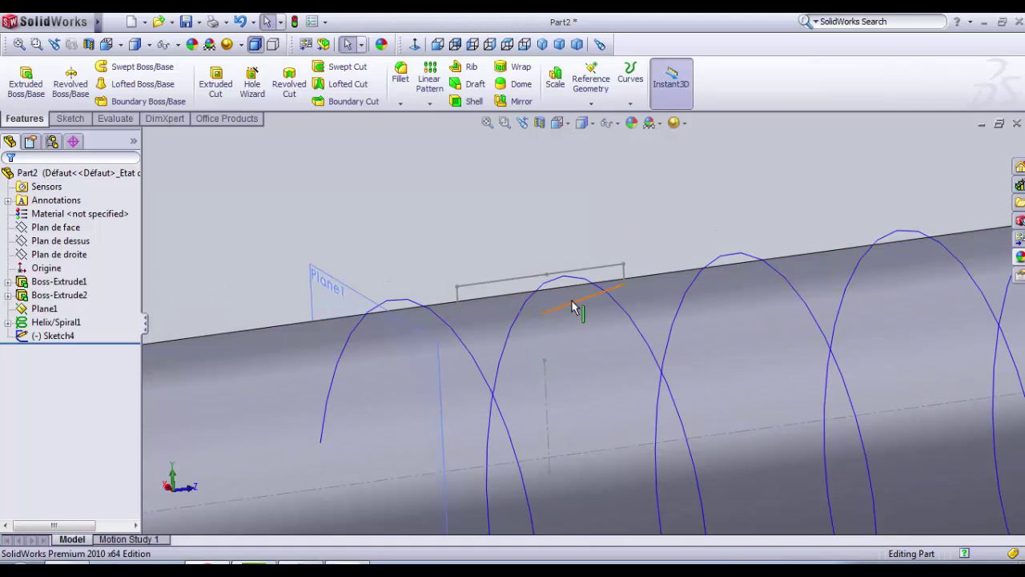
scroll(609, 304, down, 2)
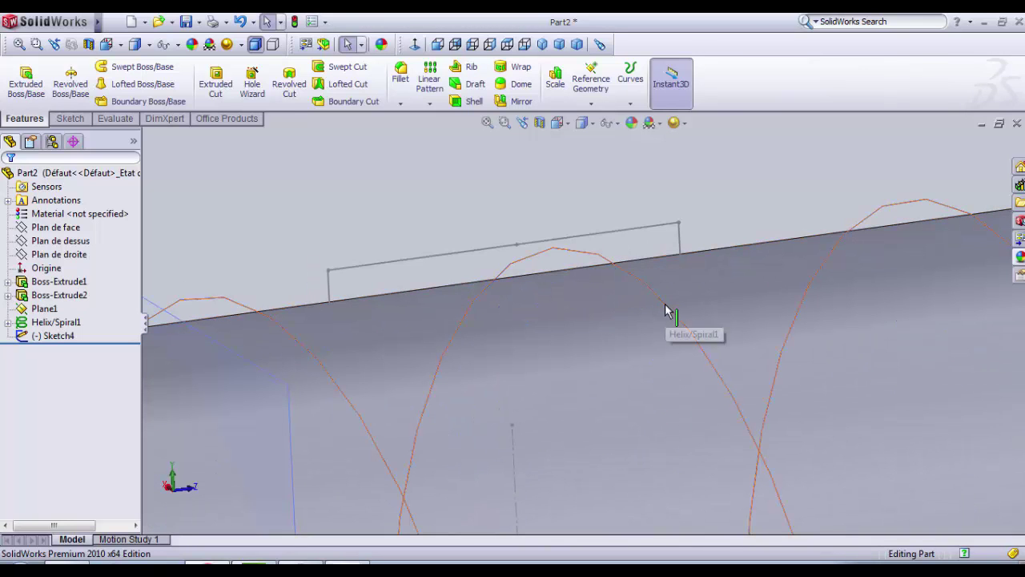
scroll(664, 311, up, 4)
middle_drag(672, 339, 606, 349)
scroll(608, 364, down, 3)
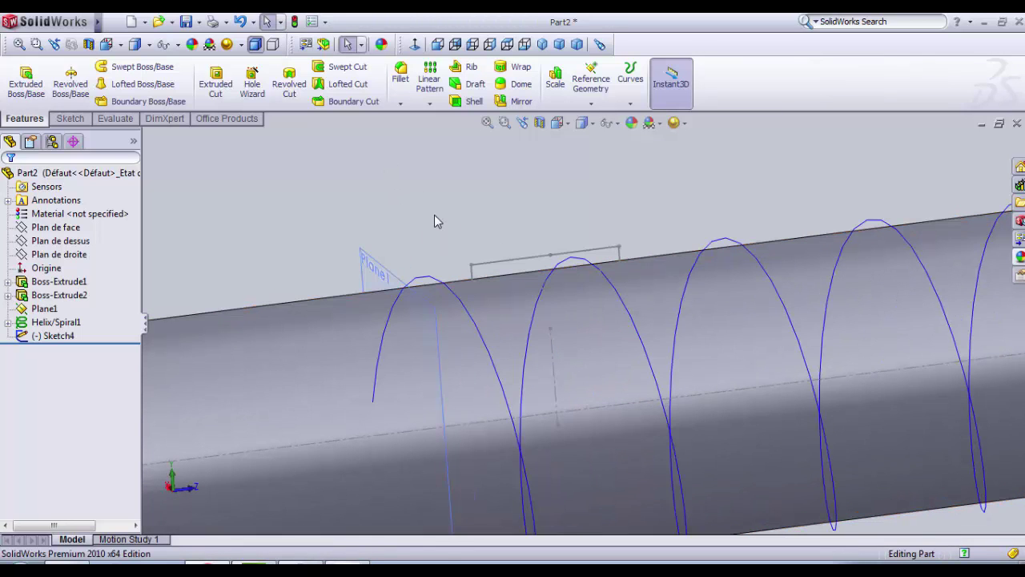
scroll(426, 237, up, 3)
scroll(566, 308, up, 3)
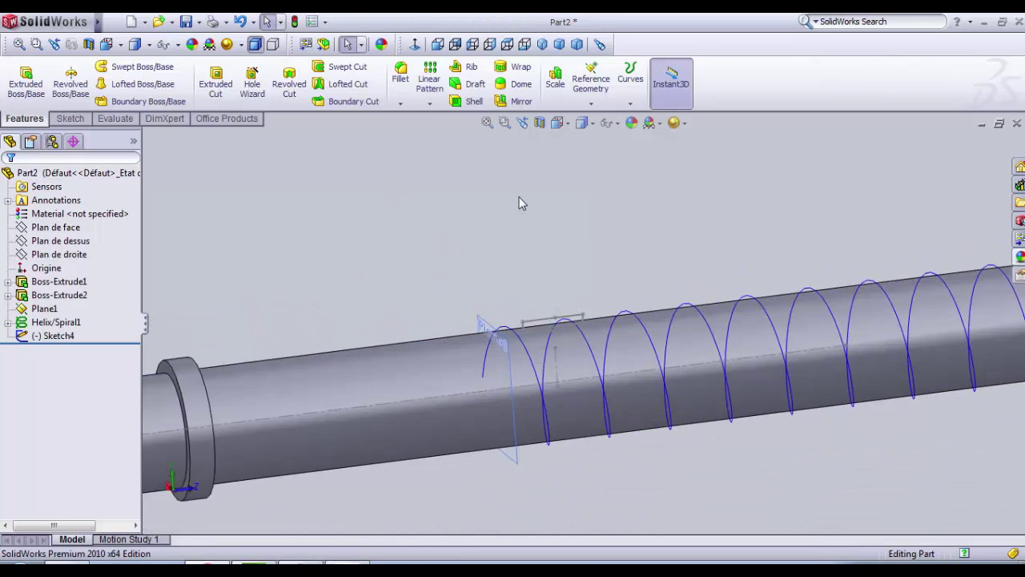
Step: Cut the thread into the shaft with a Swept Cut, using the V-bottom sketch as profile and the helix as path
click(339, 69)
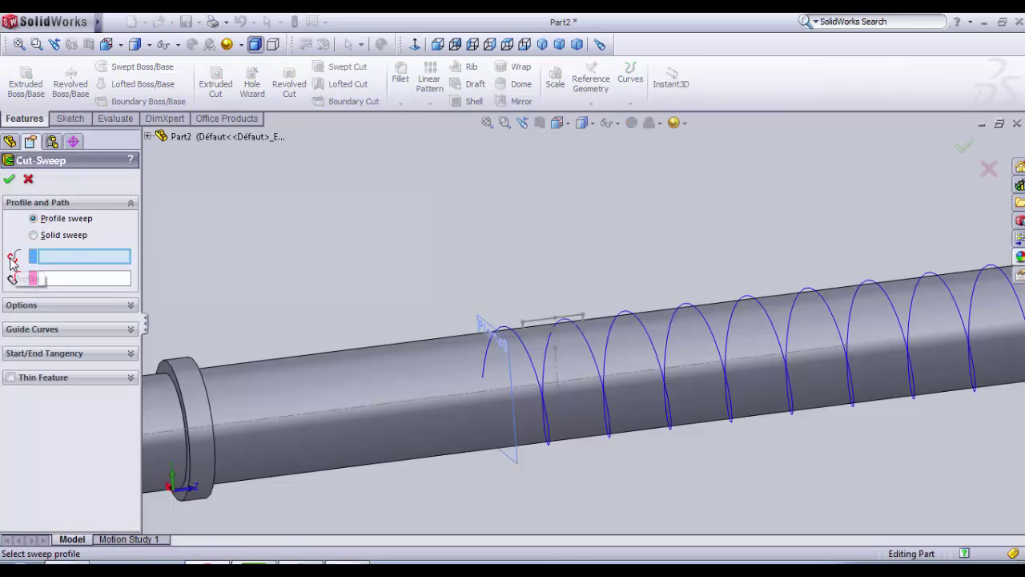
scroll(540, 350, down, 3)
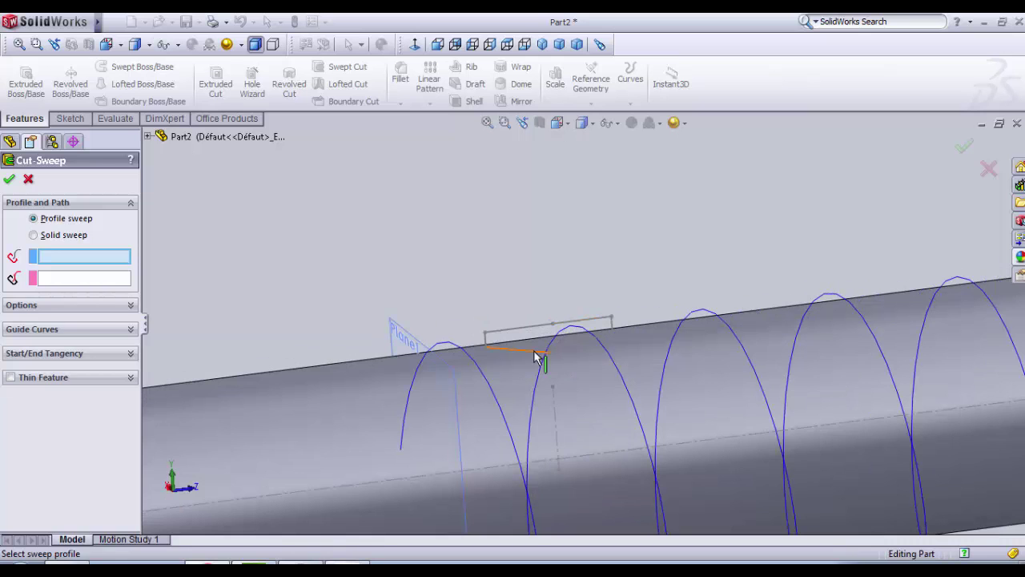
click(538, 352)
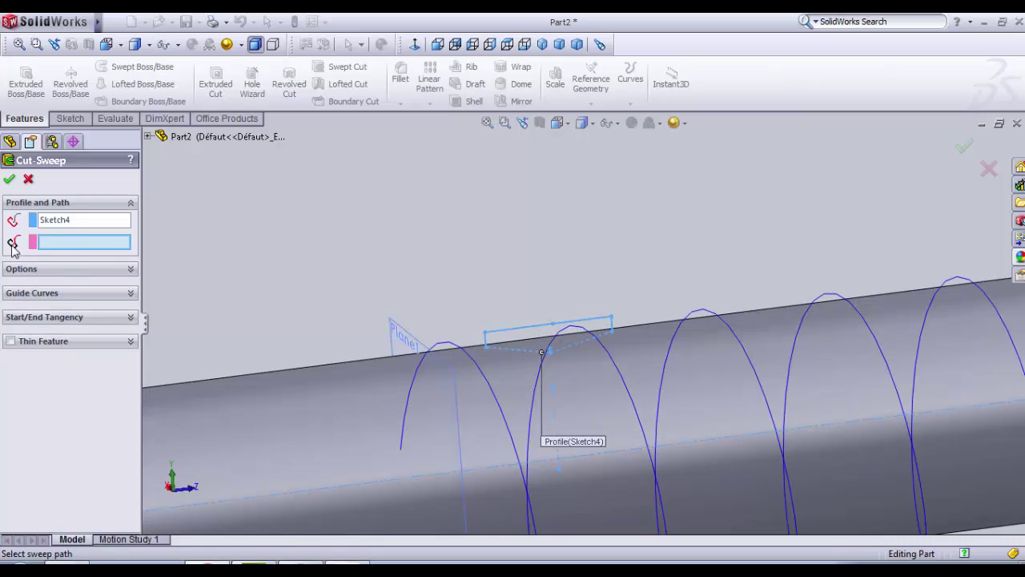
click(494, 398)
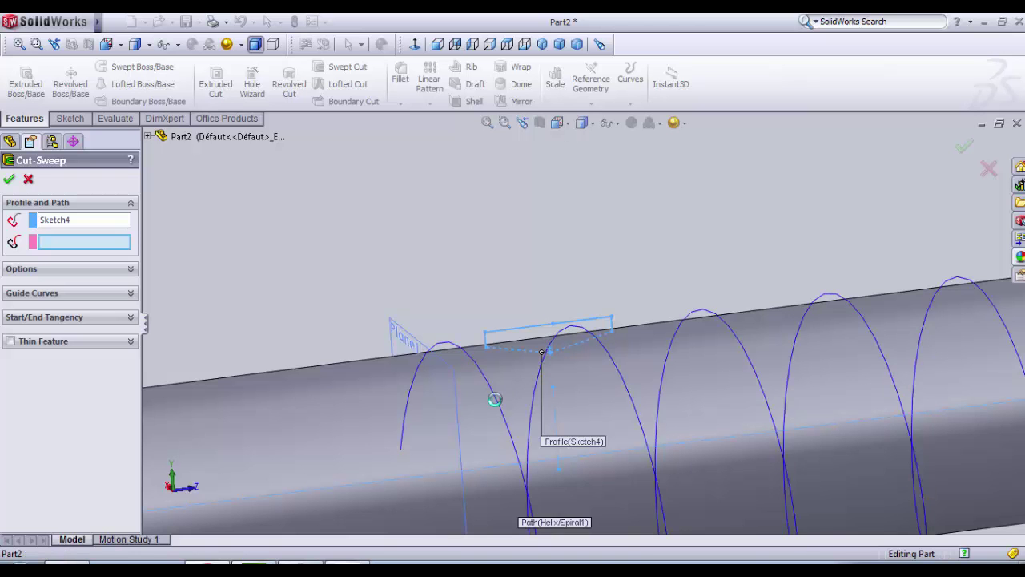
scroll(506, 409, up, 10)
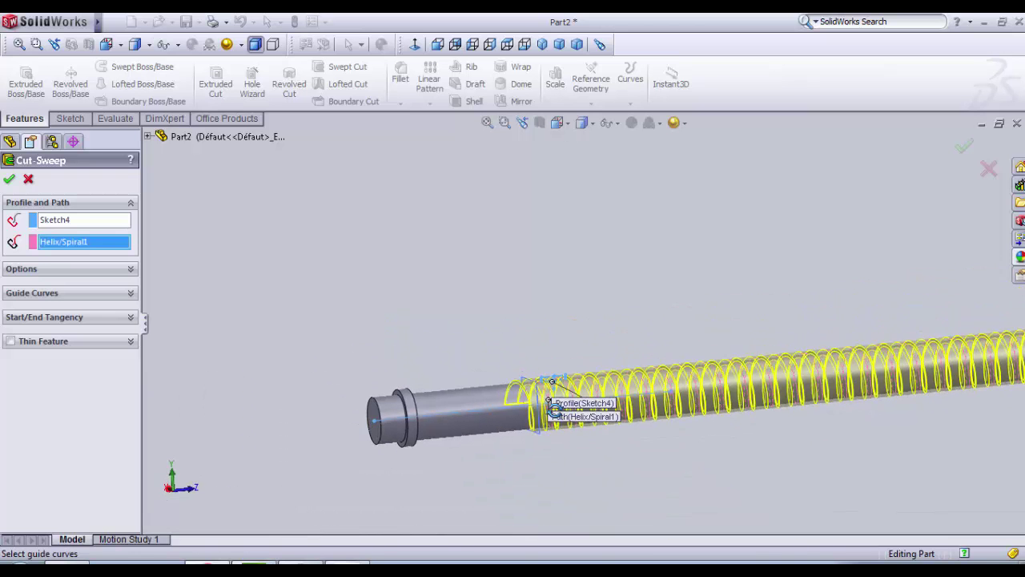
scroll(556, 409, up, 5)
middle_drag(555, 409, 629, 405)
scroll(651, 357, down, 3)
scroll(477, 315, down, 6)
ctrl+middle_drag(531, 389, 551, 395)
scroll(551, 395, up, 4)
scroll(668, 330, down, 4)
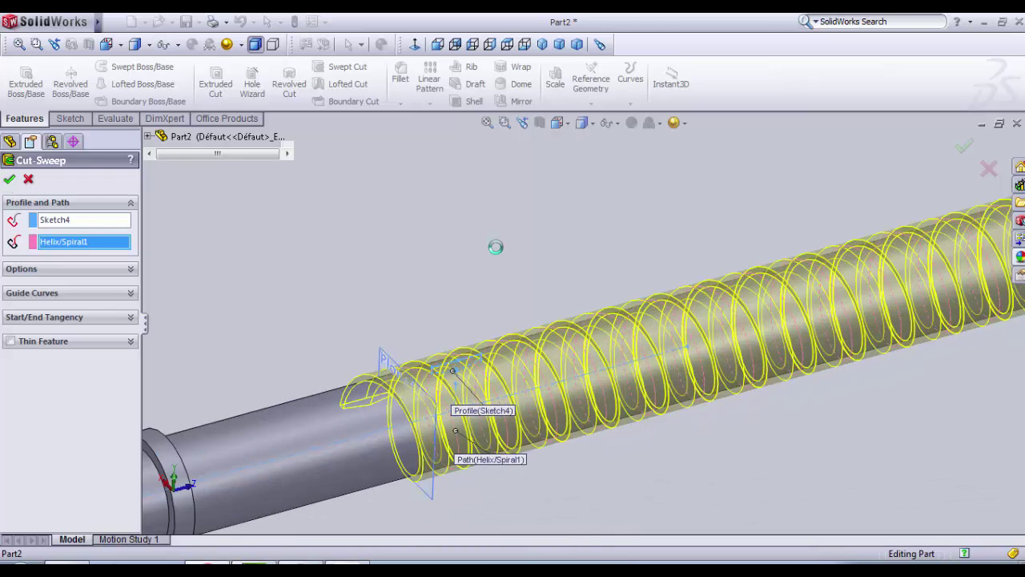
key(Return)
Step: Examine the swept thread groove up close and along the full length of the shaft
middle_drag(495, 249, 456, 233)
scroll(544, 484, down, 8)
scroll(446, 260, up, 6)
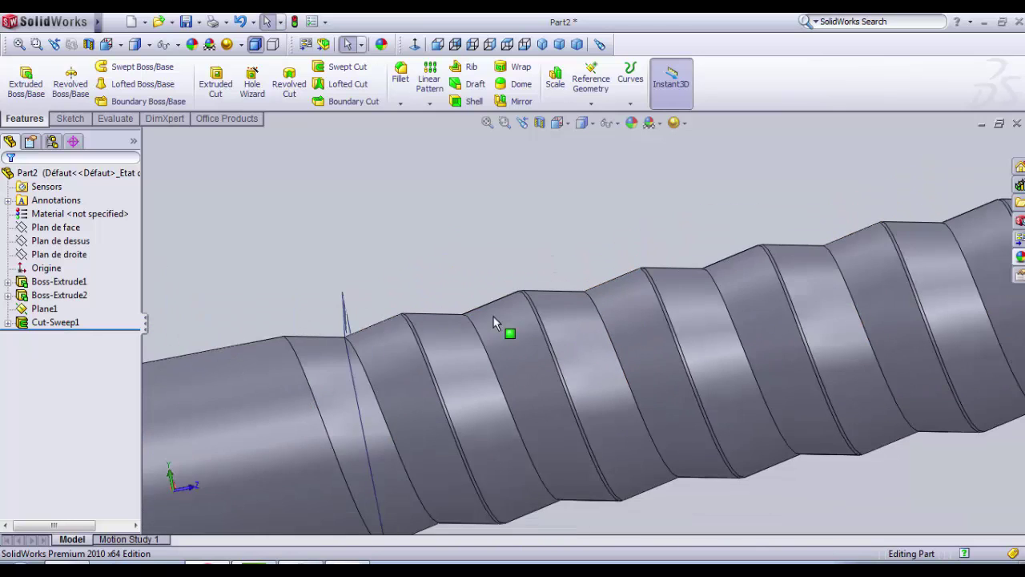
scroll(621, 445, up, 3)
middle_drag(621, 444, 636, 370)
scroll(645, 369, up, 6)
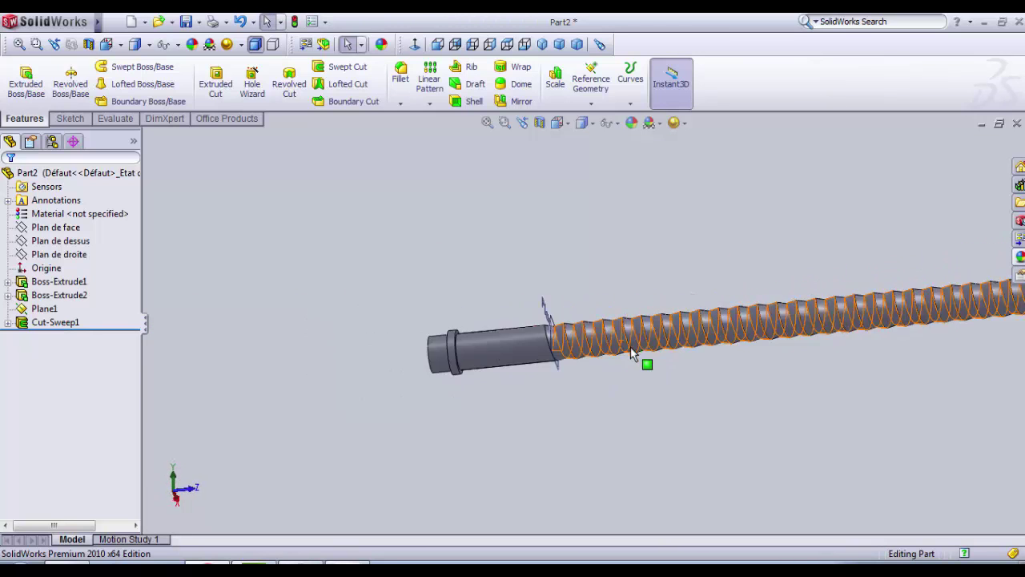
scroll(648, 374, down, 4)
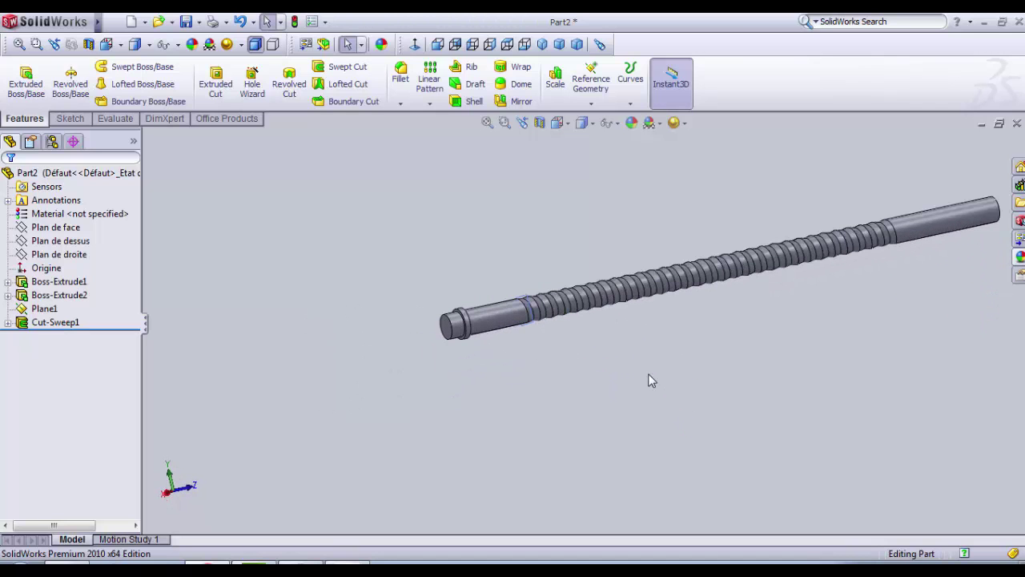
scroll(747, 336, down, 3)
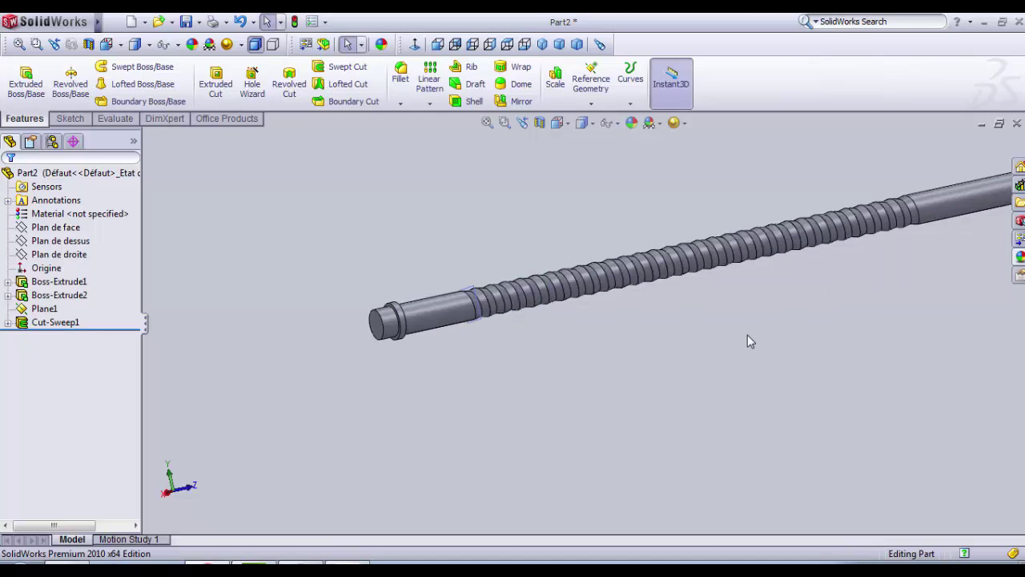
Step: Hide the reference planes in the graphics view
click(609, 127)
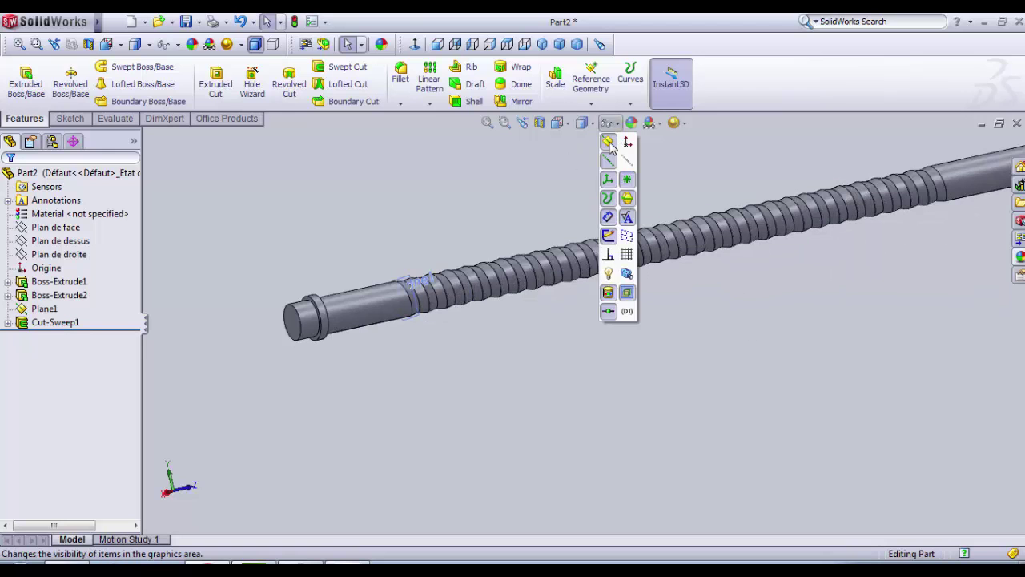
scroll(663, 244, up, 4)
Step: Start a sketch on the shaft's plain end face and draw an origin-centred circle about 5.7 mm in diameter
key(ctrl+3)
scroll(840, 293, down, 4)
scroll(816, 325, down, 2)
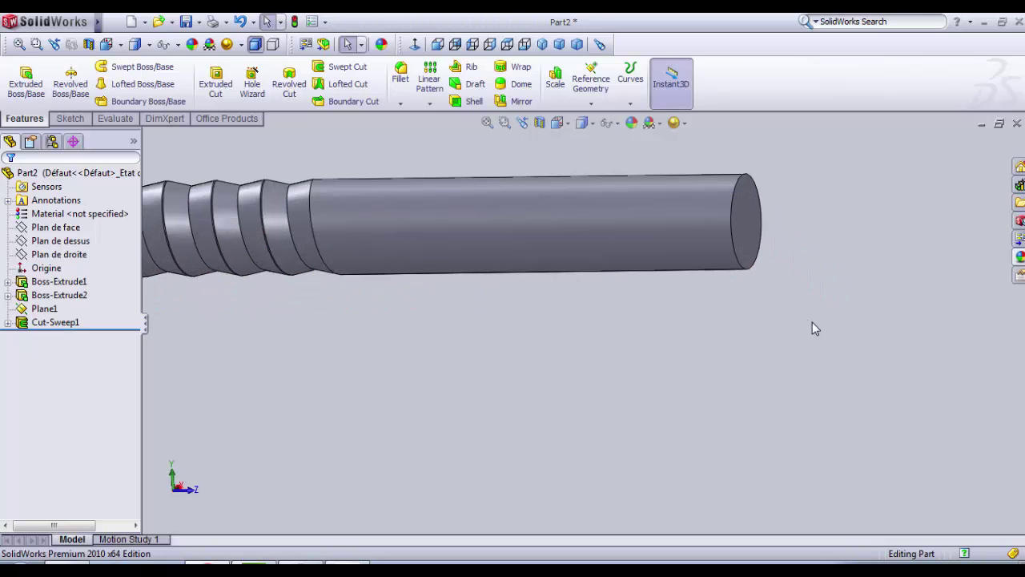
scroll(812, 288, down, 3)
click(691, 212)
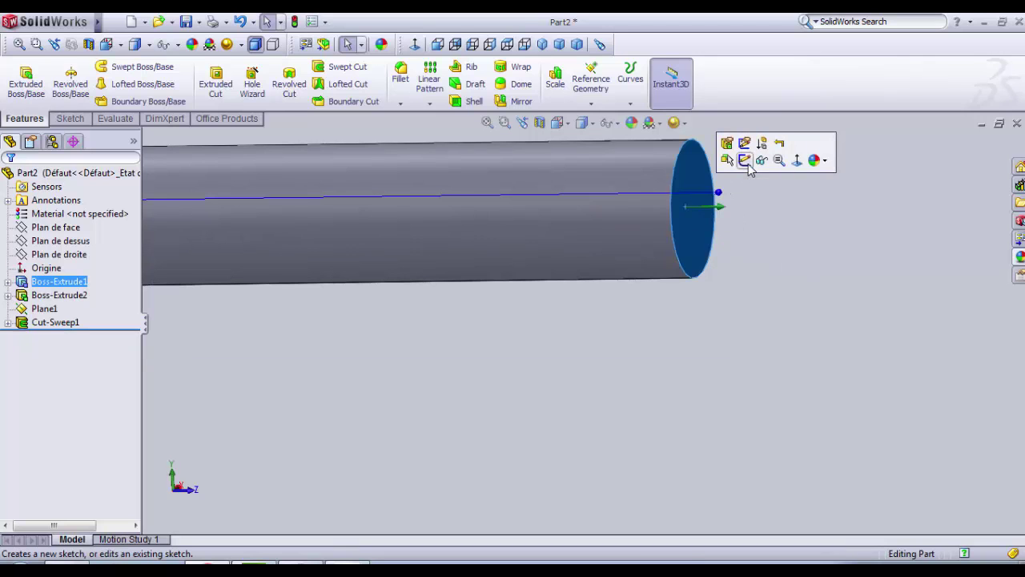
click(745, 160)
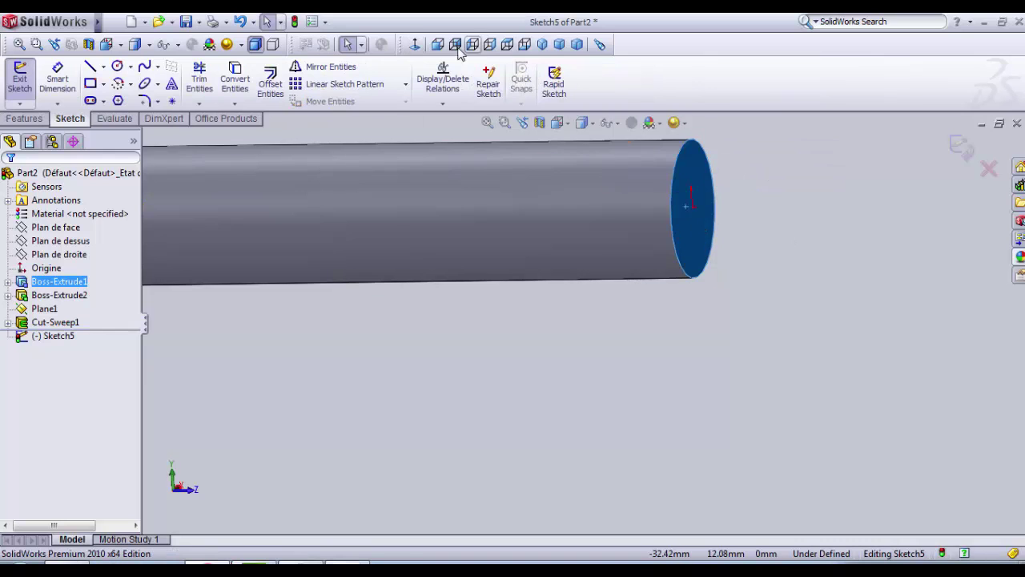
click(414, 44)
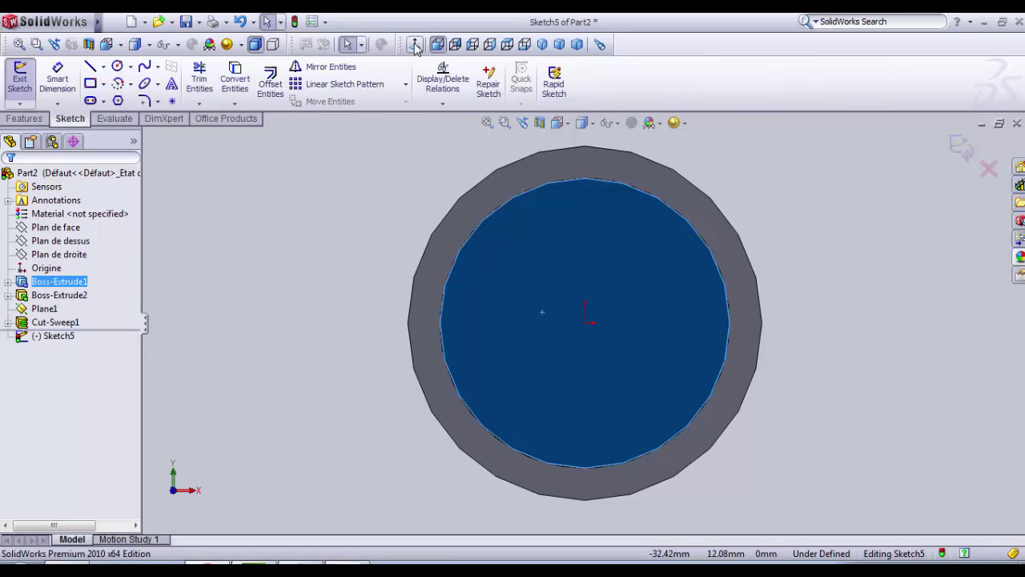
click(119, 67)
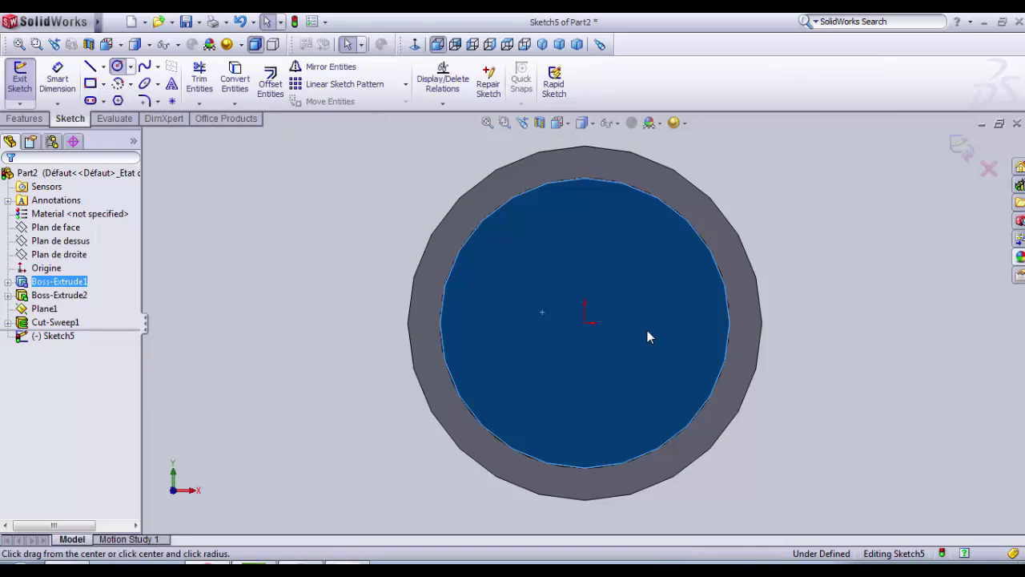
click(585, 323)
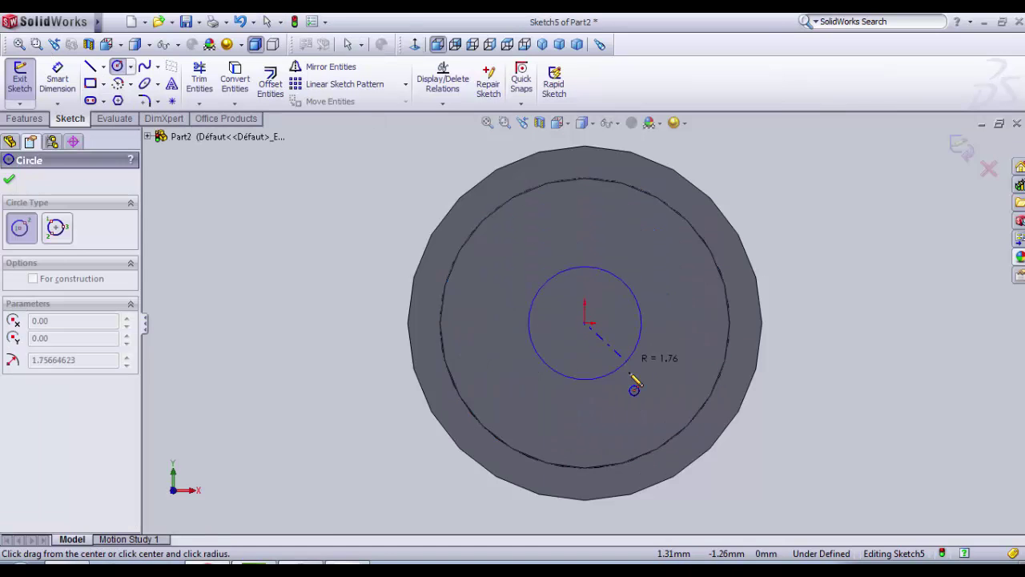
click(644, 414)
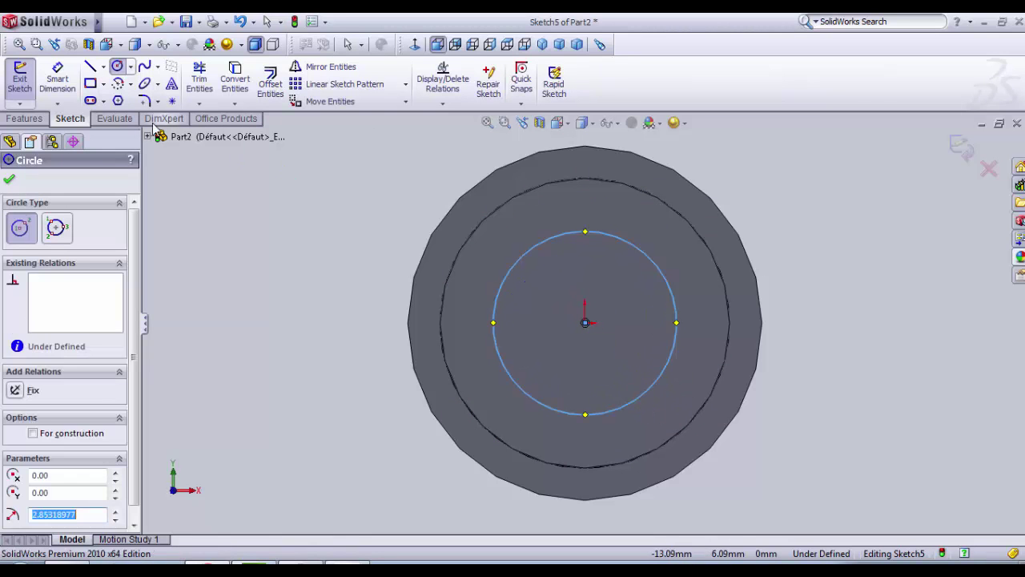
Step: Dimension the circle's diameter as 6.5 mm
click(57, 78)
click(662, 262)
click(865, 305)
click(864, 305)
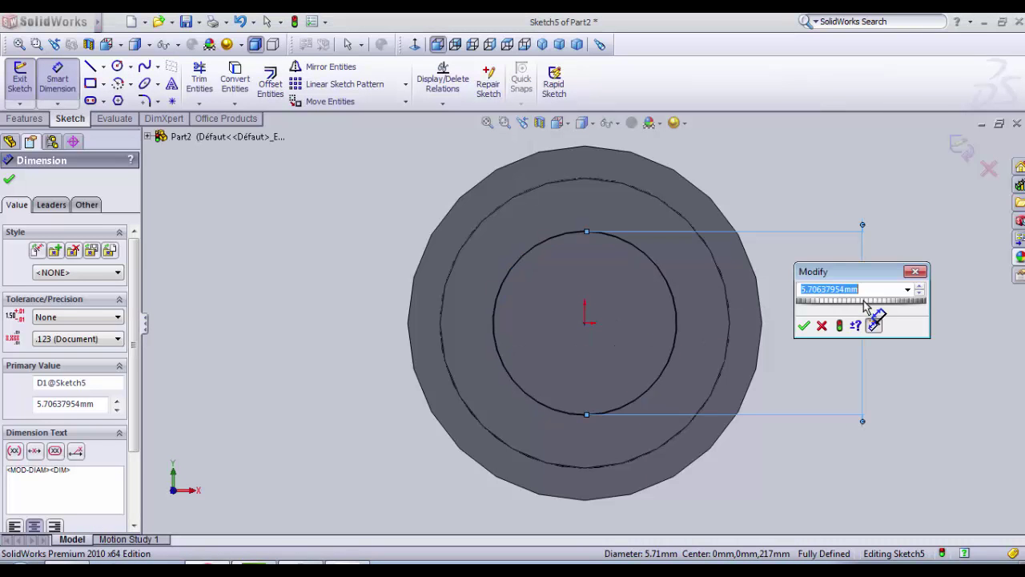
text(6)
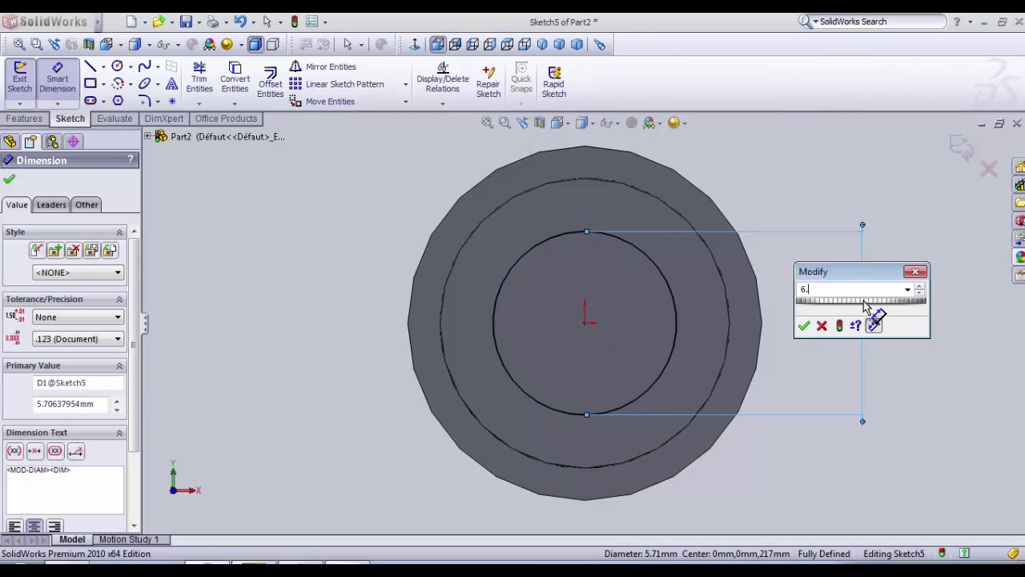
text(.5)
click(803, 326)
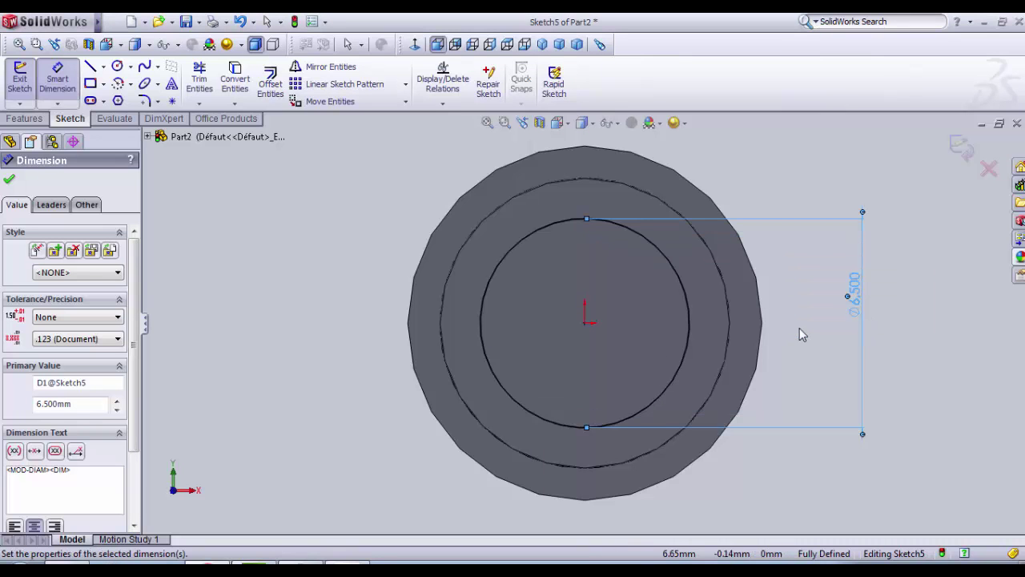
Step: Draw a concentric circle about 11.8 mm in diameter, enclosing the shaft and collar outlines, and exit the sketch
key(c)
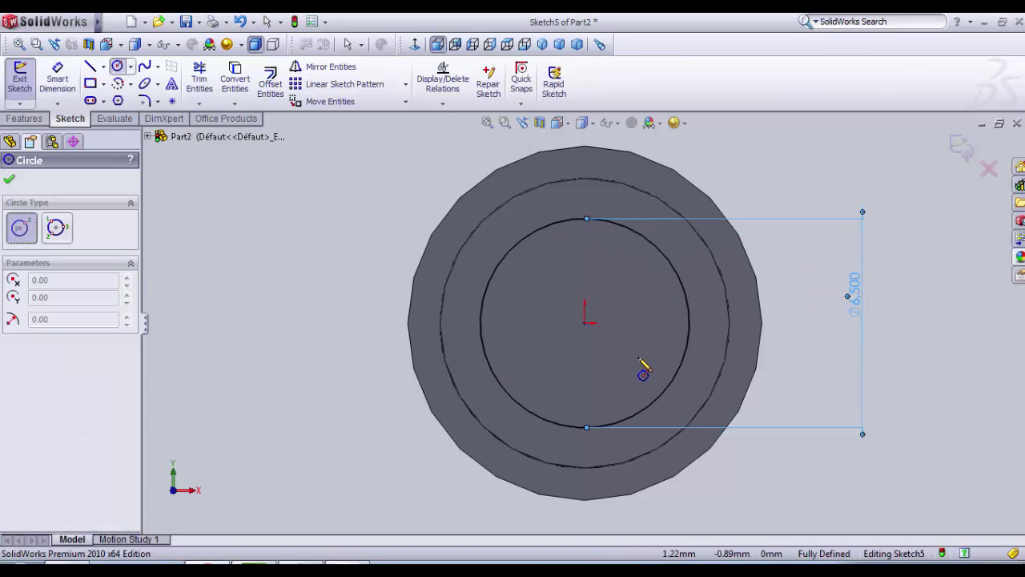
click(587, 321)
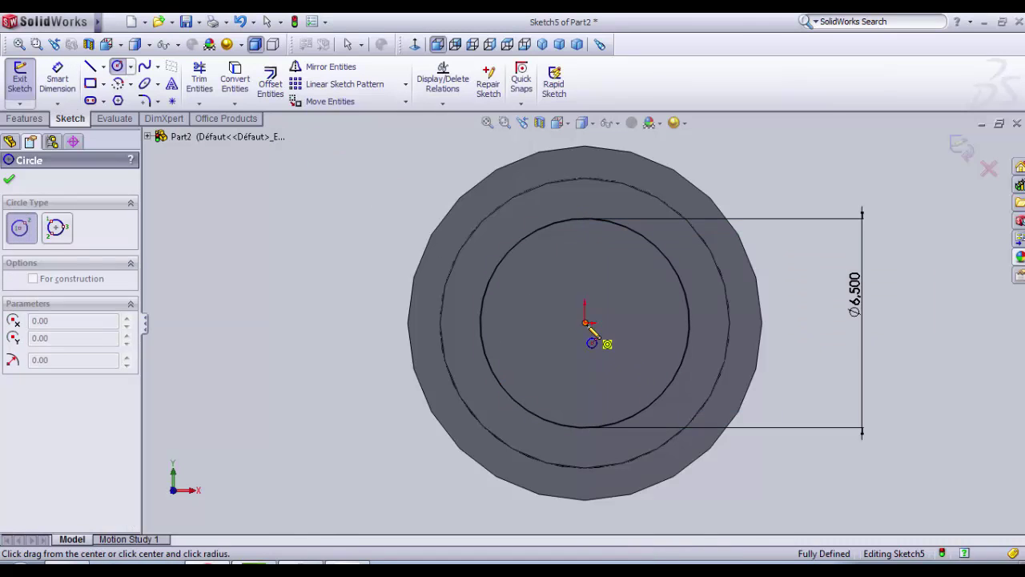
click(764, 415)
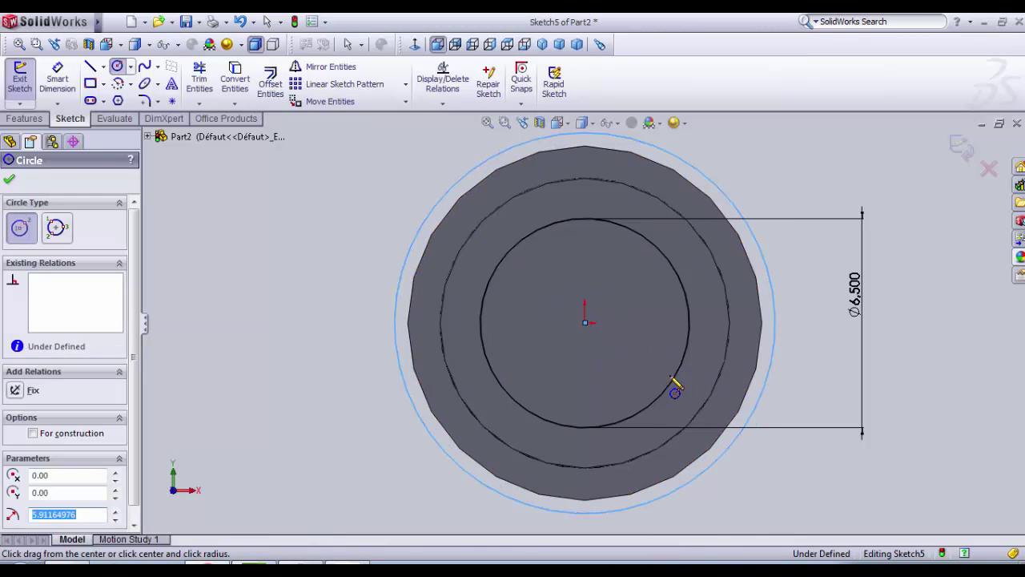
click(20, 83)
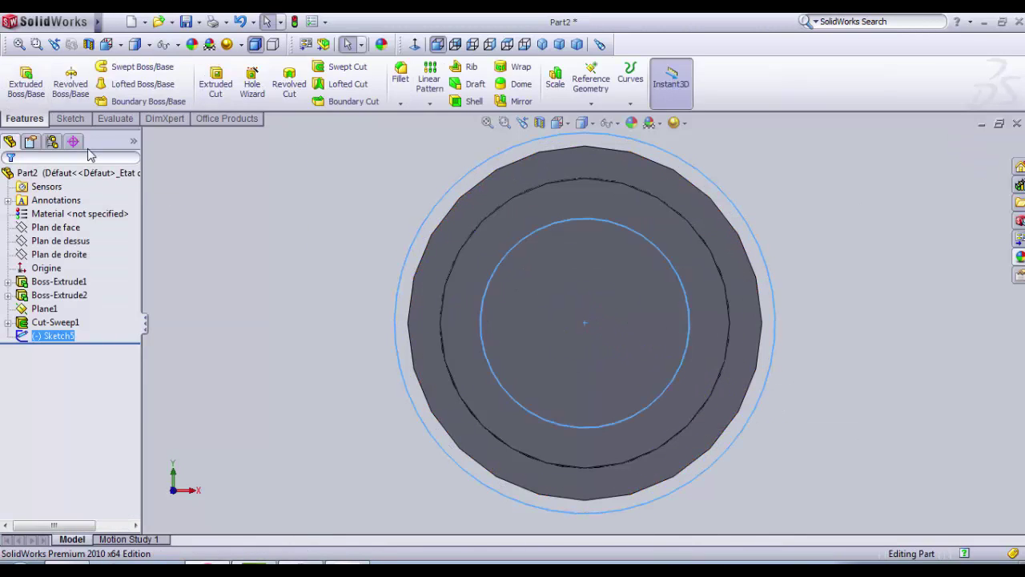
Step: Make a blind Extruded Cut of the ring between the two circles, leaving a reduced-diameter end on the shaft
click(224, 96)
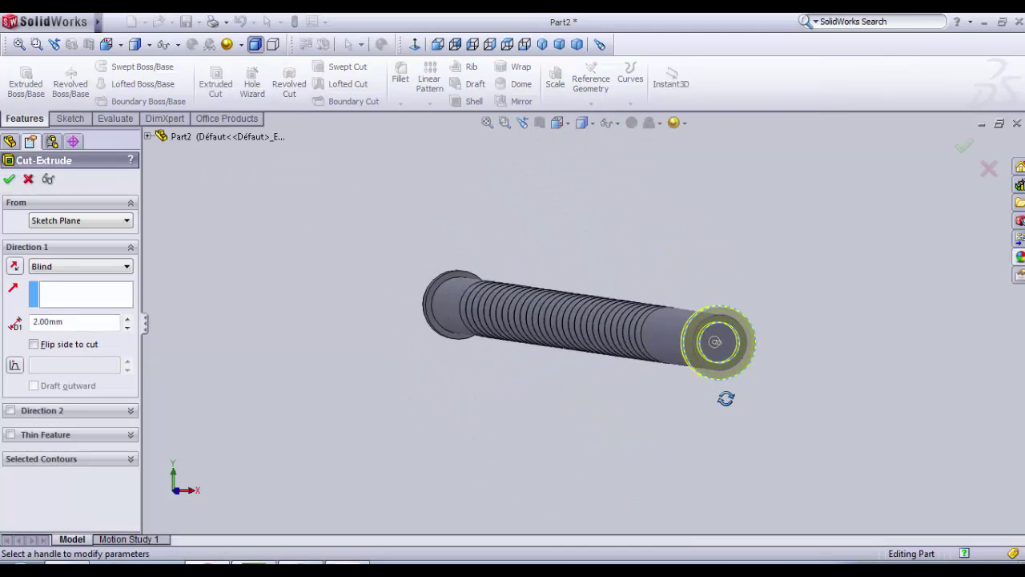
scroll(730, 400, down, 6)
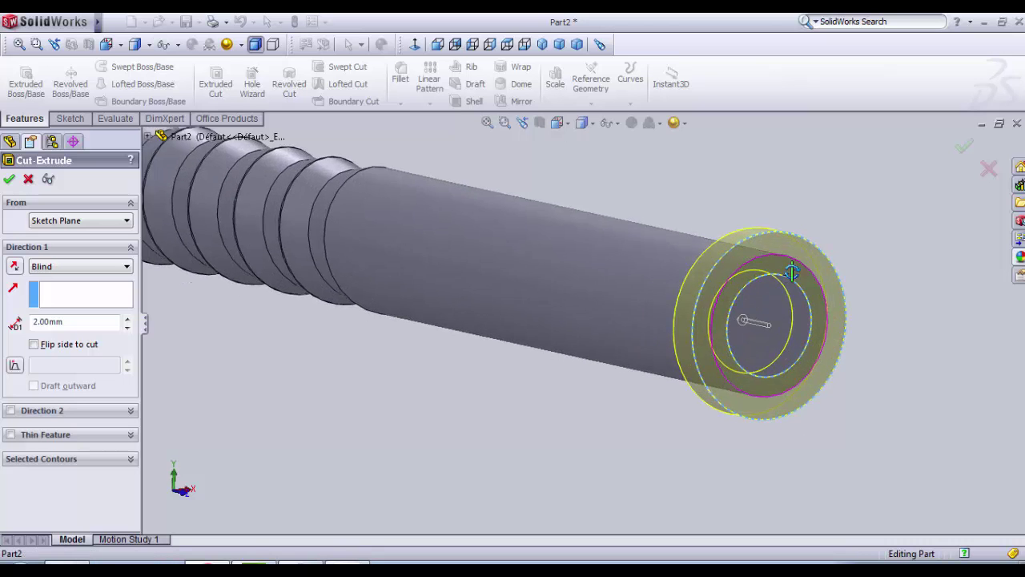
middle_drag(794, 280, 826, 313)
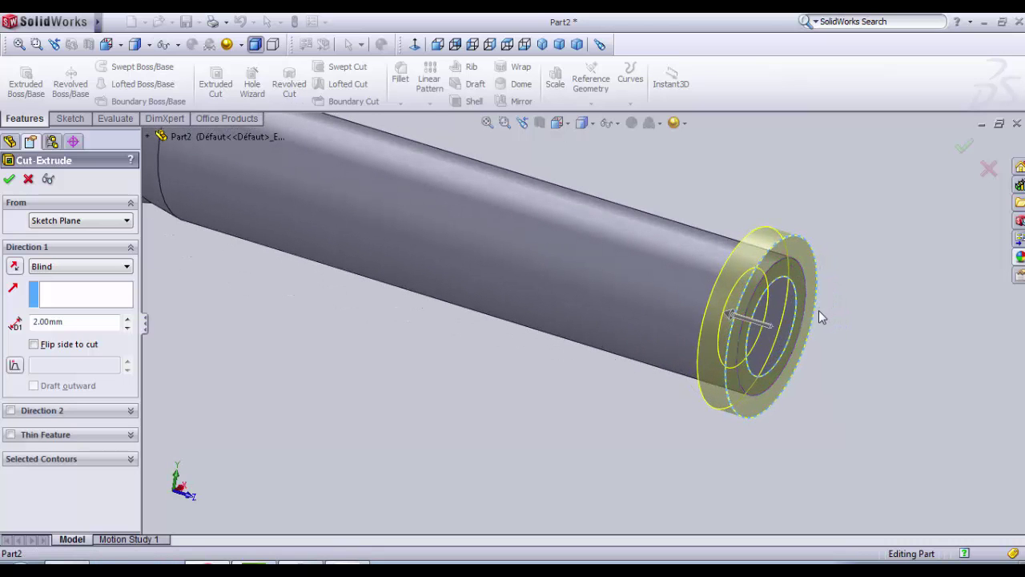
double_click(95, 325)
key(Return)
click(9, 179)
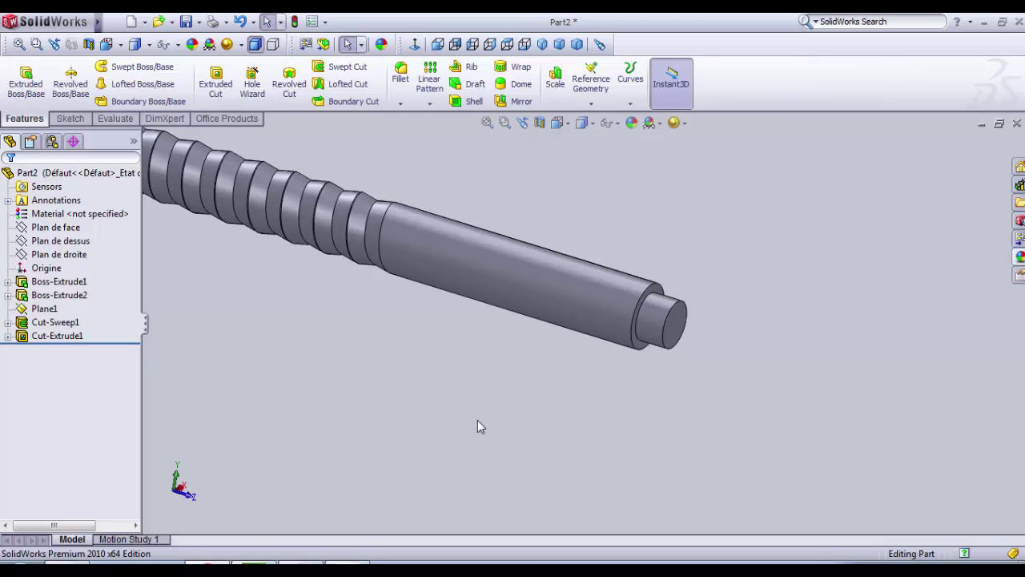
scroll(682, 359, up, 2)
scroll(656, 303, down, 6)
scroll(769, 353, up, 3)
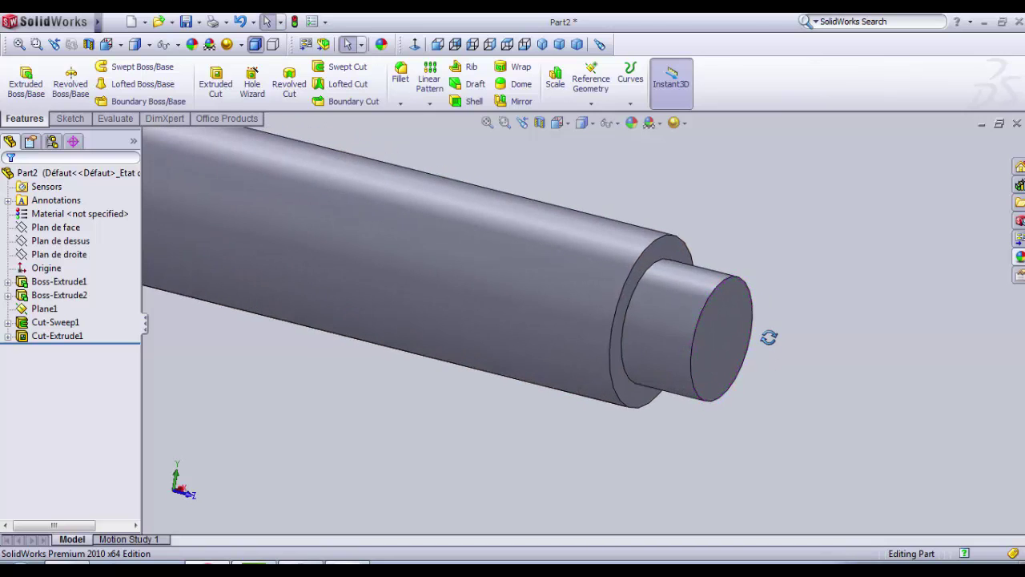
scroll(633, 316, down, 4)
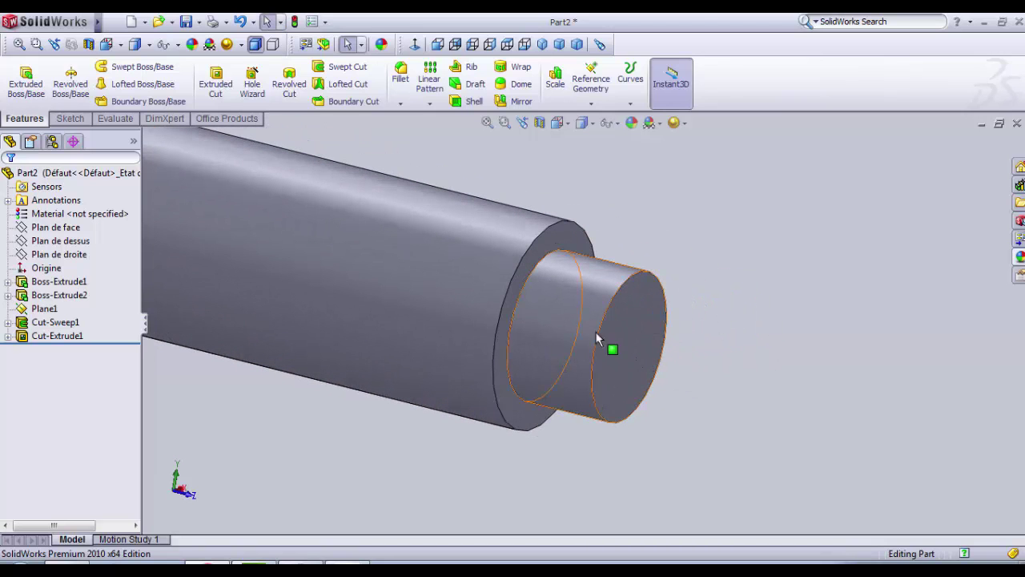
scroll(650, 320, up, 2)
scroll(500, 343, down, 4)
scroll(601, 304, up, 2)
scroll(615, 300, down, 2)
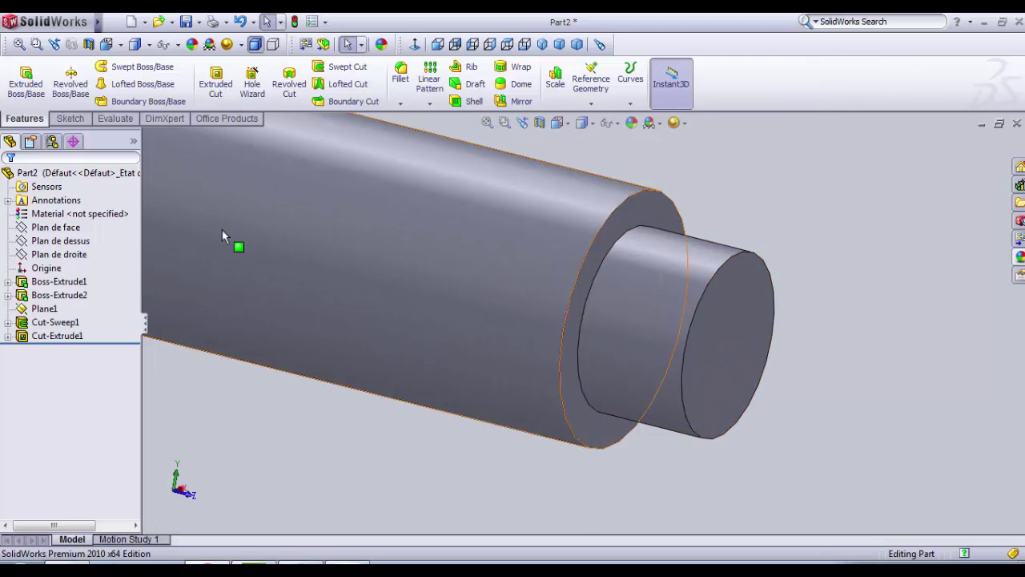
Step: Start a sketch on Plan de droite and view it face-on
click(56, 228)
click(60, 240)
click(60, 254)
click(65, 243)
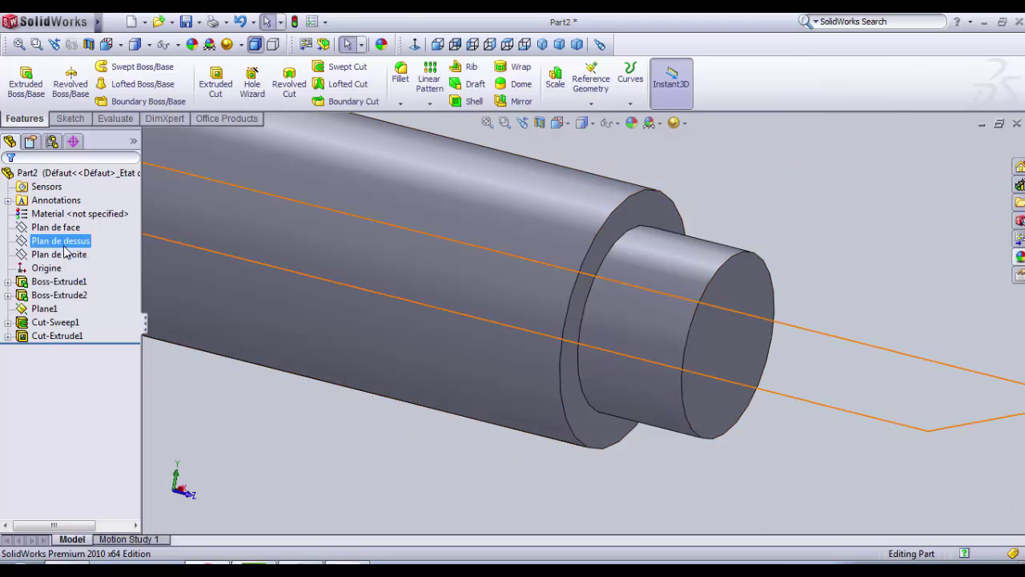
click(64, 255)
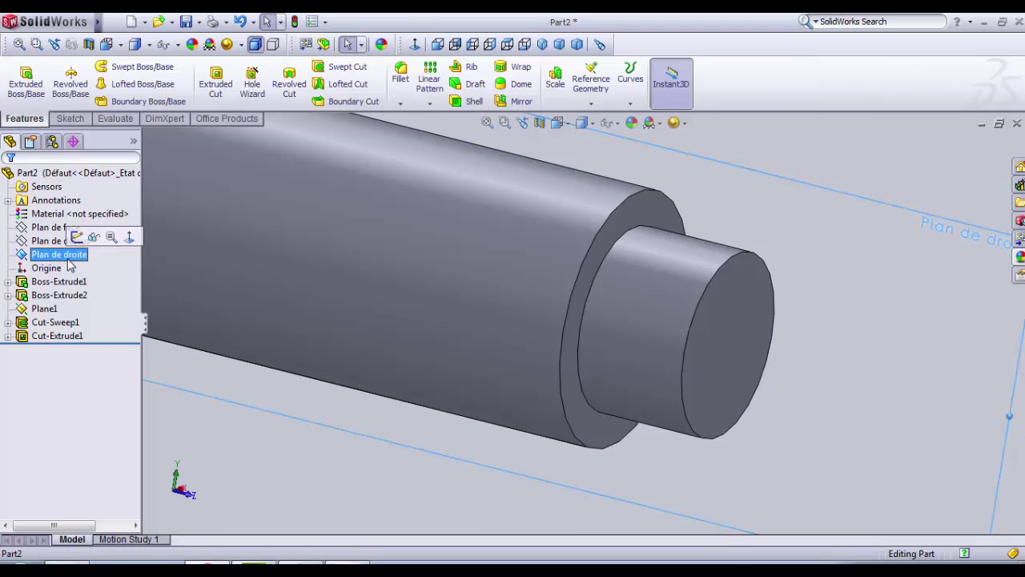
click(77, 239)
click(414, 44)
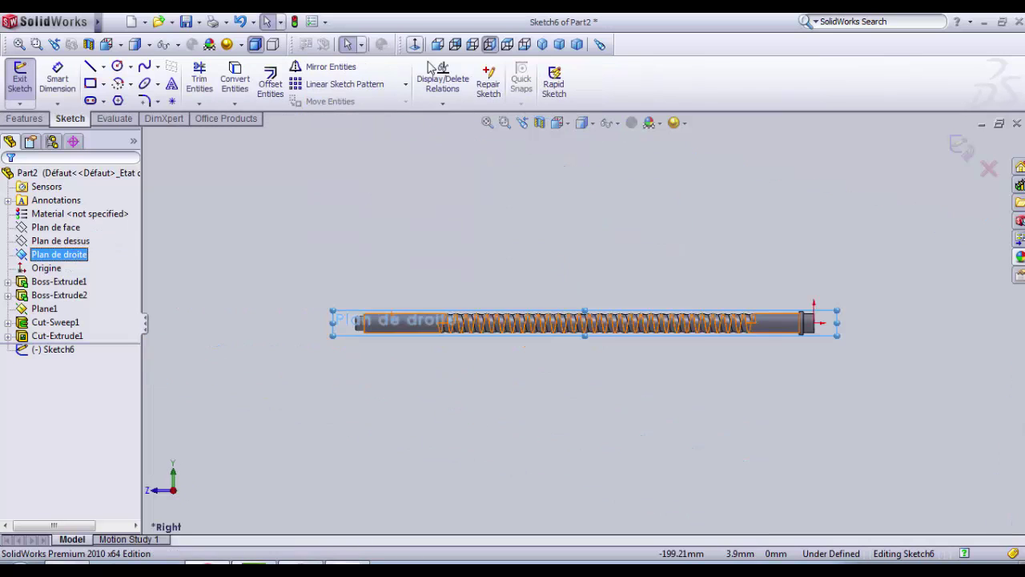
Step: Draw a circle about 1.7 mm in diameter on the shaft axis, between the collar and the adjacent end face
scroll(860, 344, down, 10)
scroll(743, 319, up, 5)
scroll(731, 338, down, 5)
click(118, 67)
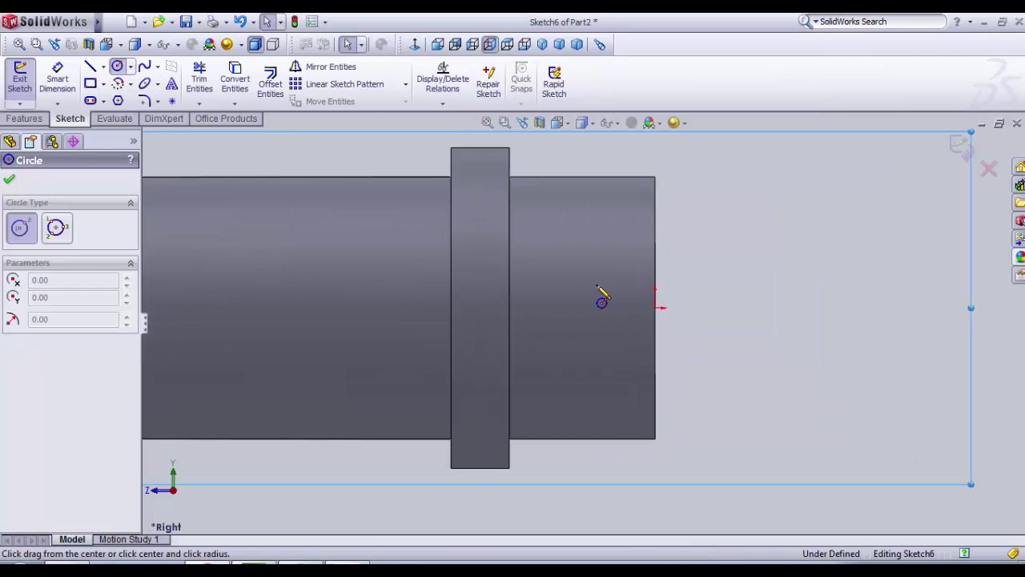
click(587, 311)
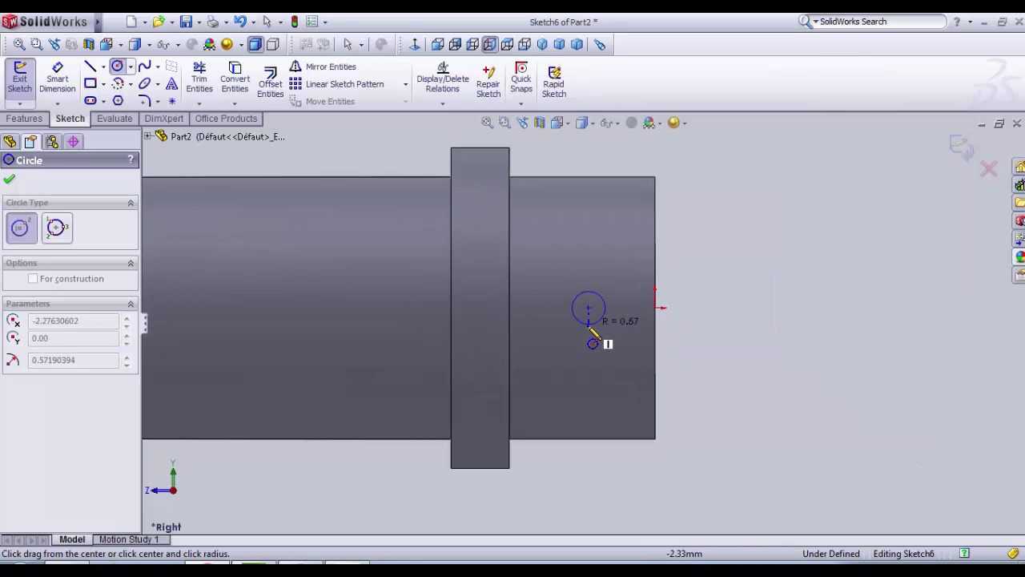
click(604, 335)
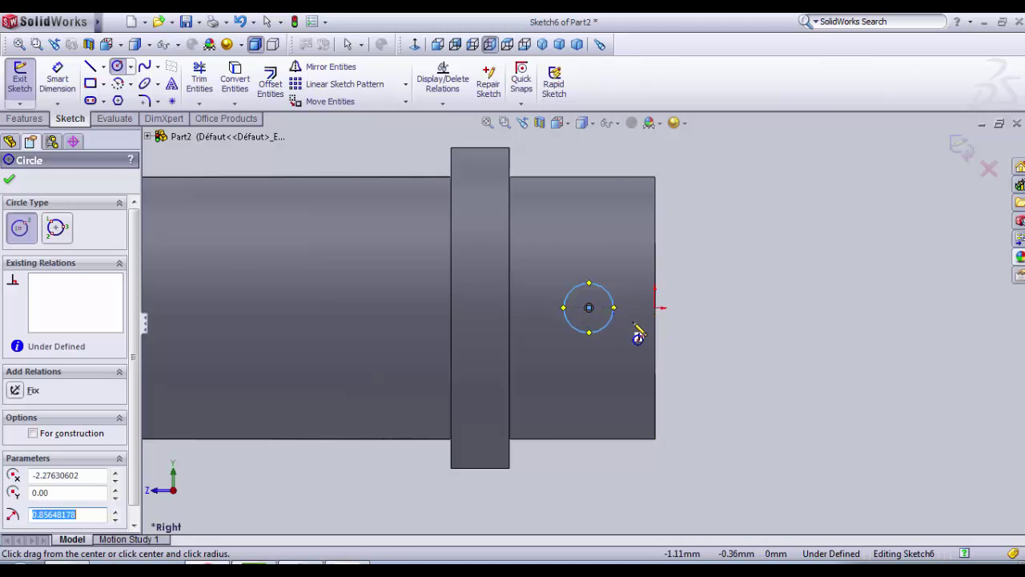
scroll(650, 324, down, 2)
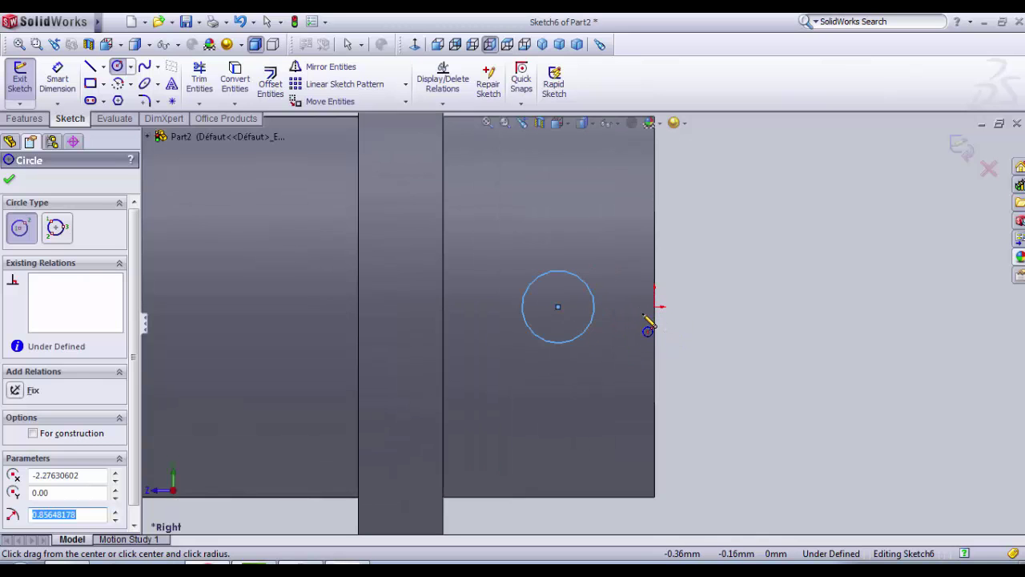
Step: Dimension the circle's diameter as 1.2 mm
click(64, 77)
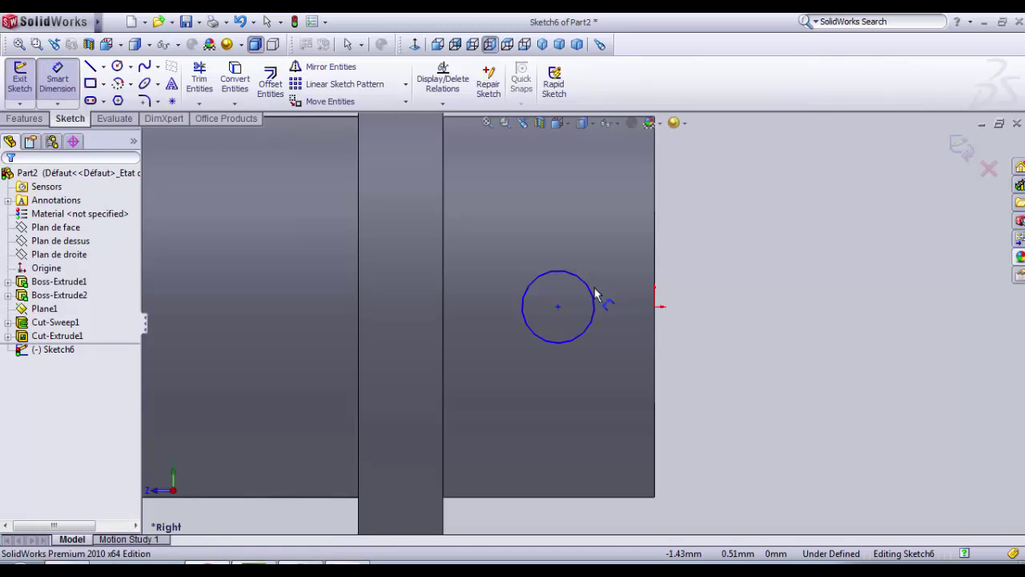
click(652, 305)
click(777, 326)
text(1.2)
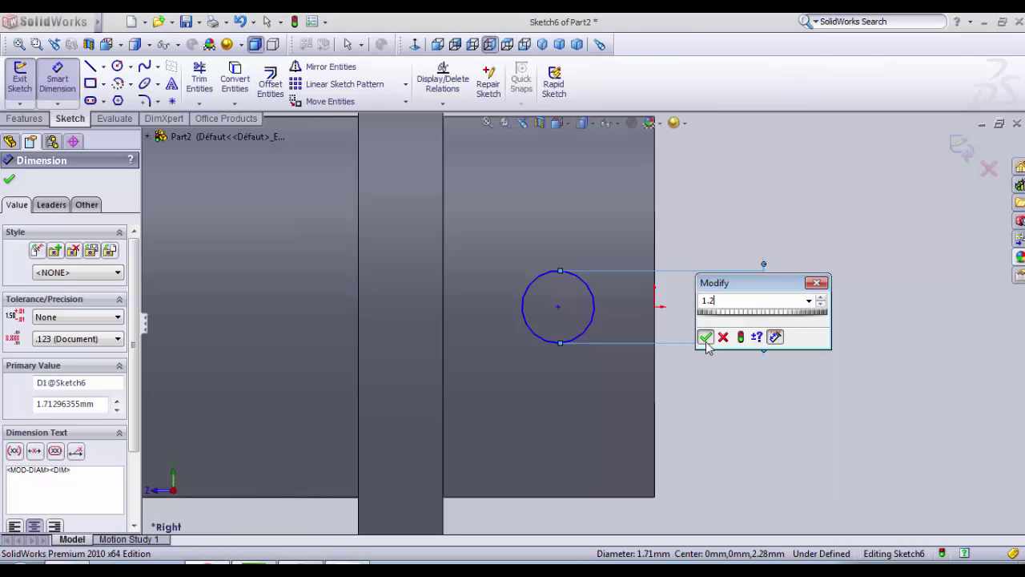
click(705, 337)
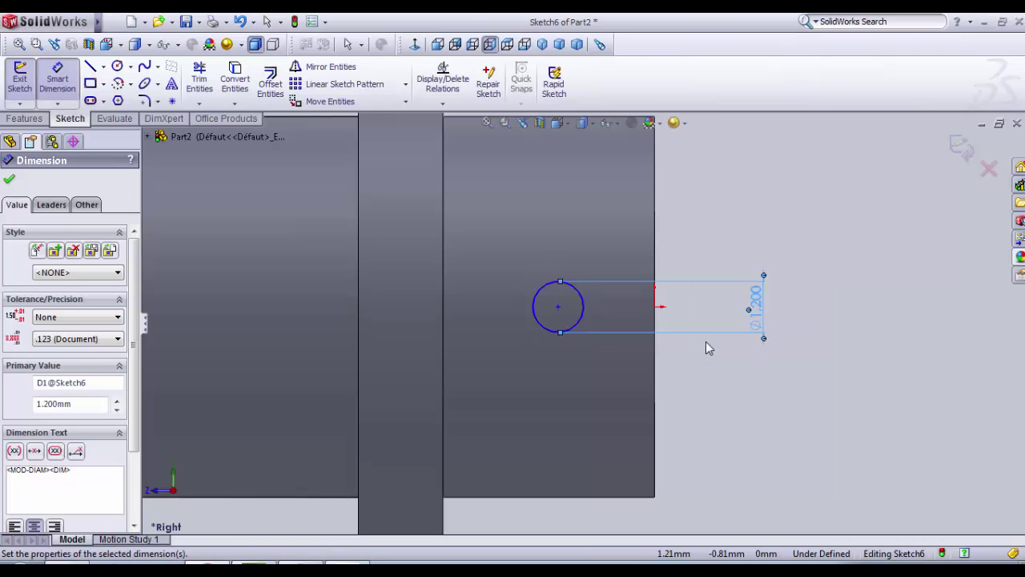
Step: Dimension the circle's centre 1.5 mm from the shaft's end edge and exit the sketch
click(558, 308)
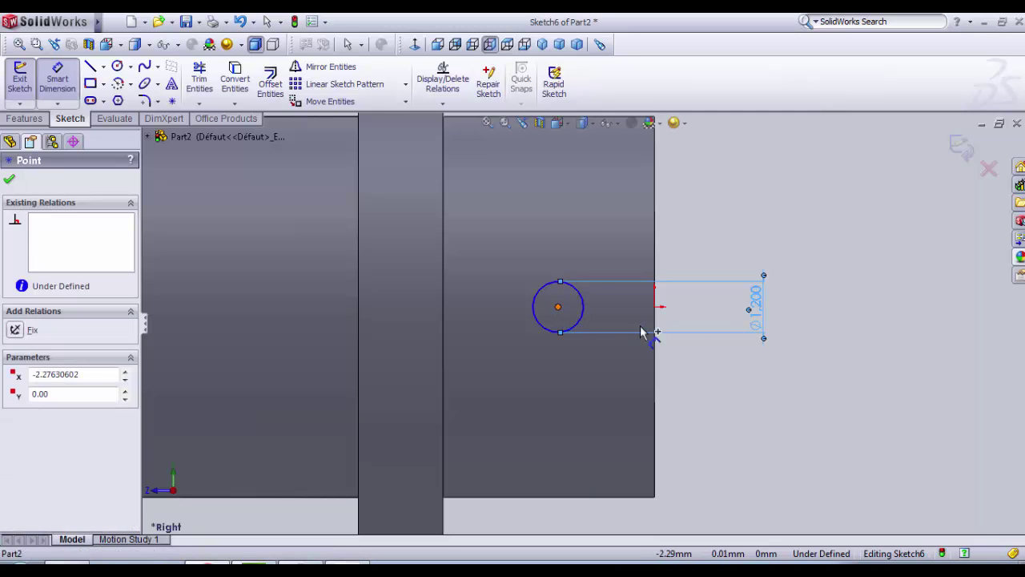
click(653, 343)
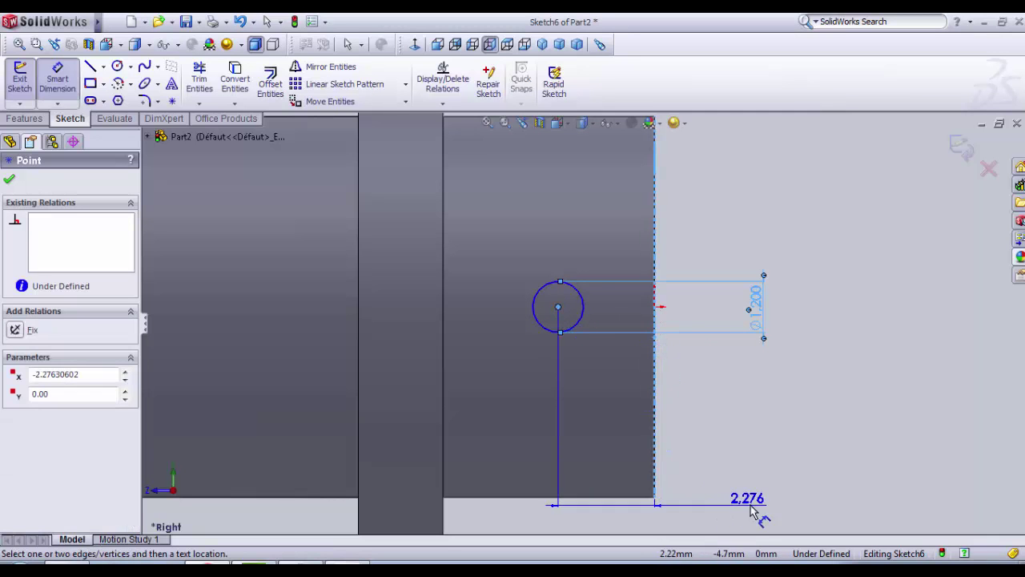
click(749, 504)
text(1.5)
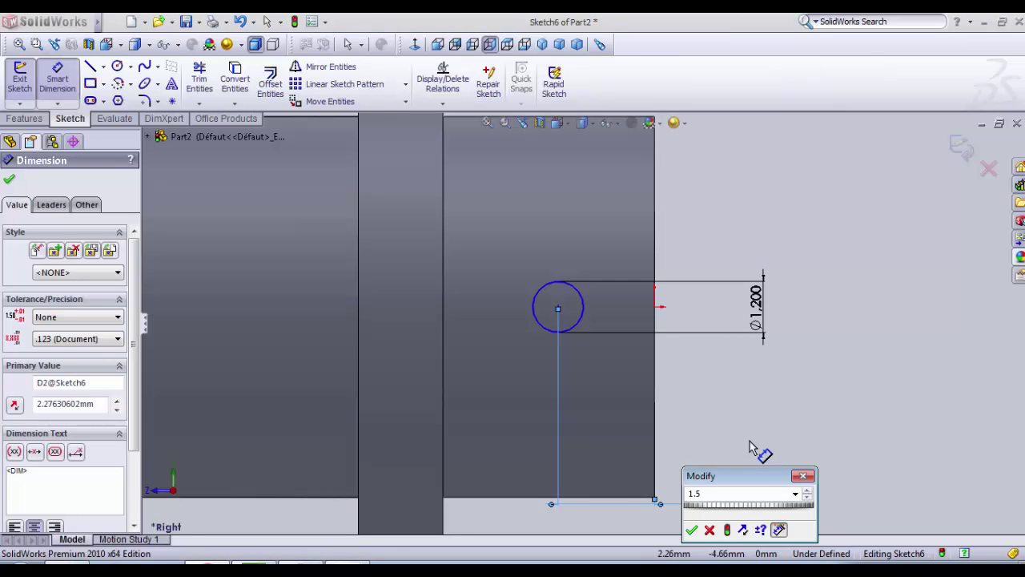
click(693, 530)
click(825, 430)
key(z)
click(21, 84)
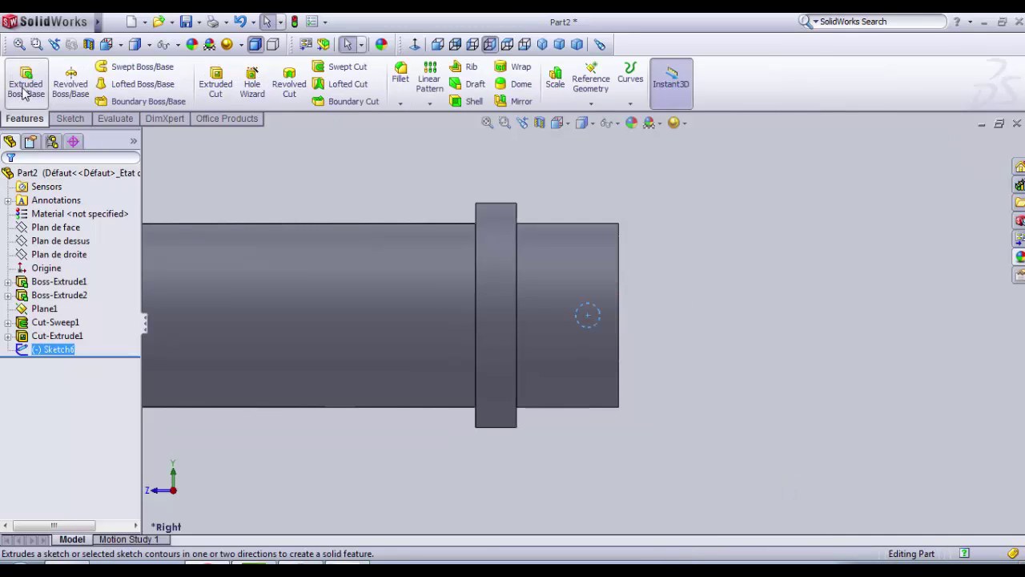
Step: Make a blind Extruded Cut of the circle, 14 mm deep in both directions, as a cross hole through the collar end
click(215, 81)
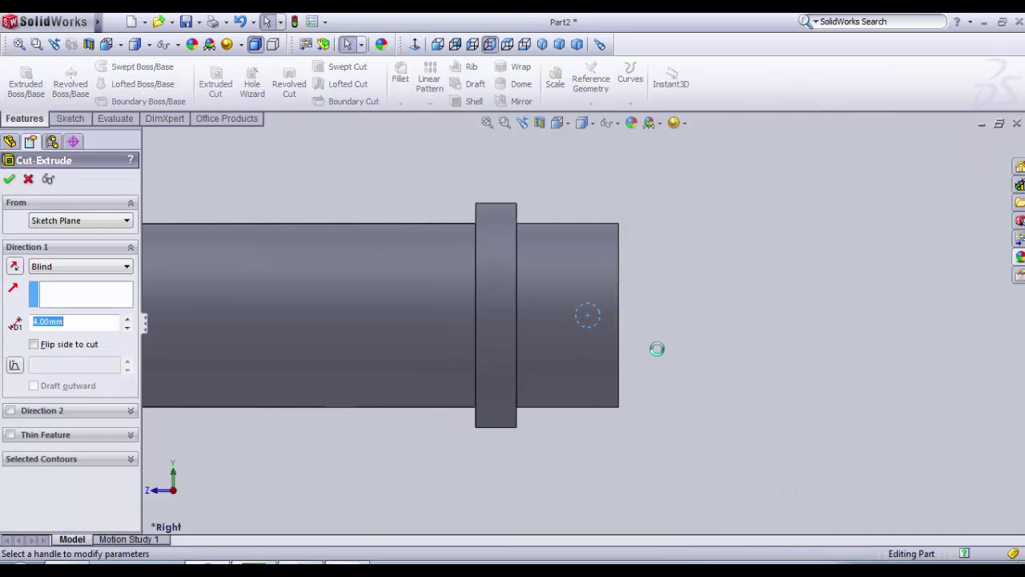
click(126, 320)
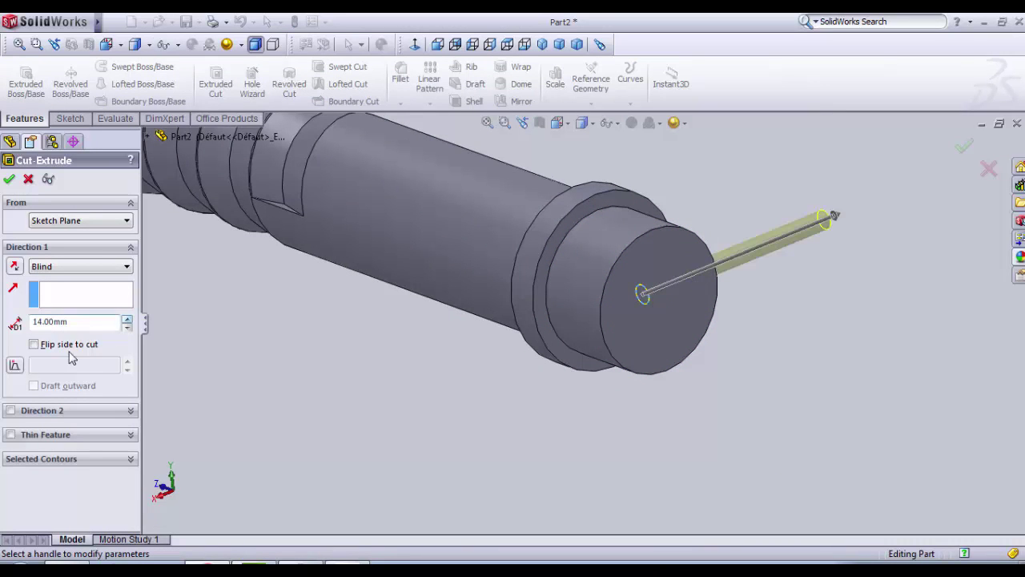
click(11, 412)
click(115, 446)
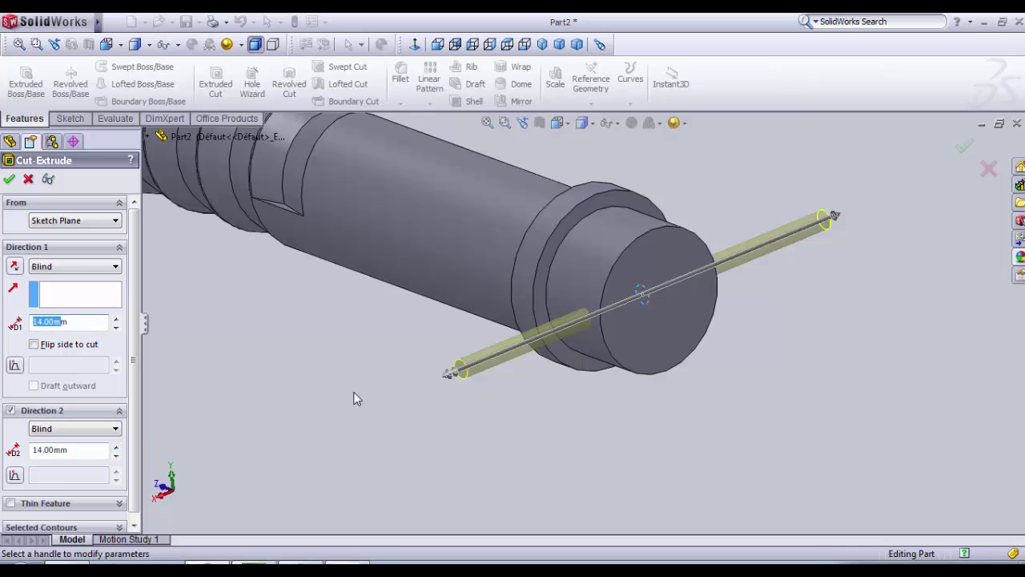
middle_drag(442, 390, 686, 273)
scroll(551, 327, down, 5)
scroll(550, 327, up, 6)
scroll(514, 390, down, 5)
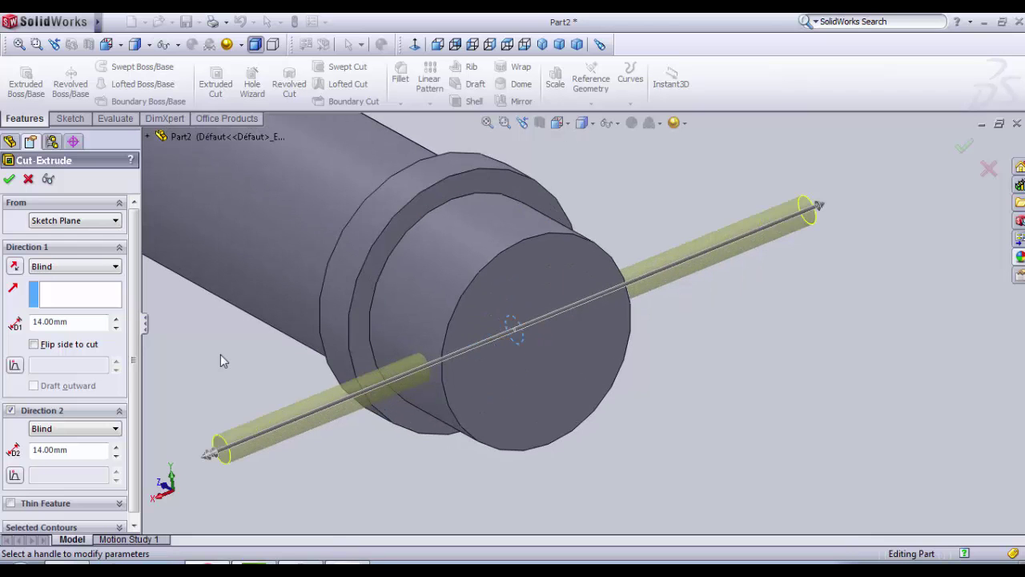
click(9, 179)
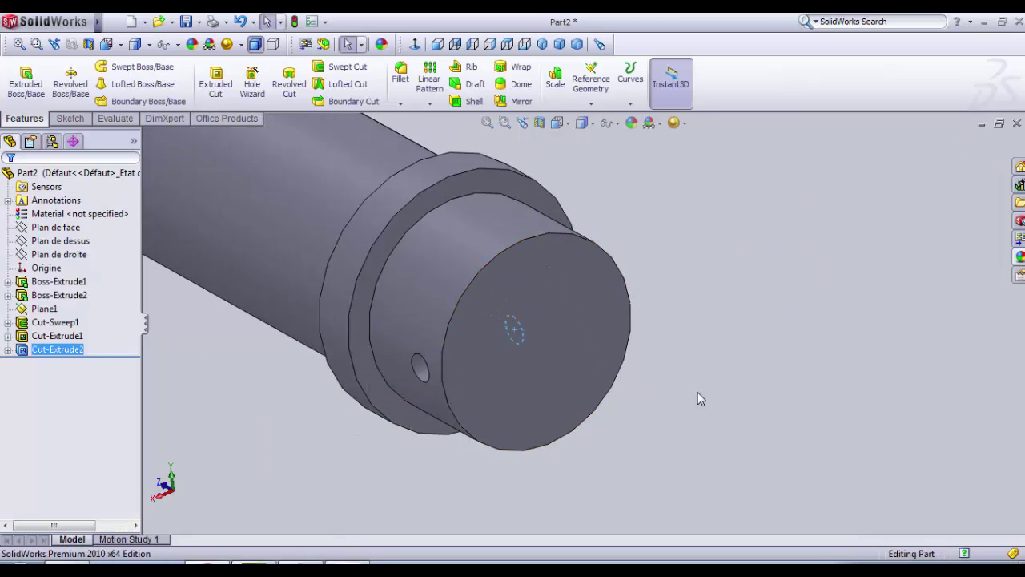
Step: Apply a dark grey colour from the shiny swatch set to the whole part
middle_drag(697, 392, 734, 365)
key(Escape)
scroll(688, 365, up, 5)
middle_drag(637, 355, 470, 315)
scroll(486, 308, down, 3)
click(381, 44)
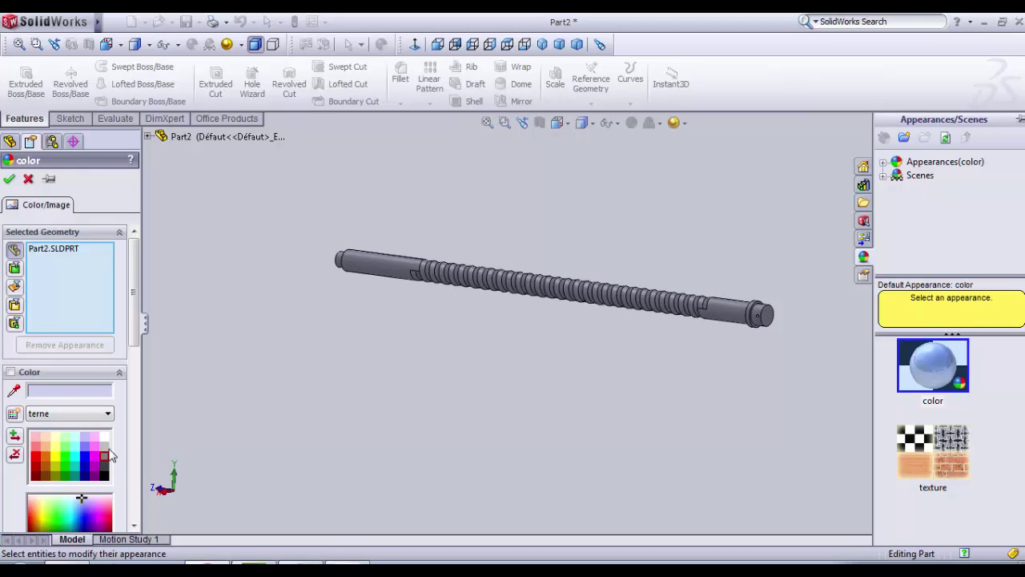
click(104, 456)
click(106, 413)
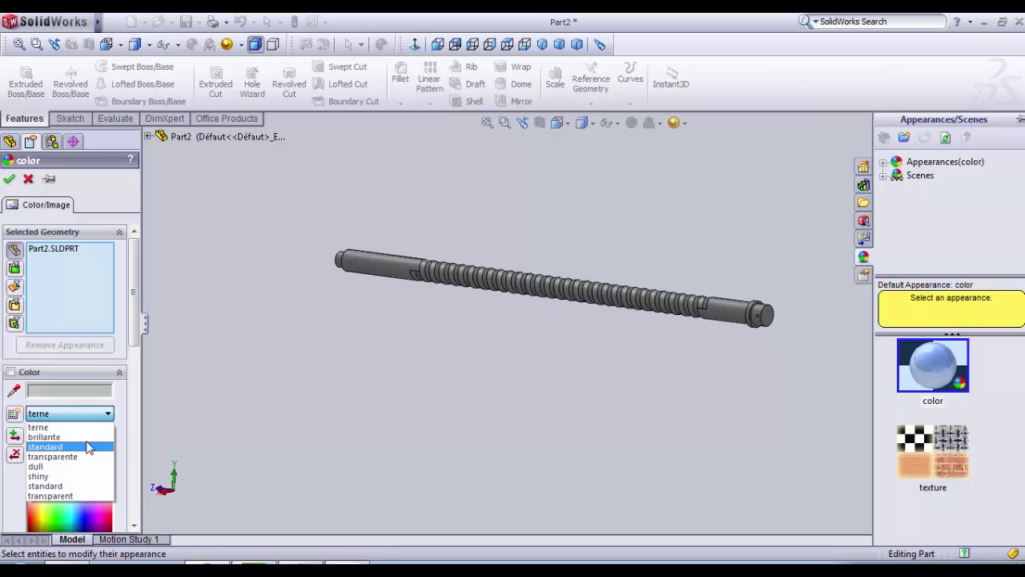
click(44, 476)
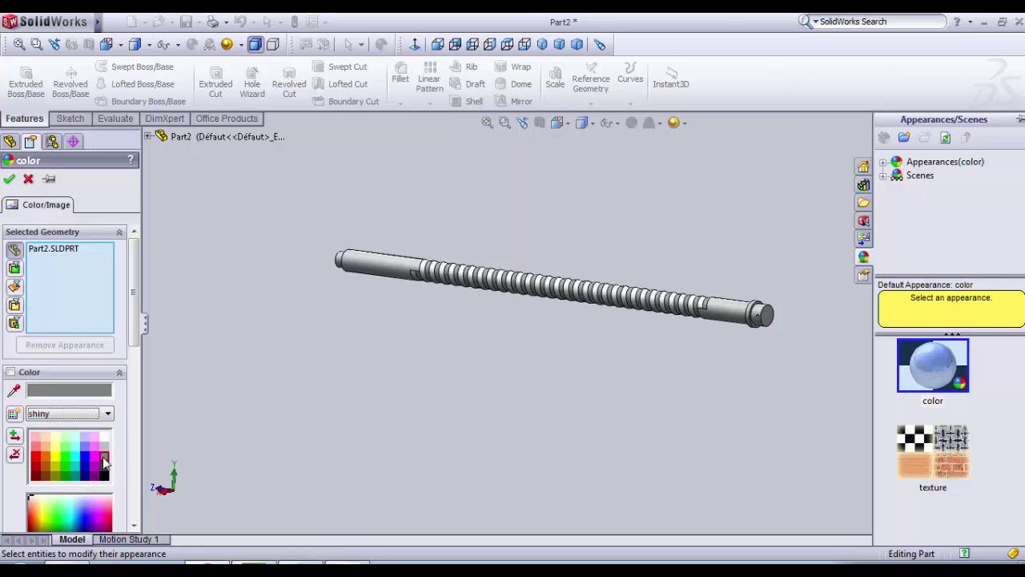
click(104, 464)
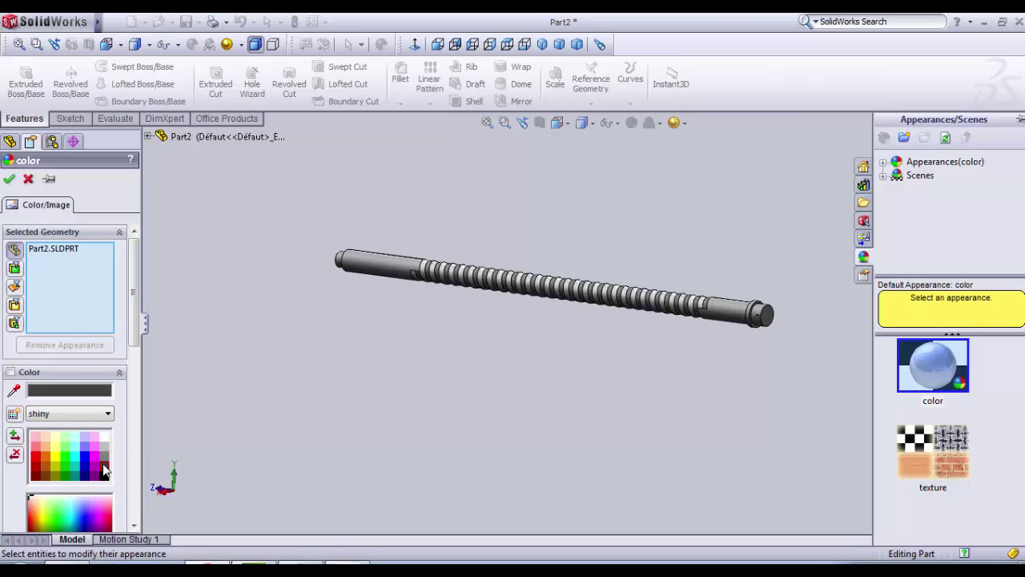
click(9, 180)
middle_drag(453, 338, 560, 292)
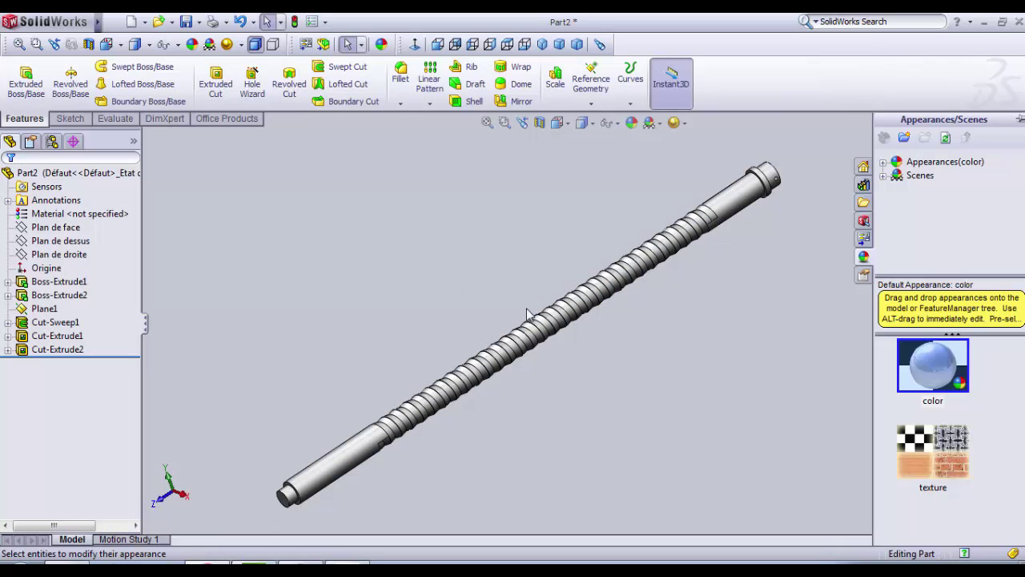
Step: Save the part as screw_1.SLDPRT in the cnc machine folder
click(186, 22)
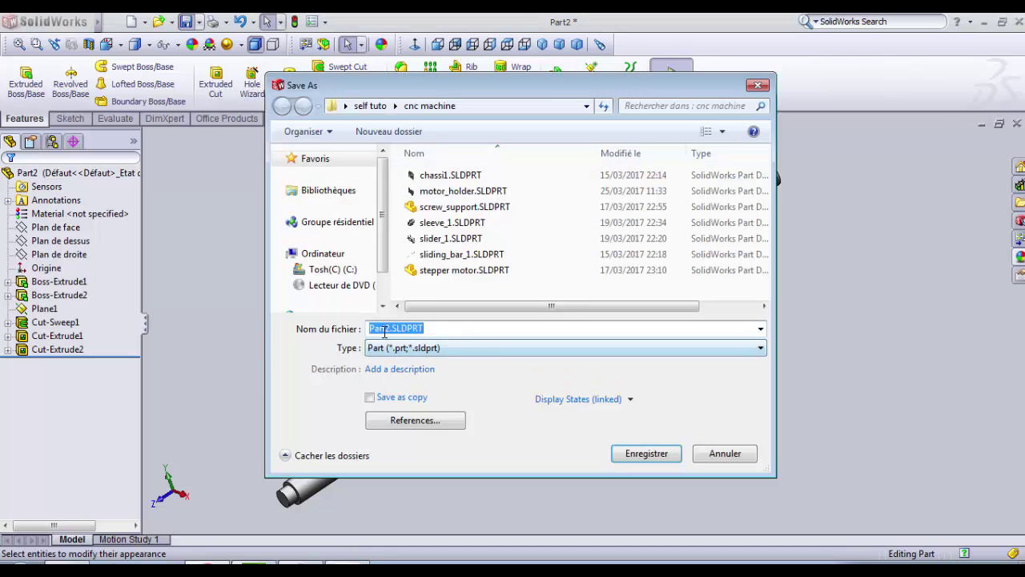
drag(390, 331, 365, 334)
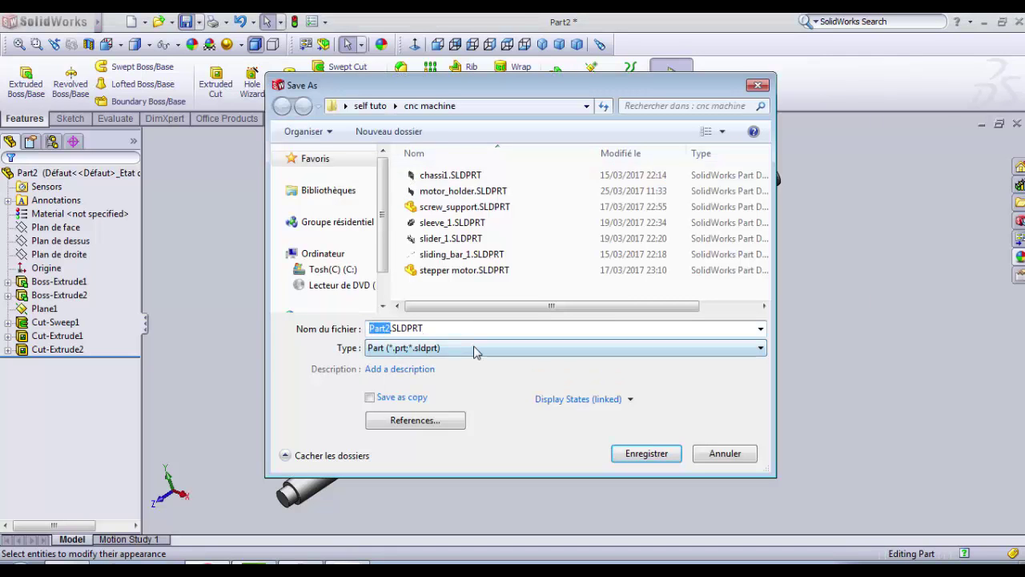
text(screw_1)
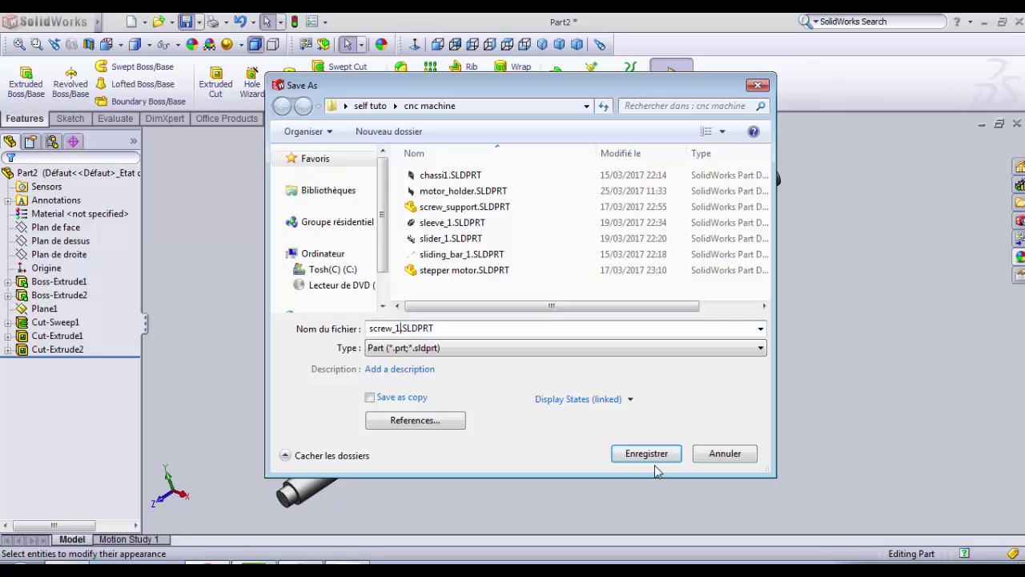
click(656, 453)
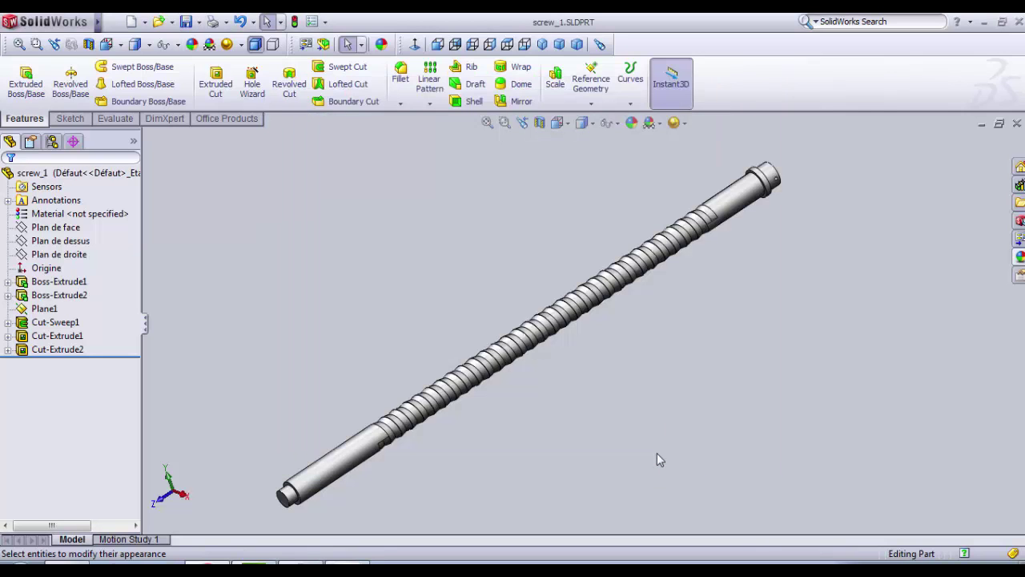